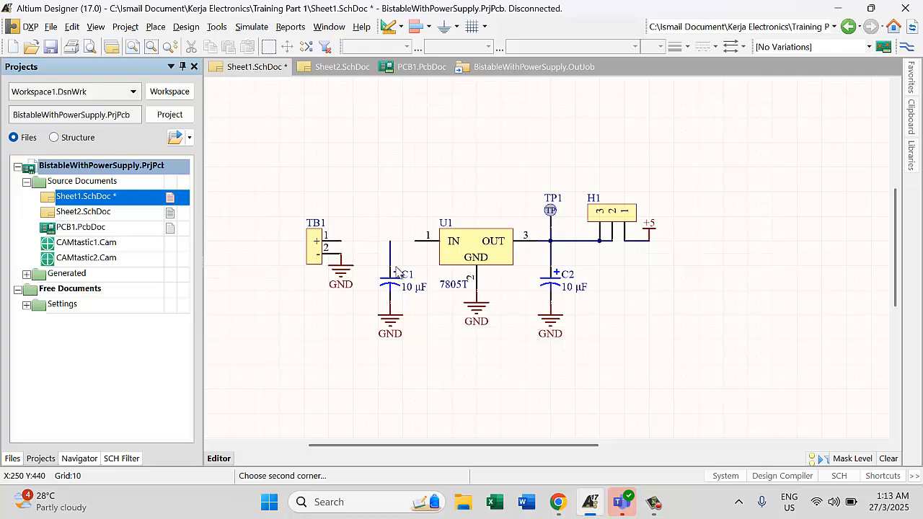
# - Move capacitor C1 with its wire and ground symbol so it connects to input pin 1 of regulator U1
pyautogui.moveTo(394, 325); pyautogui.dragTo(418, 325)
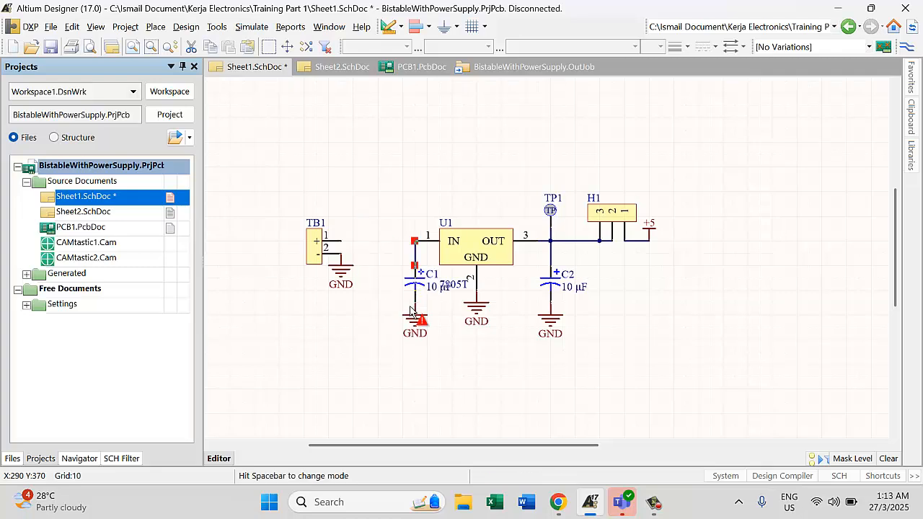
pyautogui.click(706, 334)
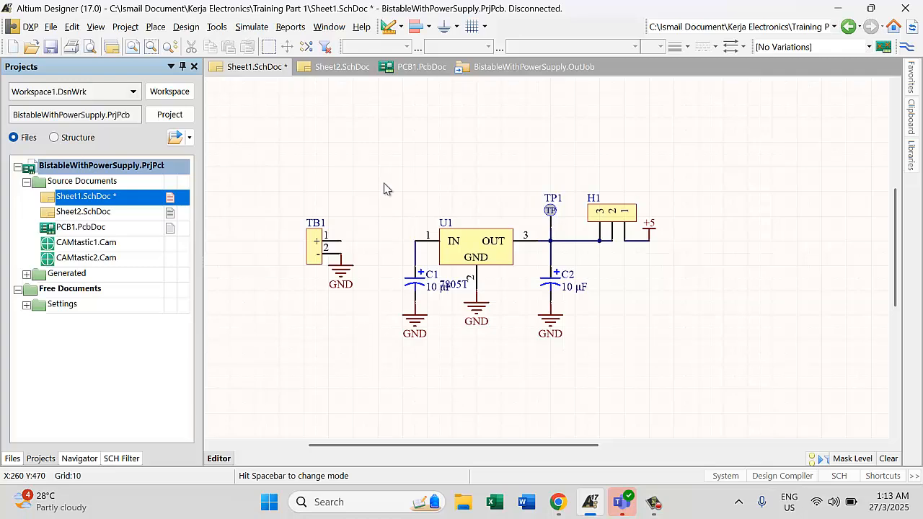
# - Switch to Chrome and examine the product listings for Schottky diodes used in reverse polarity protection
pyautogui.click(559, 504)
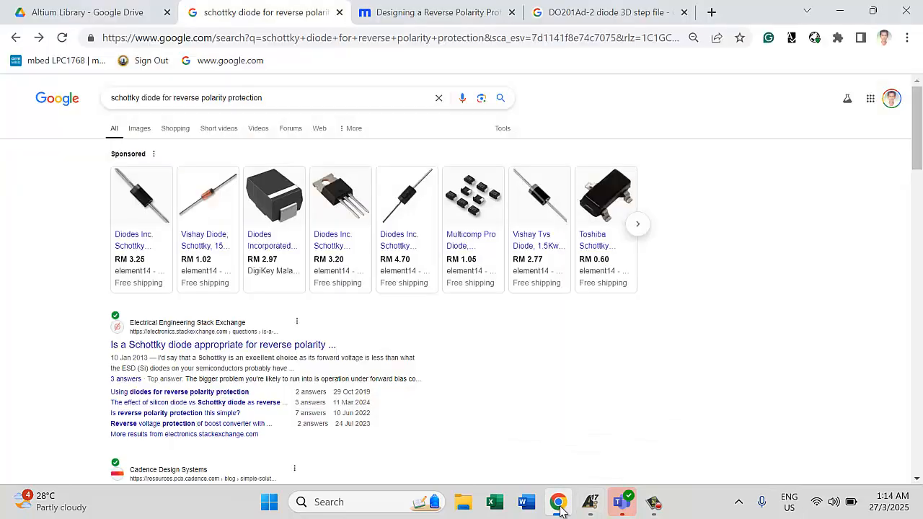
pyautogui.moveTo(202, 249)
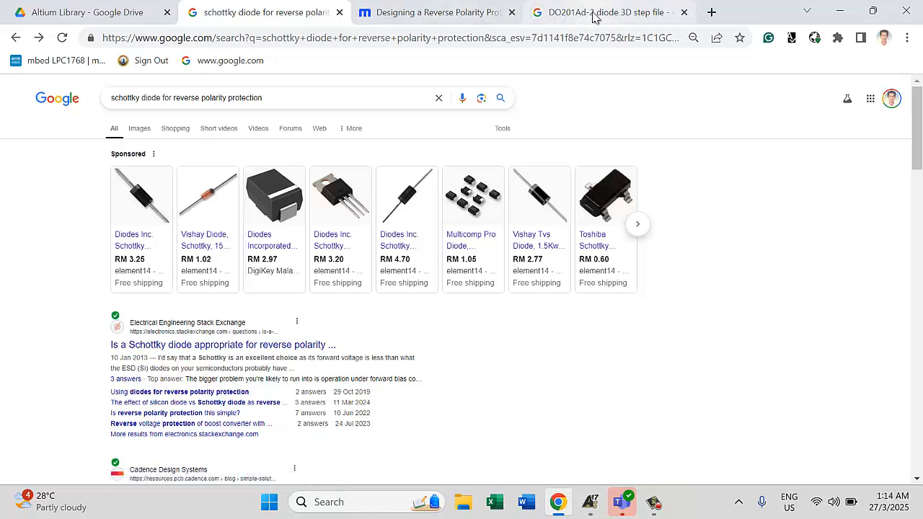
pyautogui.moveTo(593, 18)
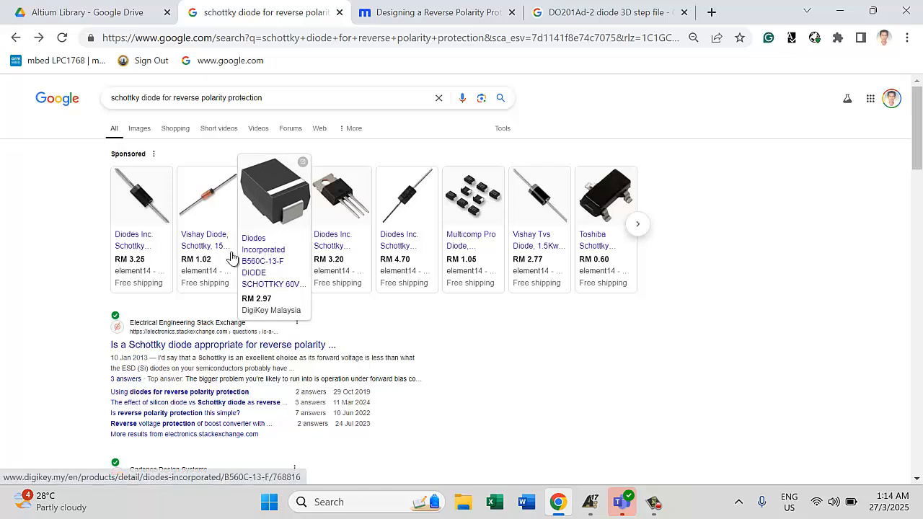
pyautogui.moveTo(214, 274)
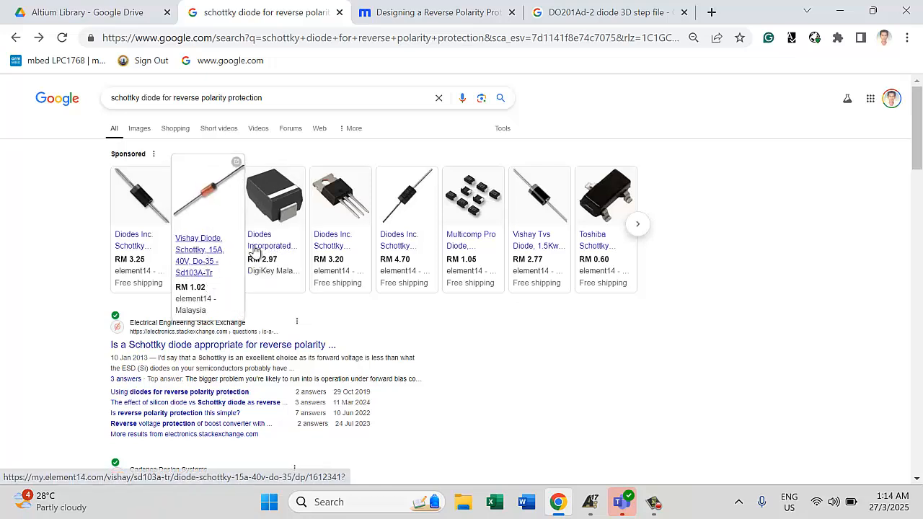
# - Change the existing 3D model search from DO201Ad-2 to "do35 diode 3d step file"
pyautogui.click(618, 14)
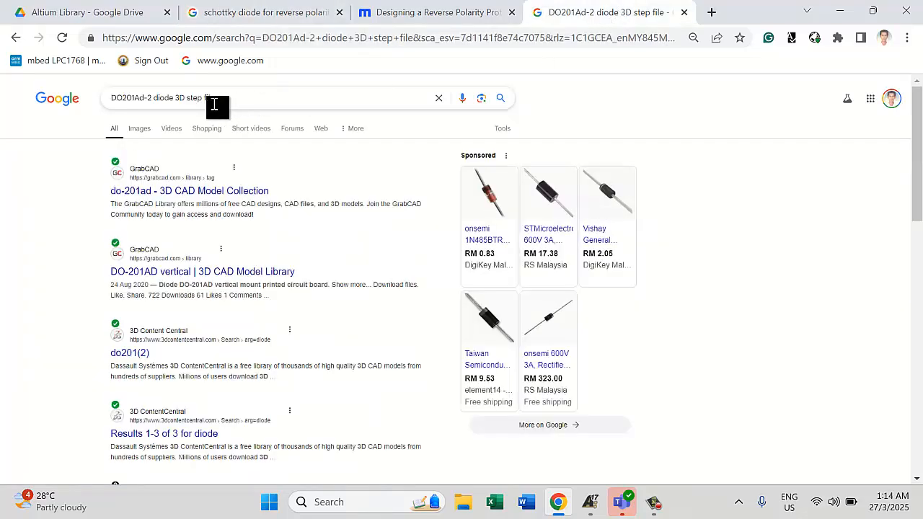
pyautogui.moveTo(151, 98); pyautogui.dragTo(128, 98)
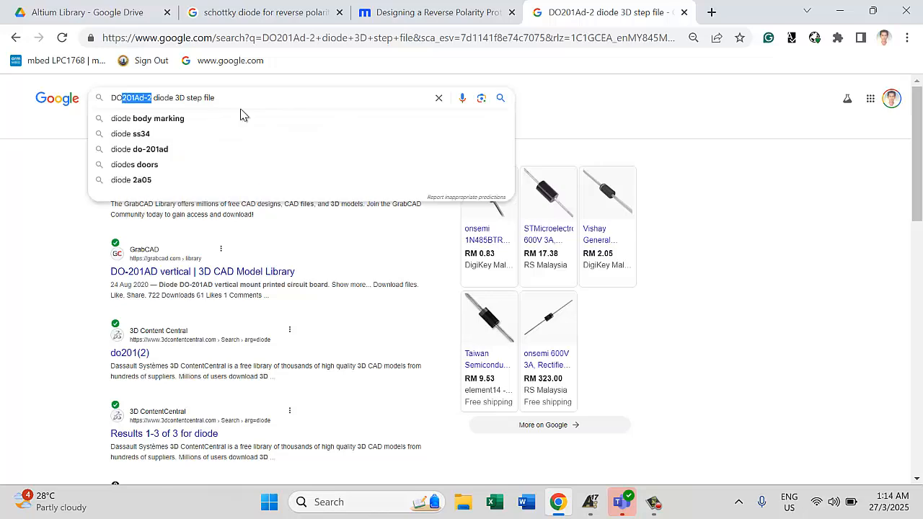
pyautogui.write('35')
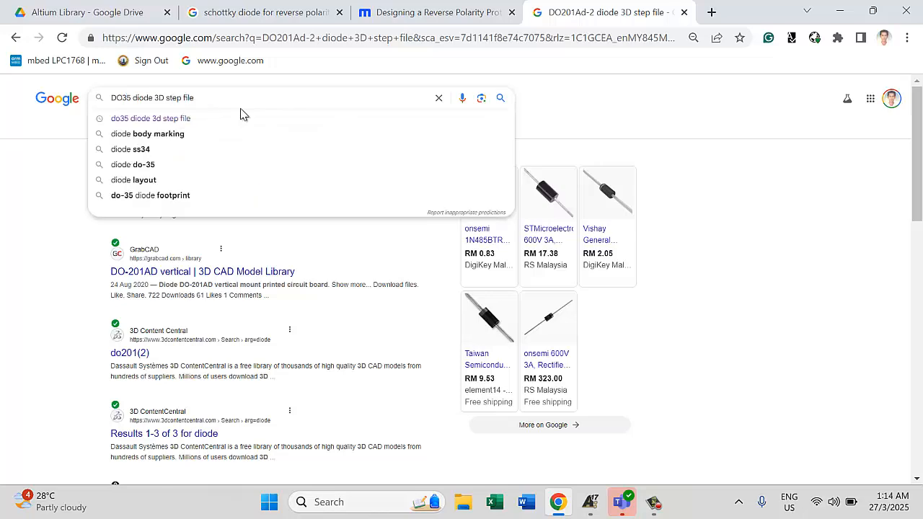
pyautogui.click(183, 121)
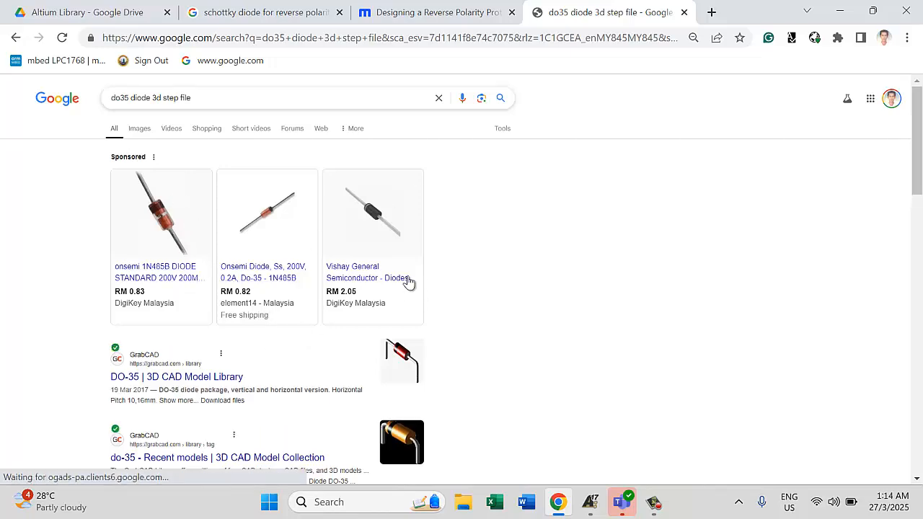
# - Open the element14 product page for the Vishay SD103A-TR Schottky diode and its data sheet
pyautogui.click(264, 11)
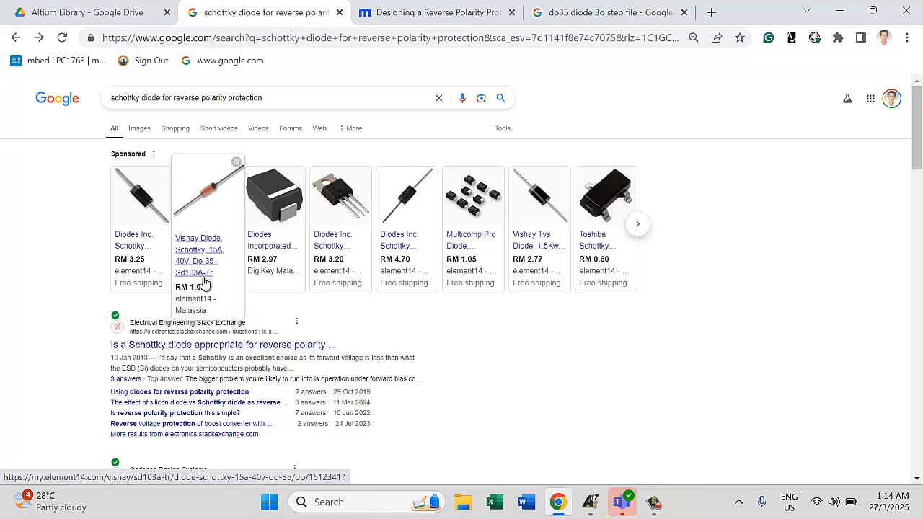
pyautogui.click(201, 267)
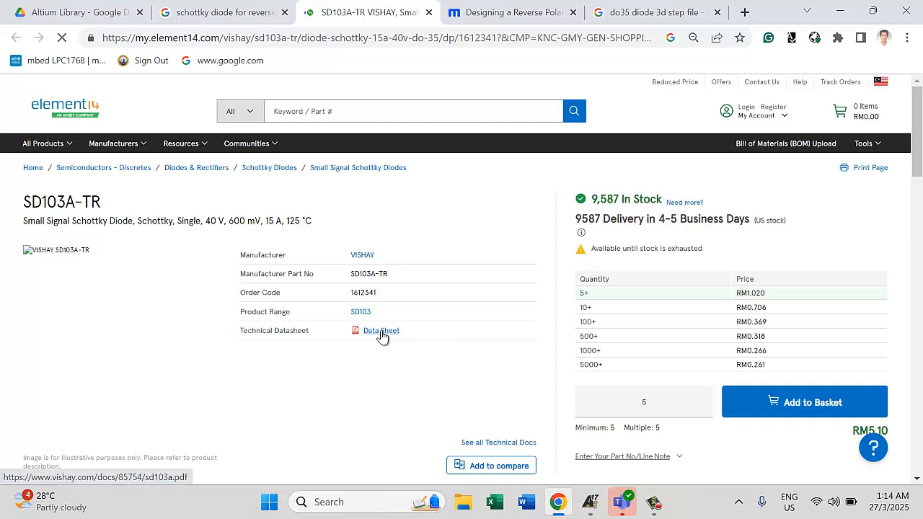
pyautogui.click(381, 332)
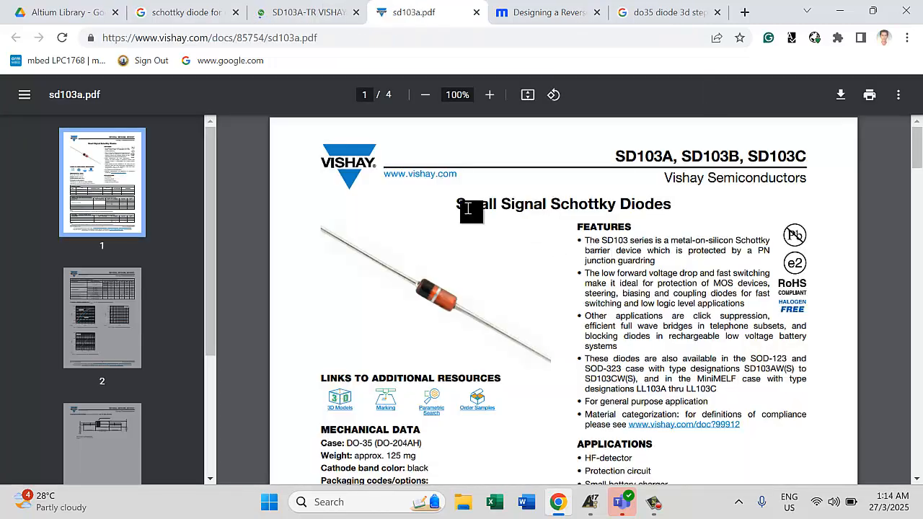
# - Examine the package dimensions section of the SD103A data sheet for the diode's case designation
pyautogui.scroll(-15, 596, 247)
pyautogui.scroll(-5, 598, 246)
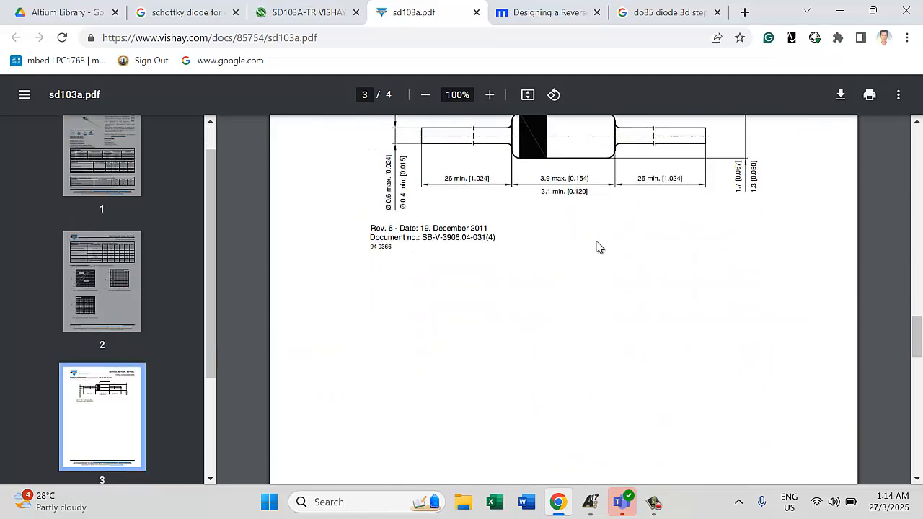
pyautogui.scroll(5, 588, 248)
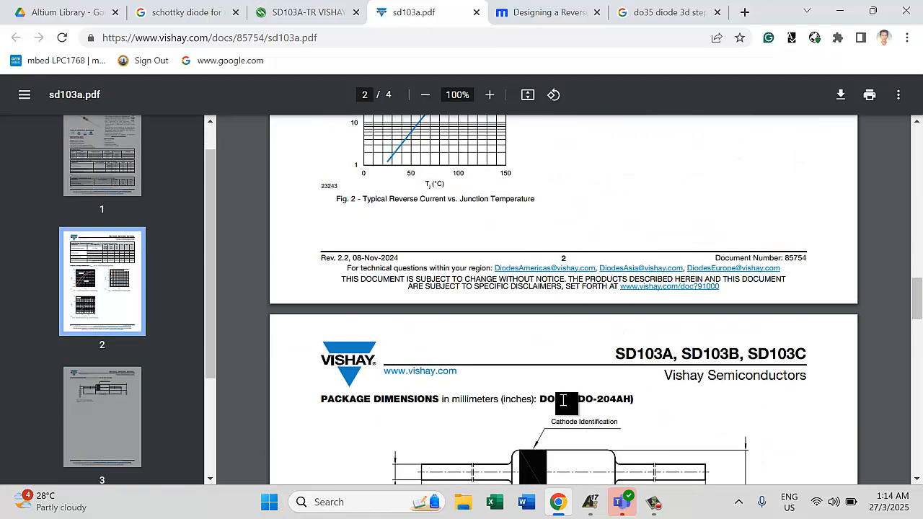
pyautogui.moveTo(540, 399); pyautogui.dragTo(577, 399)
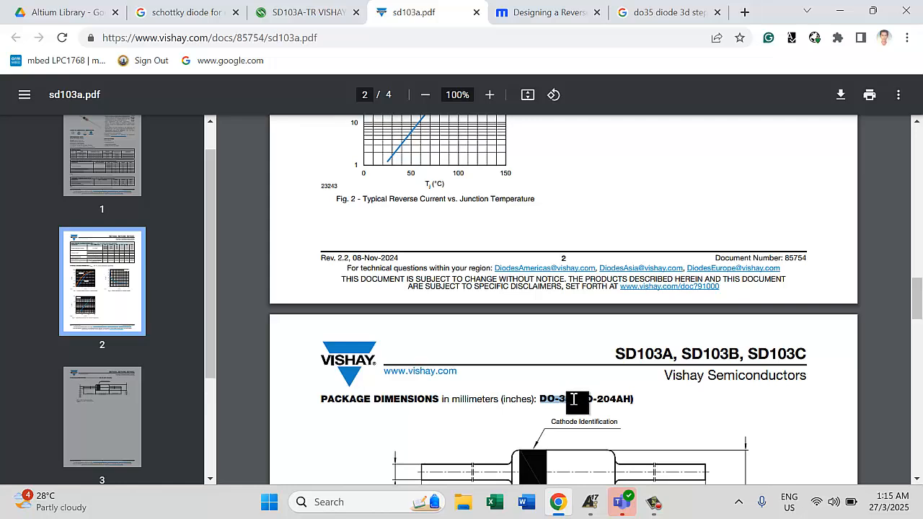
pyautogui.click(674, 405)
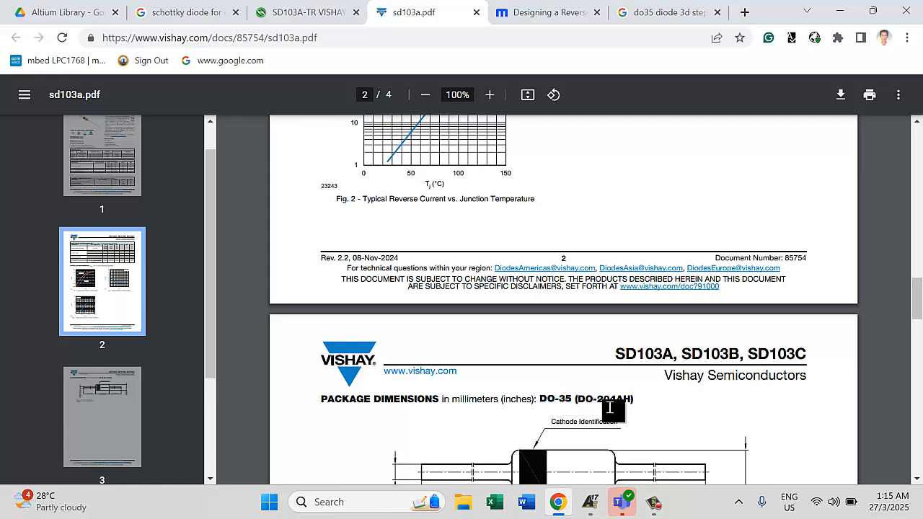
# - Search the web in a new tab for a DO-204AH package 3D step file and open GrabCAD's "Axial diode cases - Full pack" page
pyautogui.click(745, 14)
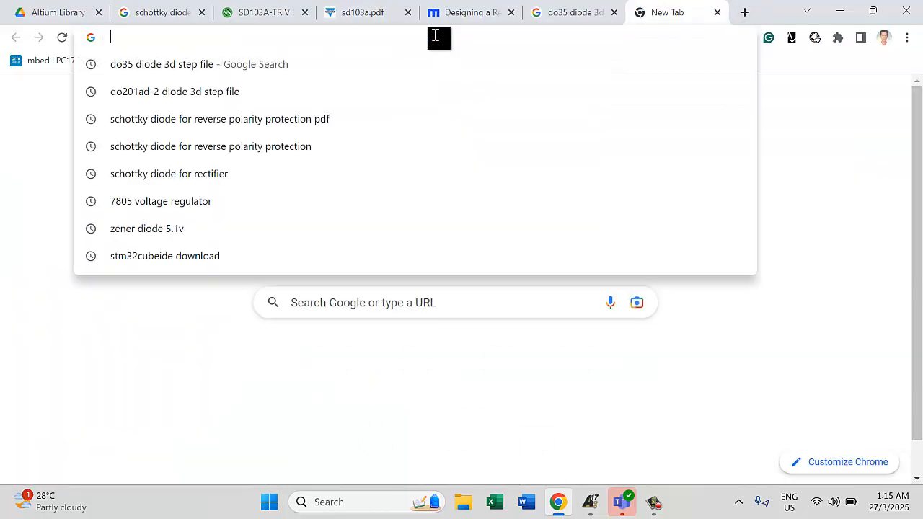
pyautogui.write('D')
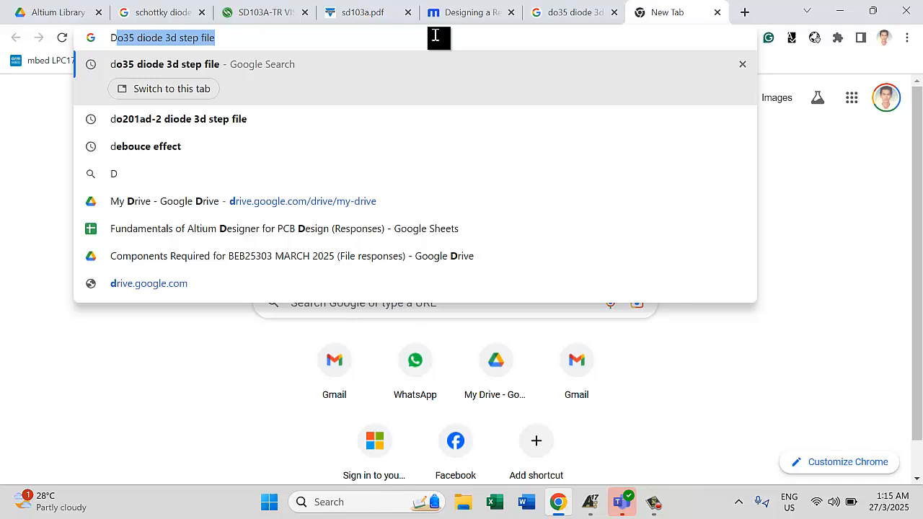
pyautogui.write('O')
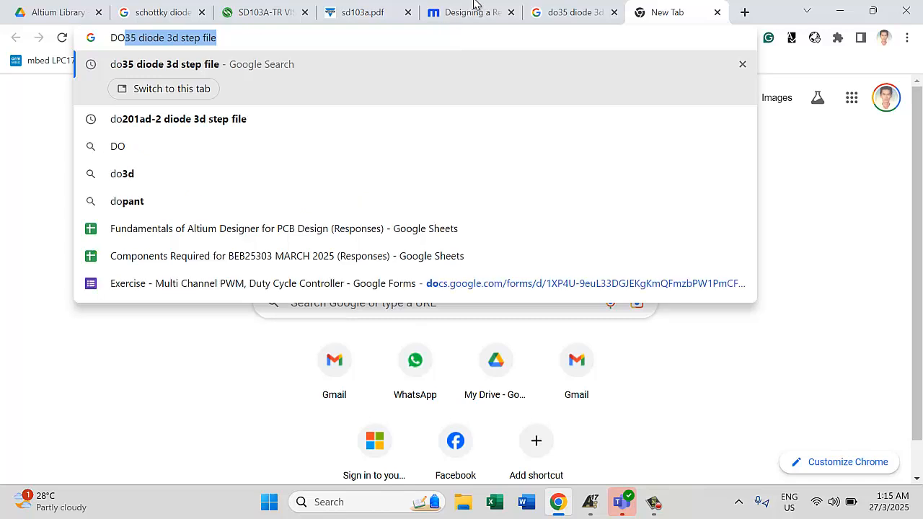
pyautogui.click(556, 14)
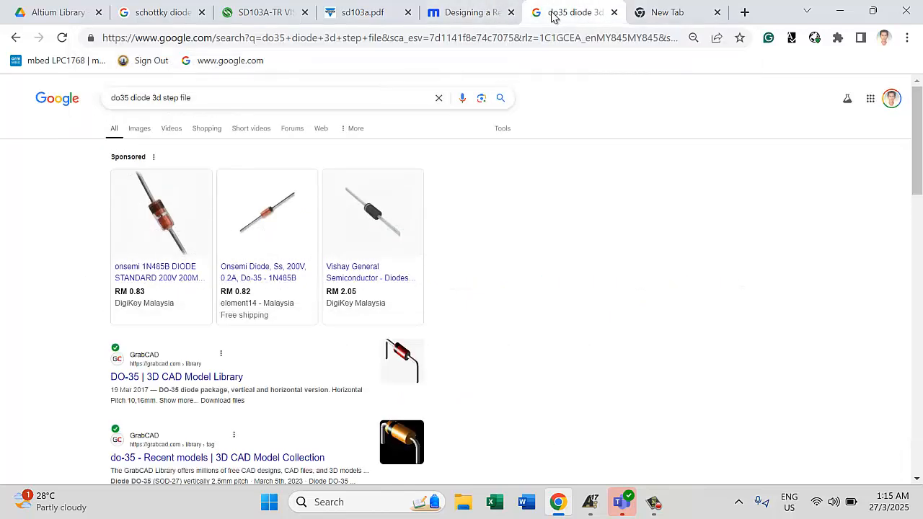
pyautogui.click(357, 15)
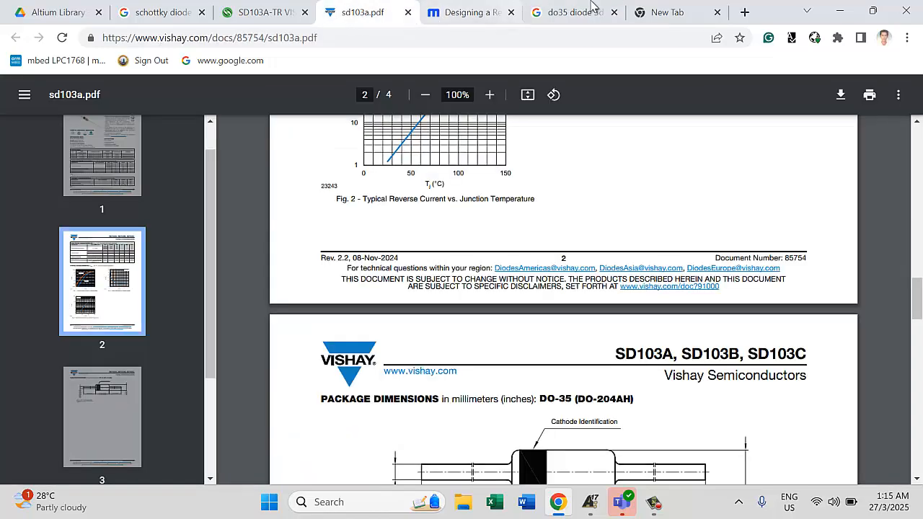
pyautogui.click(664, 14)
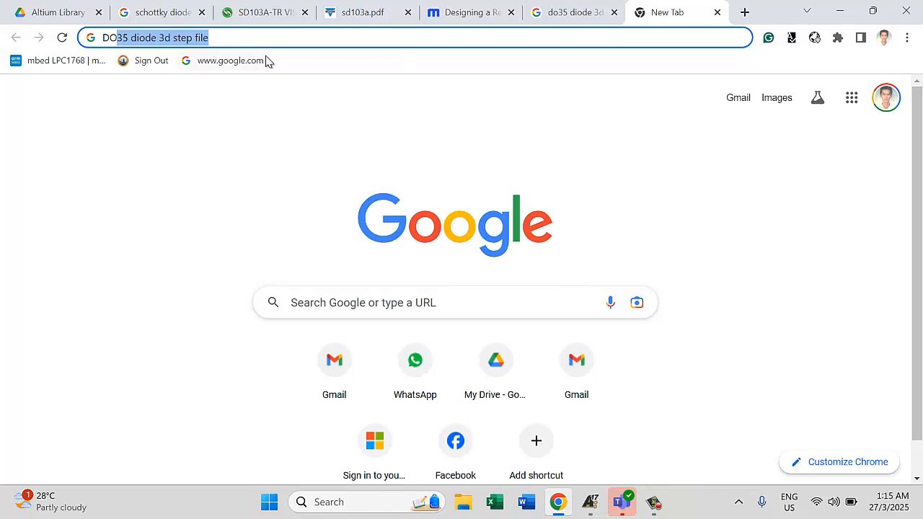
pyautogui.write('-204')
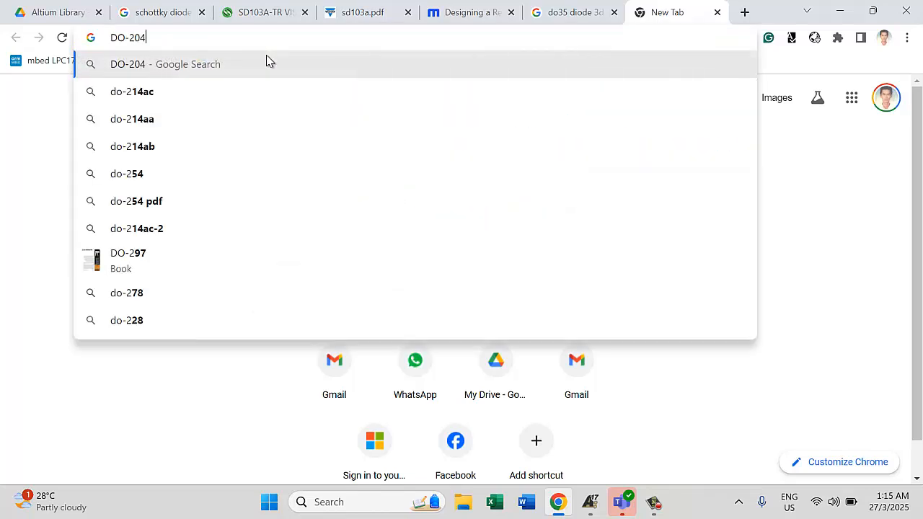
pyautogui.write('AH')
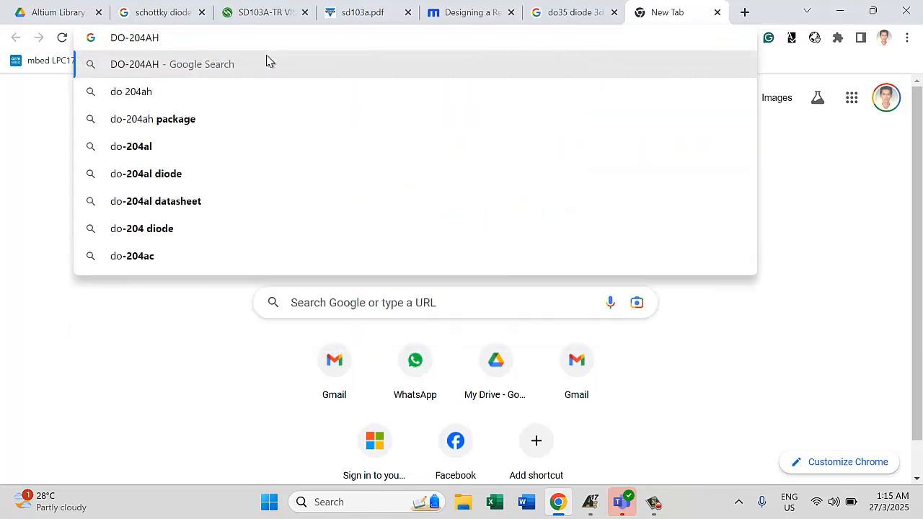
pyautogui.write(' pac')
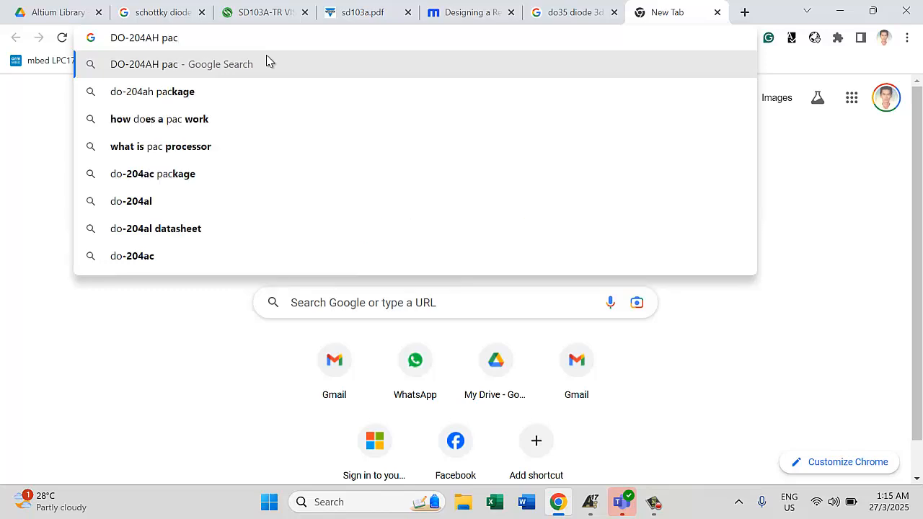
pyautogui.write('kage ')
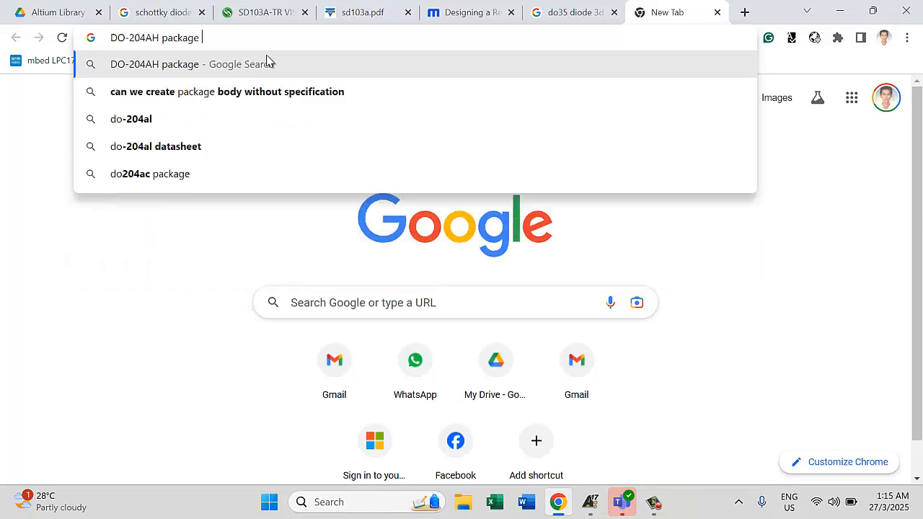
pyautogui.write('3ds')
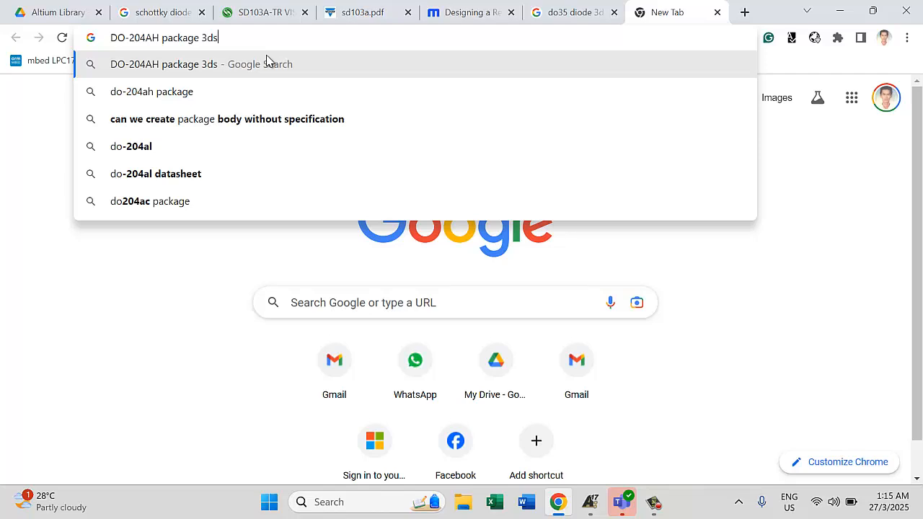
pyautogui.write('tep file')
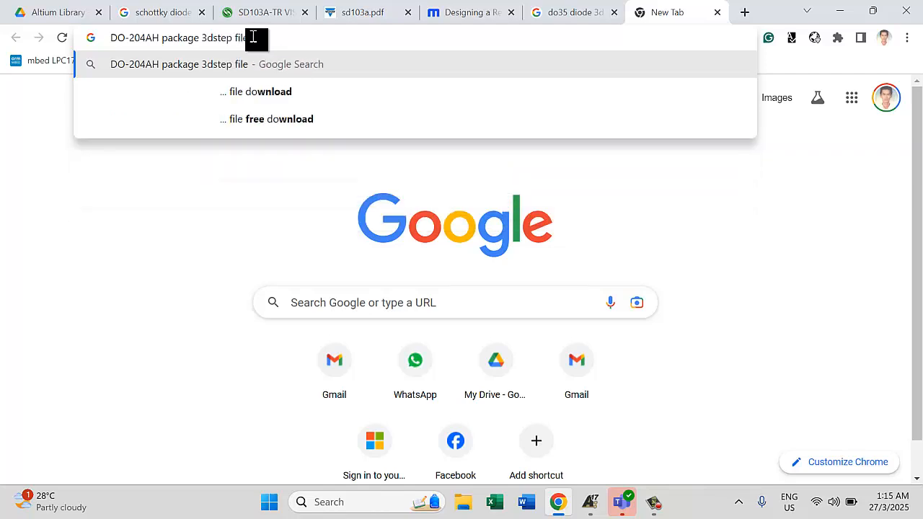
pyautogui.click(214, 38)
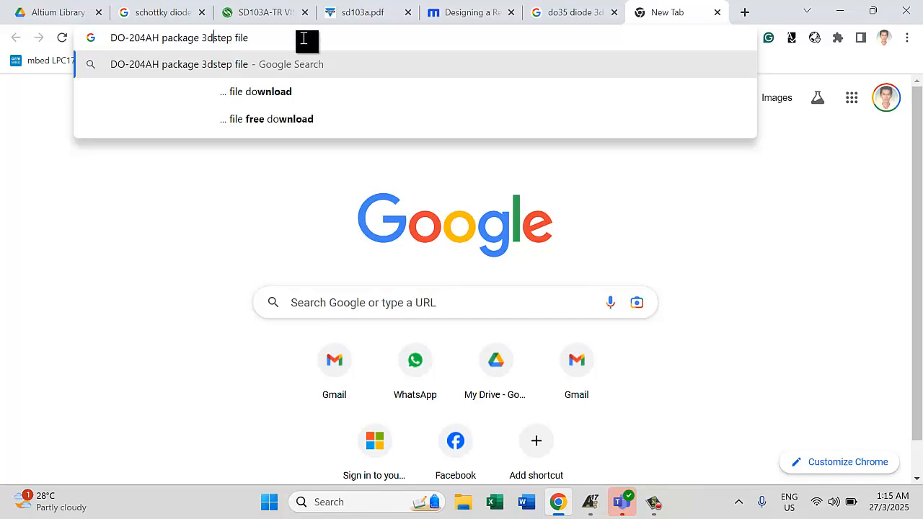
pyautogui.press('Return')
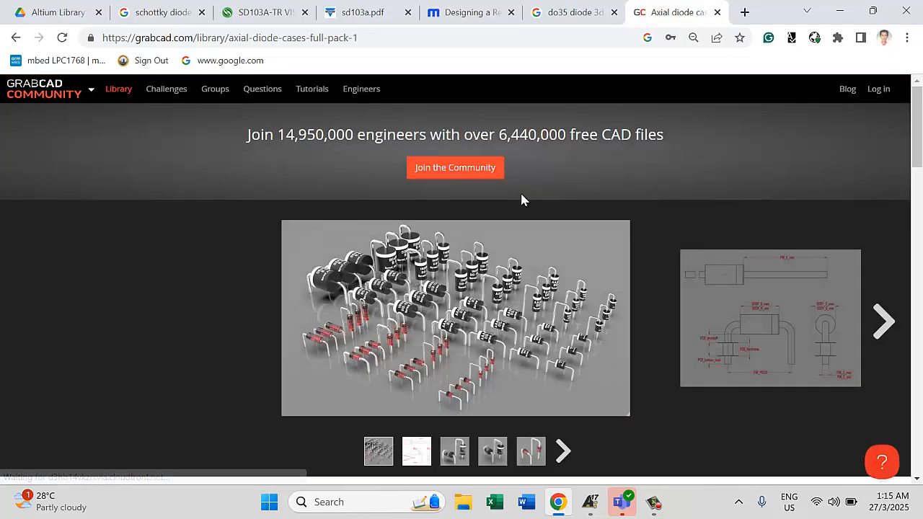
# - Sign in to GrabCAD with the saved account and review the file folders of the axial diode cases pack
pyautogui.click(878, 89)
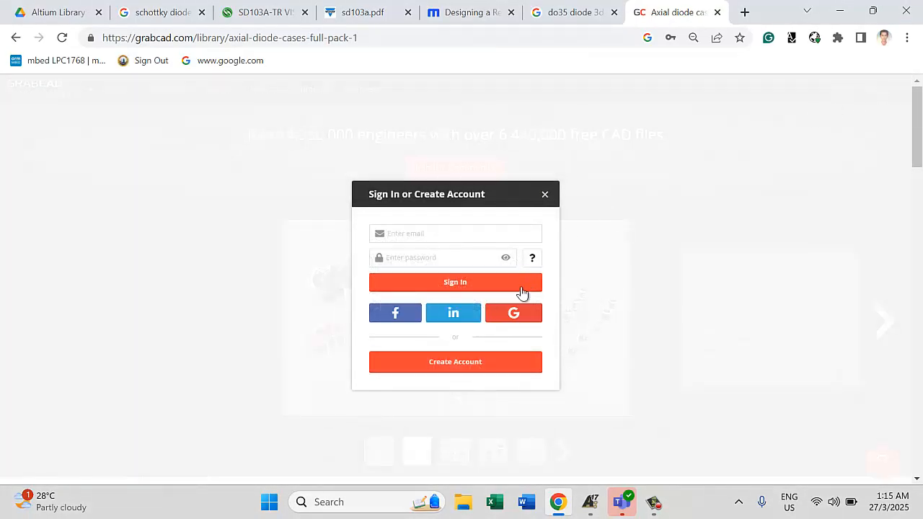
pyautogui.click(461, 287)
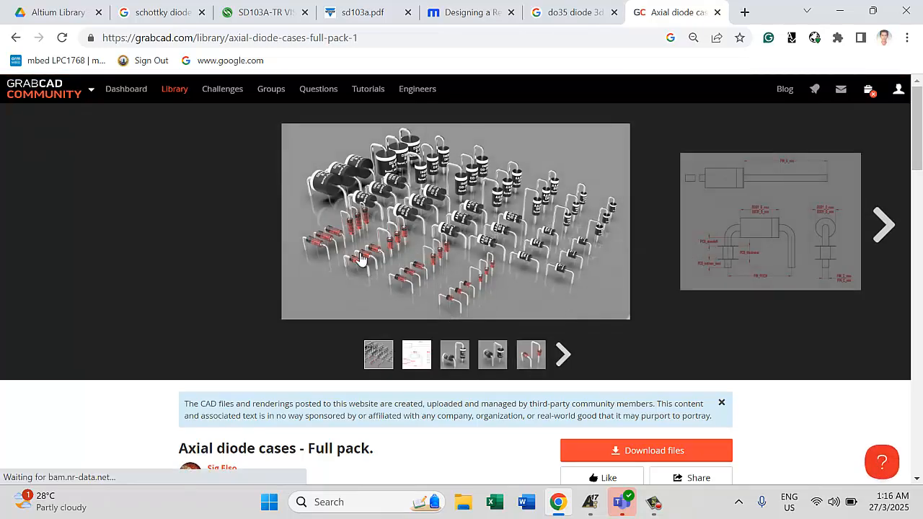
pyautogui.scroll(-5, 237, 262)
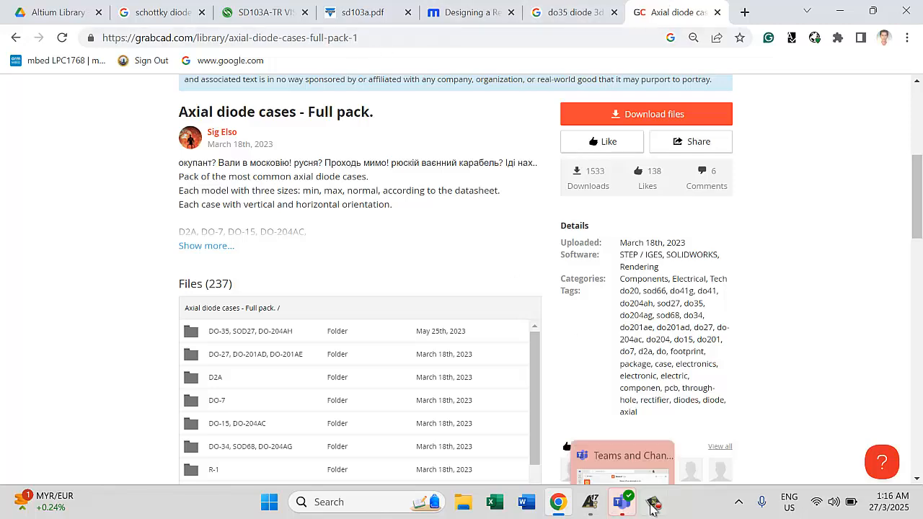
# - Switch back to Altium Designer with the Sheet1 schematic of the BistableWithPowerSupply project
pyautogui.moveTo(653, 509)
pyautogui.click(590, 502)
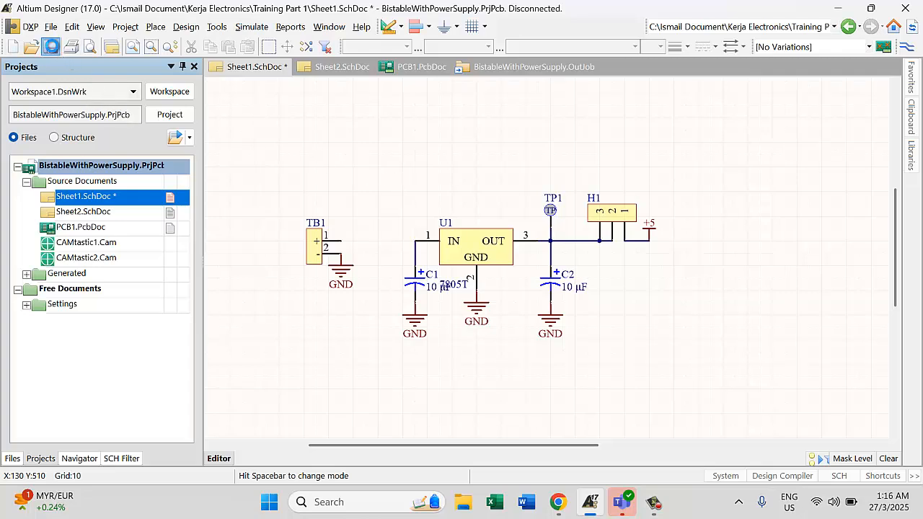
# - Save the Sheet1 schematic and close the BistableWithPowerSupply project along with the remaining free output job document
pyautogui.click(50, 47)
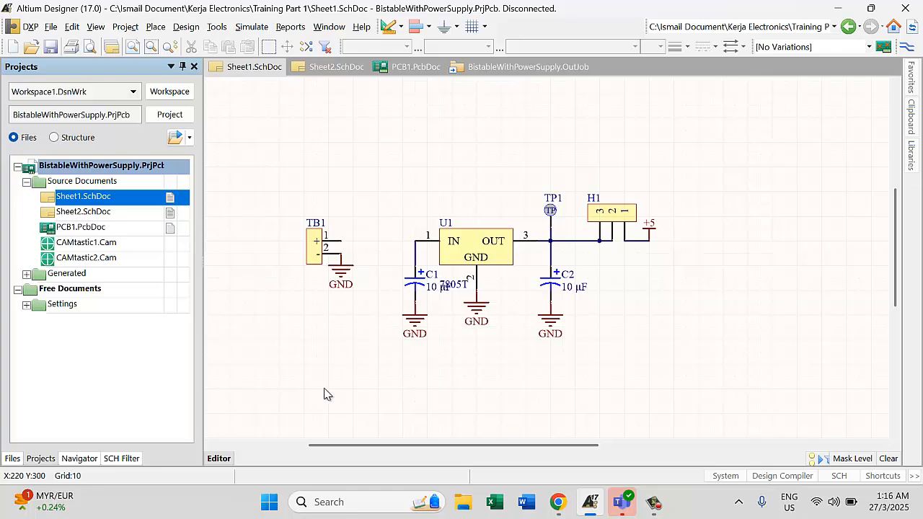
pyautogui.rightClick(70, 165)
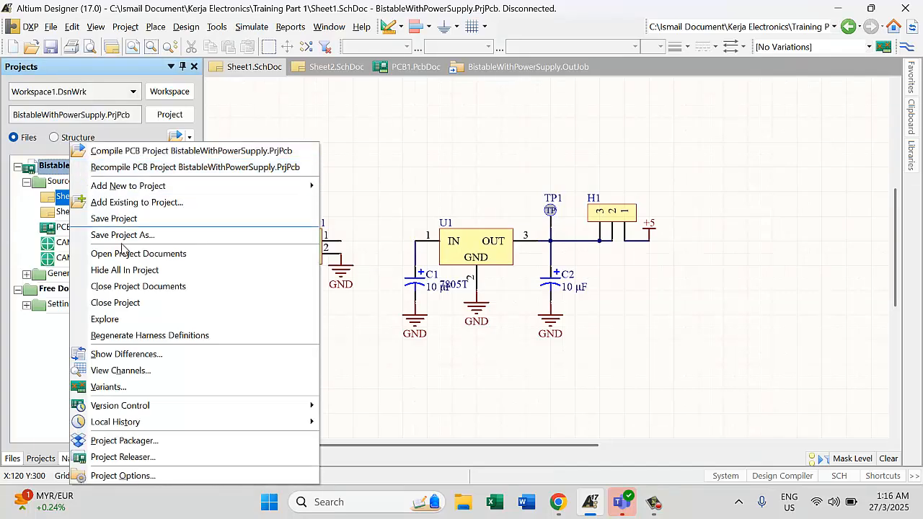
pyautogui.click(128, 303)
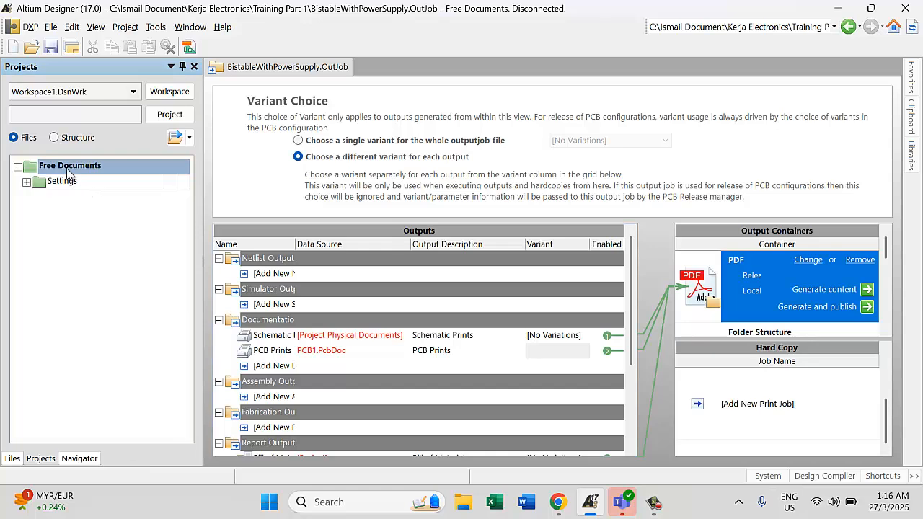
pyautogui.rightClick(69, 172)
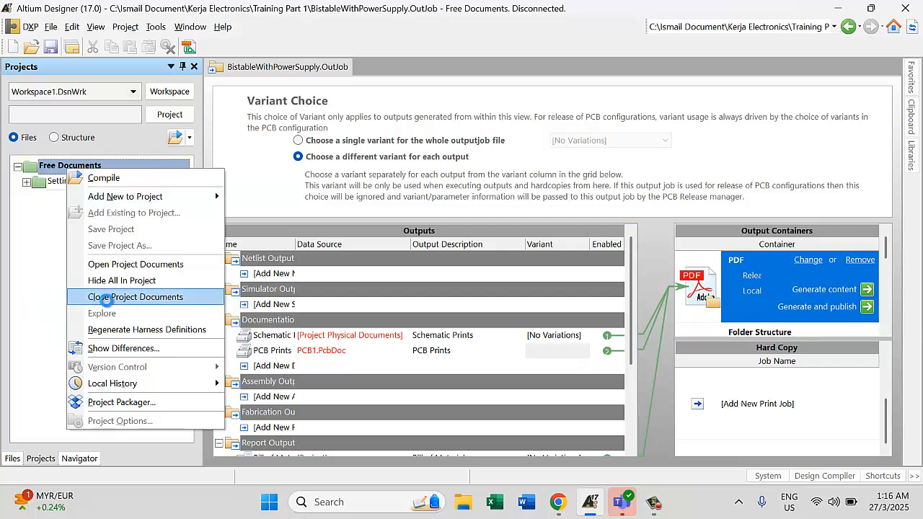
pyautogui.click(101, 297)
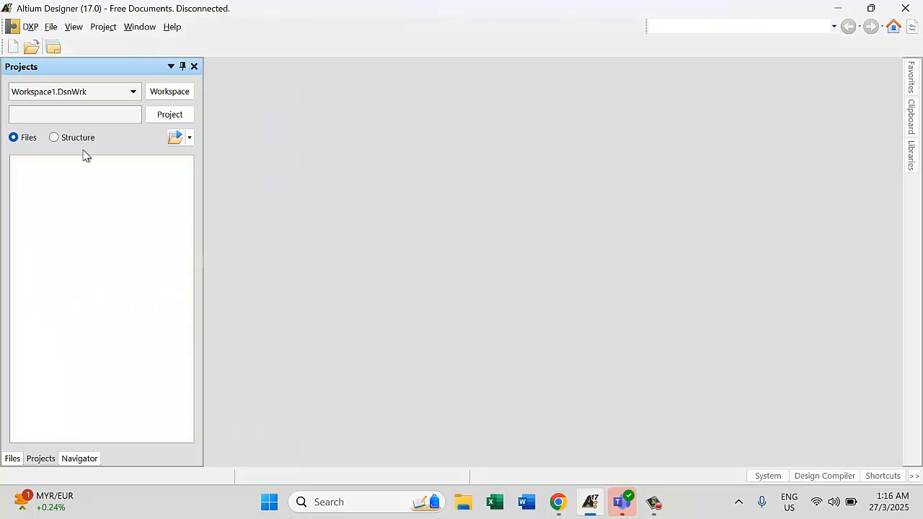
pyautogui.click(51, 27)
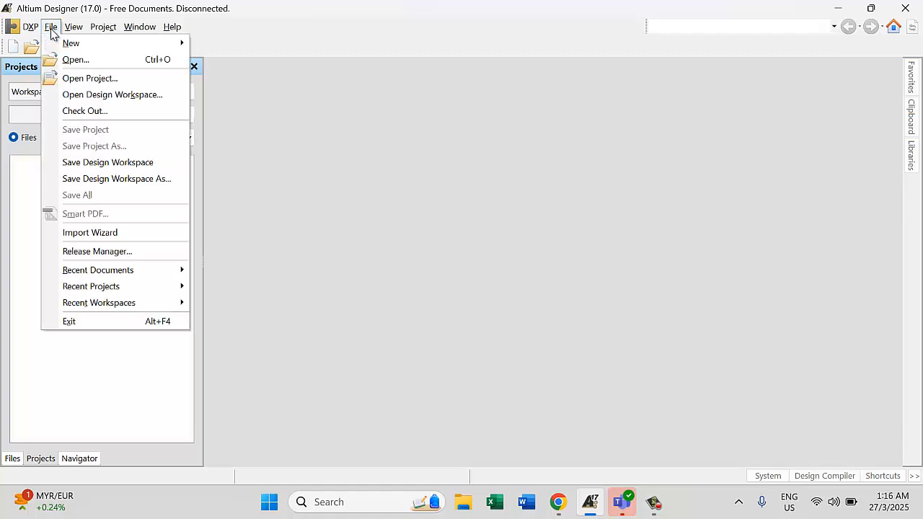
pyautogui.click(28, 172)
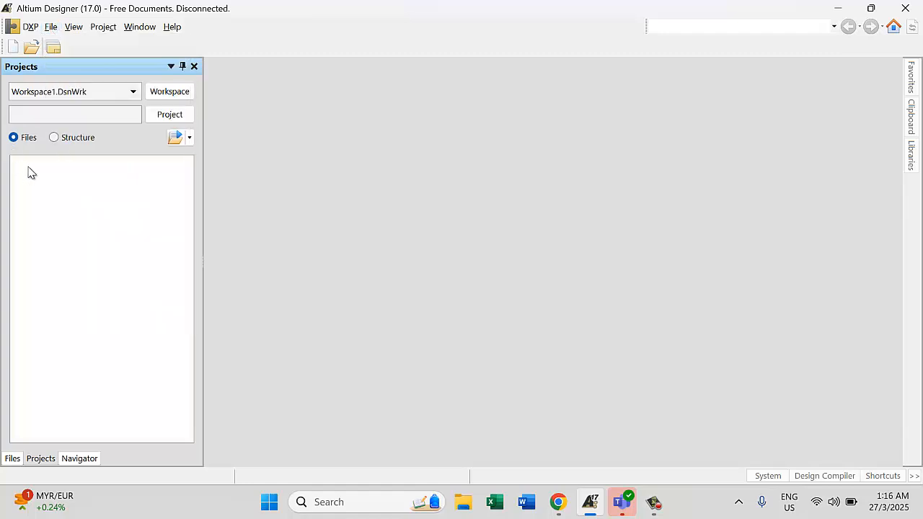
pyautogui.click(48, 29)
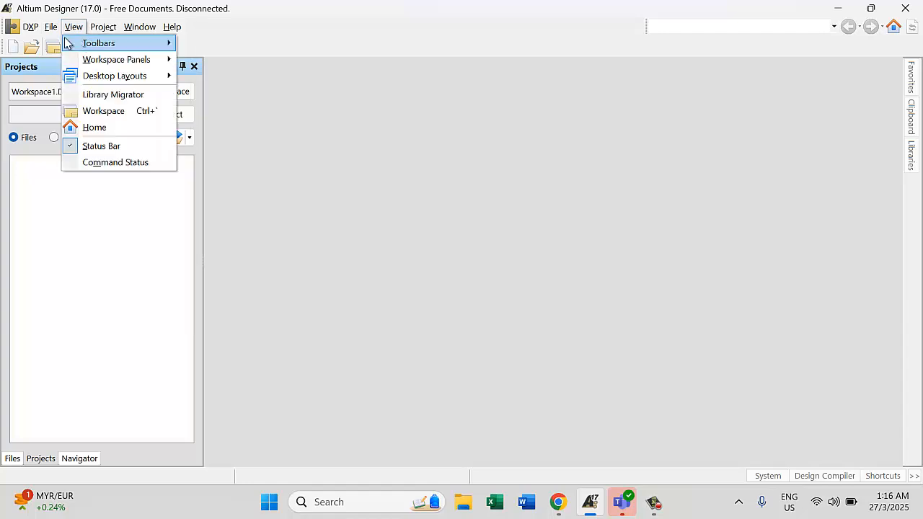
pyautogui.moveTo(50, 29)
pyautogui.moveTo(180, 43)
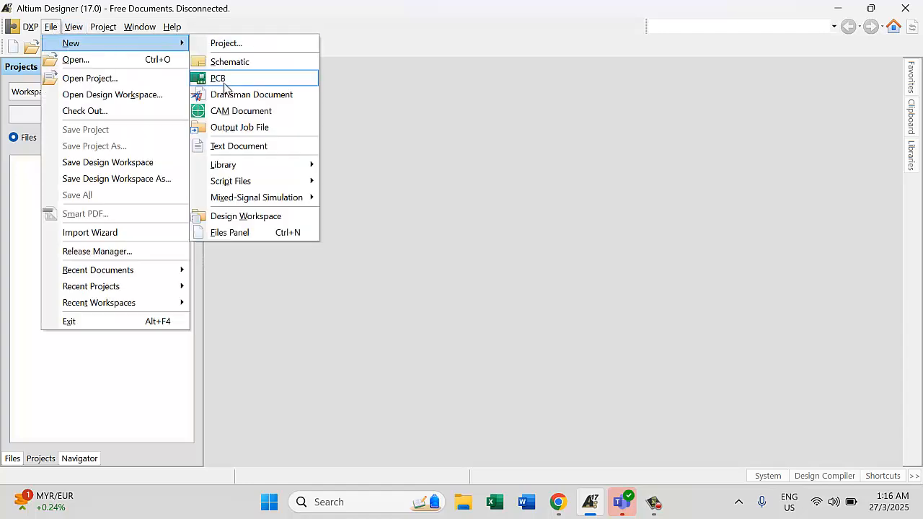
pyautogui.moveTo(233, 171)
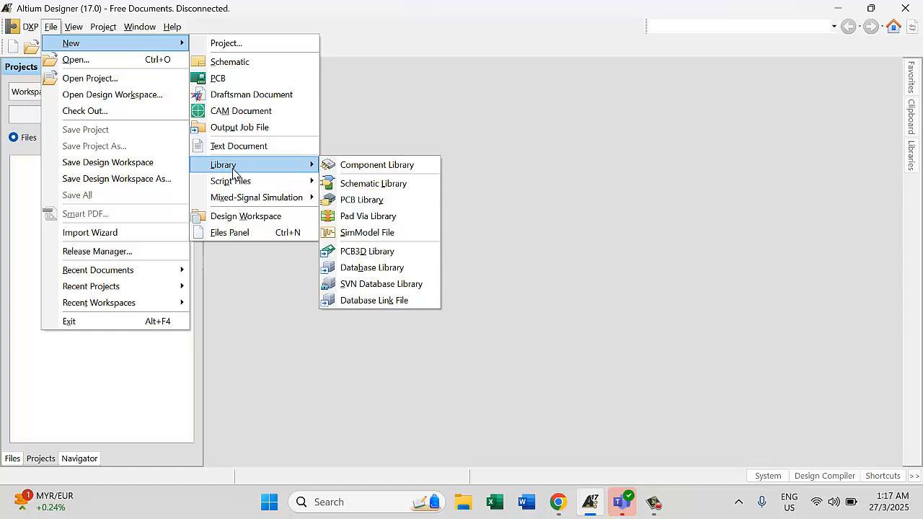
pyautogui.click(30, 181)
pyautogui.rightClick(31, 179)
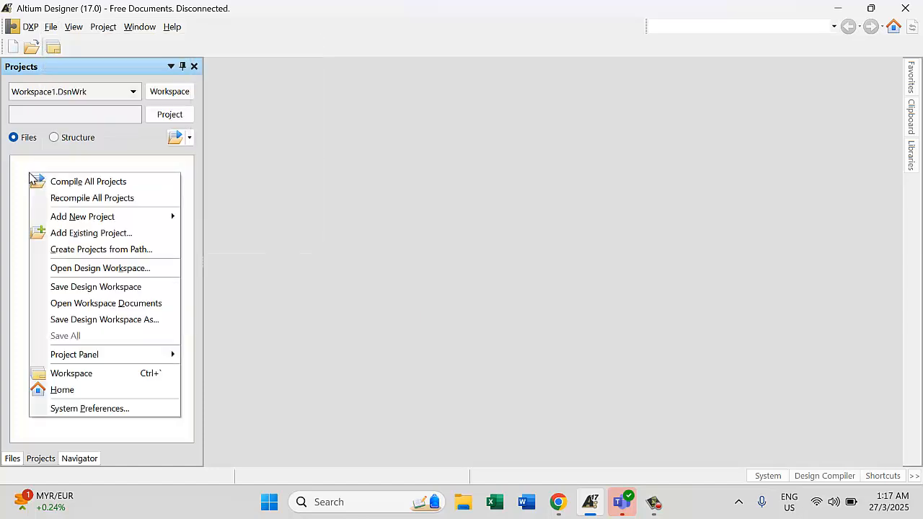
pyautogui.rightClick(19, 166)
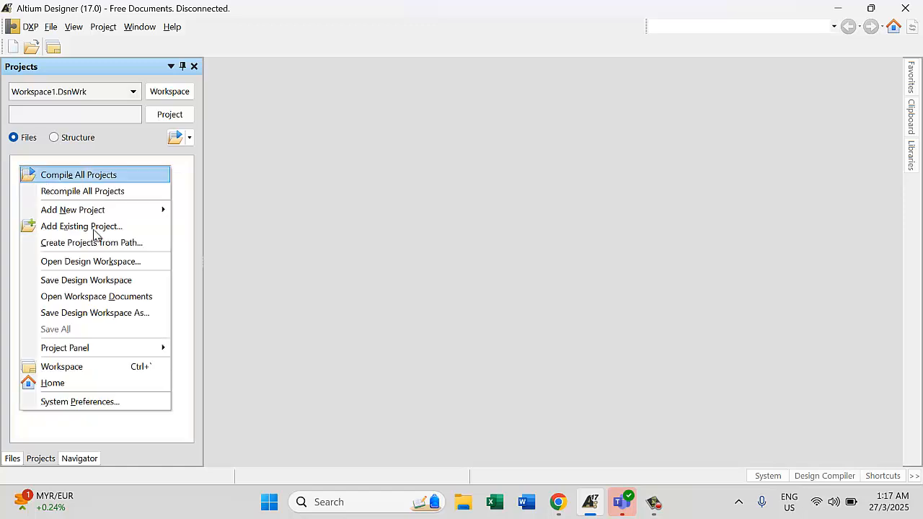
pyautogui.click(179, 210)
# - Add a new Integrated Library project to the empty workspace
pyautogui.rightClick(180, 210)
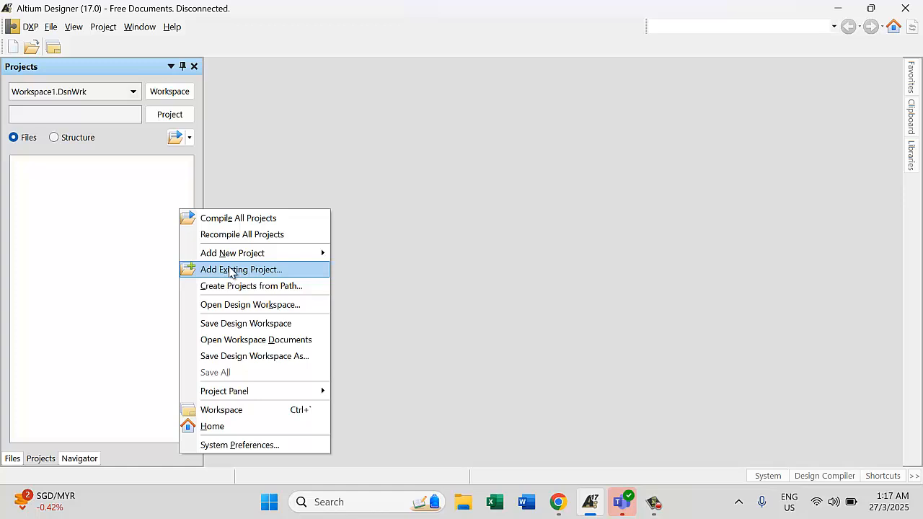
pyautogui.moveTo(231, 260)
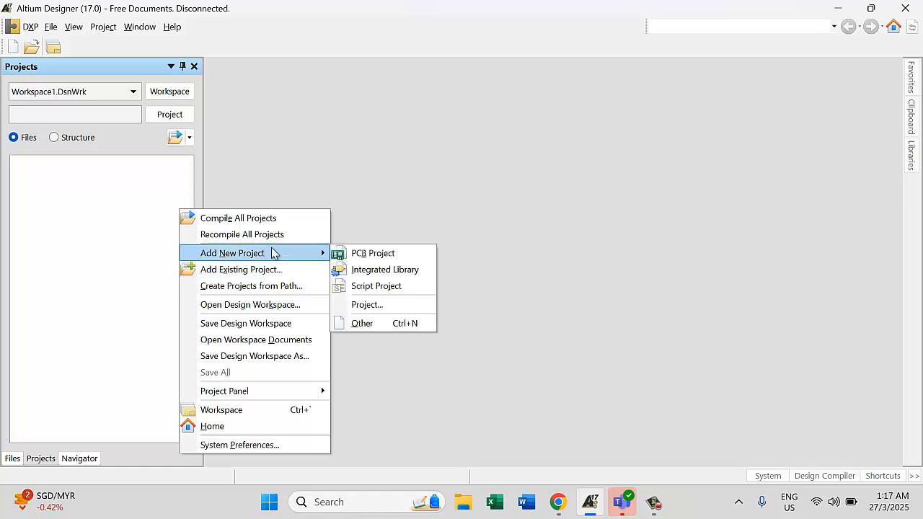
pyautogui.click(359, 274)
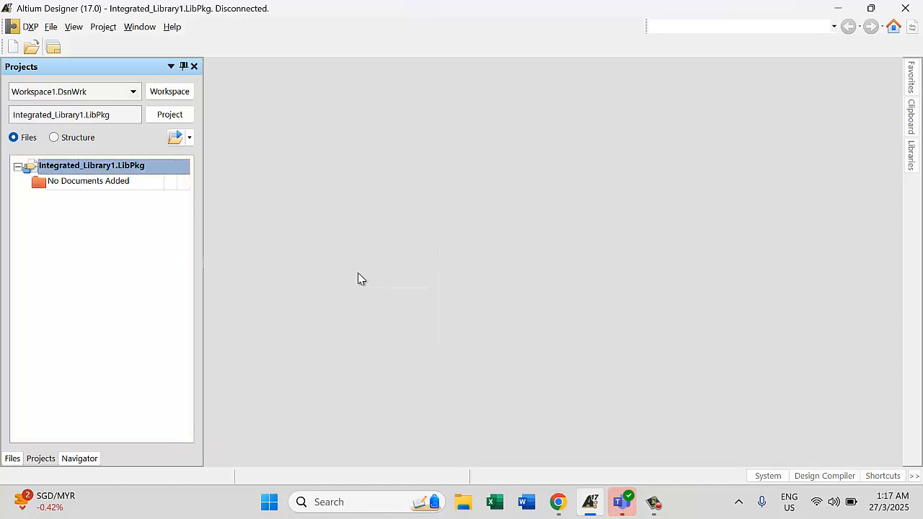
# - Add a new schematic library and a new PCB library to the integrated library project
pyautogui.rightClick(52, 171)
pyautogui.moveTo(97, 213)
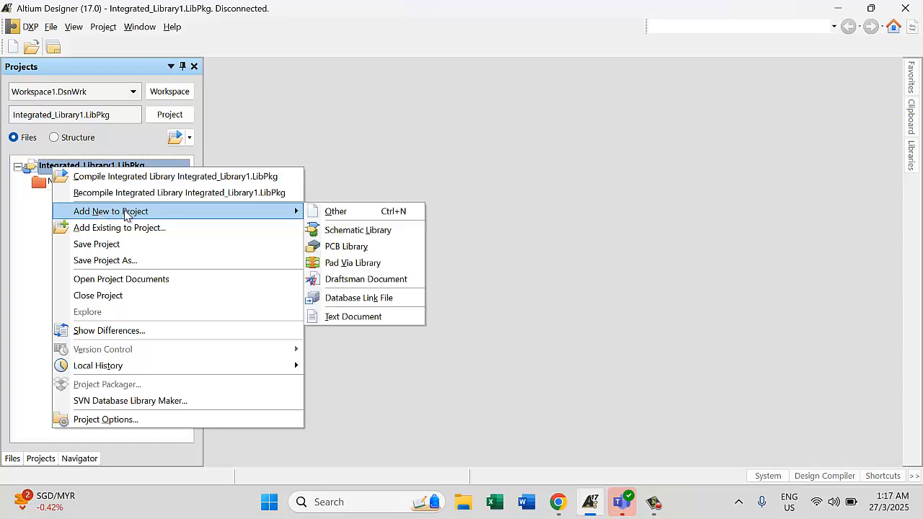
pyautogui.click(361, 230)
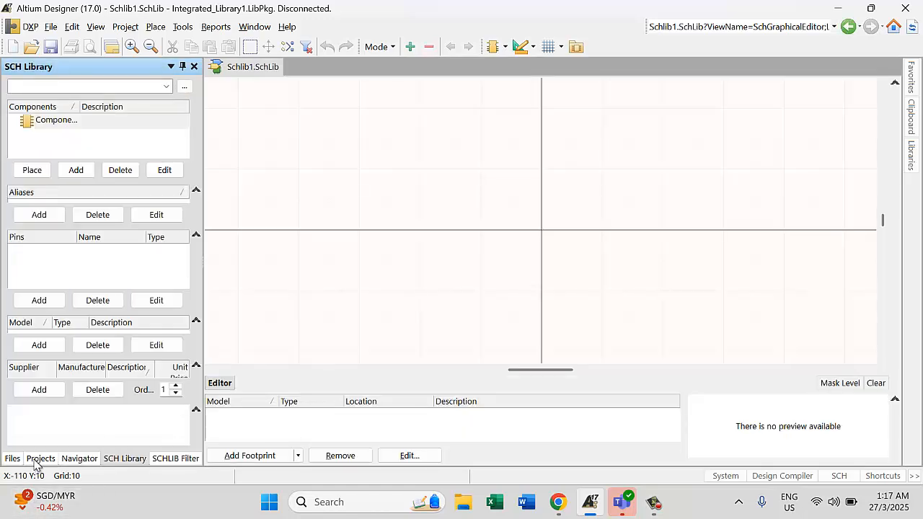
pyautogui.click(40, 459)
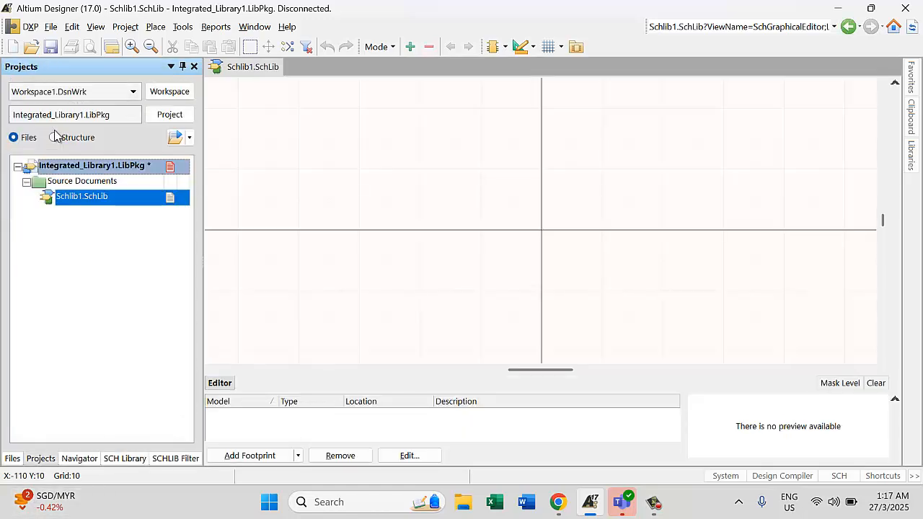
pyautogui.rightClick(79, 170)
pyautogui.moveTo(137, 212)
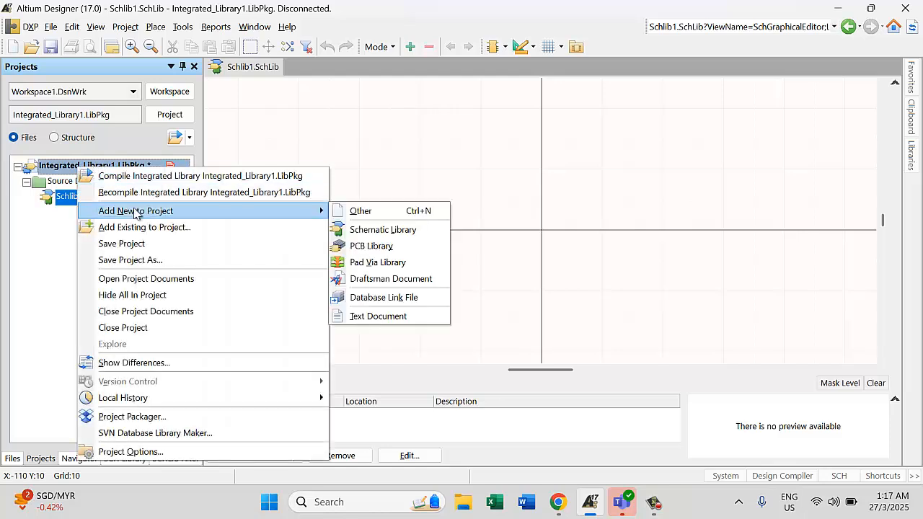
pyautogui.click(382, 251)
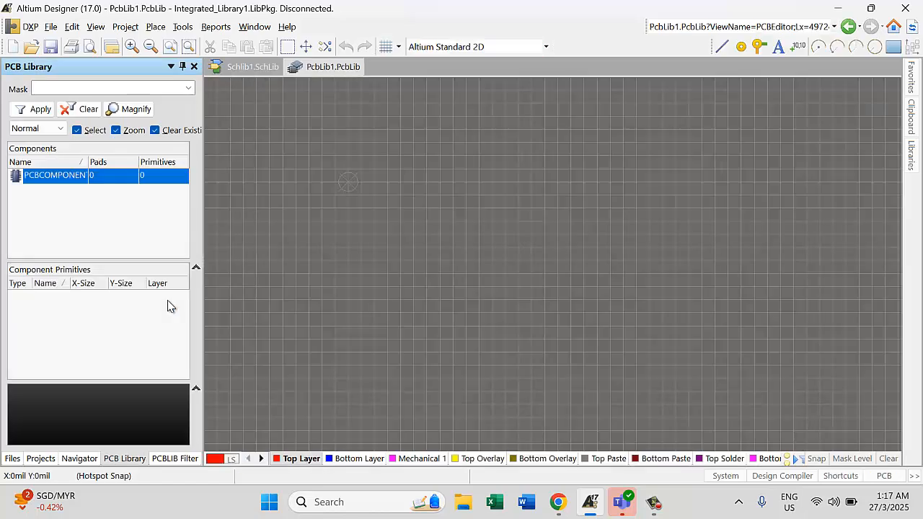
# - Start saving the integrated library project under a new name and set the PCB library's save location to the Maze Robot folder inside Kerja Electronics
pyautogui.click(41, 460)
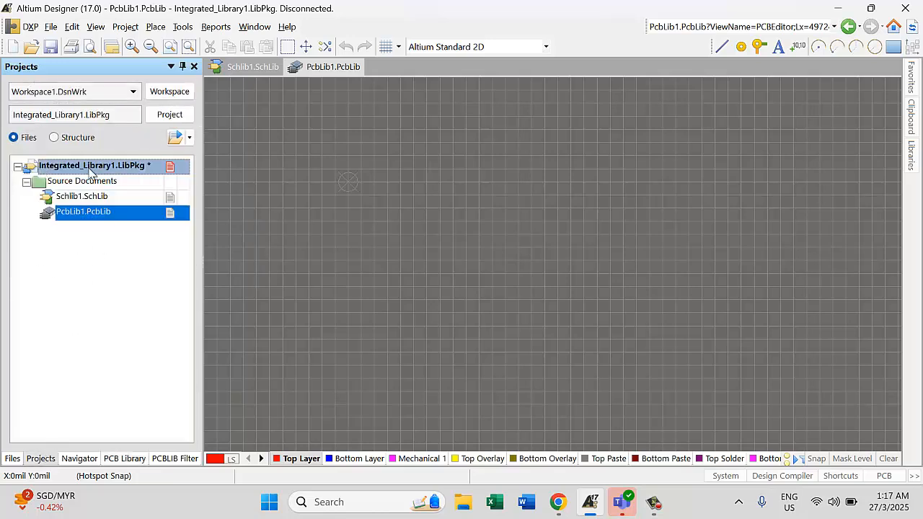
pyautogui.rightClick(90, 171)
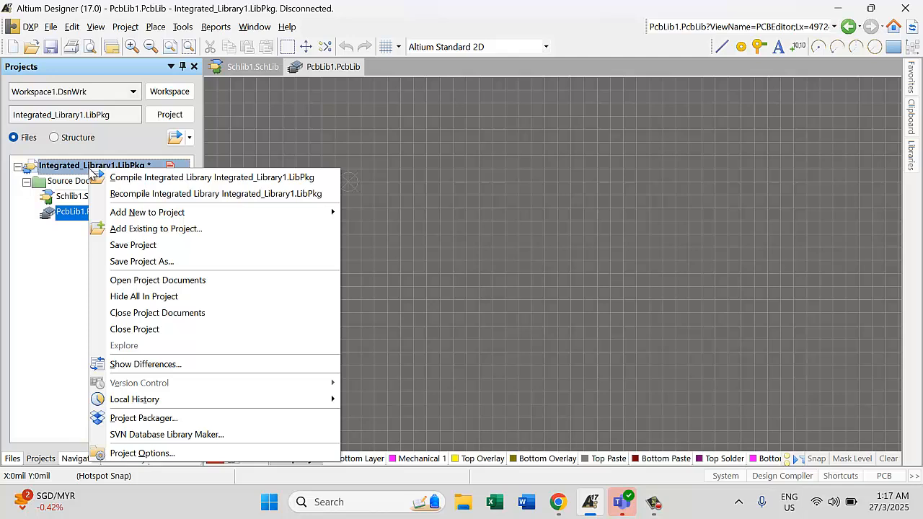
pyautogui.click(143, 263)
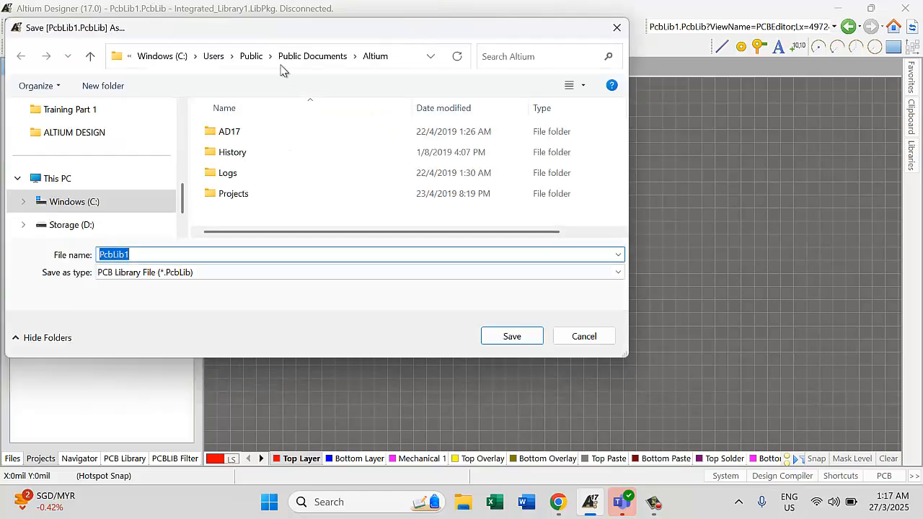
pyautogui.moveTo(253, 35); pyautogui.dragTo(467, 65)
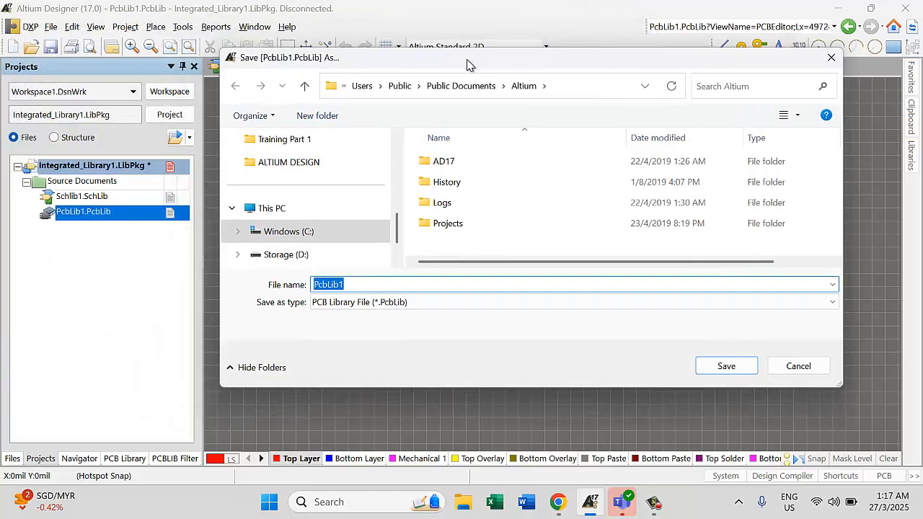
pyautogui.click(304, 86)
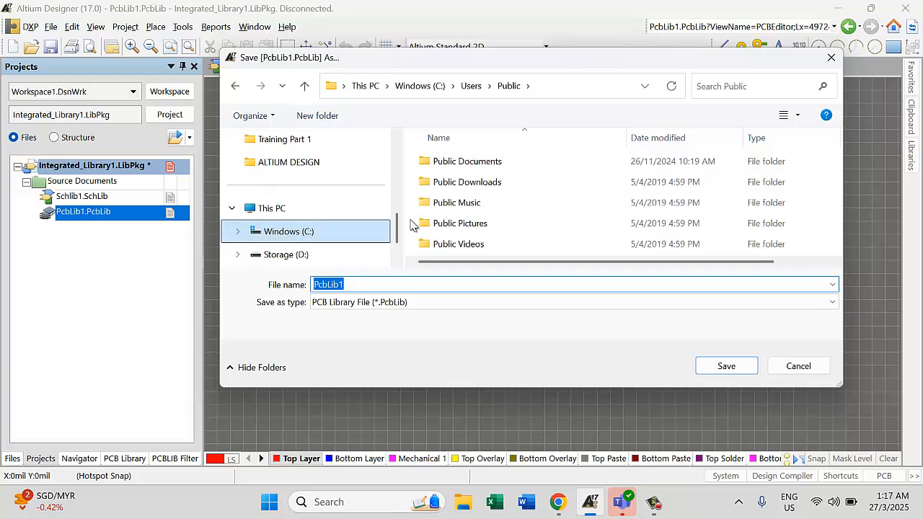
pyautogui.click(299, 233)
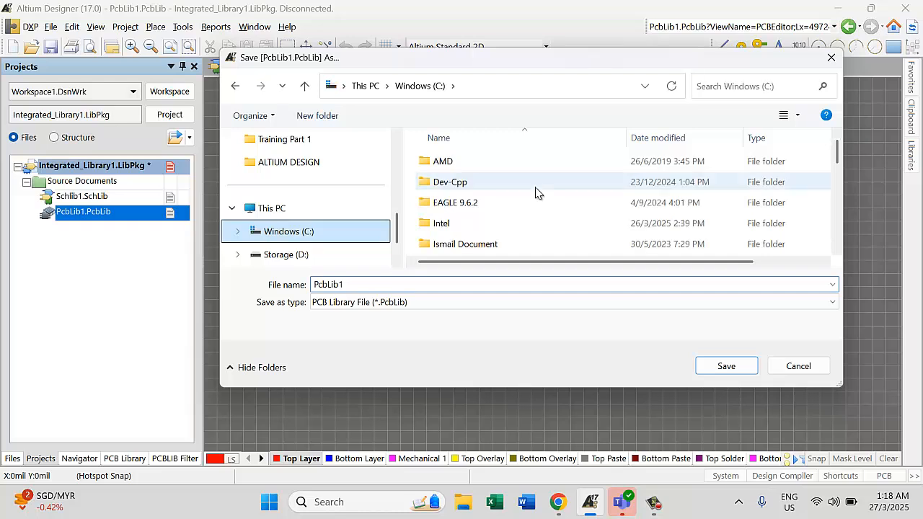
pyautogui.scroll(-2, 535, 193)
pyautogui.doubleClick(488, 167)
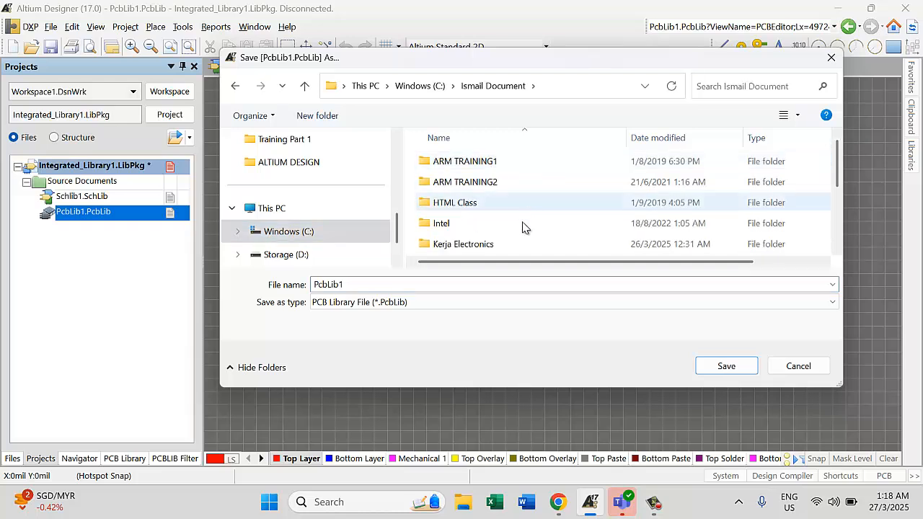
pyautogui.click(476, 244)
pyautogui.press('Return')
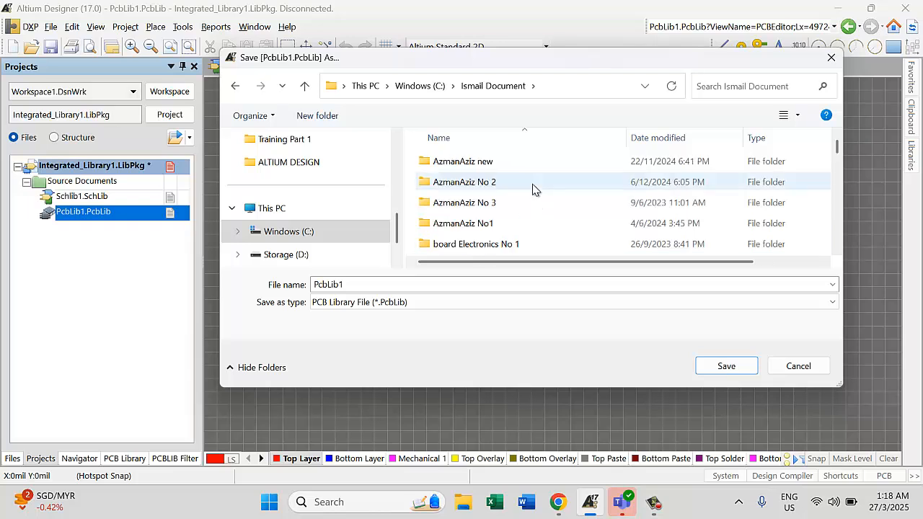
pyautogui.scroll(-2, 479, 205)
pyautogui.scroll(-3, 472, 210)
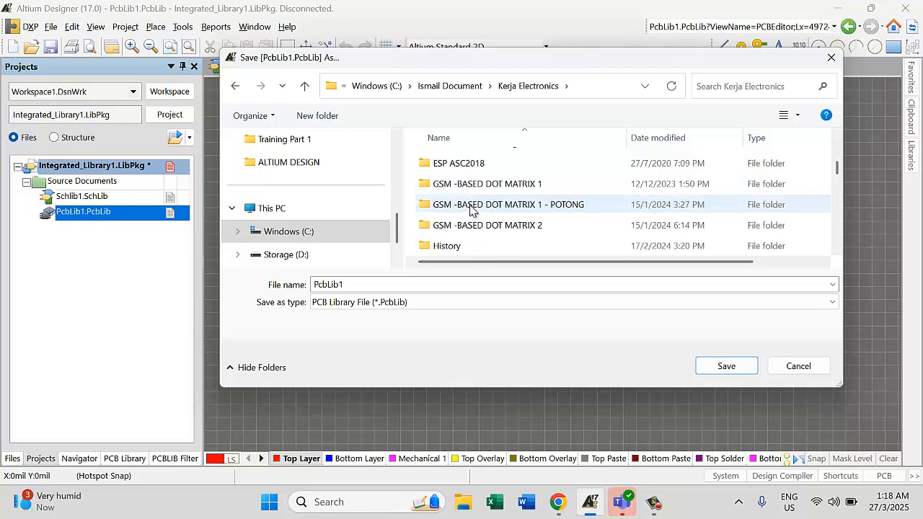
pyautogui.click(469, 246)
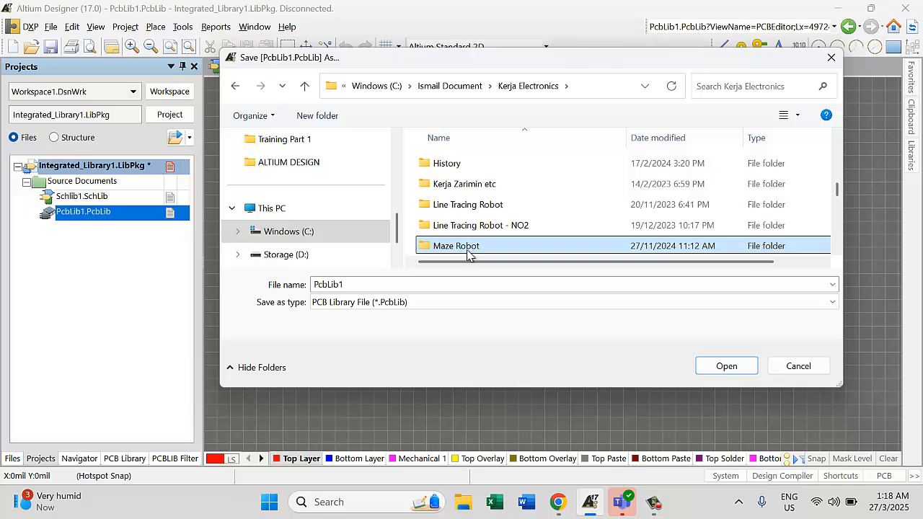
pyautogui.press('Return')
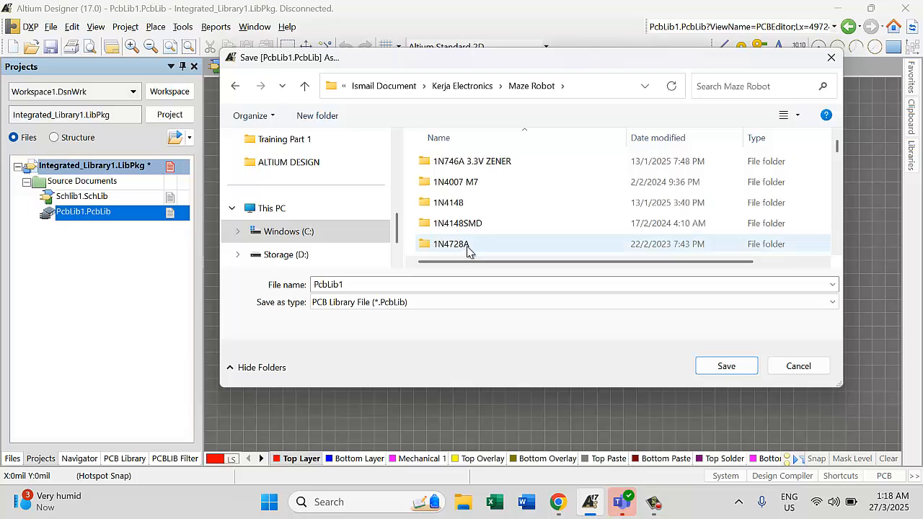
# - Create a new folder in Maze Robot and name it SD103A_TR after the part number on the element14 product page
pyautogui.click(327, 117)
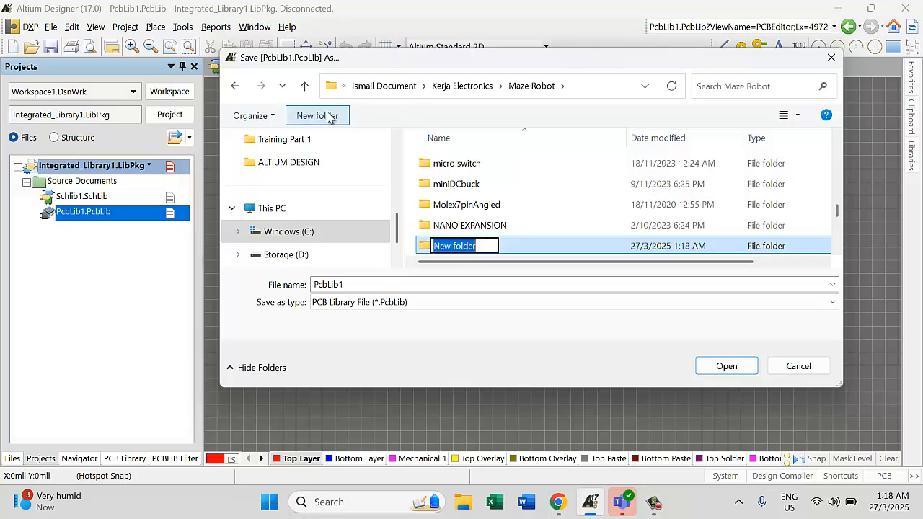
pyautogui.click(559, 505)
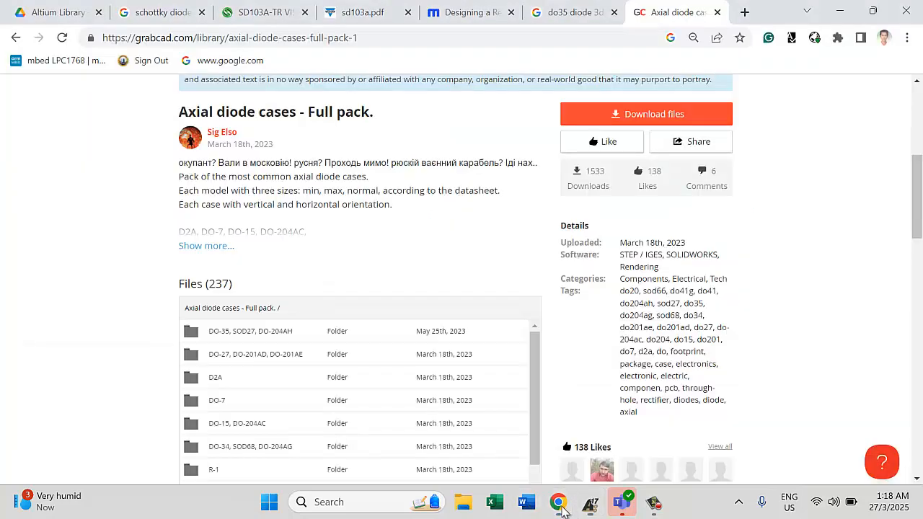
pyautogui.click(263, 13)
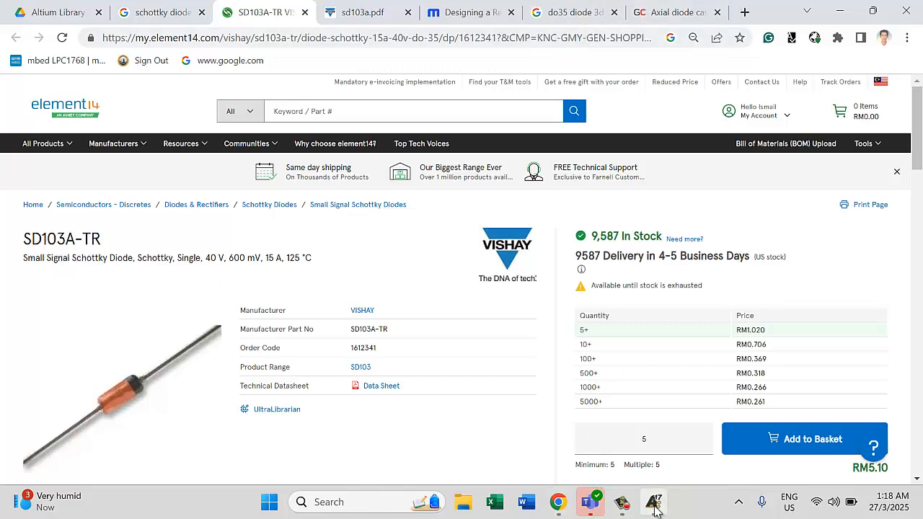
pyautogui.moveTo(654, 509)
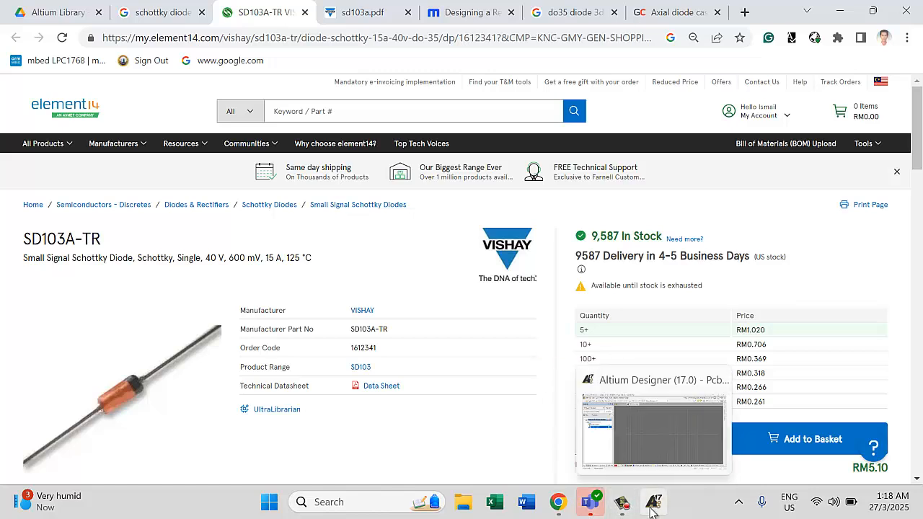
pyautogui.click(652, 507)
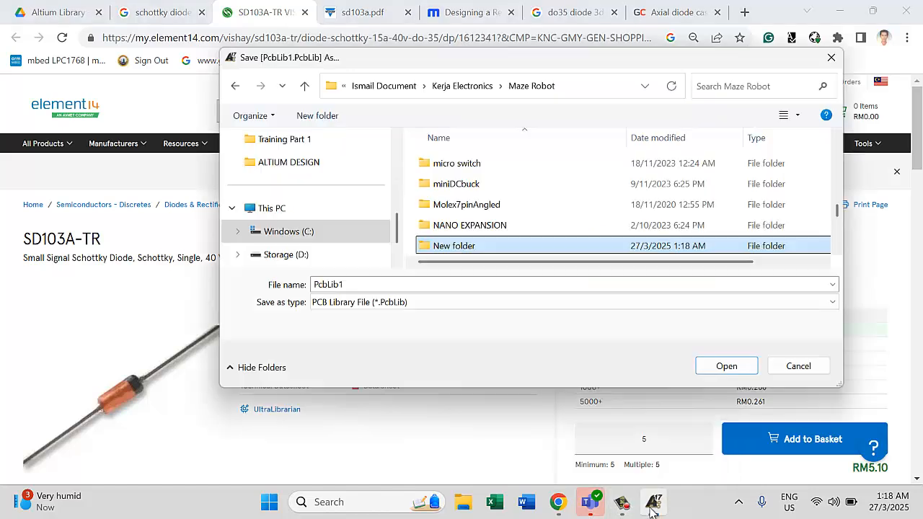
pyautogui.rightClick(463, 245)
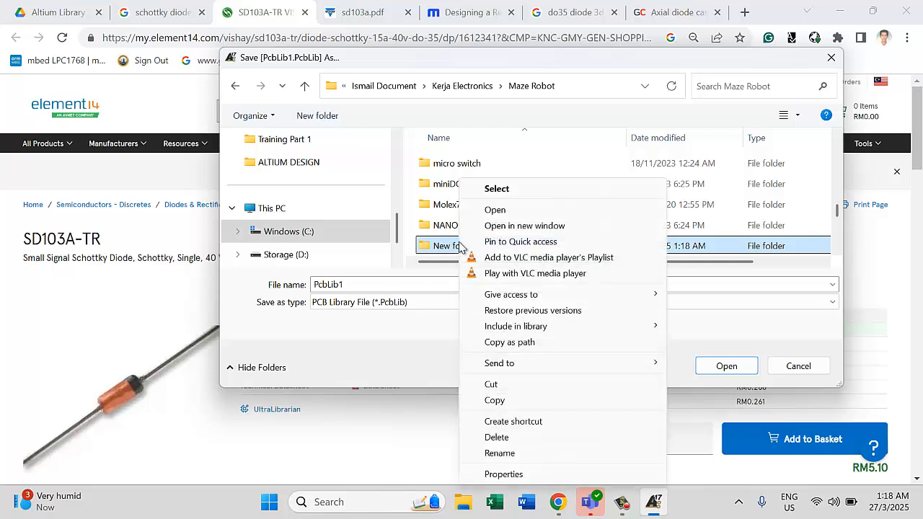
pyautogui.click(504, 453)
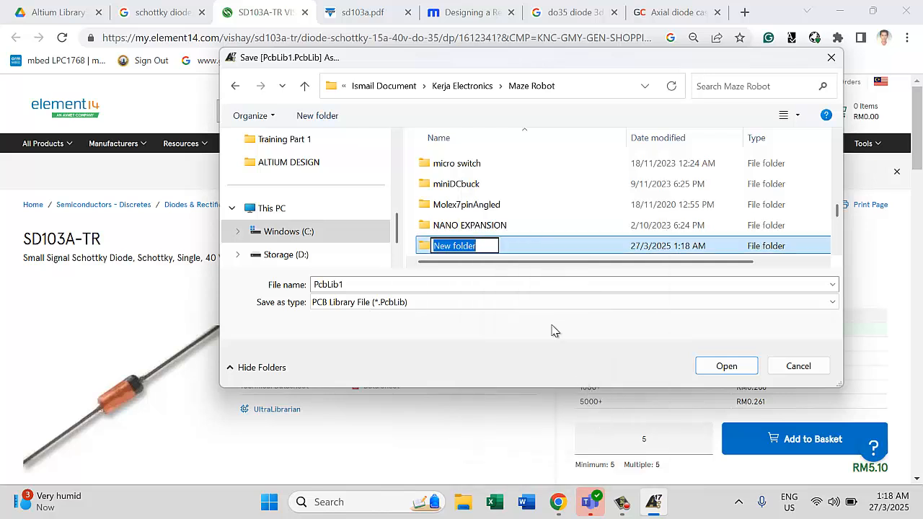
pyautogui.write('SD103A_TR')
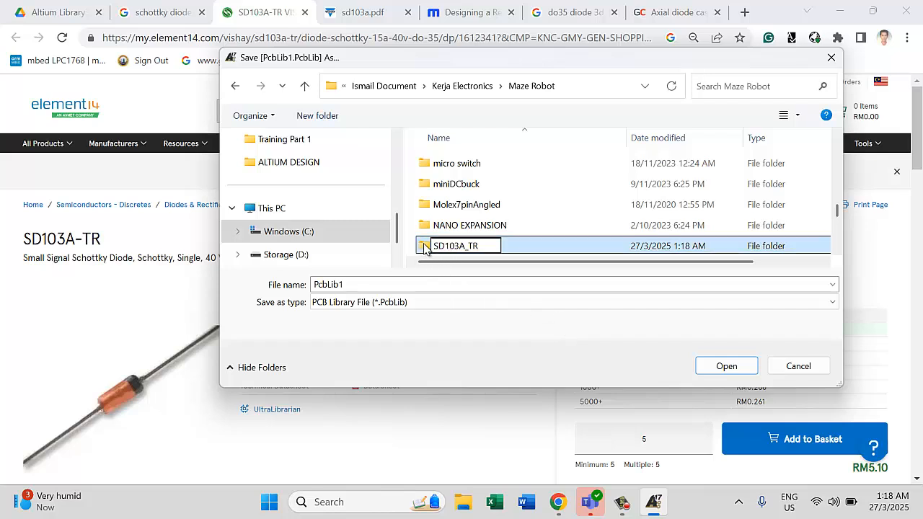
pyautogui.press('Return')
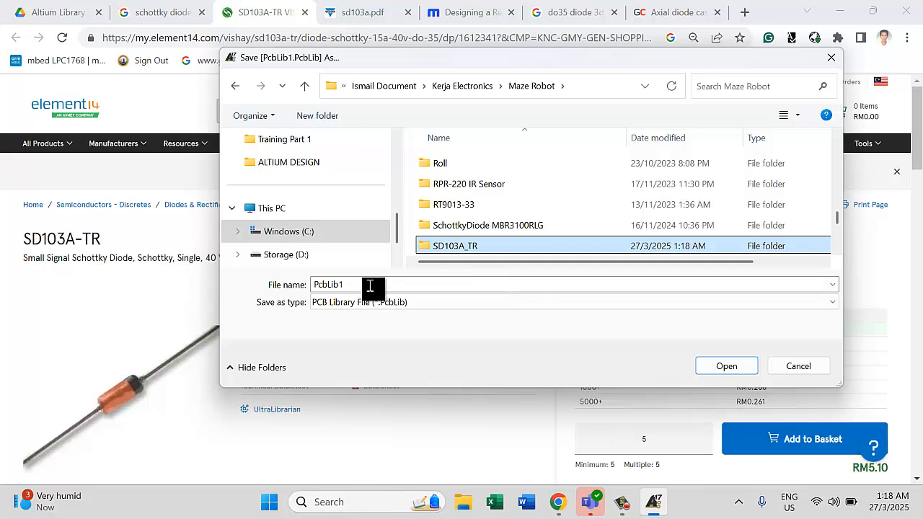
# - Save the PCB library as SD103A_TR inside the SD103A_TR folder, reusing the folder's name as the file name
pyautogui.rightClick(460, 246)
pyautogui.click(502, 453)
pyautogui.hotkey('ctrl', 'c')
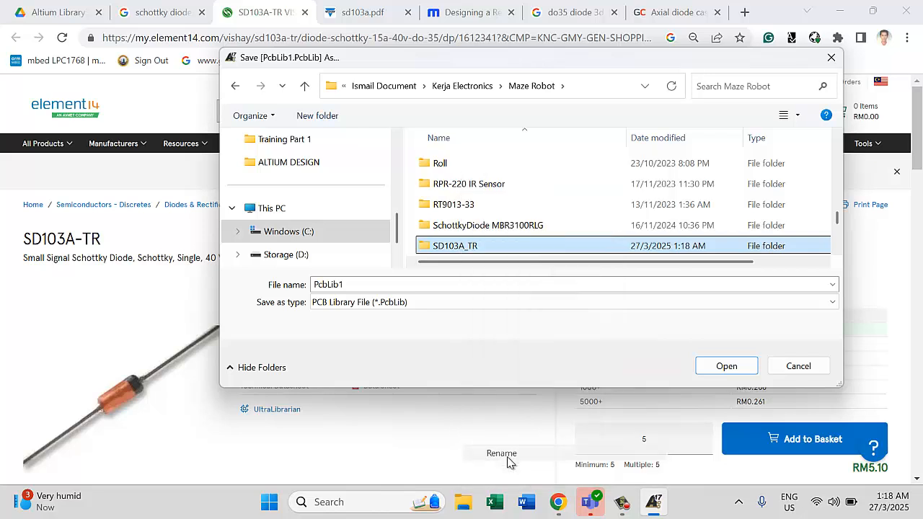
pyautogui.rightClick(345, 283)
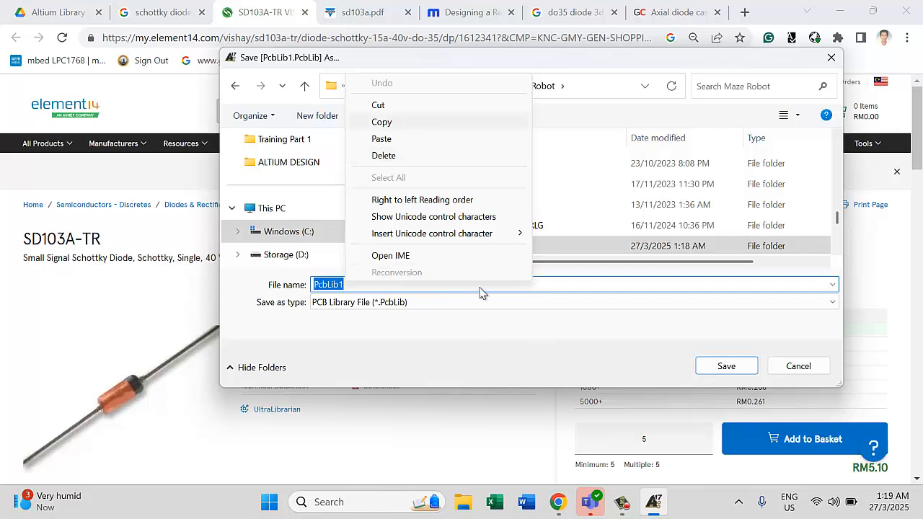
pyautogui.click(620, 292)
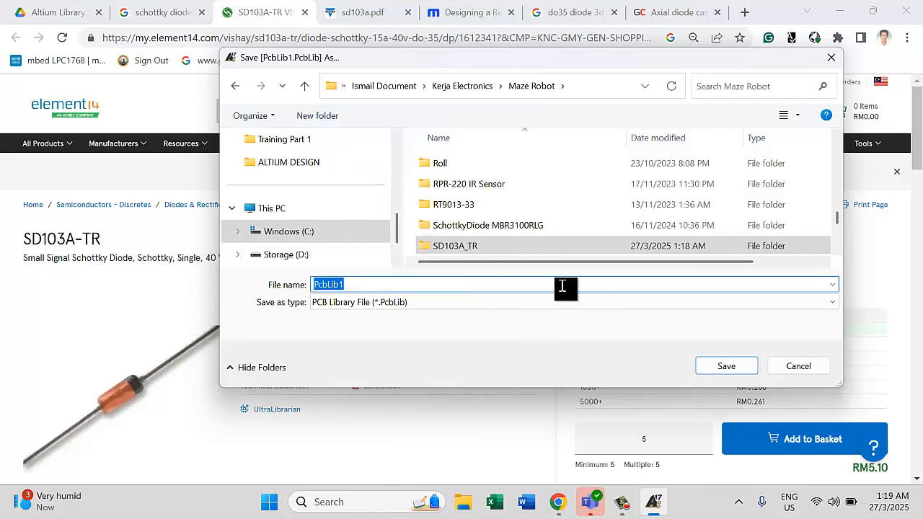
pyautogui.hotkey('ctrl', 'v')
pyautogui.click(456, 246)
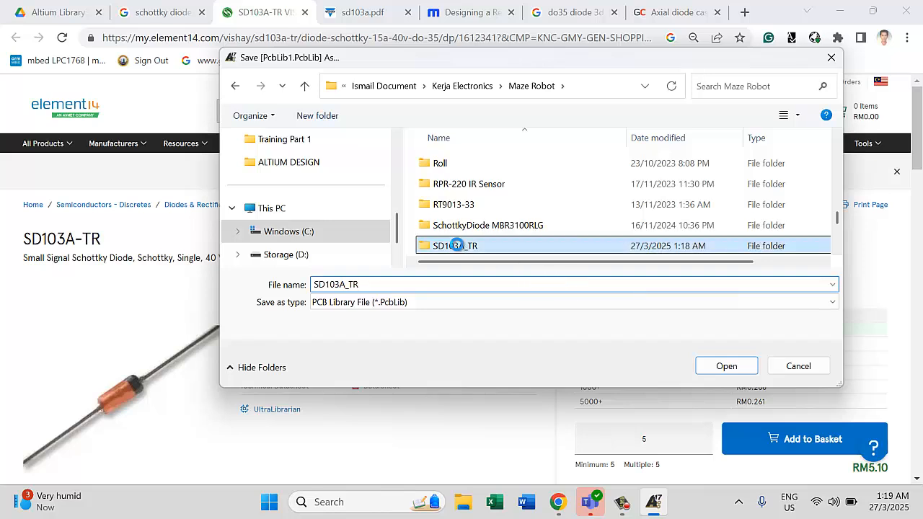
pyautogui.doubleClick(456, 246)
pyautogui.doubleClick(372, 284)
pyautogui.hotkey('ctrl', 'c')
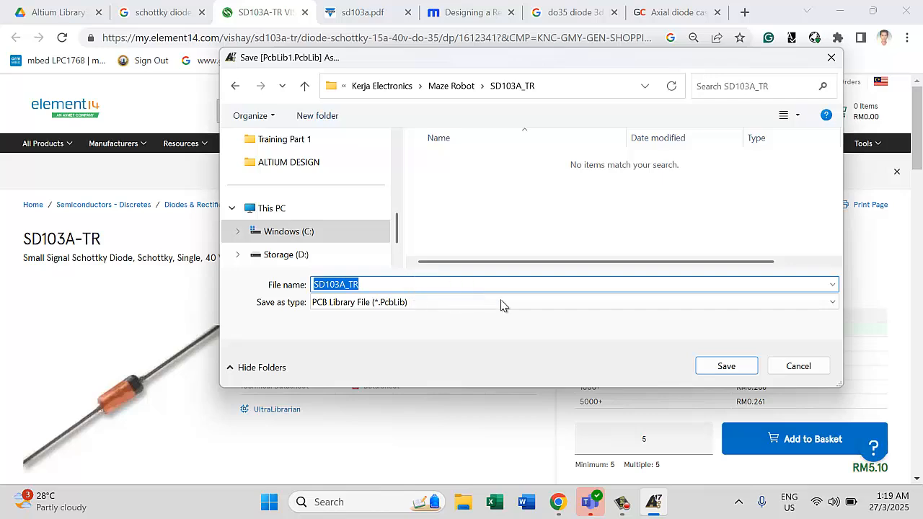
pyautogui.click(727, 375)
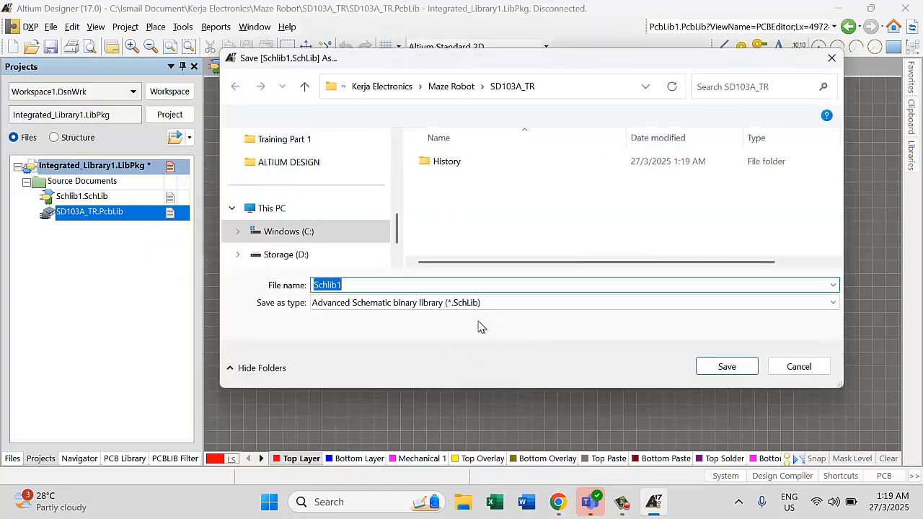
# - Save the schematic library and the integrated library project under the name SD103A_TR in the SD103A_TR folder
pyautogui.hotkey('ctrl', 'v')
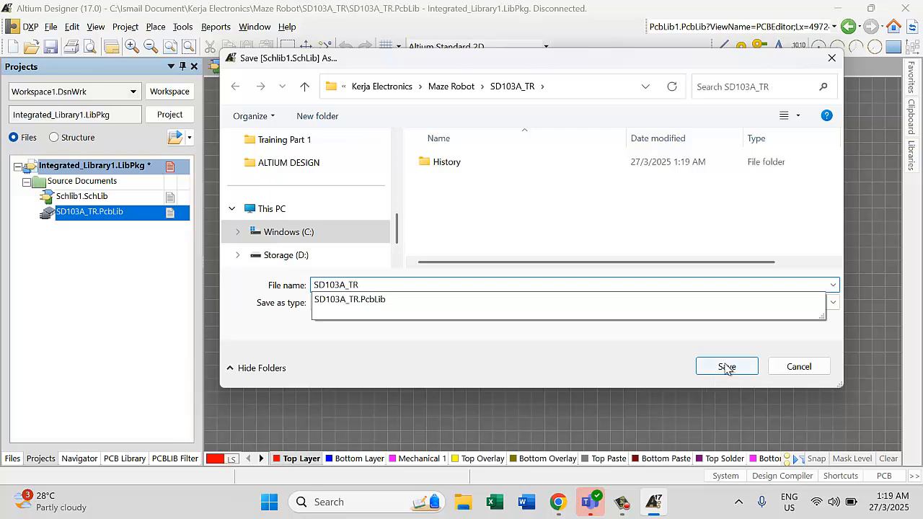
pyautogui.click(727, 367)
pyautogui.click(727, 366)
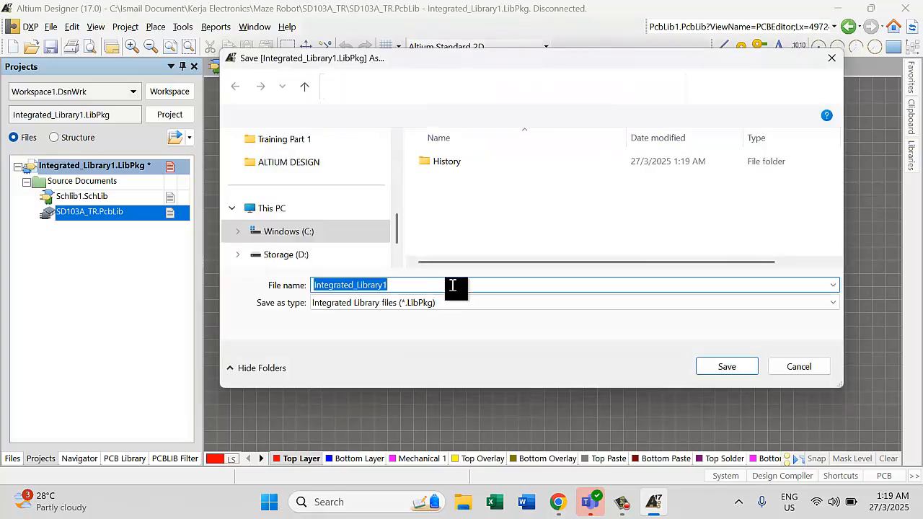
pyautogui.hotkey('ctrl', 'v')
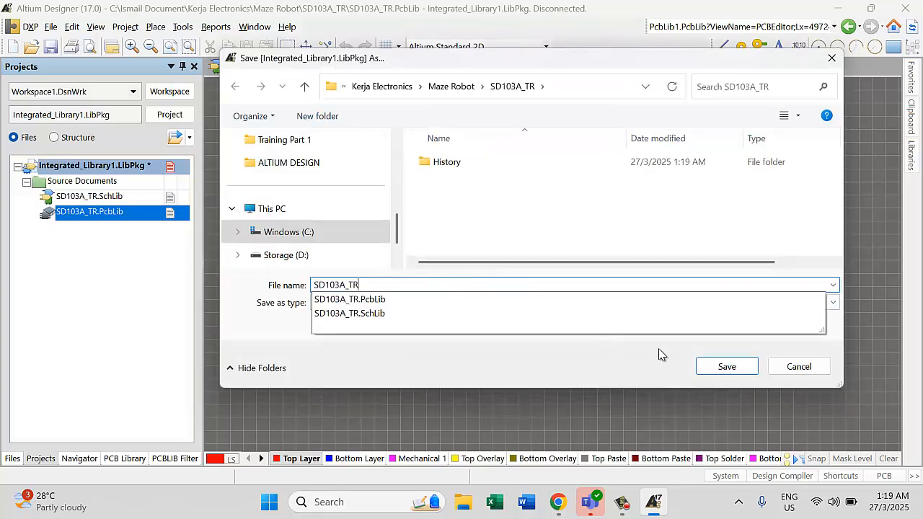
pyautogui.click(729, 369)
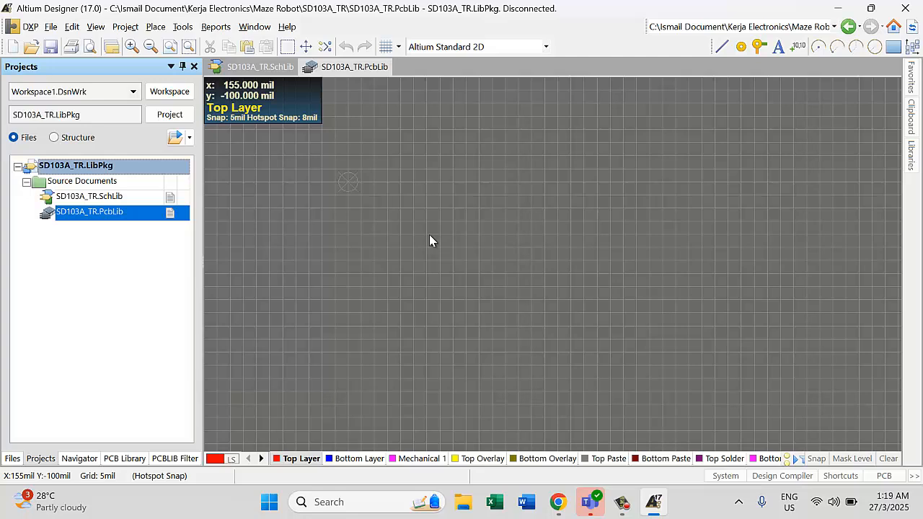
# - Switch to Chrome and download DO-35 Diode Horizontal.stp from the DO-35 model page on GrabCAD
pyautogui.click(559, 504)
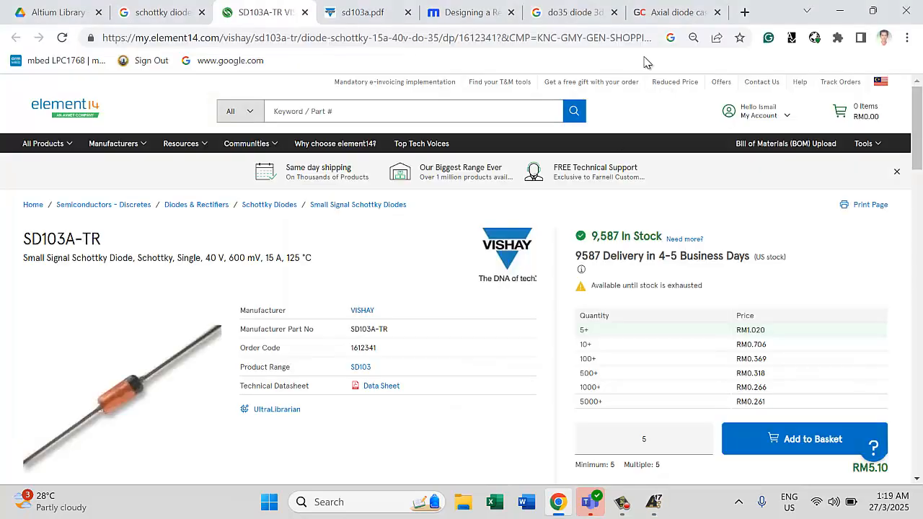
pyautogui.click(664, 14)
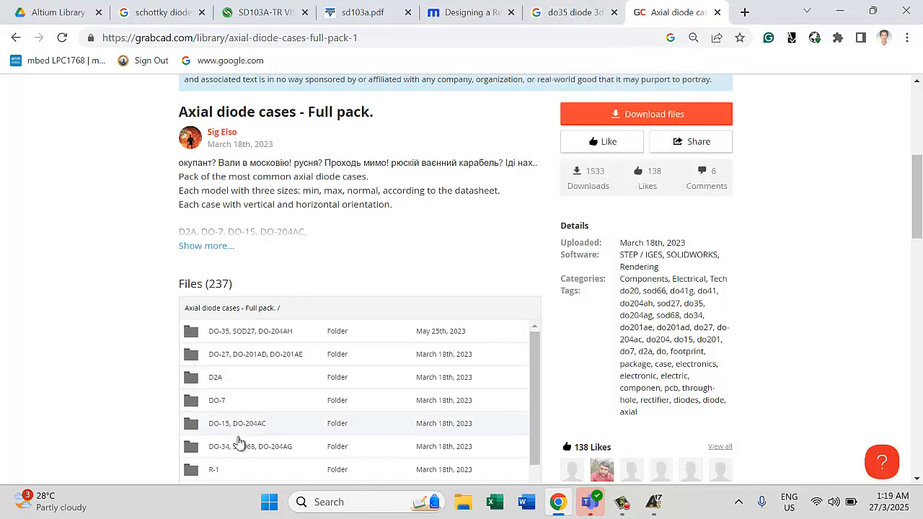
pyautogui.click(570, 13)
pyautogui.click(158, 380)
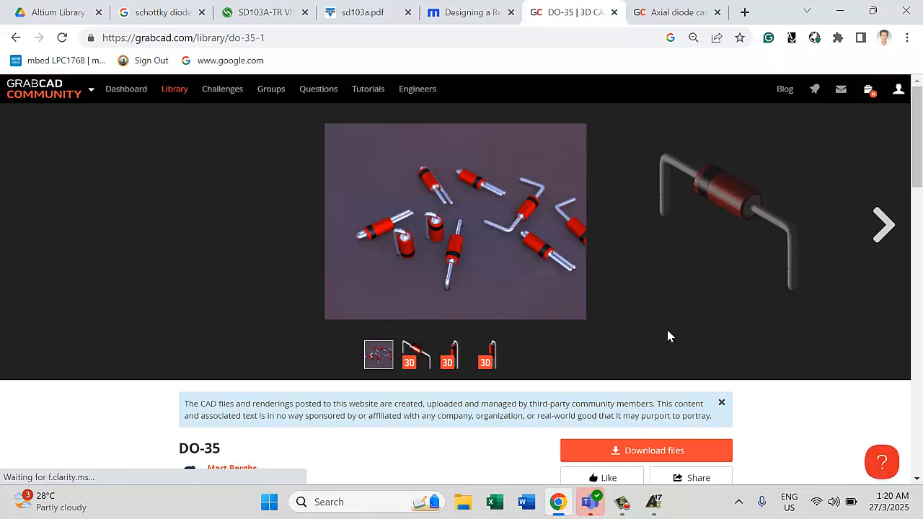
pyautogui.scroll(-5, 857, 183)
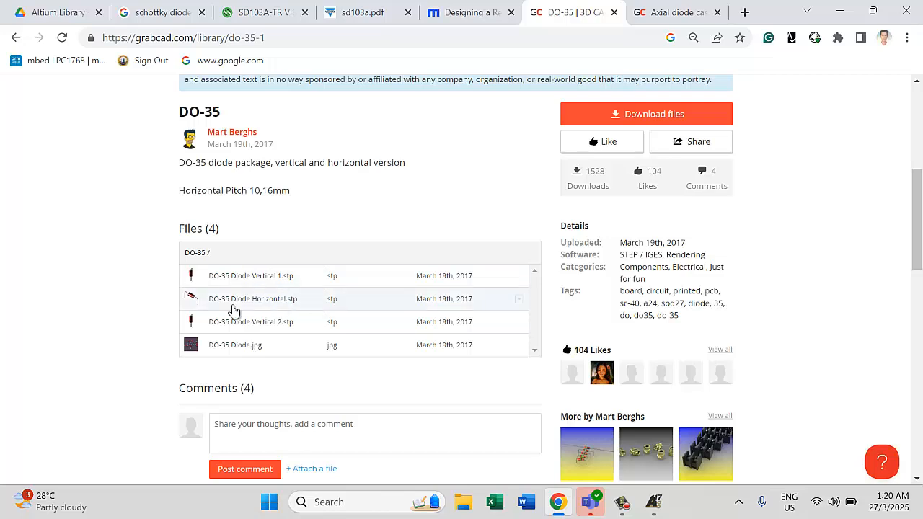
pyautogui.click(233, 307)
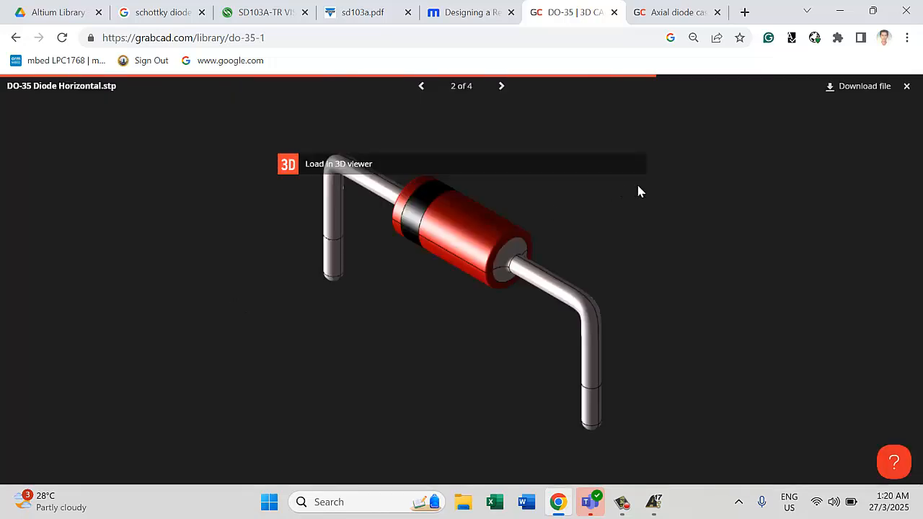
pyautogui.click(869, 87)
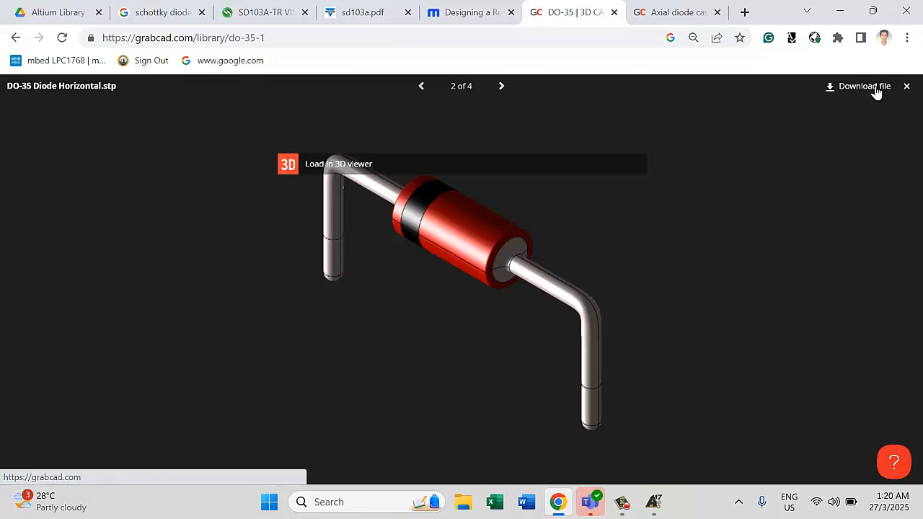
# - Download DO-35_Normal_250mil_rev1.1.STEP from the horizontal DO-35 STEP models in the GrabCAD axial diode cases pack
pyautogui.click(670, 15)
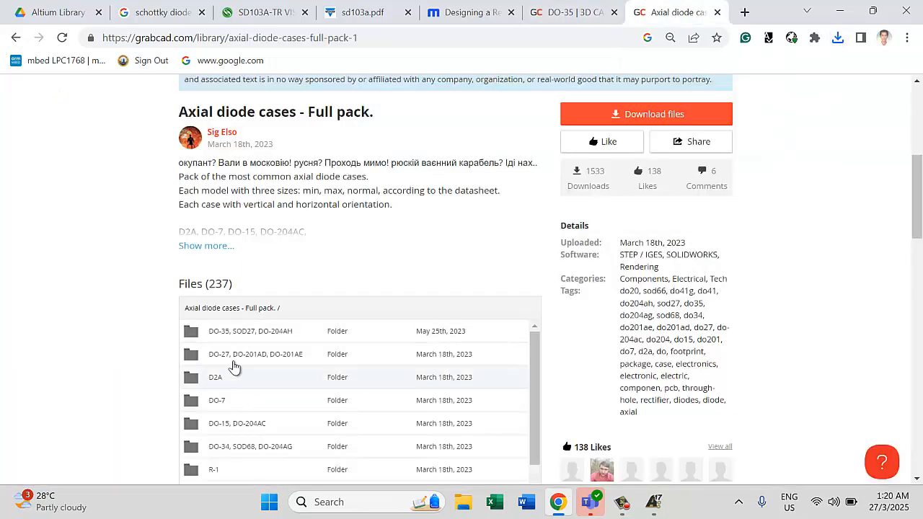
pyautogui.click(241, 333)
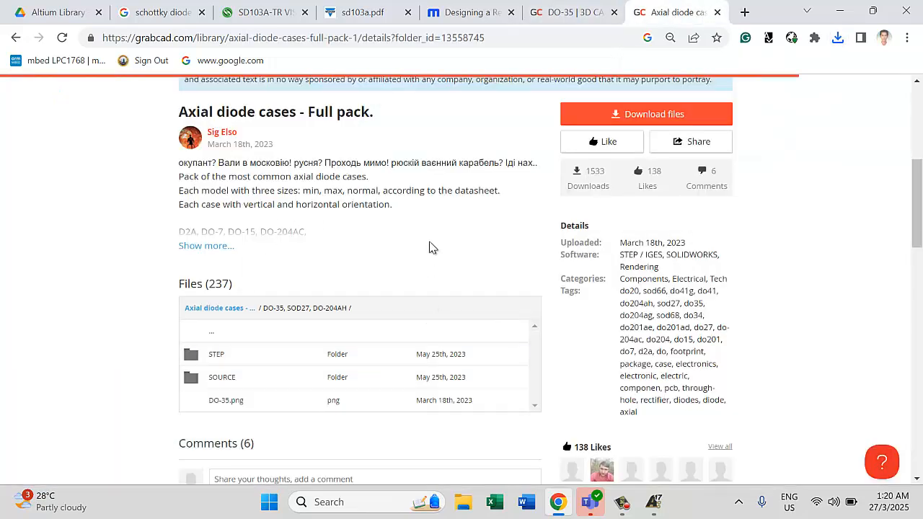
pyautogui.click(217, 358)
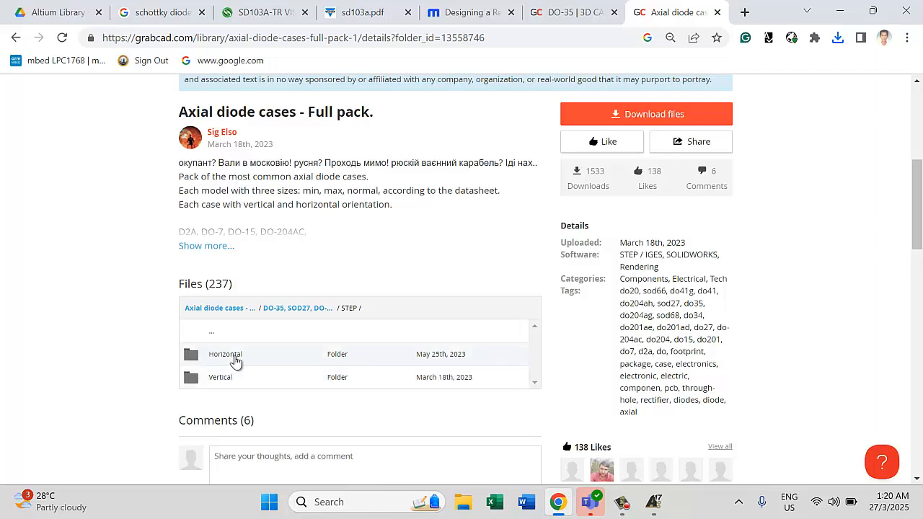
pyautogui.click(235, 360)
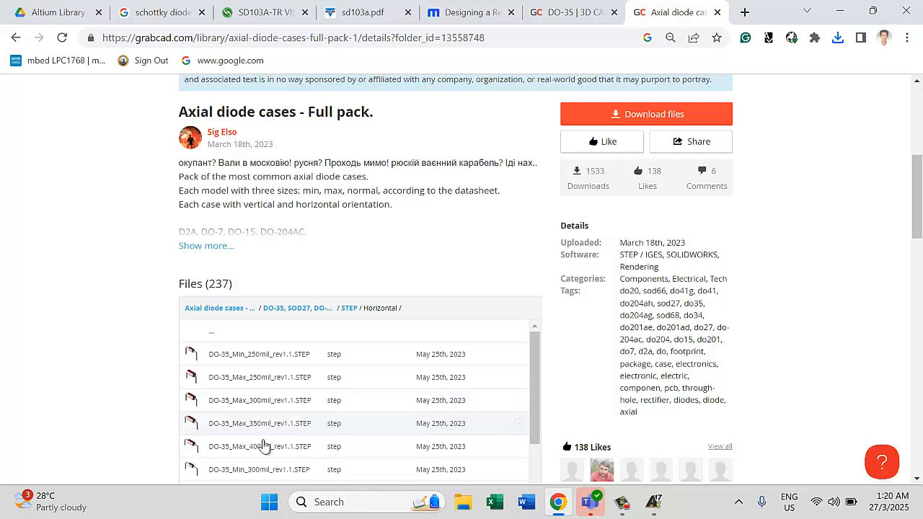
pyautogui.scroll(-6, 263, 445)
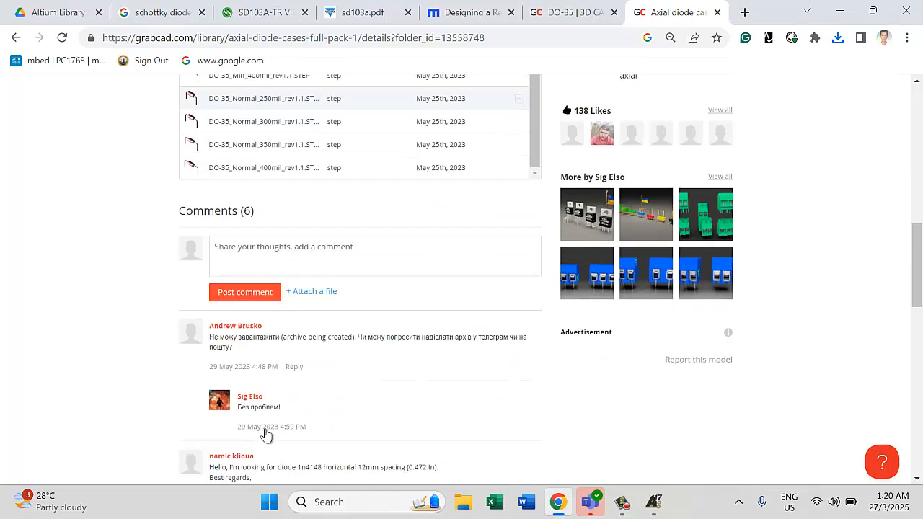
pyautogui.scroll(5, 263, 217)
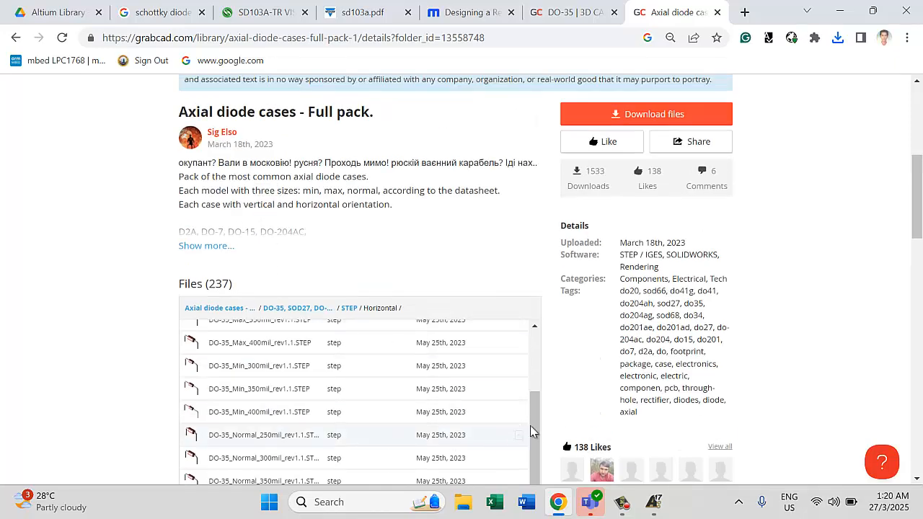
pyautogui.moveTo(531, 431)
pyautogui.mouseDown()
pyautogui.moveTo(528, 371)
pyautogui.moveTo(531, 470)
pyautogui.mouseUp()
pyautogui.click(254, 439)
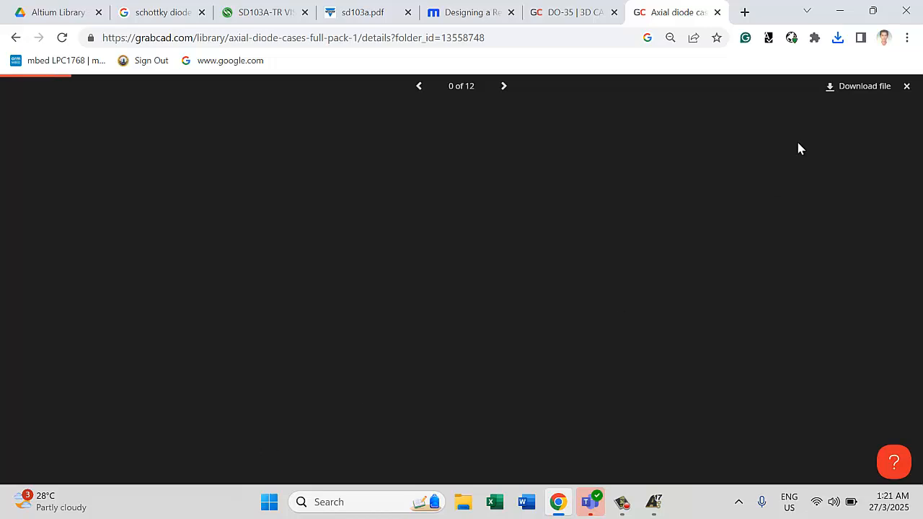
pyautogui.click(869, 88)
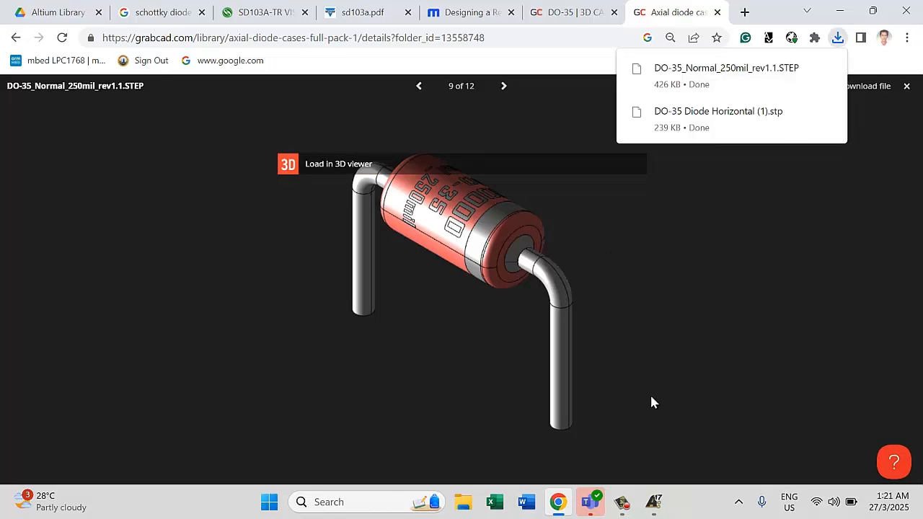
# - Switch to Altium Designer, where the SD103A_TR PCB library is open
pyautogui.click(654, 510)
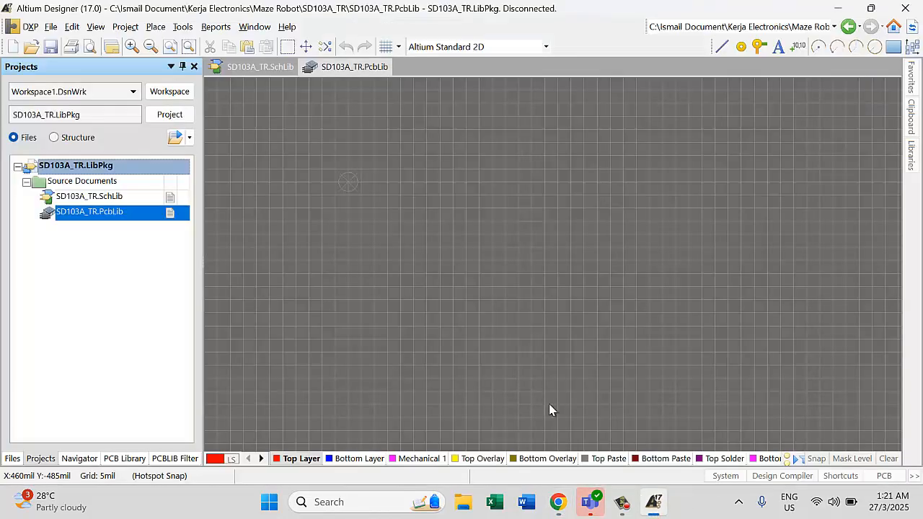
pyautogui.click(157, 29)
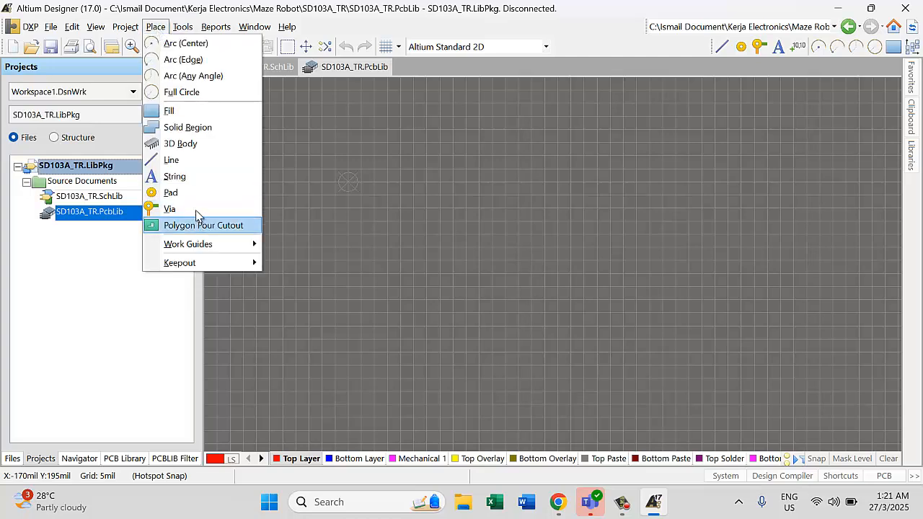
pyautogui.click(192, 149)
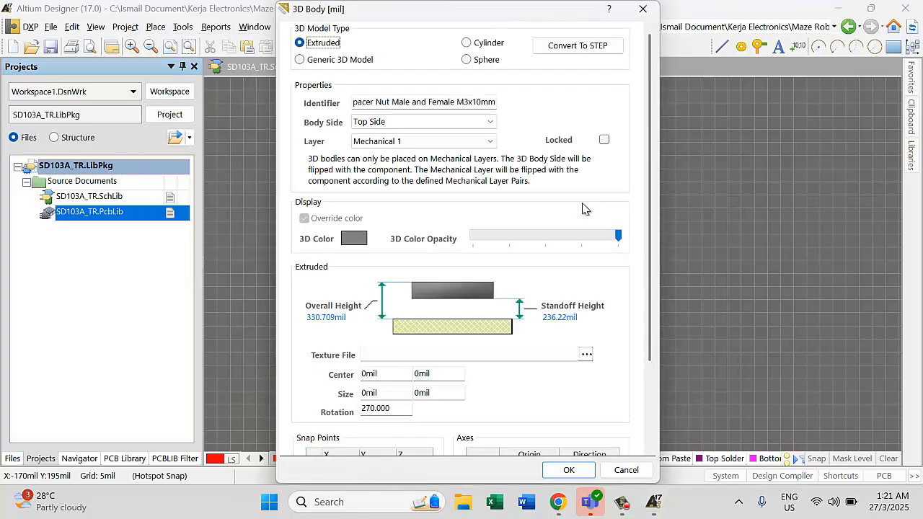
pyautogui.click(626, 470)
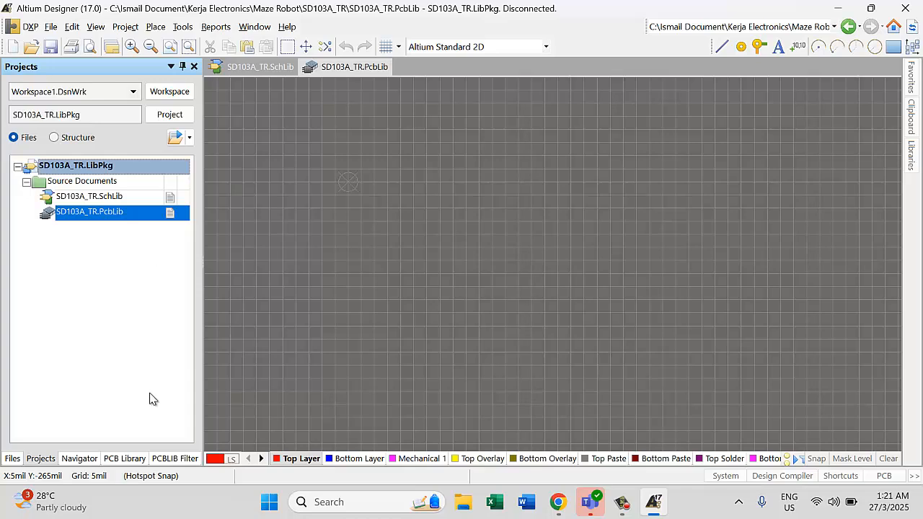
# - Name the default footprint component in the PCB library SD103A_TR
pyautogui.click(124, 459)
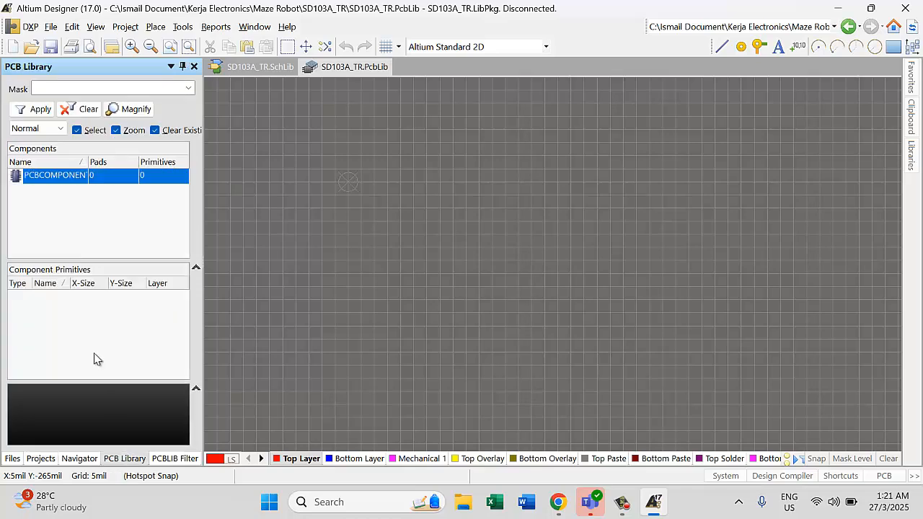
pyautogui.doubleClick(49, 177)
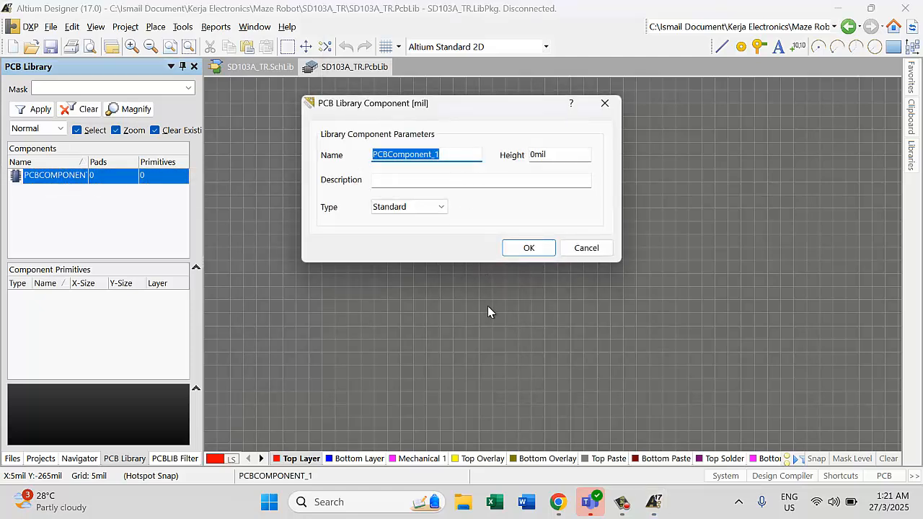
pyautogui.write('SD103A_TR')
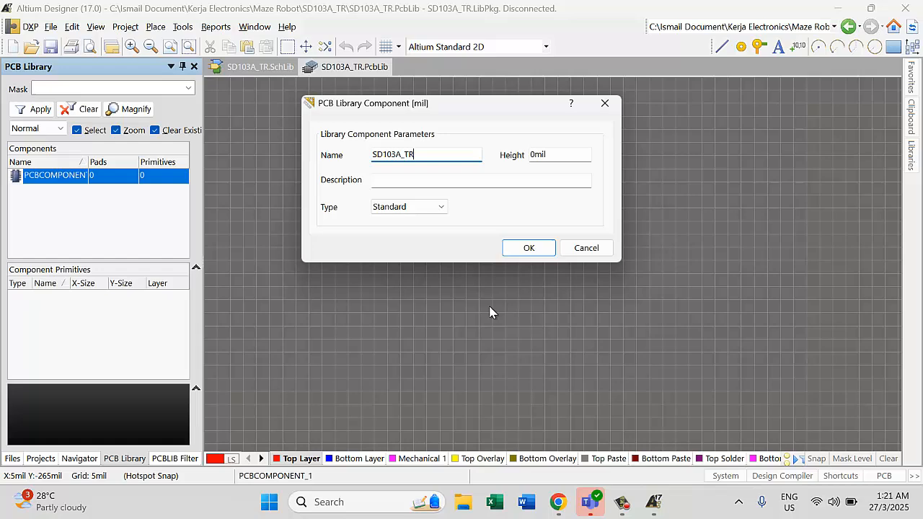
# - Switch to Chrome and copy the title "Small Signal Schottky Diodes" from the first page of the sd103a.pdf datasheet for the footprint description
pyautogui.click(440, 182)
pyautogui.click(560, 503)
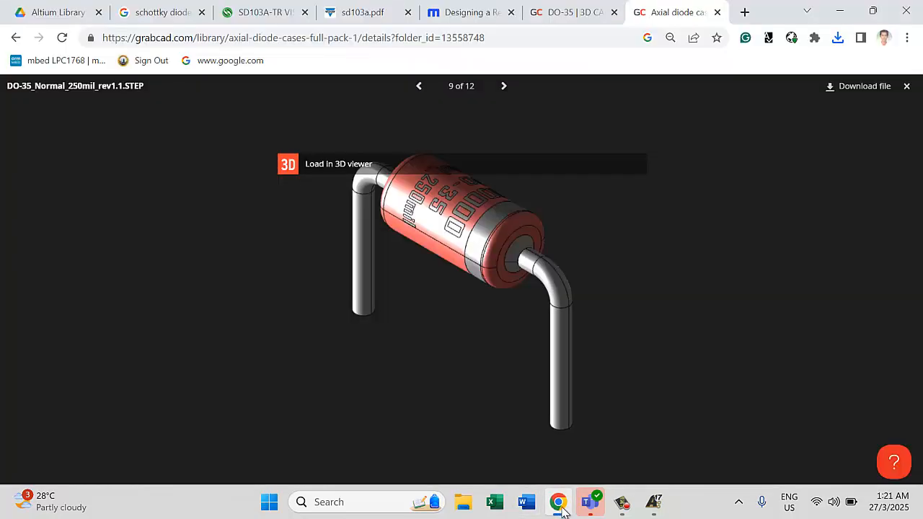
pyautogui.click(363, 12)
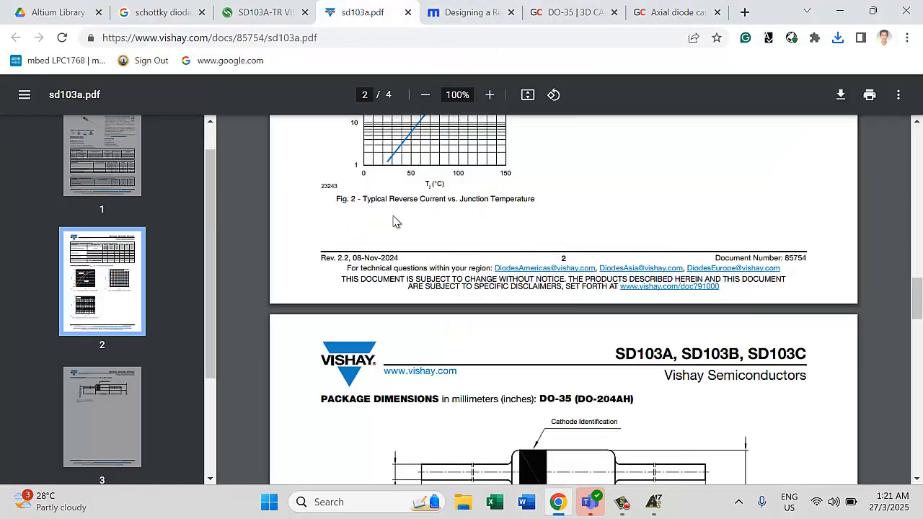
pyautogui.scroll(8, 505, 216)
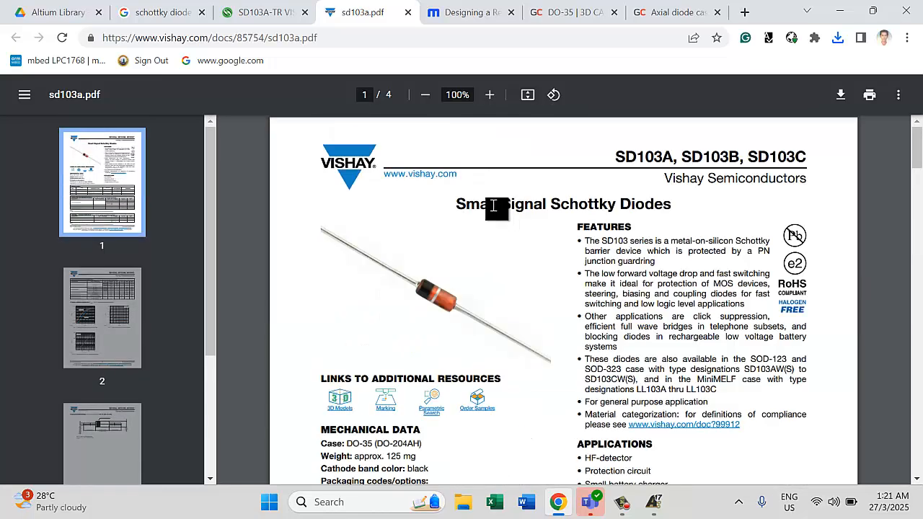
pyautogui.moveTo(455, 204); pyautogui.dragTo(706, 220)
pyautogui.hotkey('ctrl', 'c')
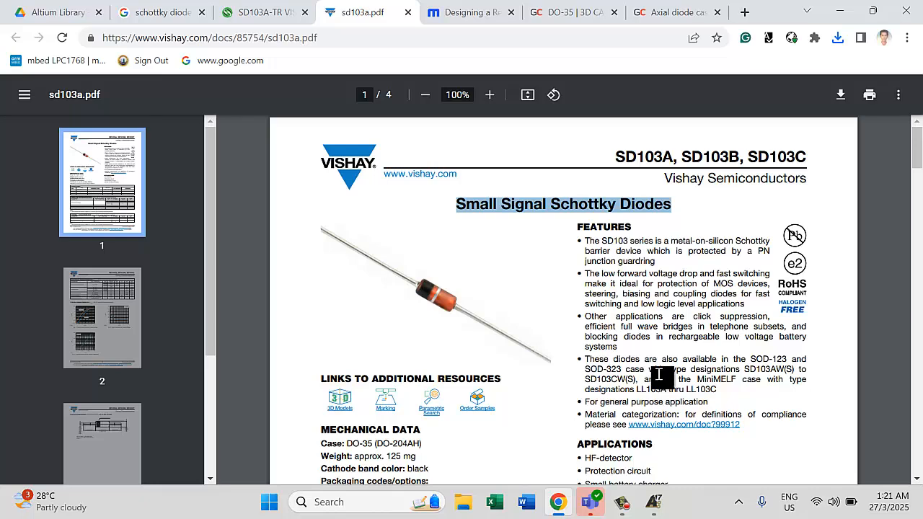
# - Return to Altium Designer, set the footprint description to "Small Signal Schottky Diodes" and save the PCB library
pyautogui.click(655, 504)
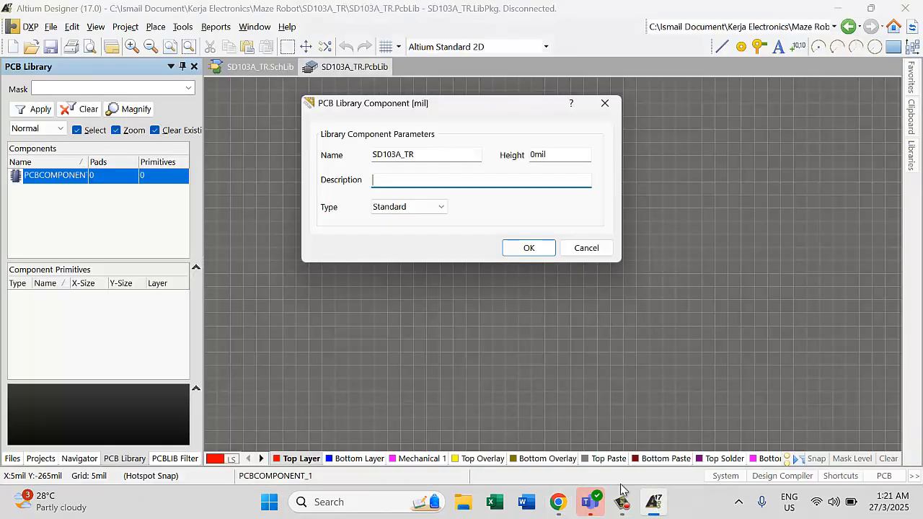
pyautogui.hotkey('ctrl', 'v')
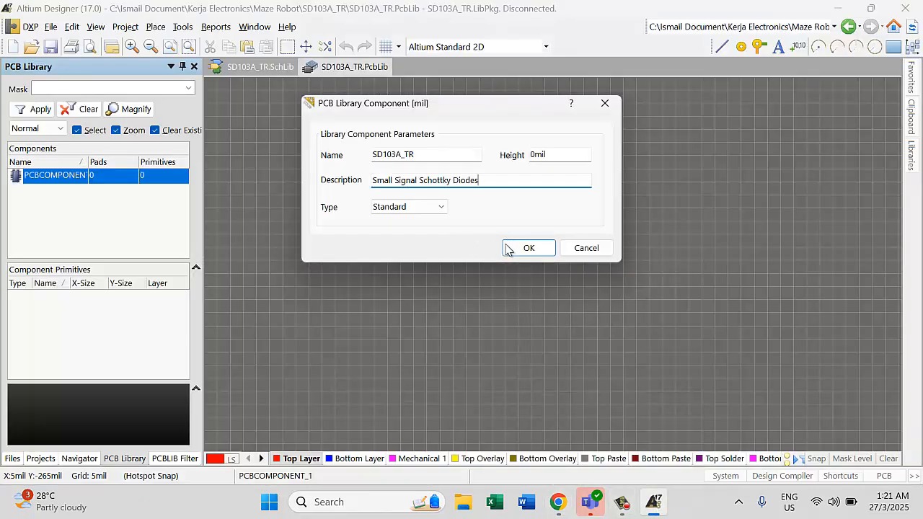
pyautogui.click(529, 248)
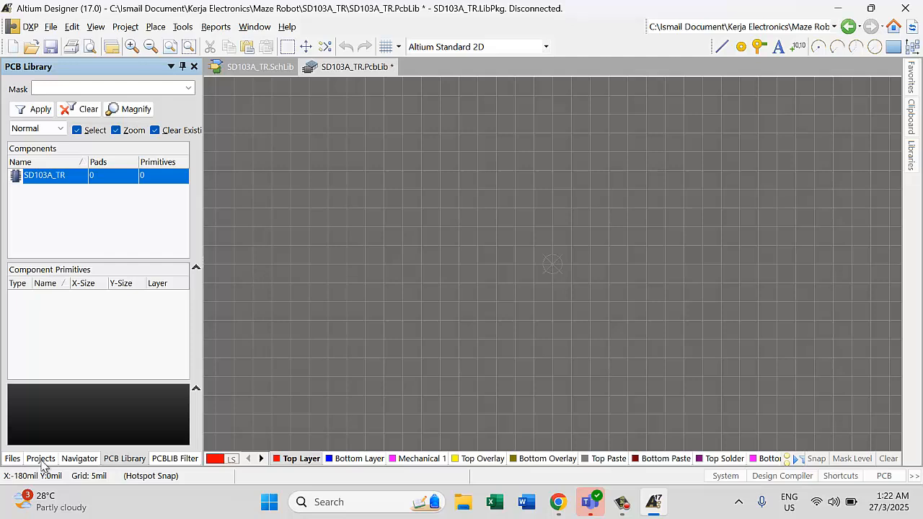
pyautogui.click(51, 46)
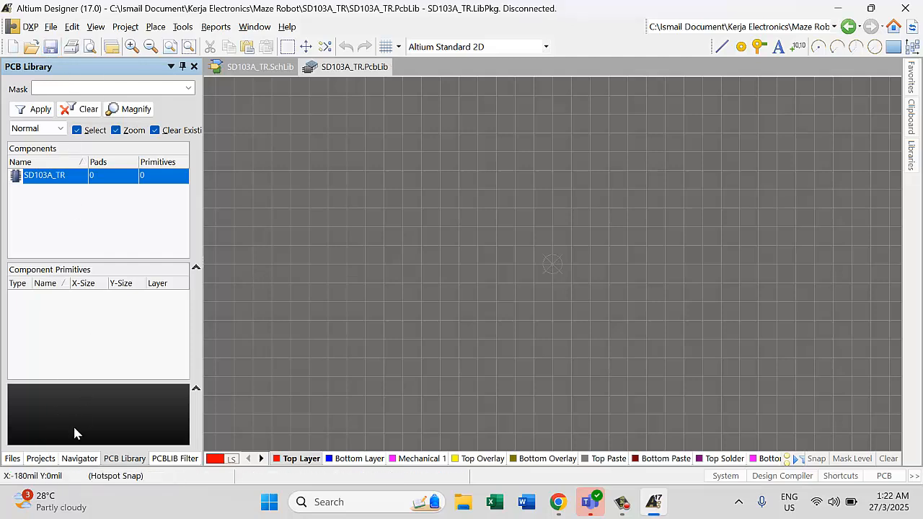
# - Open SD103A_TR.SchLib from the project and display its component list
pyautogui.click(41, 458)
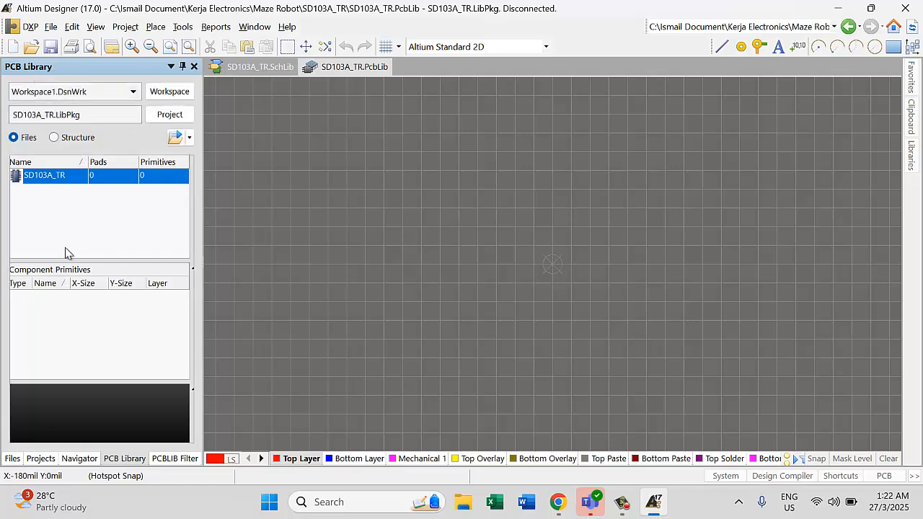
pyautogui.click(82, 199)
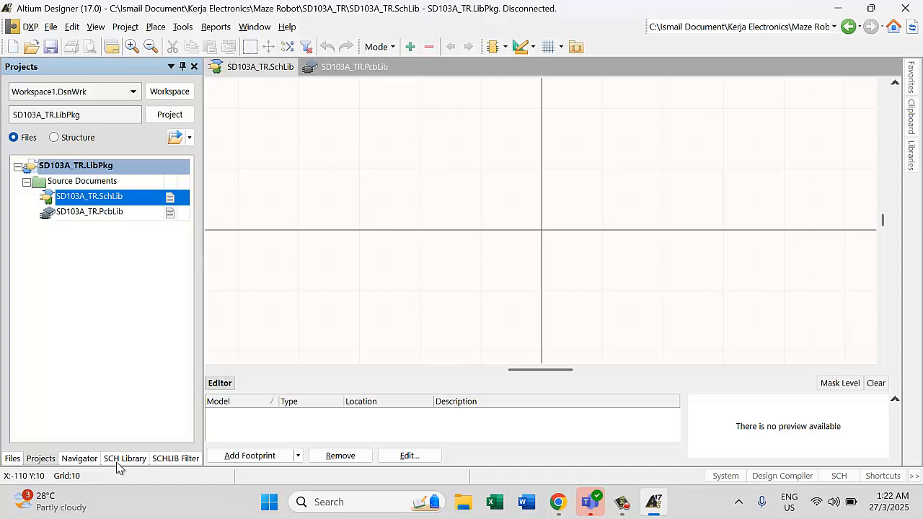
pyautogui.click(119, 462)
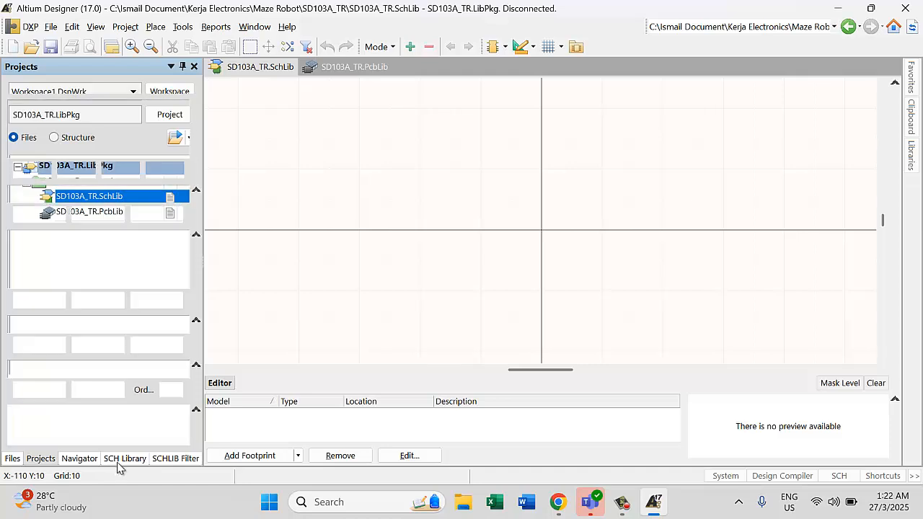
pyautogui.click(53, 124)
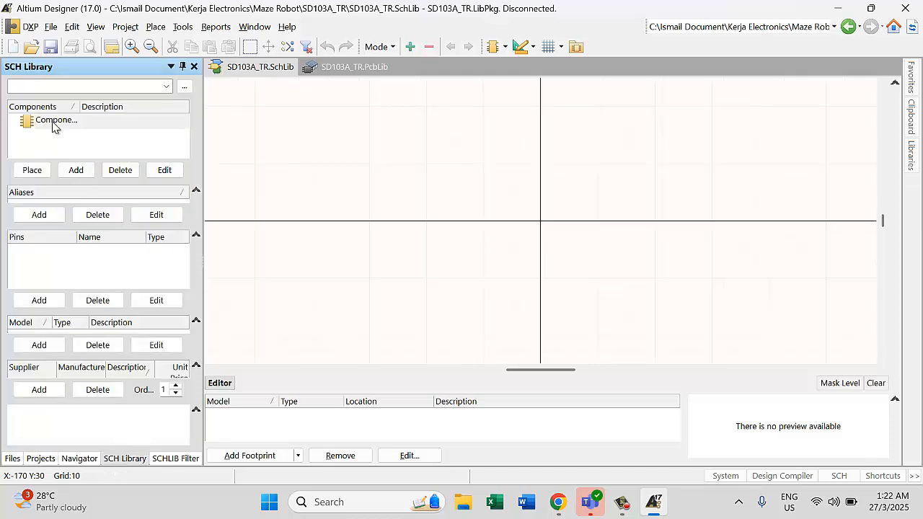
pyautogui.doubleClick(53, 124)
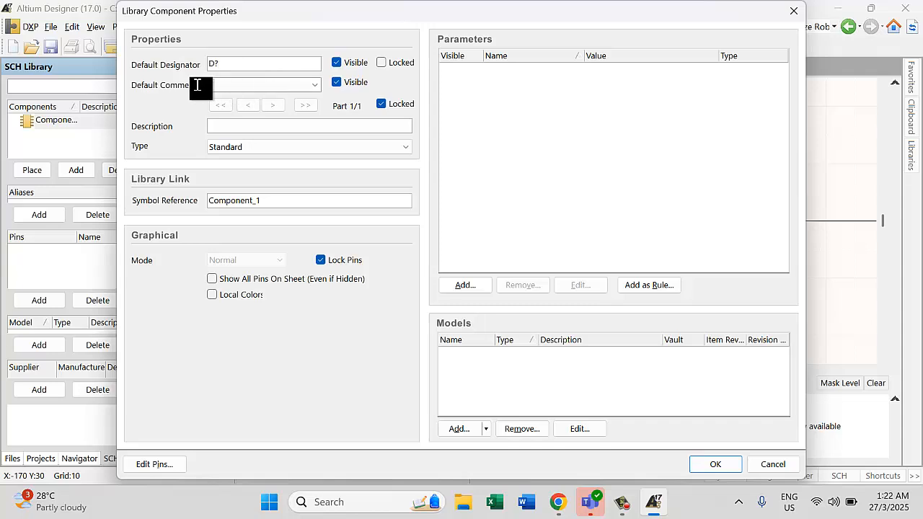
pyautogui.moveTo(198, 85); pyautogui.dragTo(195, 85)
pyautogui.moveTo(293, 25); pyautogui.dragTo(442, 63)
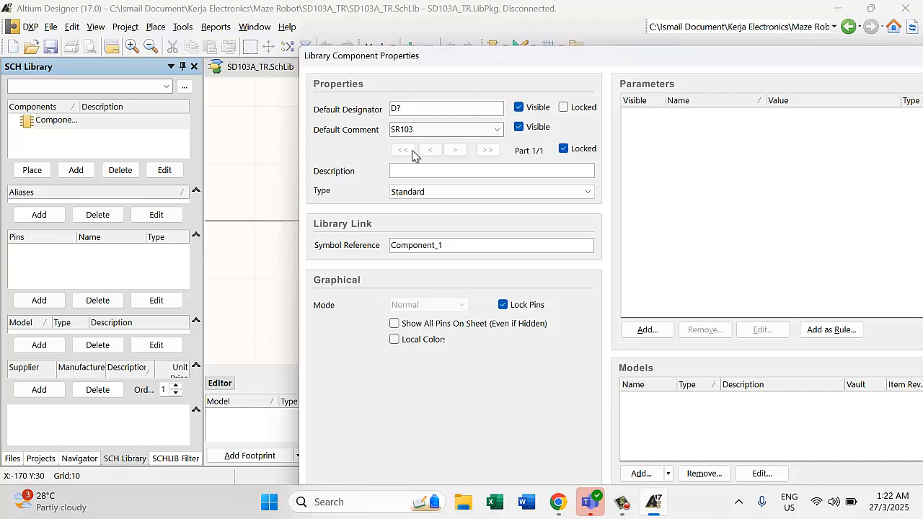
pyautogui.click(453, 170)
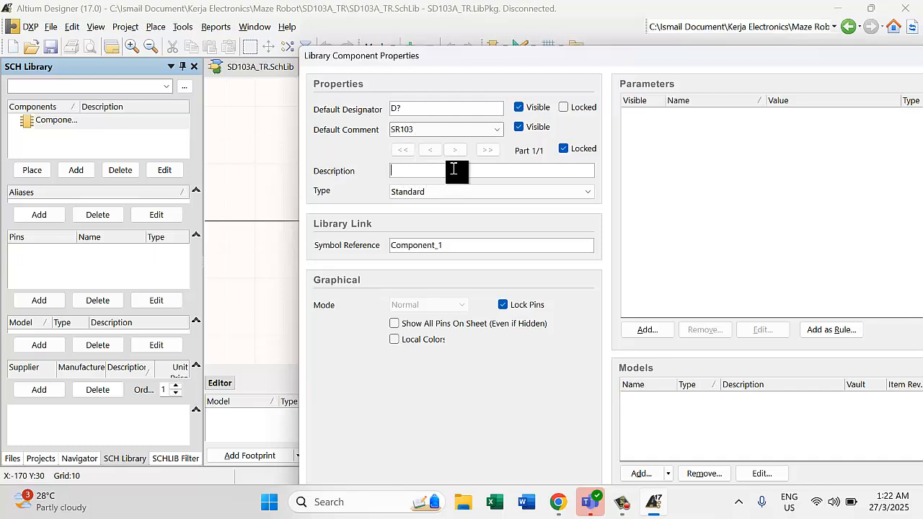
pyautogui.hotkey('ctrl', 'v')
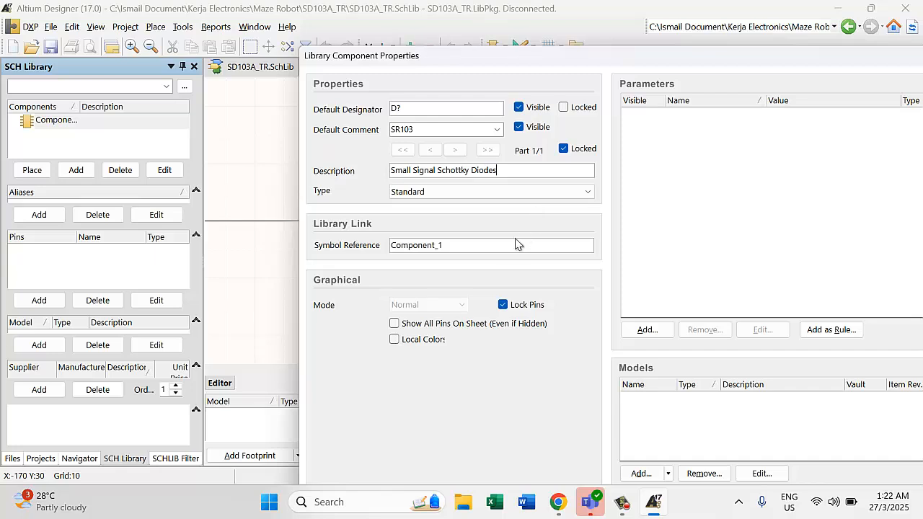
pyautogui.doubleClick(478, 246)
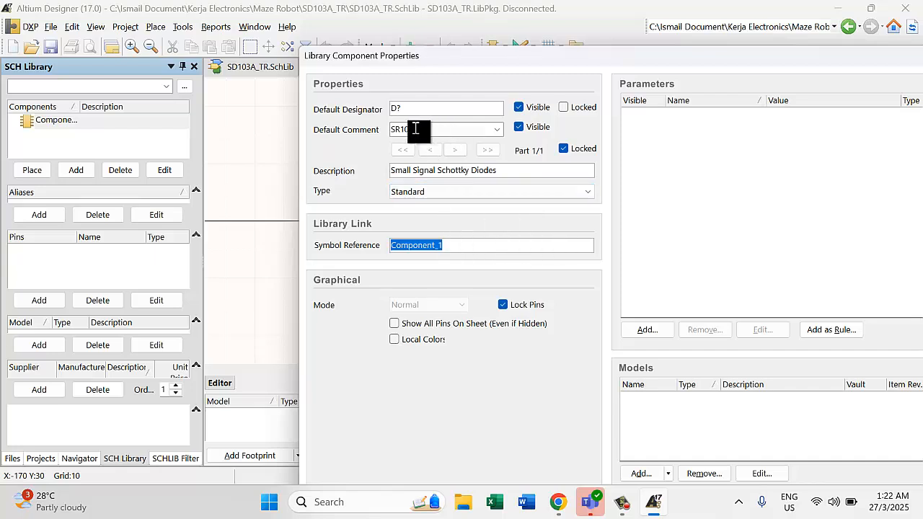
pyautogui.doubleClick(393, 130)
pyautogui.hotkey('ctrl', 'c')
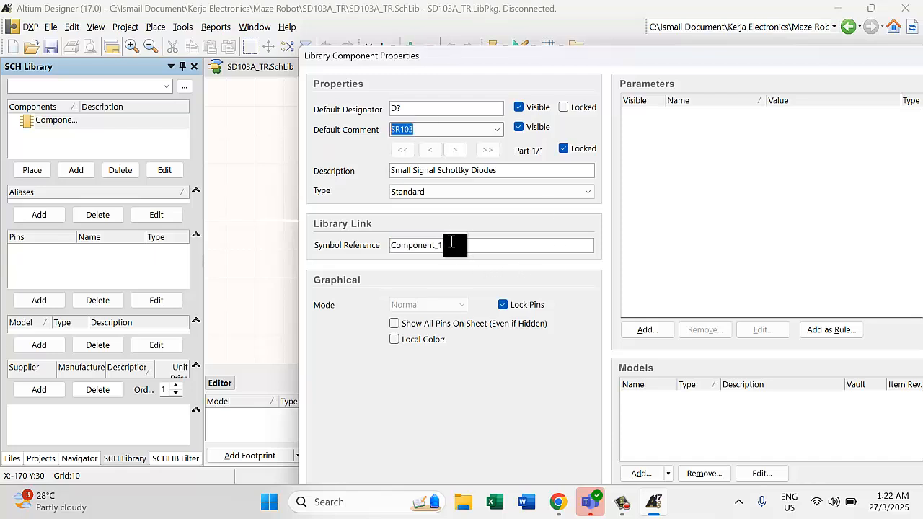
pyautogui.moveTo(453, 245); pyautogui.dragTo(385, 246)
pyautogui.hotkey('ctrl', 'v')
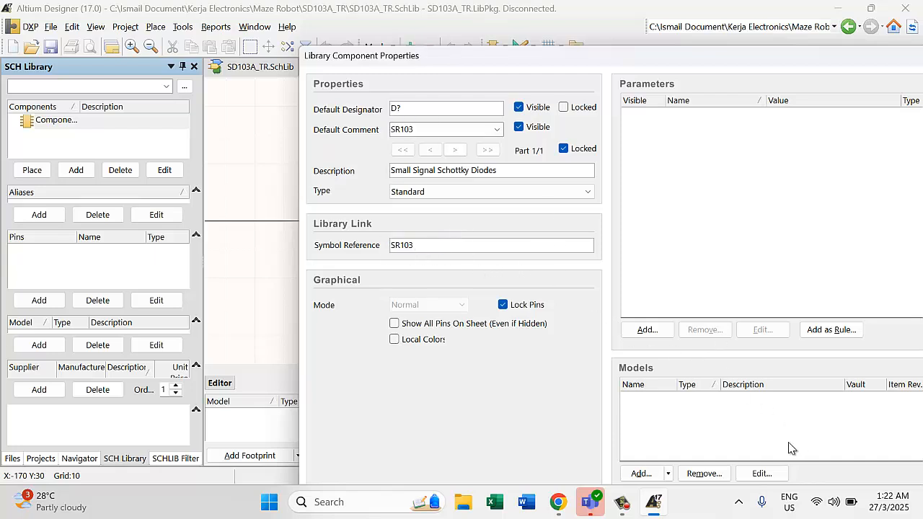
pyautogui.moveTo(756, 59); pyautogui.dragTo(529, 43)
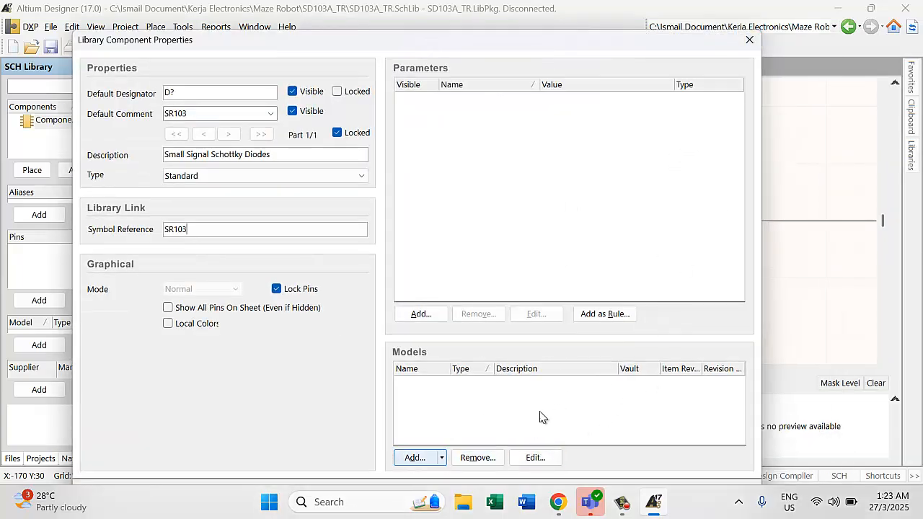
pyautogui.click(756, 47)
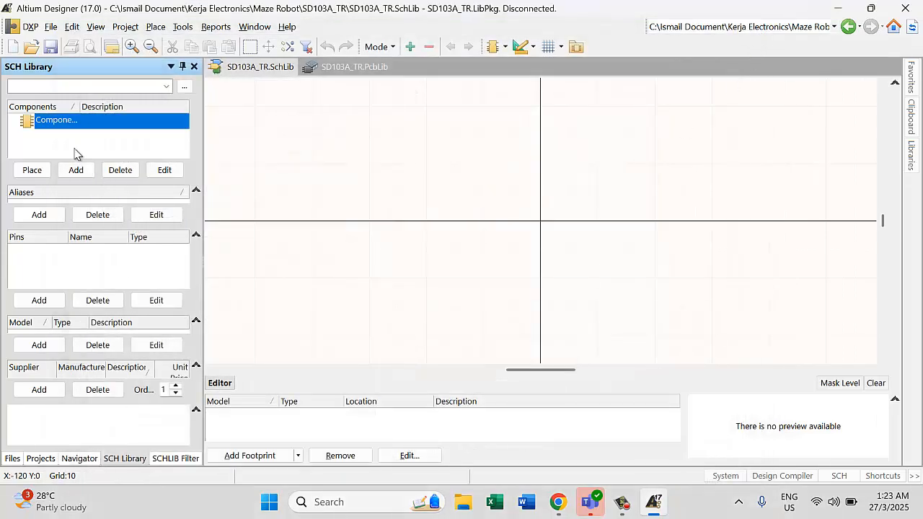
# - In the schematic component's properties, set the default designator to D? and the default comment to SR103
pyautogui.doubleClick(60, 128)
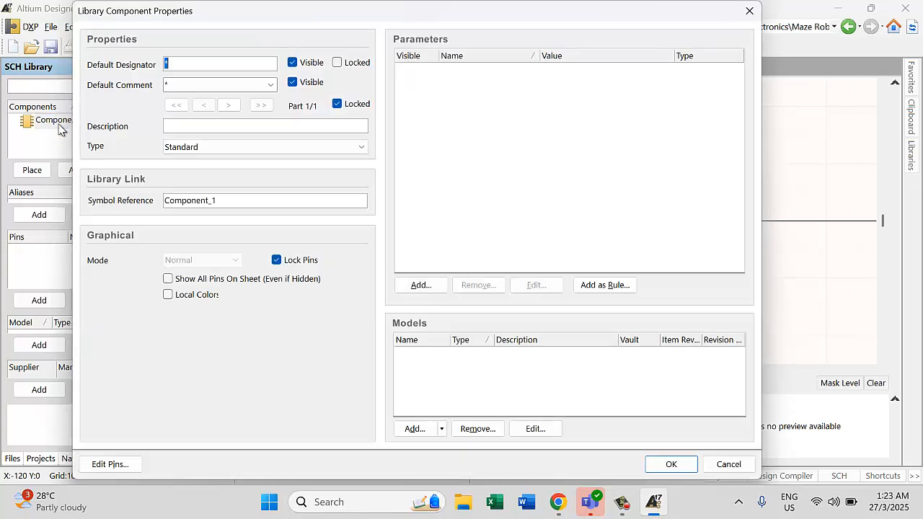
pyautogui.click(176, 67)
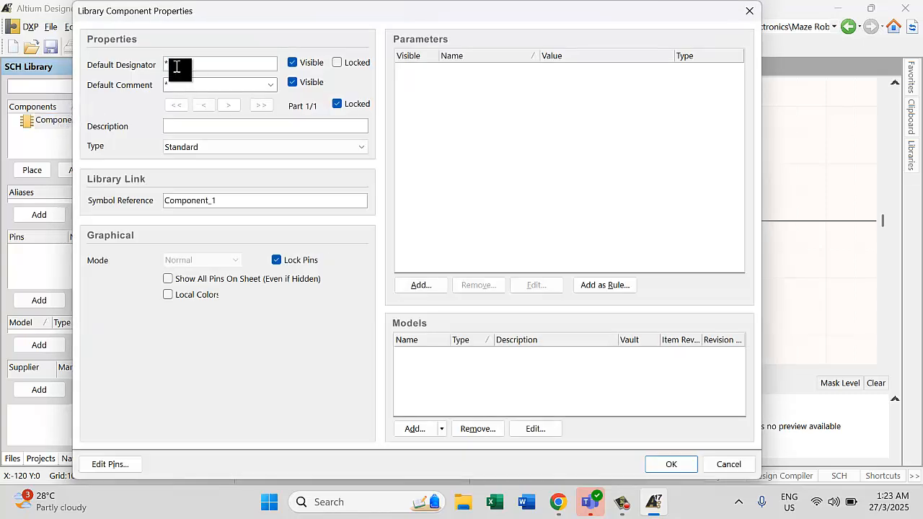
pyautogui.press('BackSpace')
pyautogui.write('D?')
pyautogui.click(185, 84)
pyautogui.write('SR103')
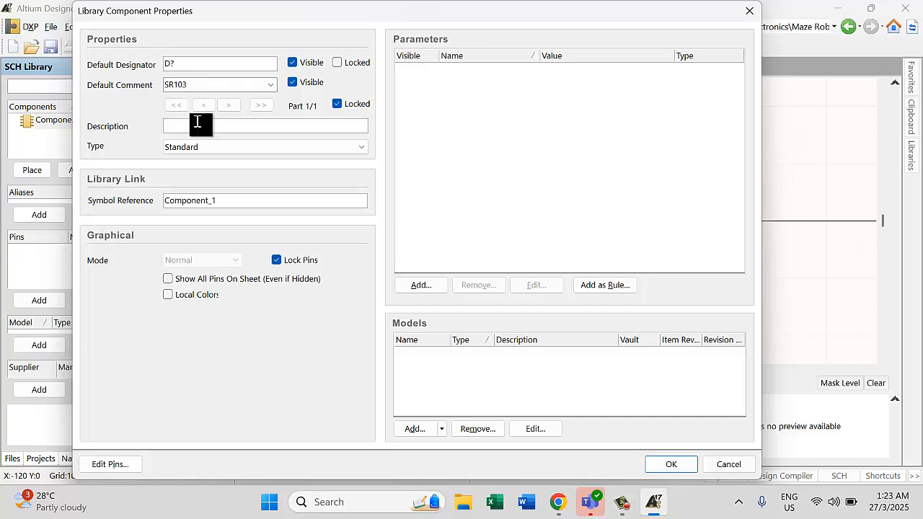
pyautogui.hotkey('ctrl', 'v')
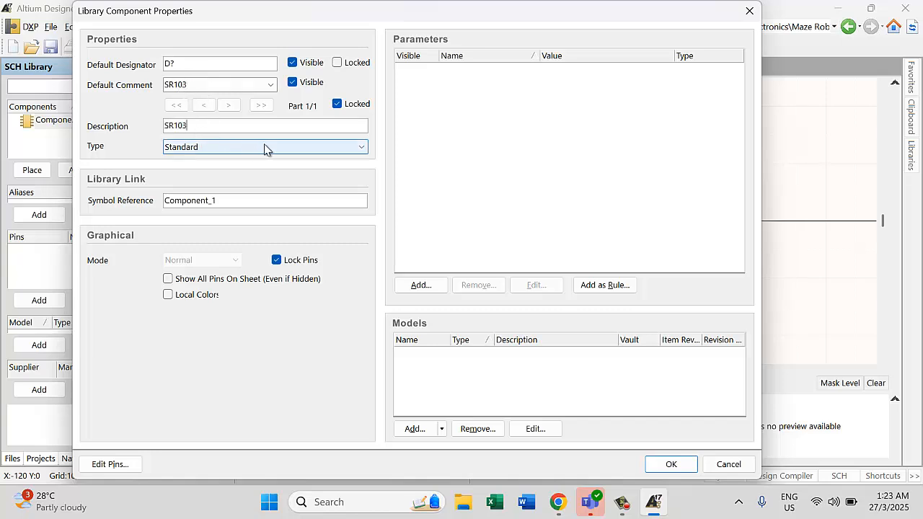
pyautogui.moveTo(225, 126); pyautogui.dragTo(160, 127)
pyautogui.hotkey('ctrl', 'c')
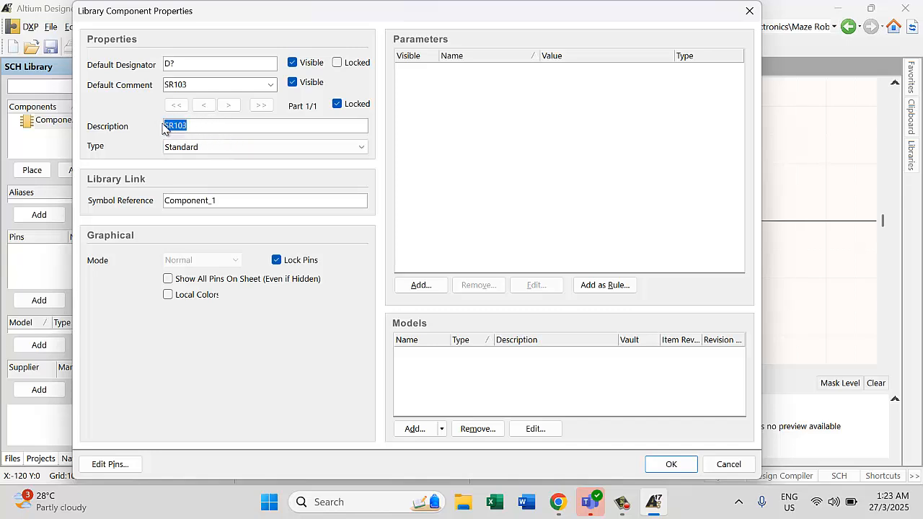
pyautogui.press('BackSpace')
# - Set the symbol reference to SR103 and the description to "Schottky Diode", and apply the component properties
pyautogui.doubleClick(191, 202)
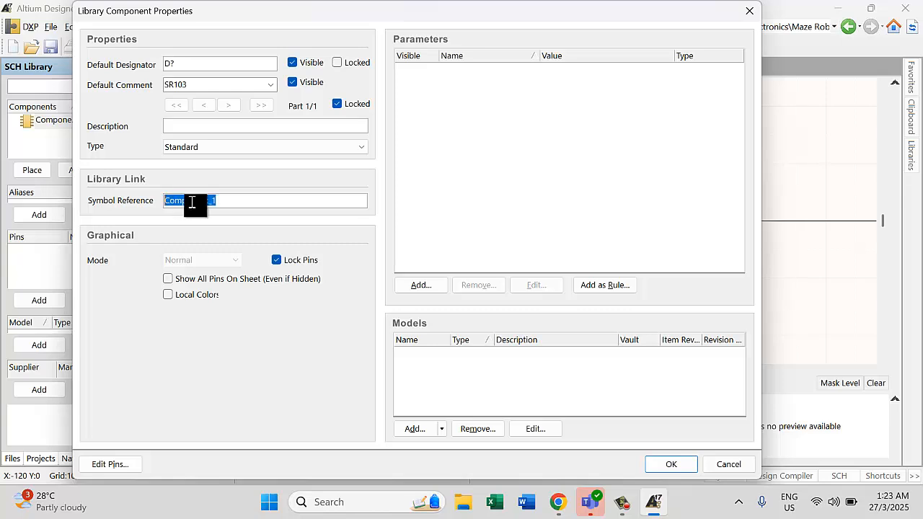
pyautogui.hotkey('ctrl', 'v')
pyautogui.click(188, 126)
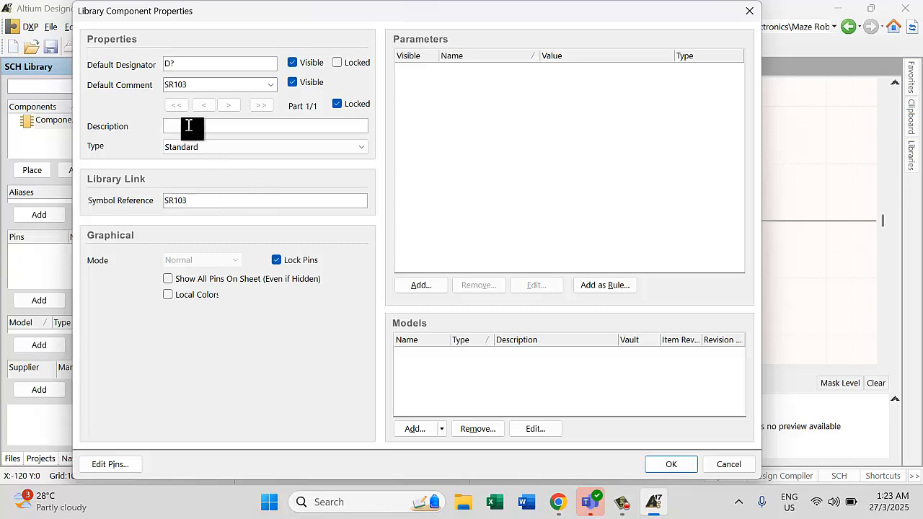
pyautogui.write('Sho')
pyautogui.click(558, 503)
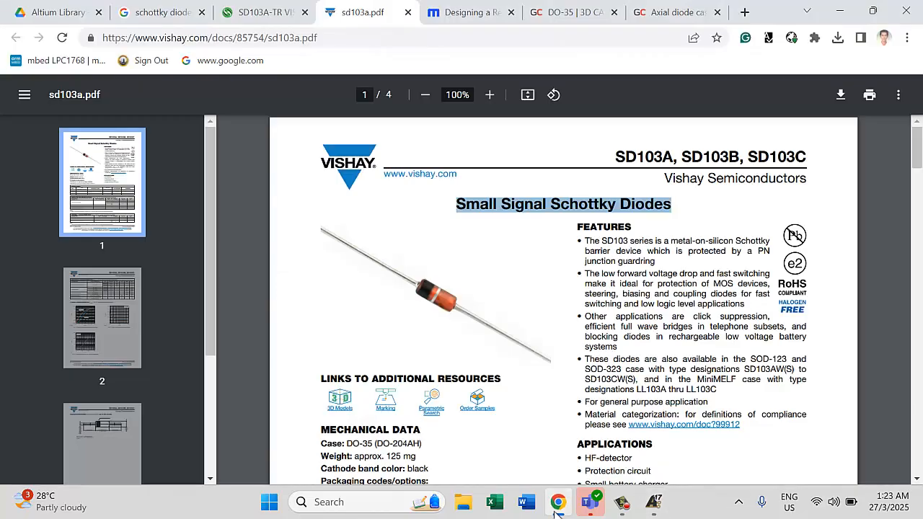
pyautogui.click(556, 505)
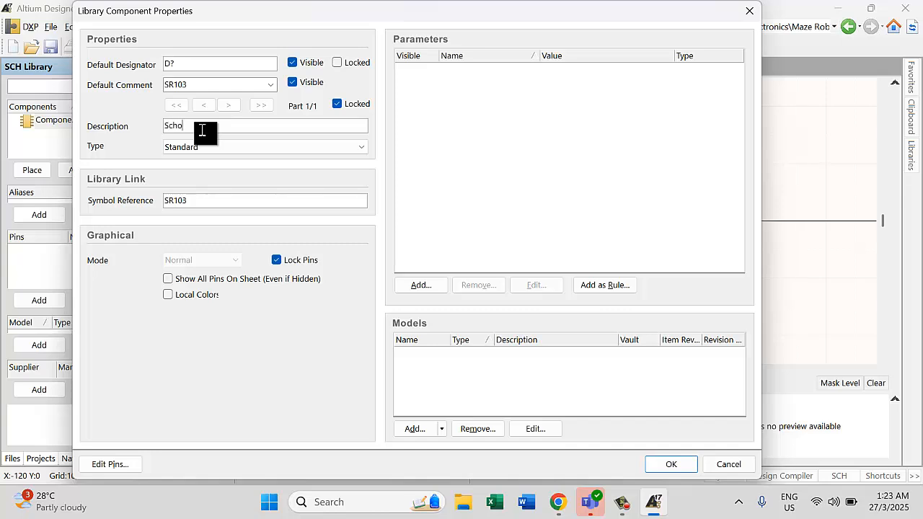
pyautogui.write('ky Diode')
pyautogui.click(662, 468)
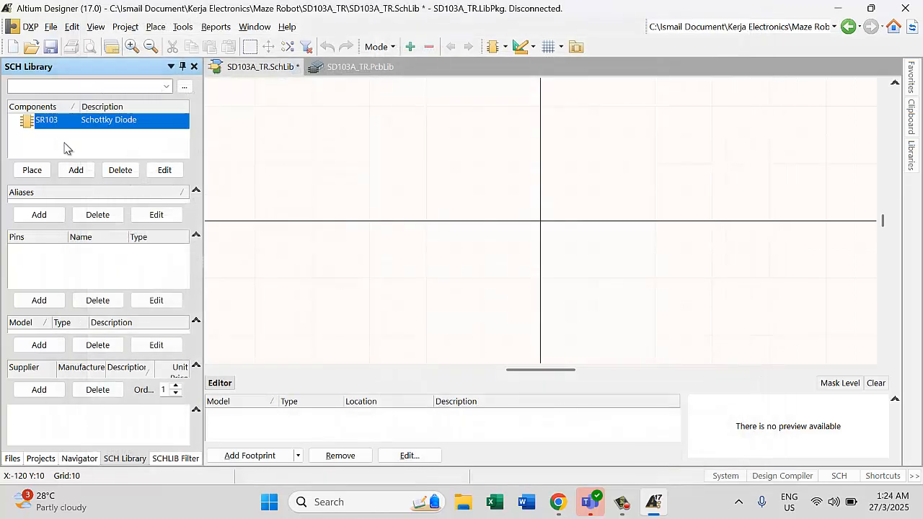
# - Open SD103A_TR.PcbLib from the project and begin placing a 3D body of the Generic 3D Model type
pyautogui.click(49, 460)
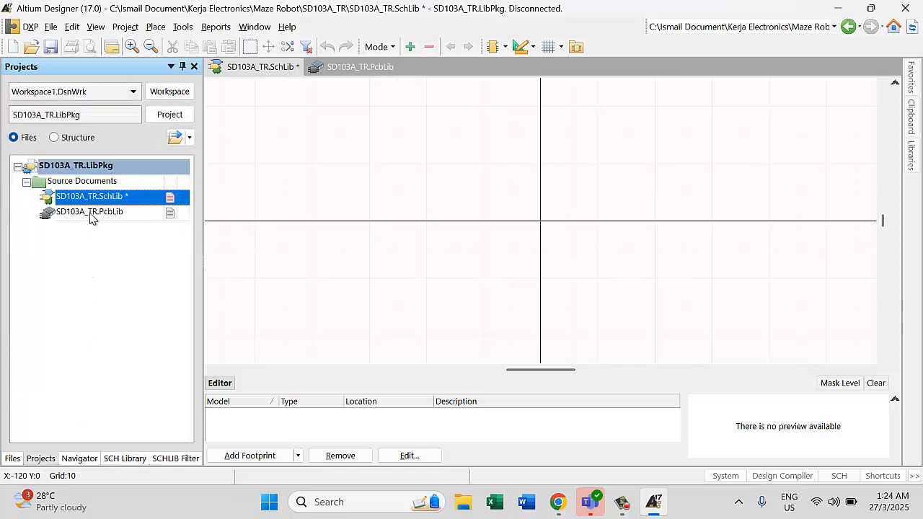
pyautogui.click(89, 213)
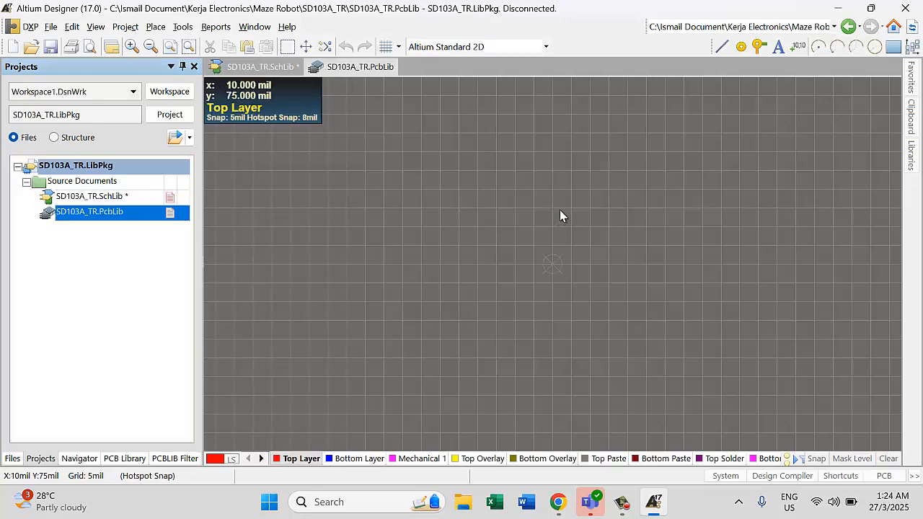
pyautogui.click(155, 27)
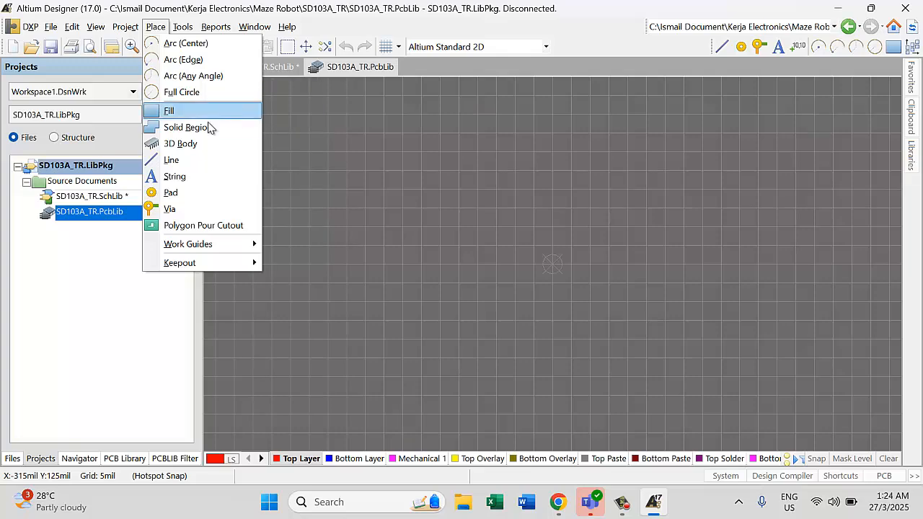
pyautogui.press('Escape')
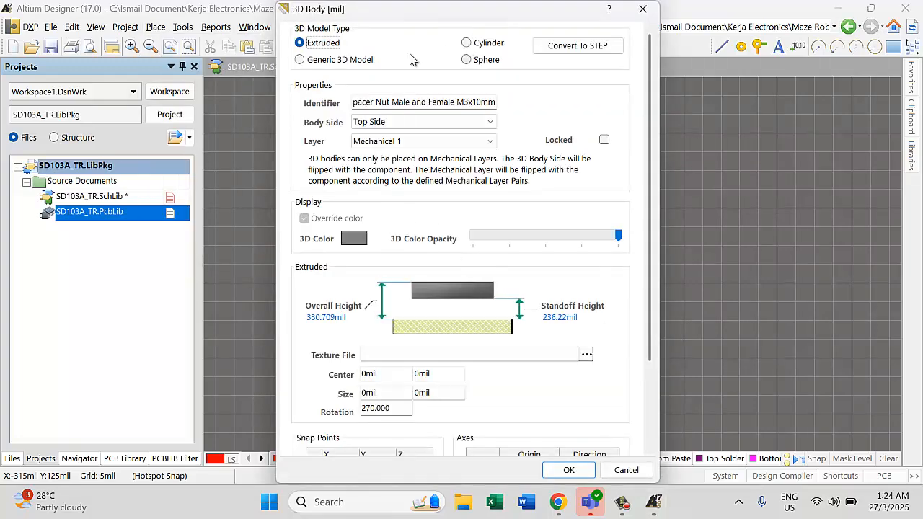
pyautogui.click(321, 61)
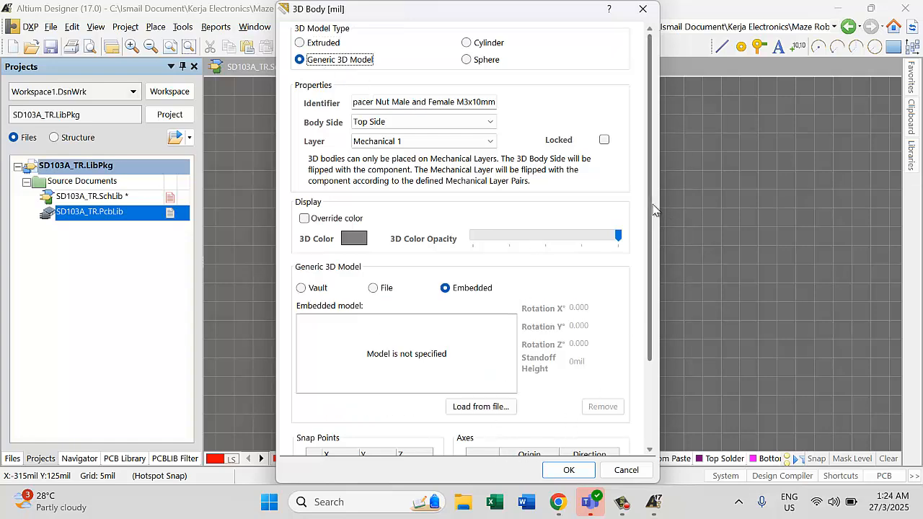
pyautogui.scroll(-3, 655, 216)
# - Load DO-35_Normal_250mil_rev1.1.STEP from the Downloads folder as the 3D body's embedded model
pyautogui.click(492, 362)
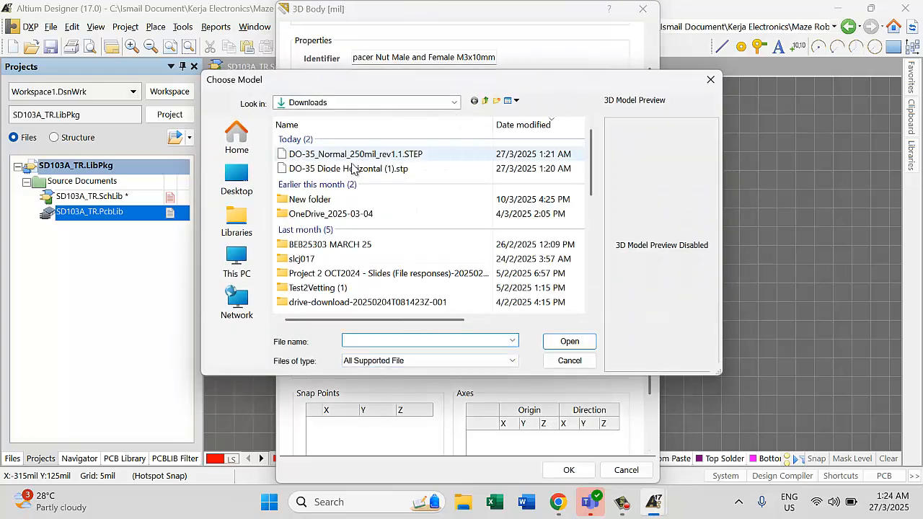
pyautogui.click(396, 155)
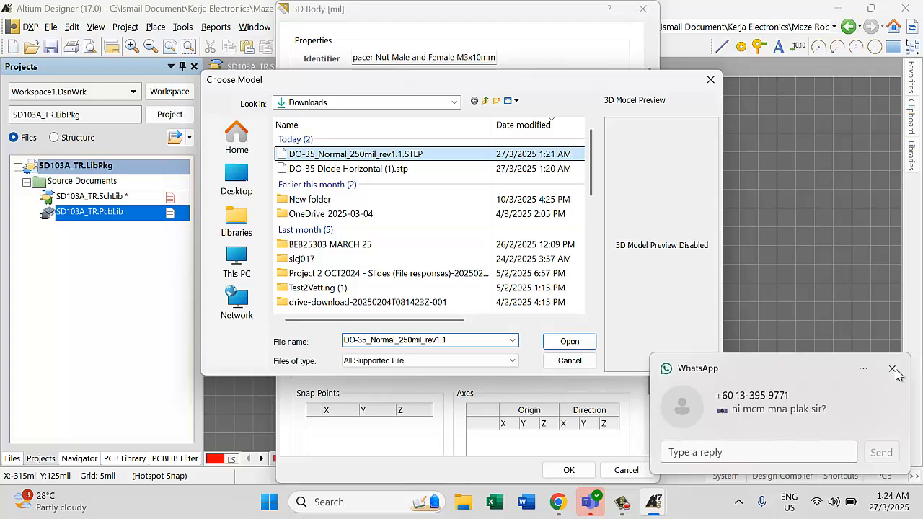
pyautogui.click(893, 370)
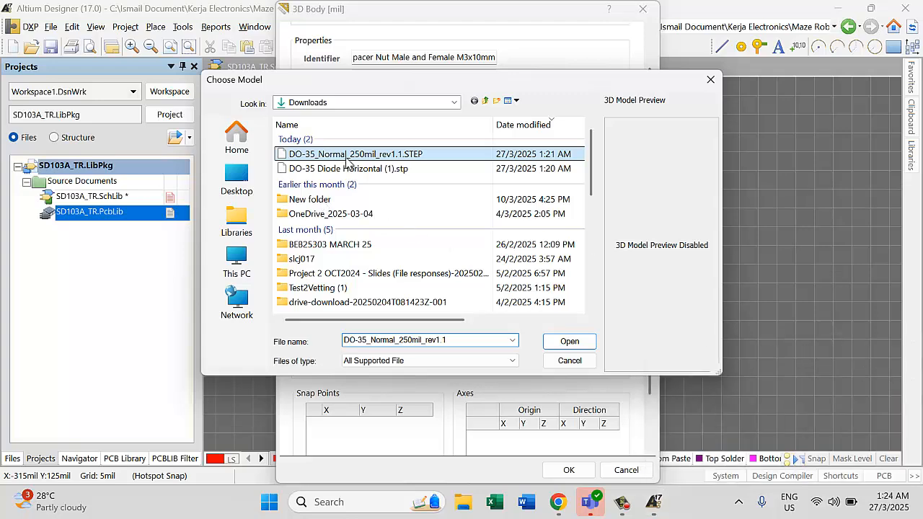
pyautogui.click(569, 341)
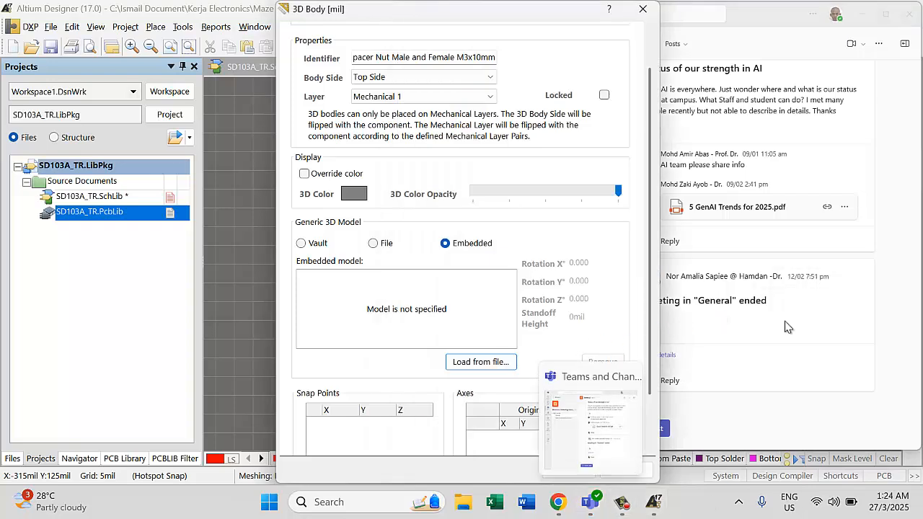
pyautogui.click(826, 436)
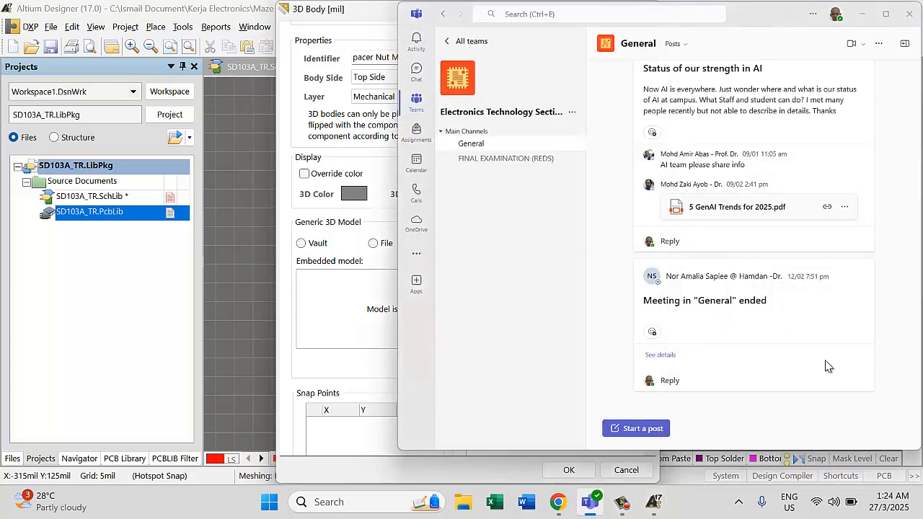
pyautogui.click(877, 44)
pyautogui.click(863, 15)
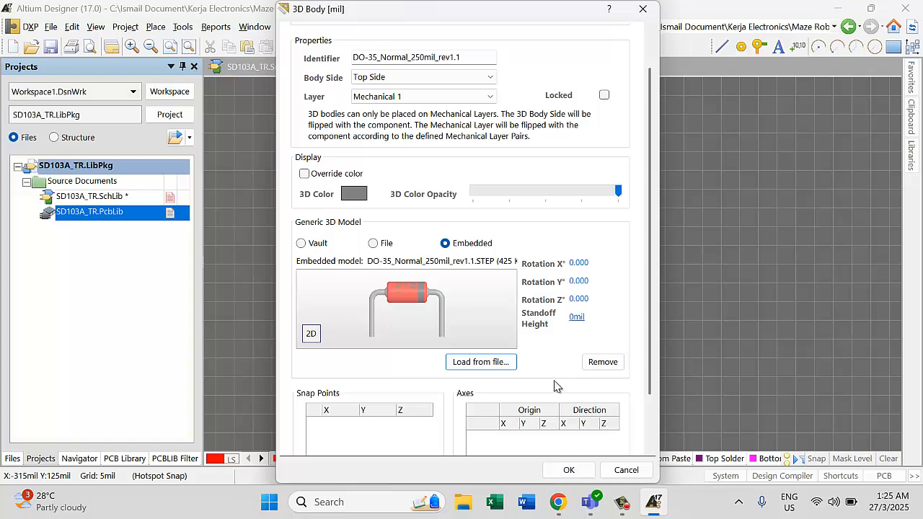
# - Place the DO-35 3D body on Mechanical 1 near the footprint origin, at about X -10 mil, Y -20 mil, and end placement
pyautogui.click(566, 470)
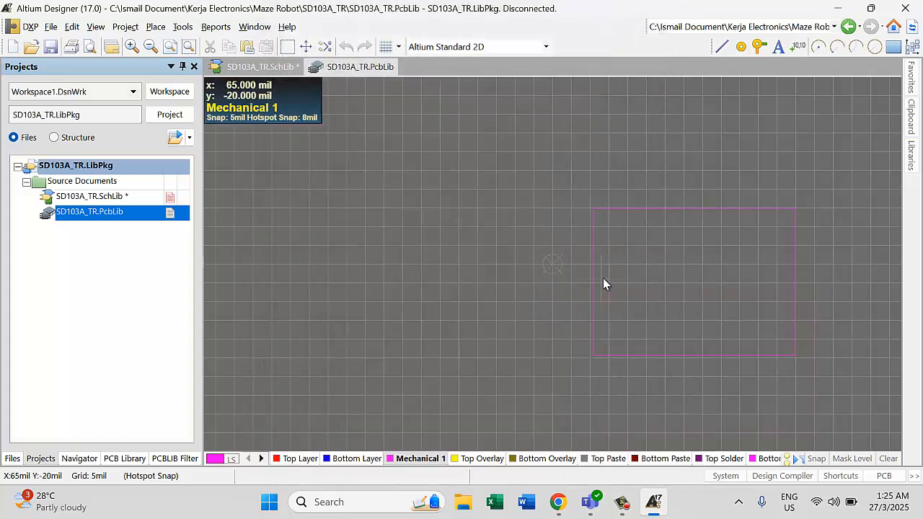
pyautogui.click(546, 279)
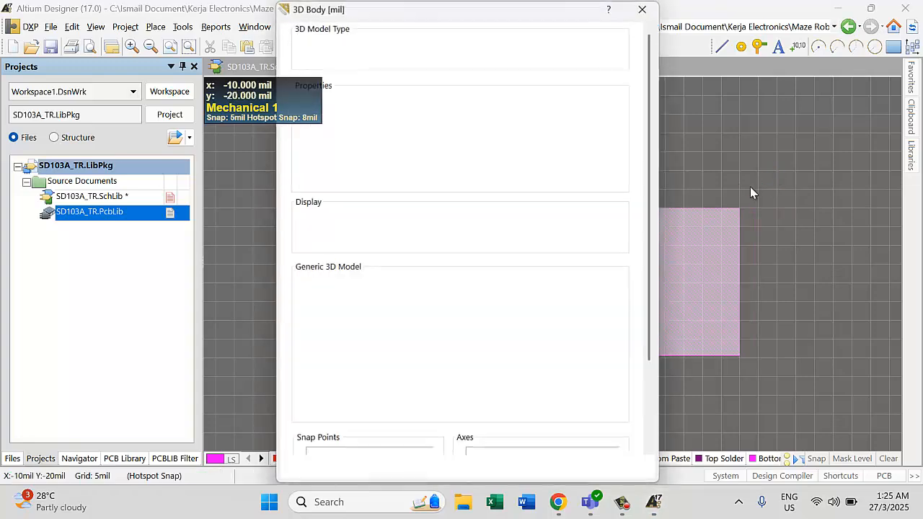
pyautogui.click(642, 9)
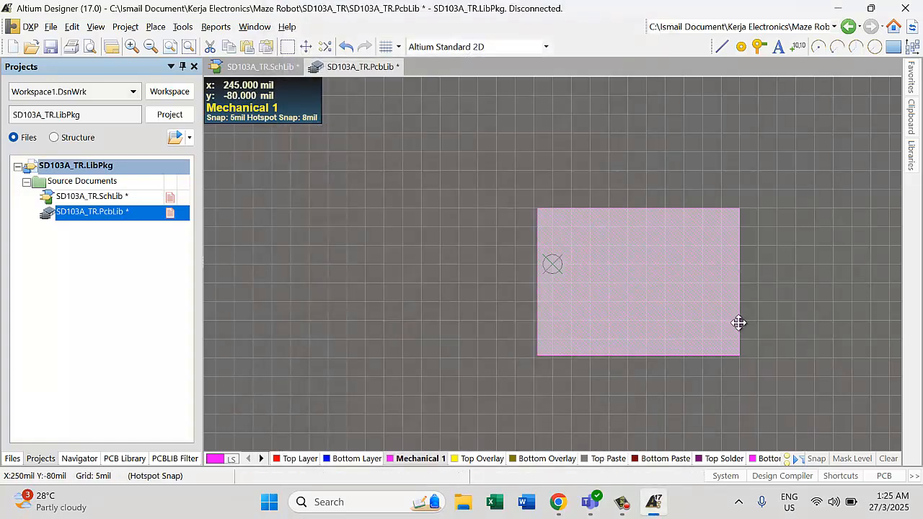
# - Check the placed diode model's orientation in the 3D view and return to the 2D view
pyautogui.press('3')
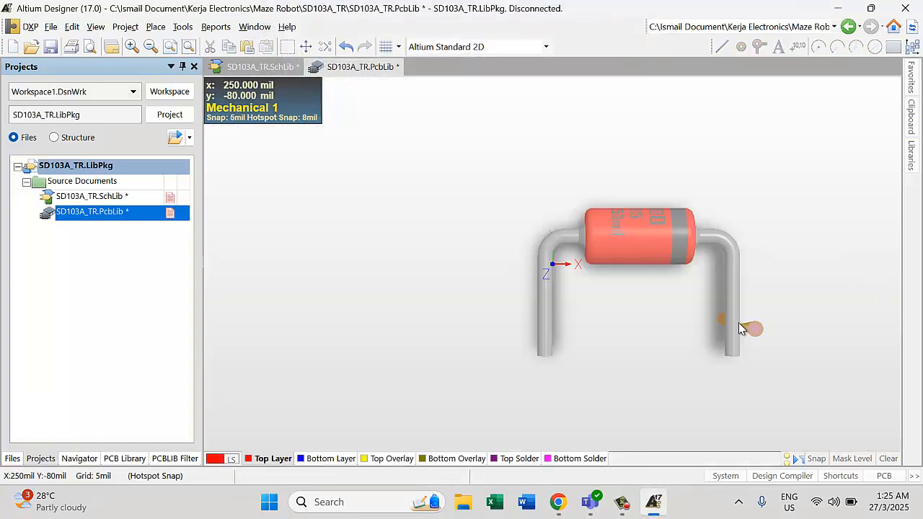
pyautogui.press('2')
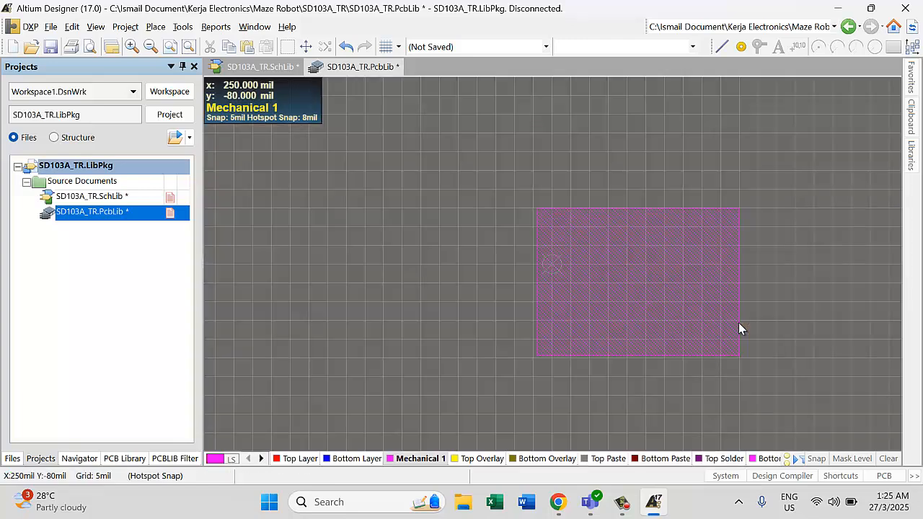
pyautogui.press('3')
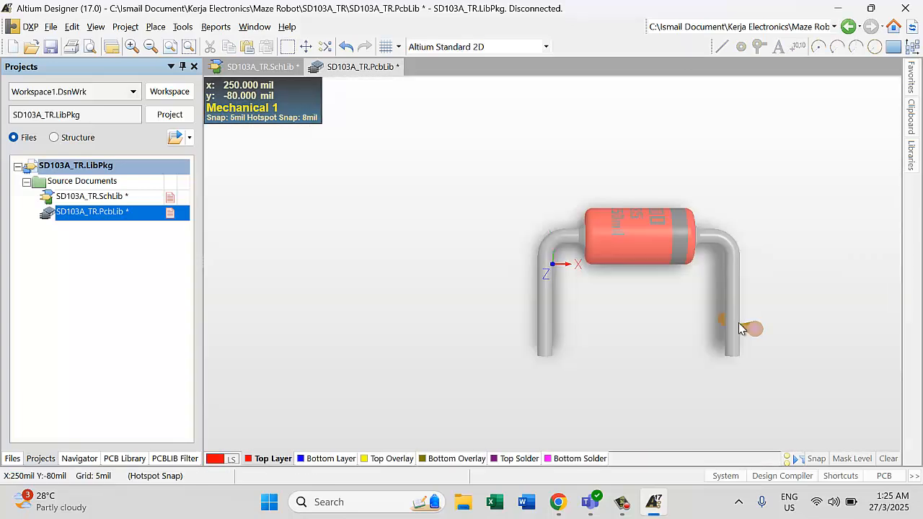
pyautogui.press('2')
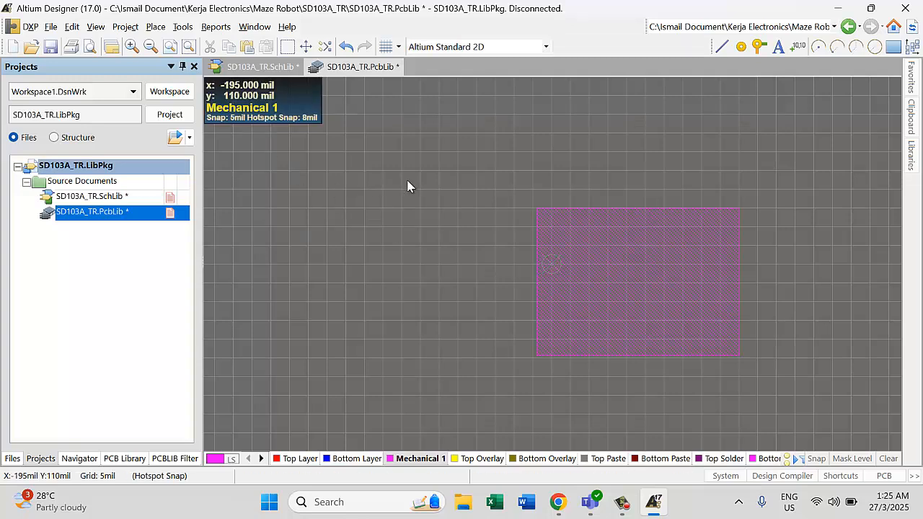
pyautogui.press('w')
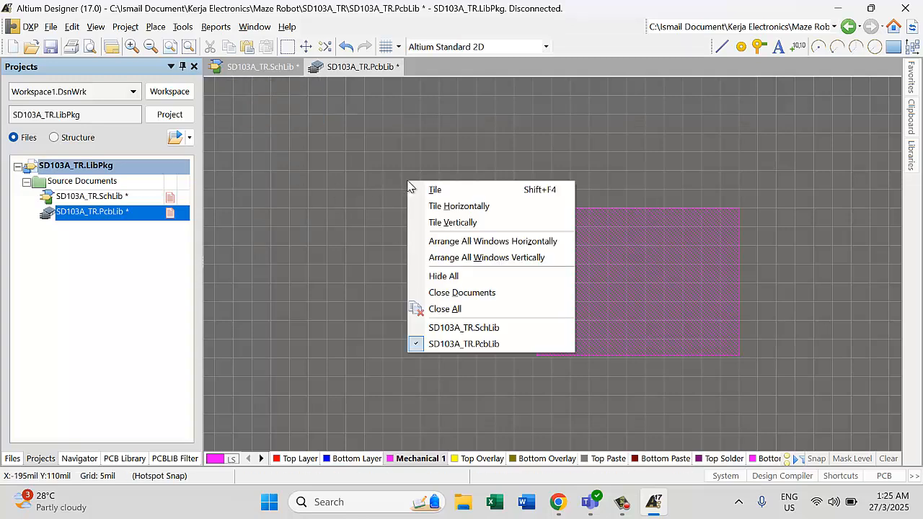
pyautogui.press('Escape')
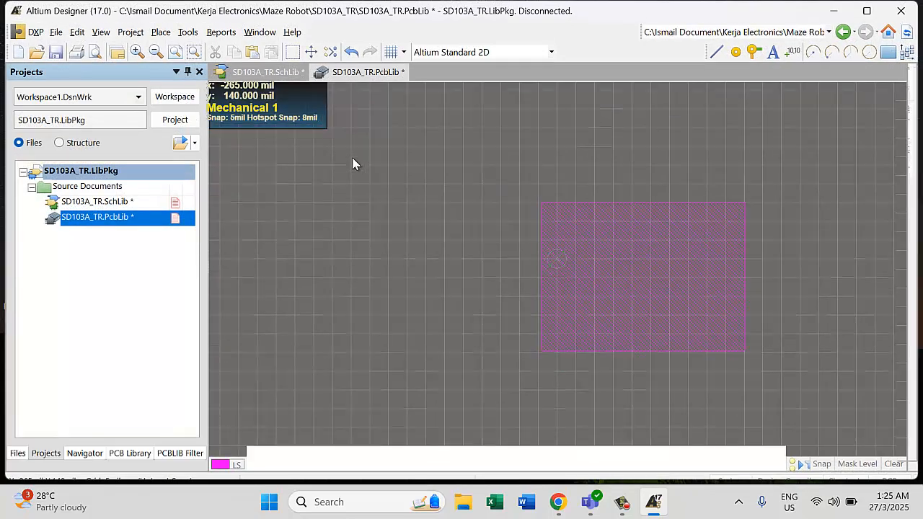
pyautogui.press('w')
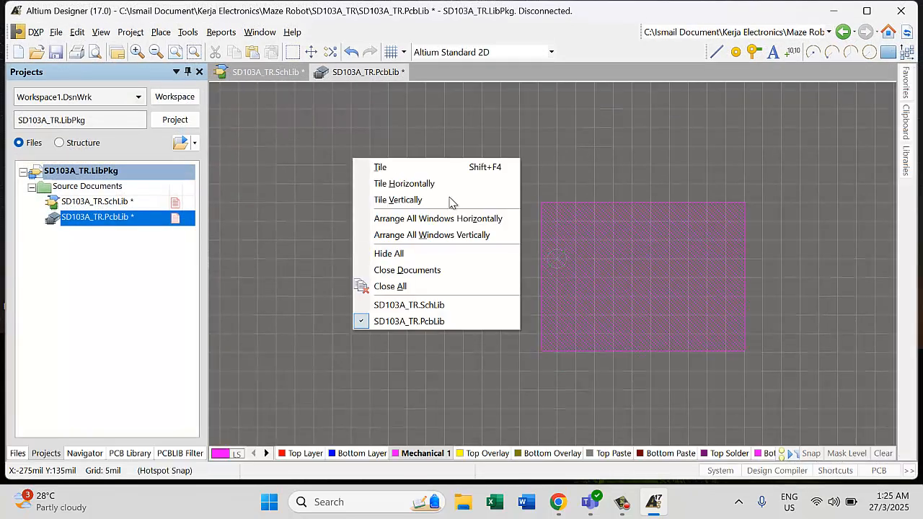
# - Switch to Chrome and search Google in a new tab for "how change inch to mm in altium"
pyautogui.click(559, 502)
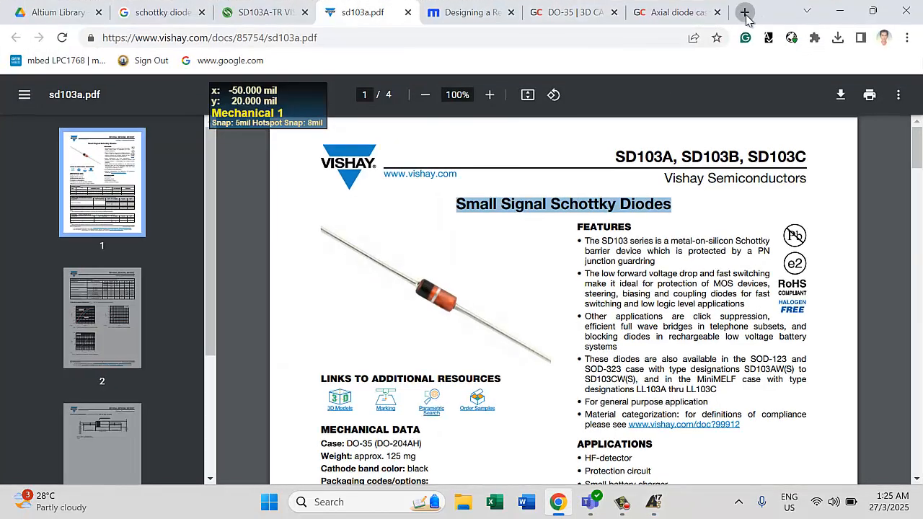
pyautogui.click(745, 11)
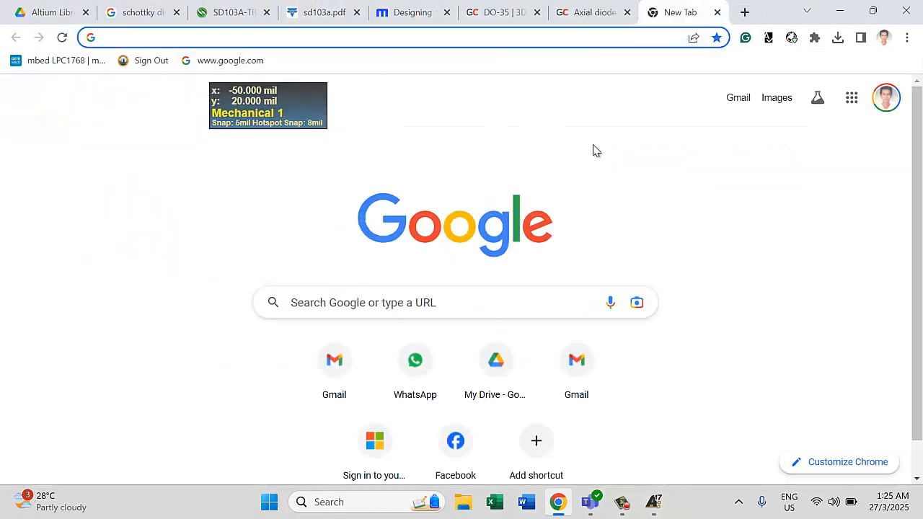
pyautogui.write('how')
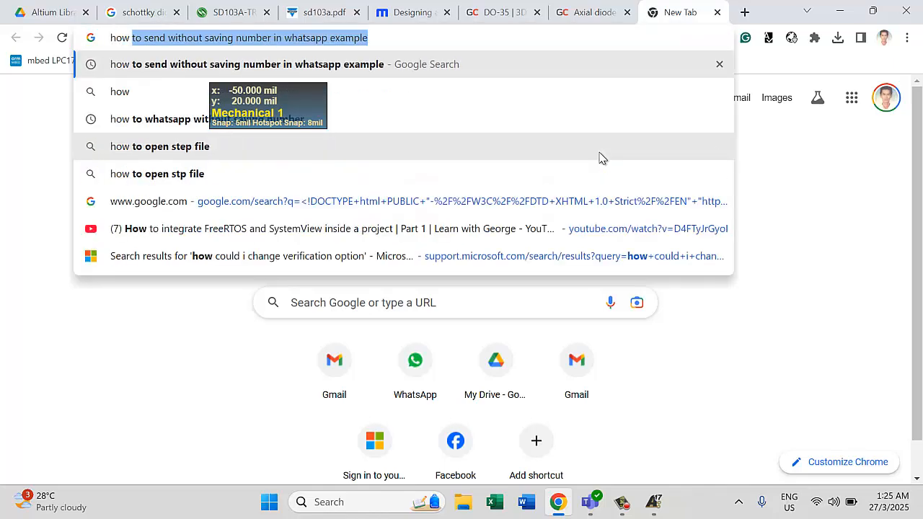
pyautogui.write(' change ')
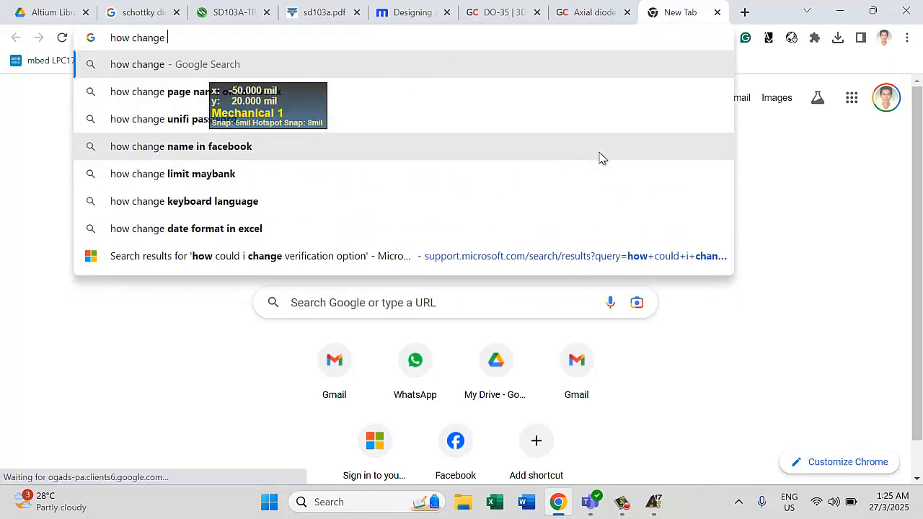
pyautogui.write('mm')
pyautogui.press('BackSpace')
pyautogui.press('BackSpace')
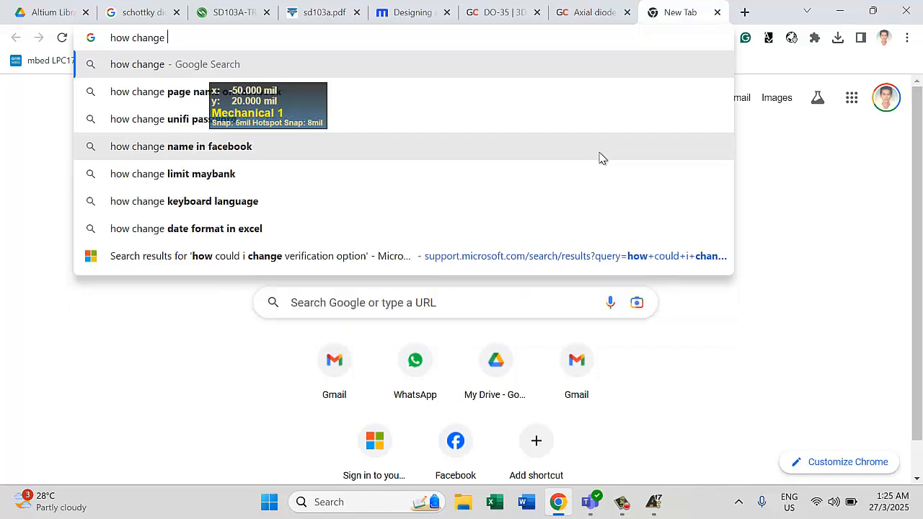
pyautogui.write('inch ')
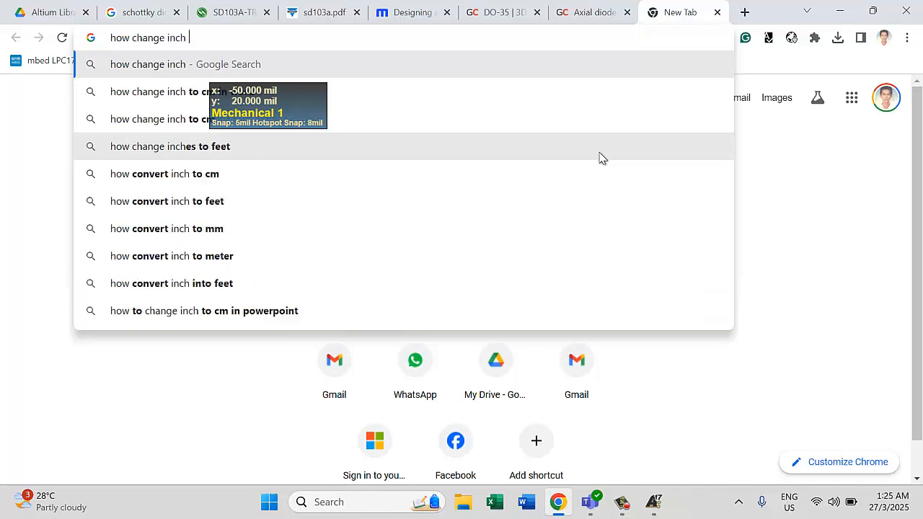
pyautogui.write('to mm in')
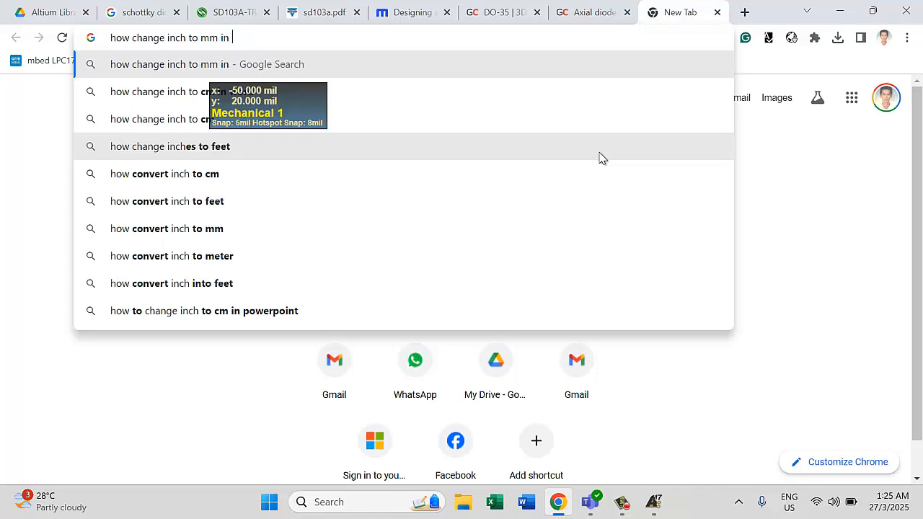
pyautogui.write(' altium')
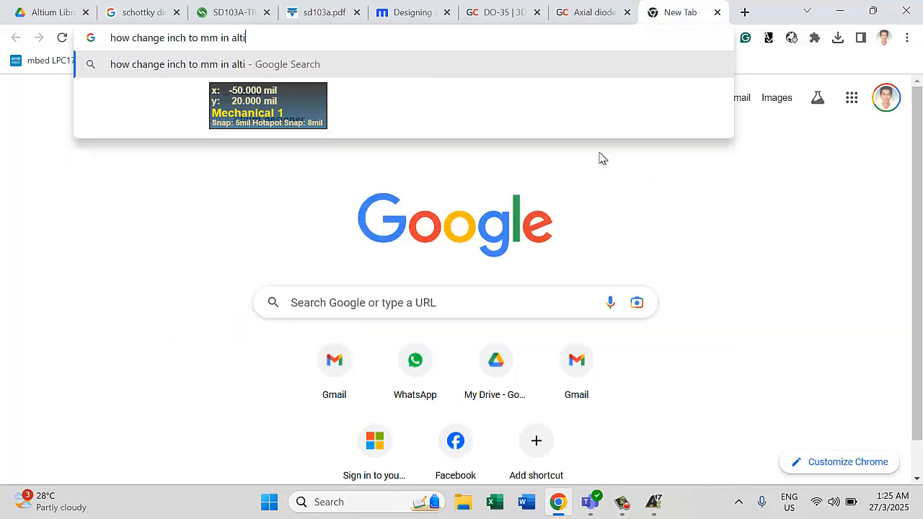
pyautogui.press('Return')
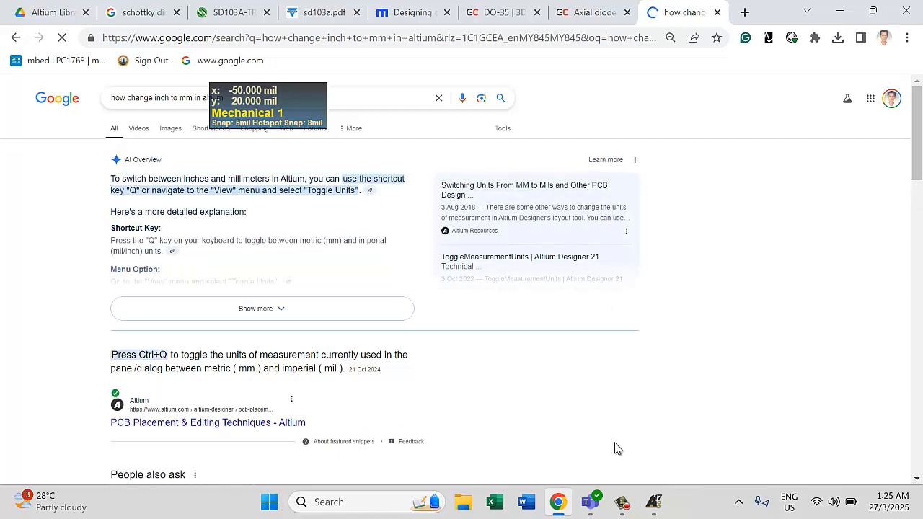
# - Switch to Altium Designer, change the footprint's measurement units to millimetres and show it in 3D
pyautogui.click(651, 440)
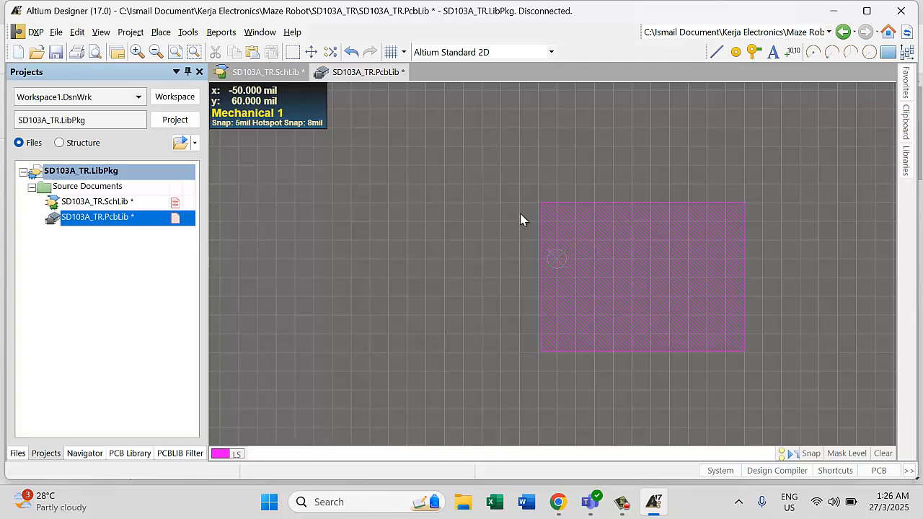
pyautogui.press('q')
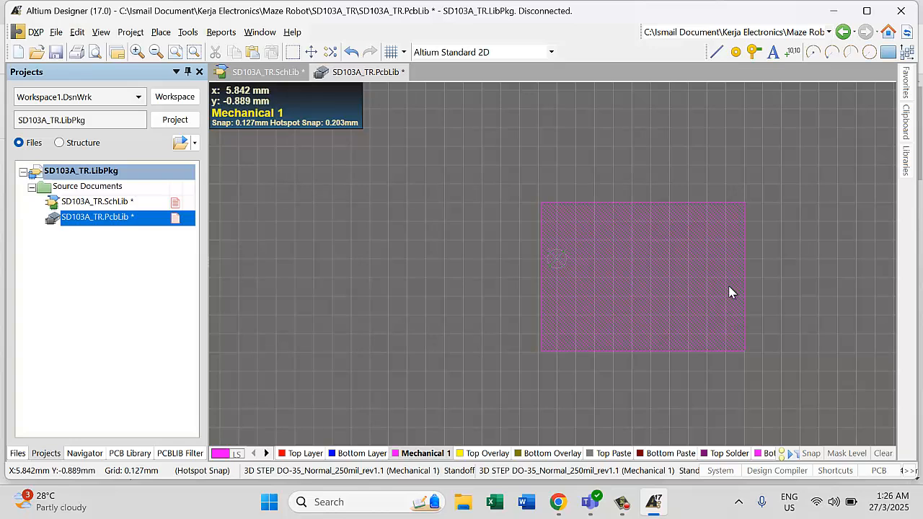
pyautogui.press('3')
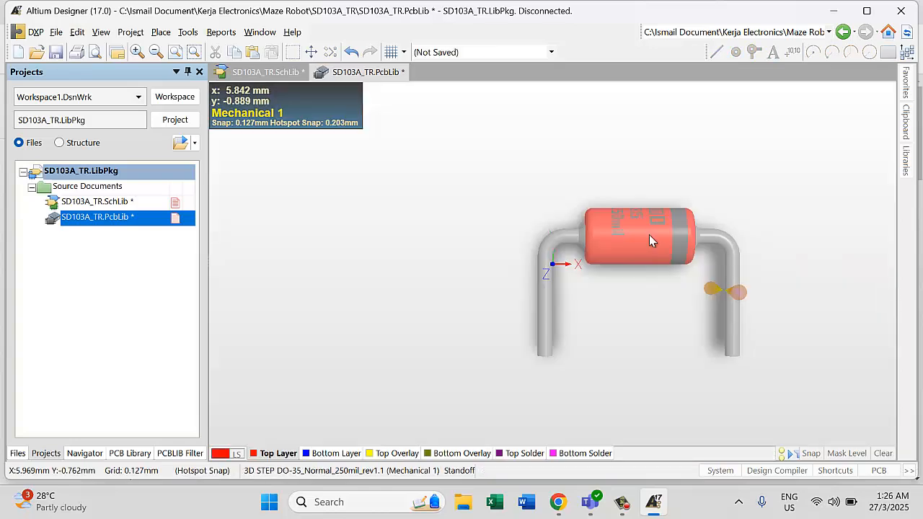
# - Set the DO-35 3D body's Y rotation to 90°
pyautogui.doubleClick(649, 235)
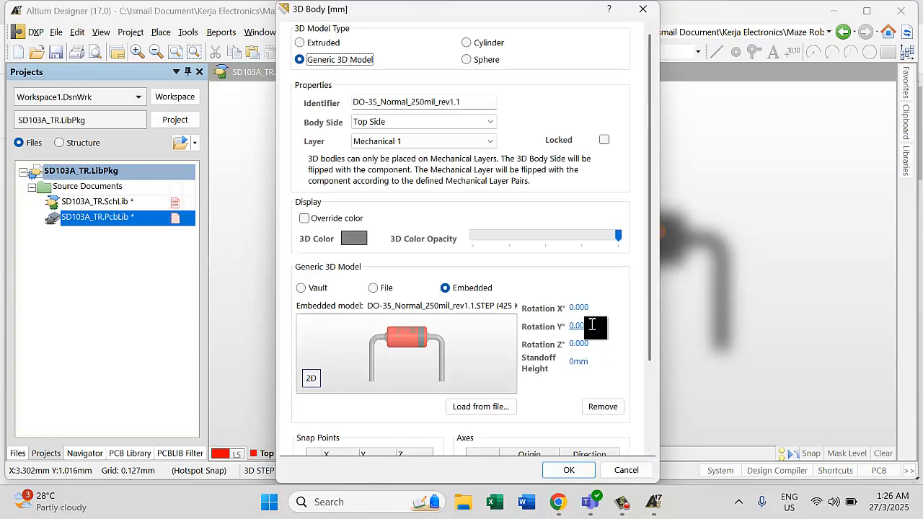
pyautogui.doubleClick(568, 327)
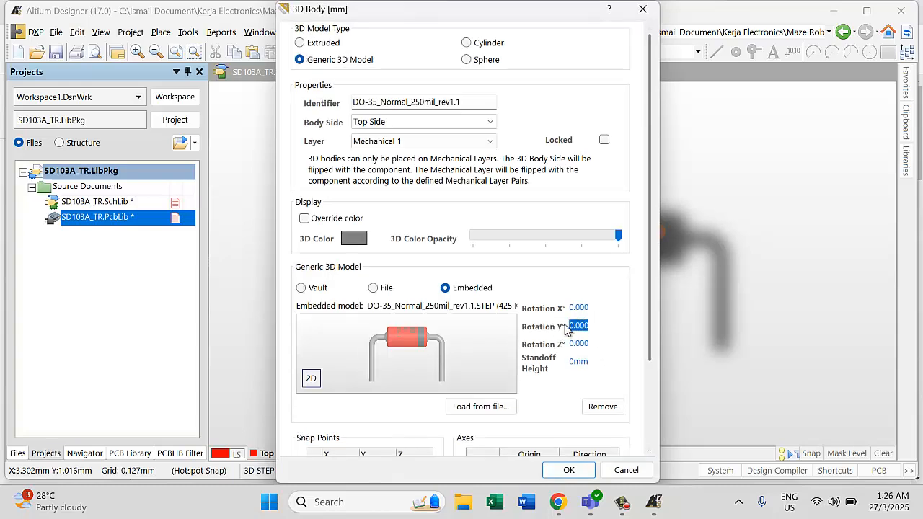
pyautogui.write('90')
pyautogui.press('Return')
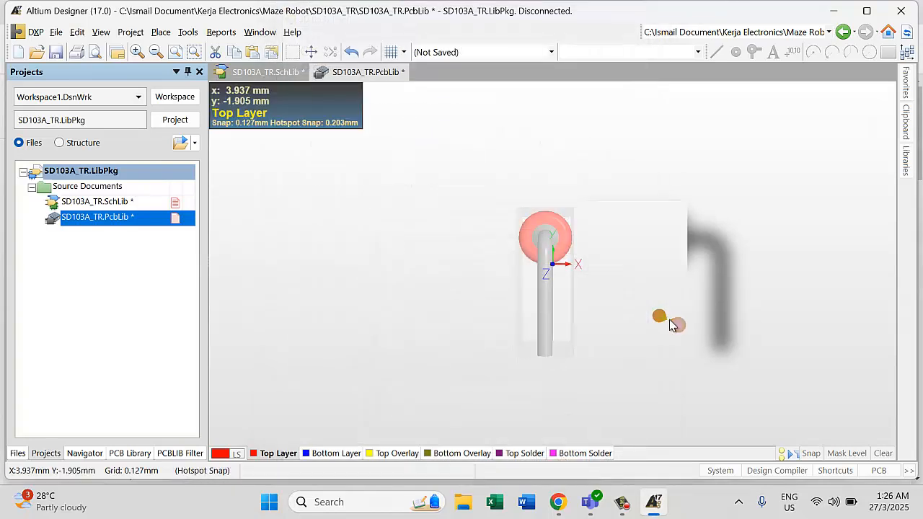
# - Try a 90° X rotation on the DO-35 3D body and undo it
pyautogui.doubleClick(547, 247)
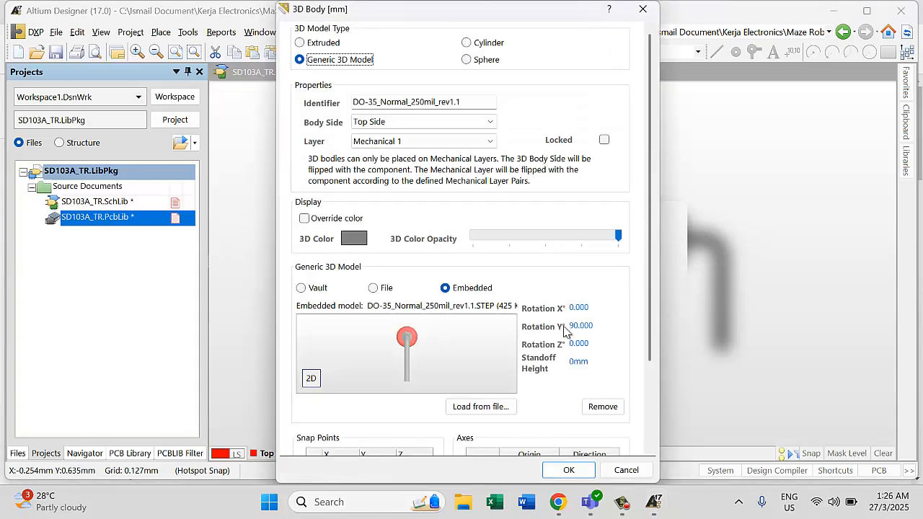
pyautogui.click(577, 308)
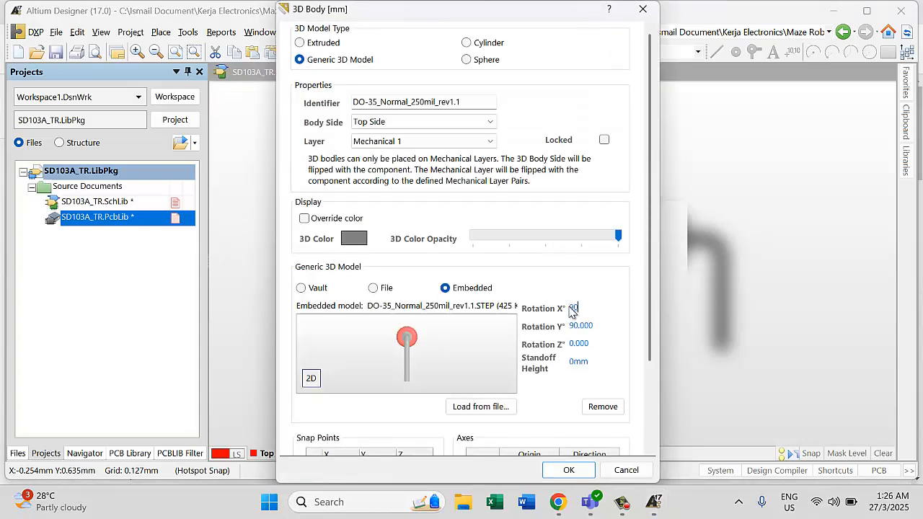
pyautogui.press('Return')
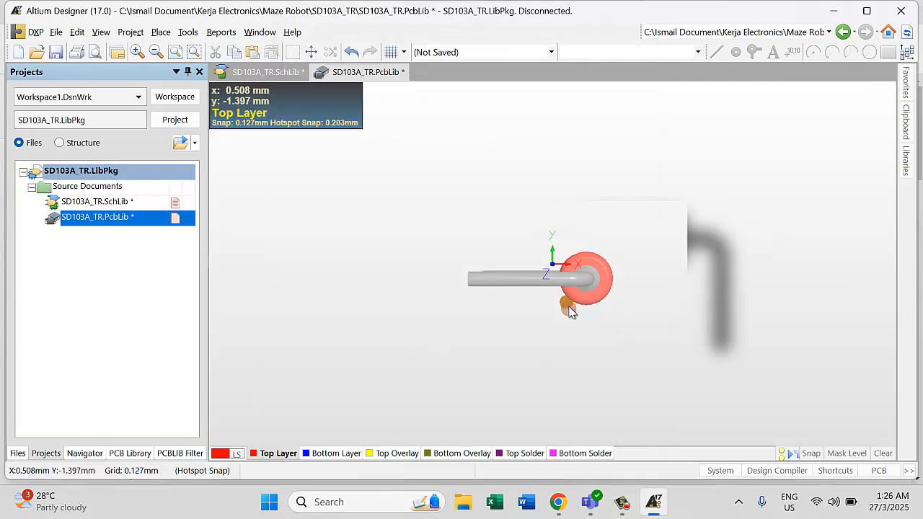
pyautogui.hotkey('ctrl', 'z')
pyautogui.hotkey('ctrl', 'z')
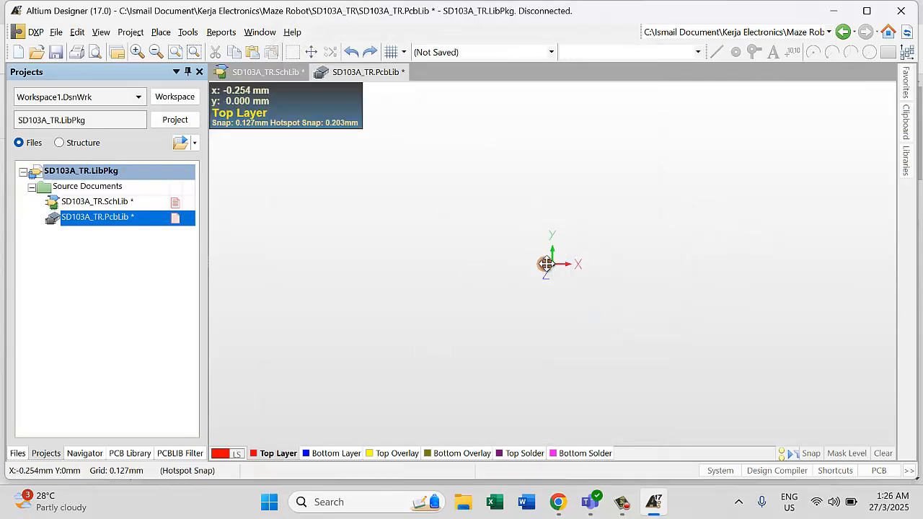
# - Set the DO-35 3D body's Z rotation to 90°
pyautogui.doubleClick(546, 264)
pyautogui.click(579, 345)
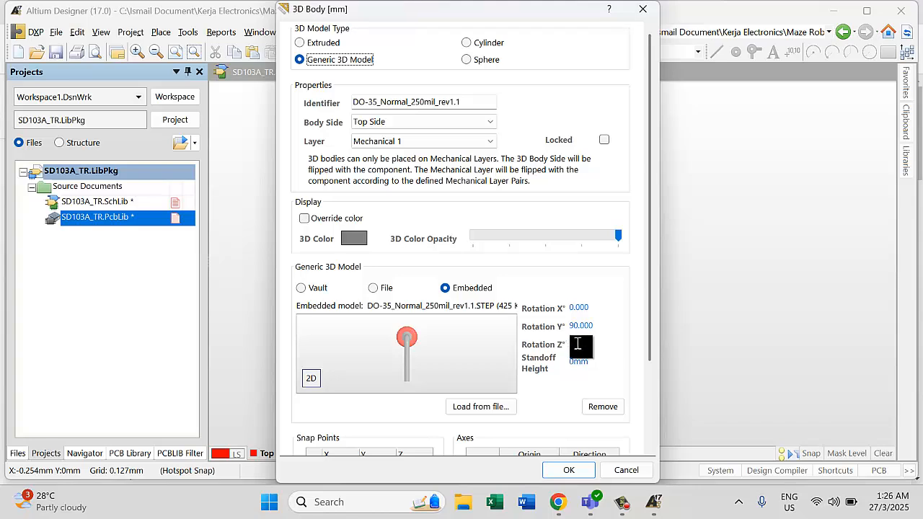
pyautogui.write('90')
pyautogui.press('Return')
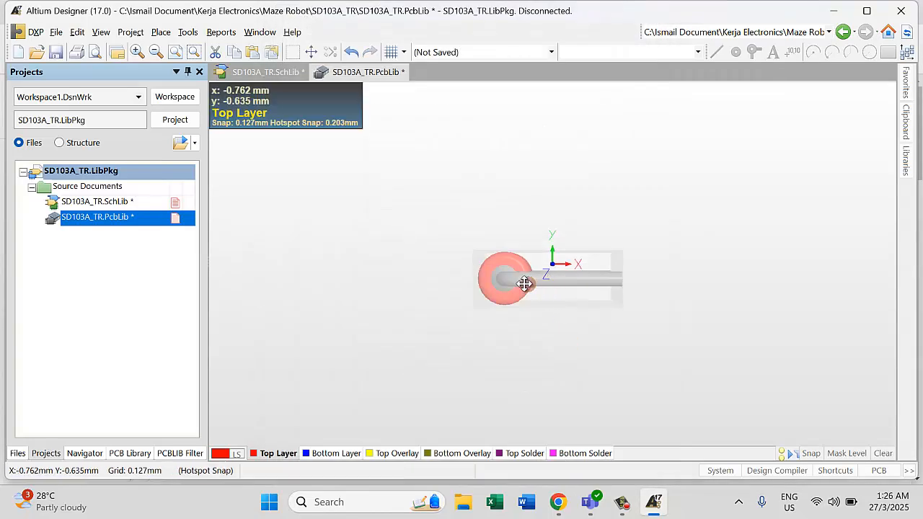
pyautogui.moveTo(524, 281); pyautogui.dragTo(523, 280)
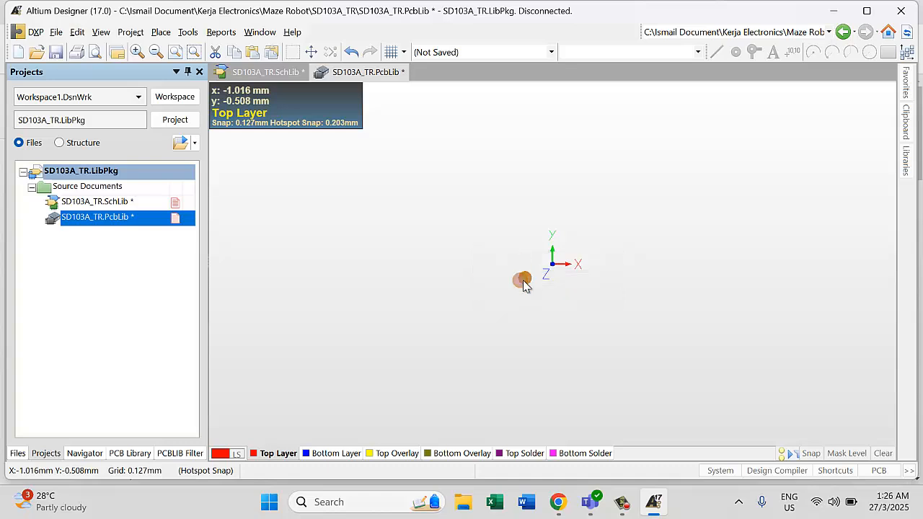
# - Reset the DO-35 3D body's Y rotation to 0°
pyautogui.doubleClick(524, 281)
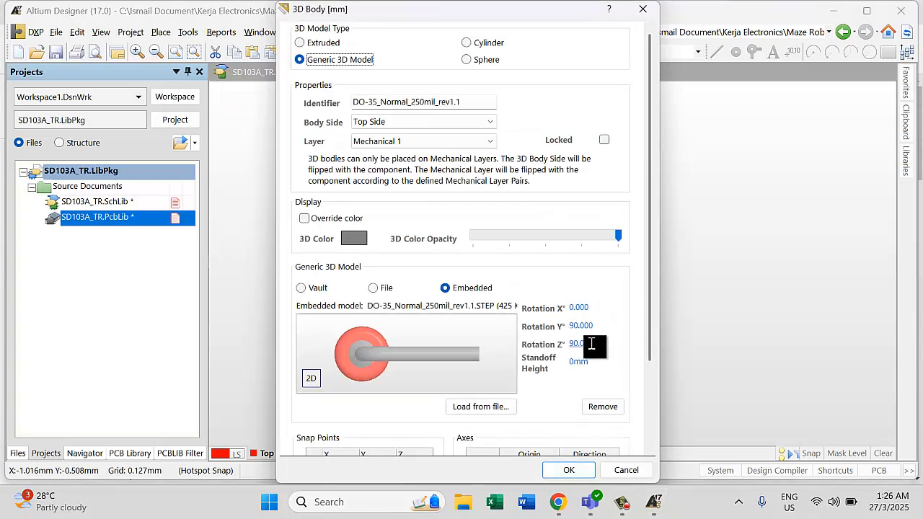
pyautogui.doubleClick(568, 325)
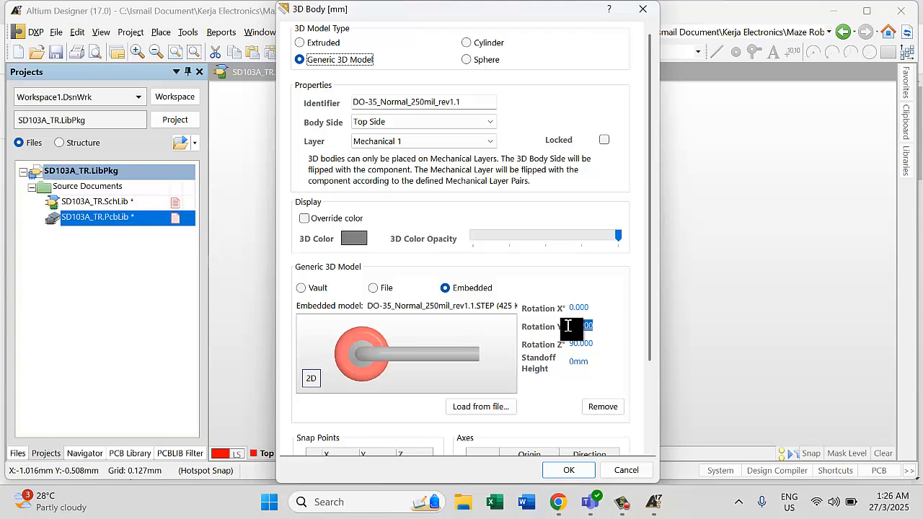
pyautogui.write('0')
pyautogui.press('Return')
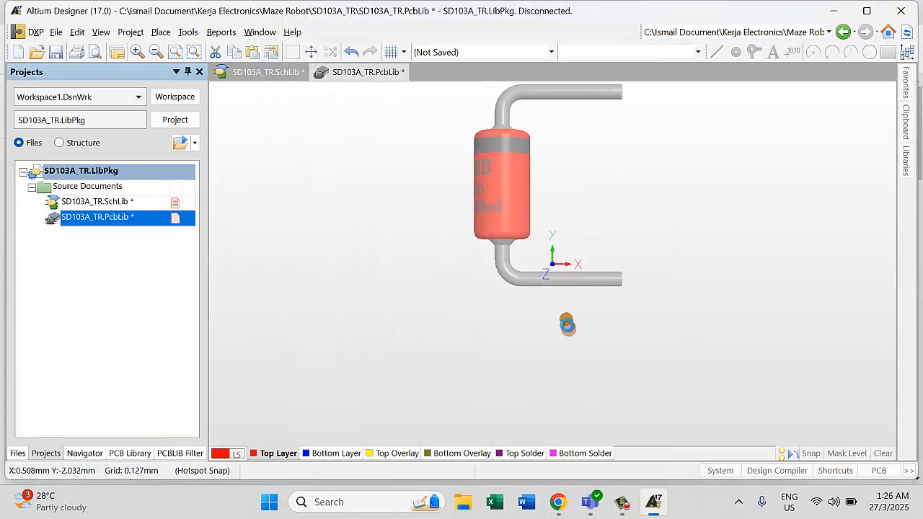
# - Change the 3D body's X rotation so the diode leads point down through the board, and check it from the side
pyautogui.doubleClick(501, 215)
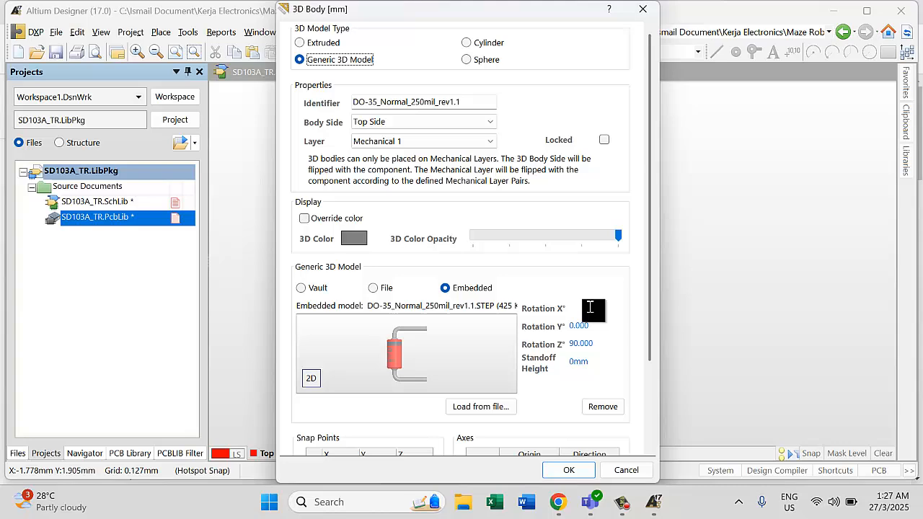
pyautogui.moveTo(590, 308); pyautogui.dragTo(570, 308)
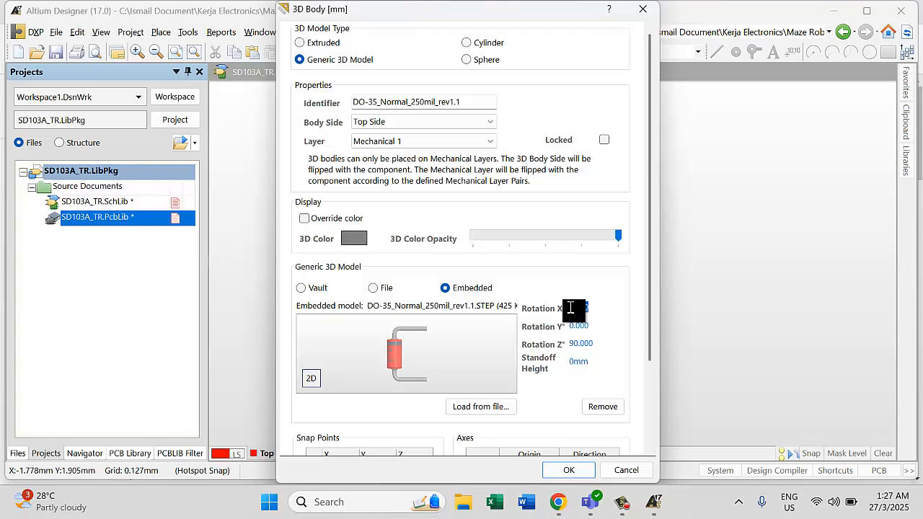
pyautogui.press('Return')
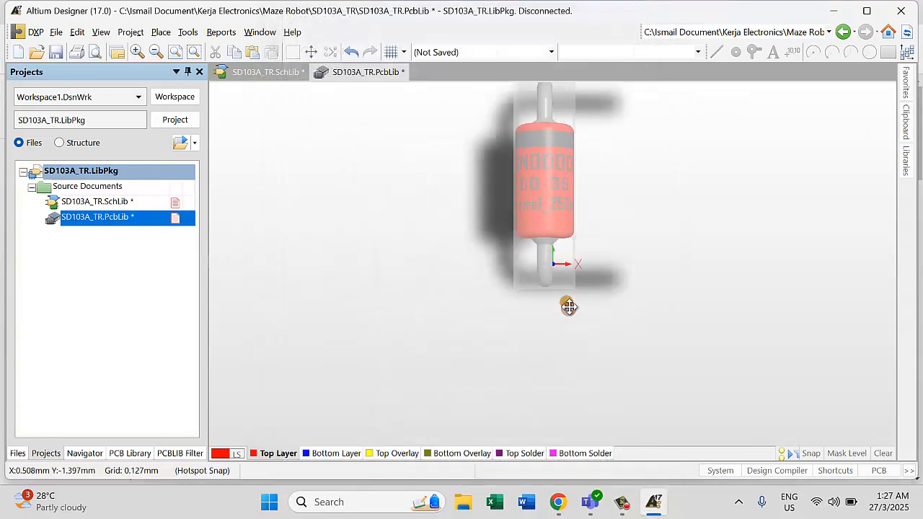
pyautogui.click(621, 333)
pyautogui.keyDown('shift'); pyautogui.moveTo(610, 297); pyautogui.dragTo(627, 153, button='right'); pyautogui.keyUp('shift')
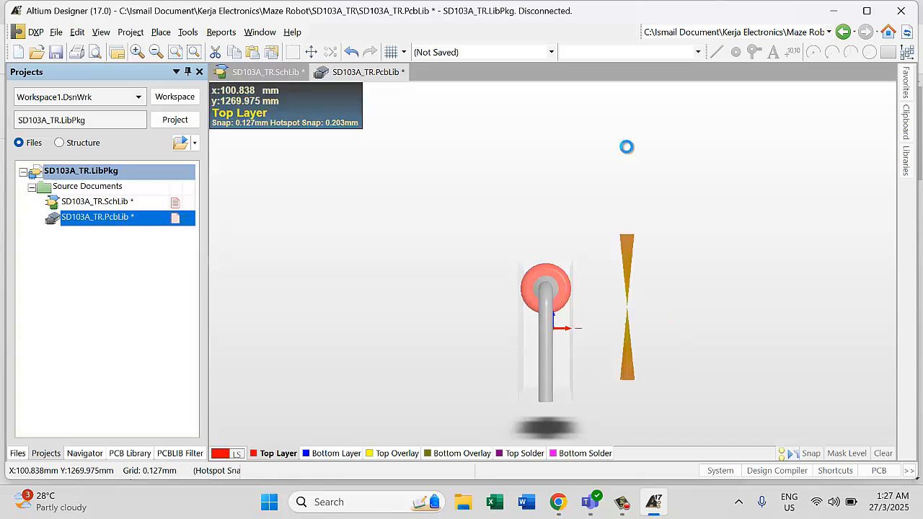
# - Return to the 2D view and move the diode's 3D body clear of the footprint origin, towards positive X
pyautogui.press('2')
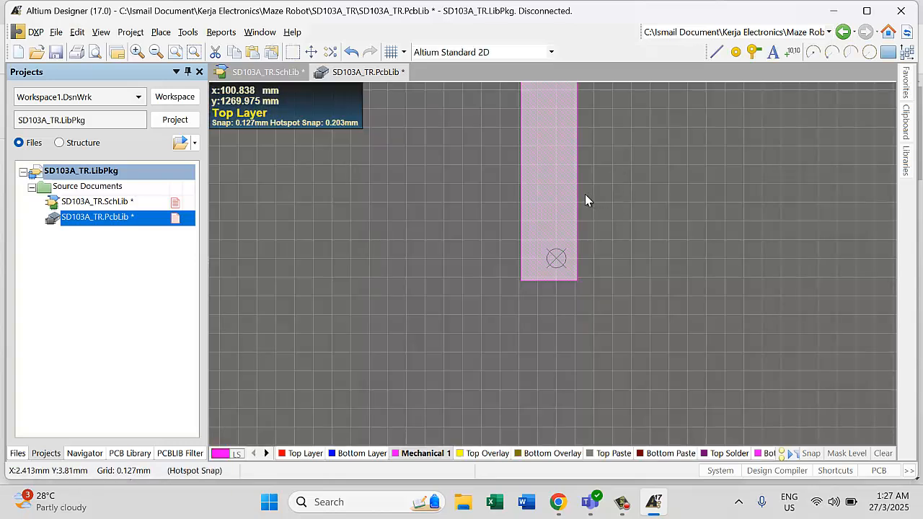
pyautogui.scroll(2, 585, 194)
pyautogui.moveTo(606, 230); pyautogui.dragTo(661, 266)
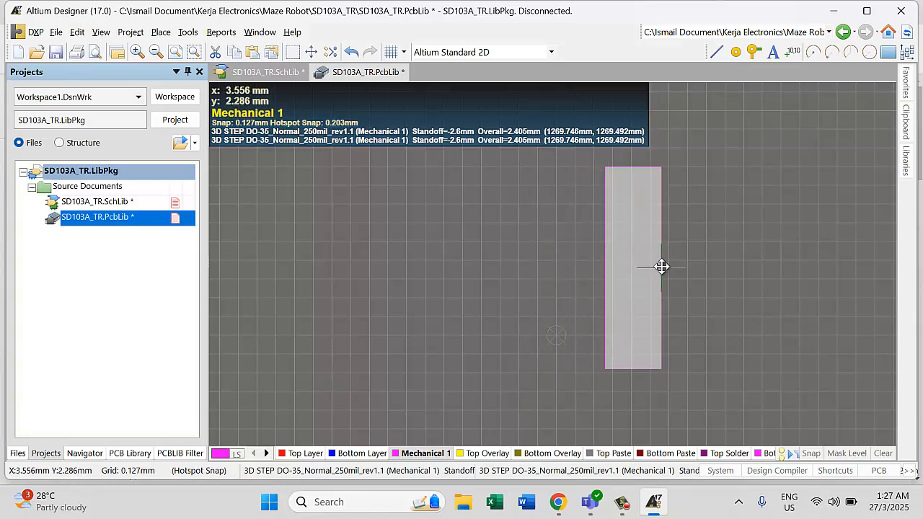
# - Start placing a pad in the footprint and open its properties before setting it down
pyautogui.click(161, 33)
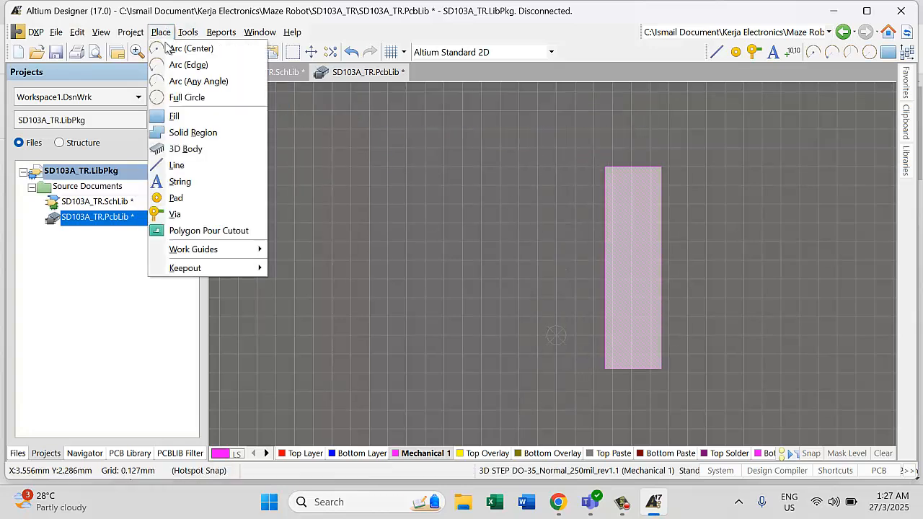
pyautogui.click(176, 198)
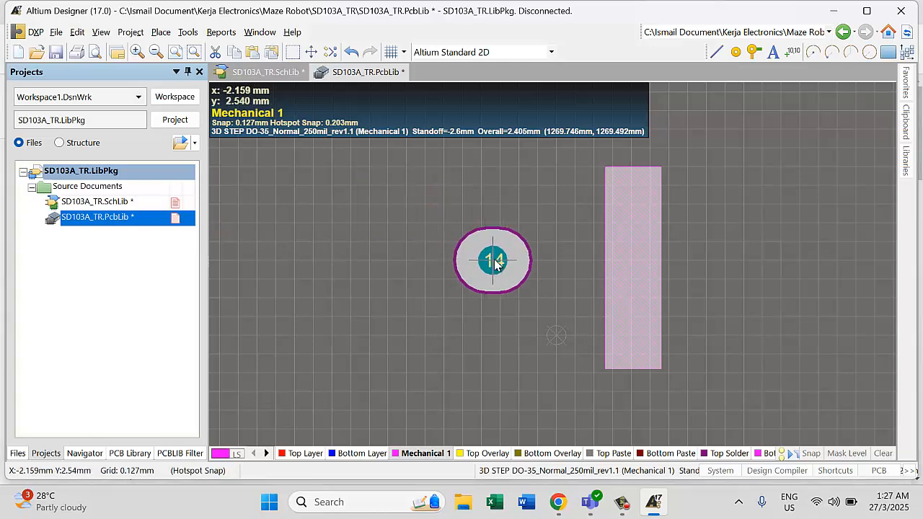
pyautogui.press('Tab')
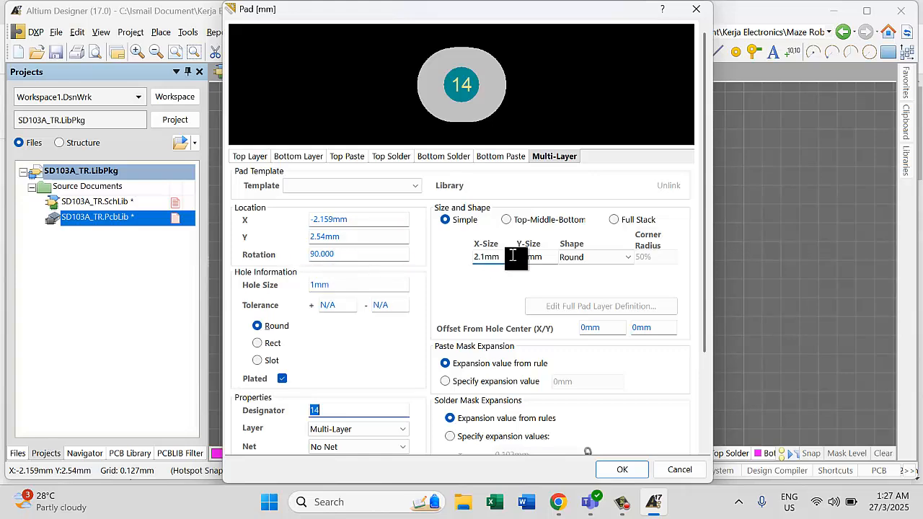
# - Switch to Chrome and examine the lead diameter in the DO-35 package dimensions on page 3 of sd103a.pdf
pyautogui.click(560, 505)
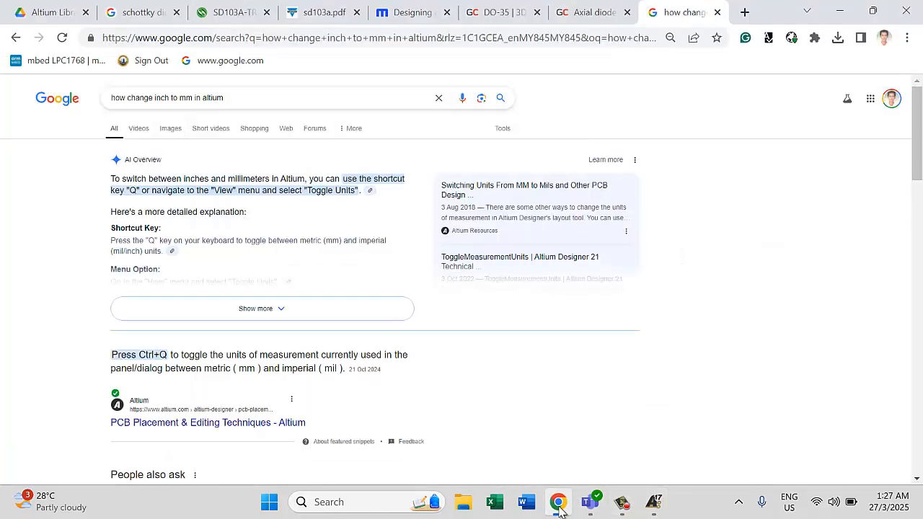
pyautogui.click(516, 14)
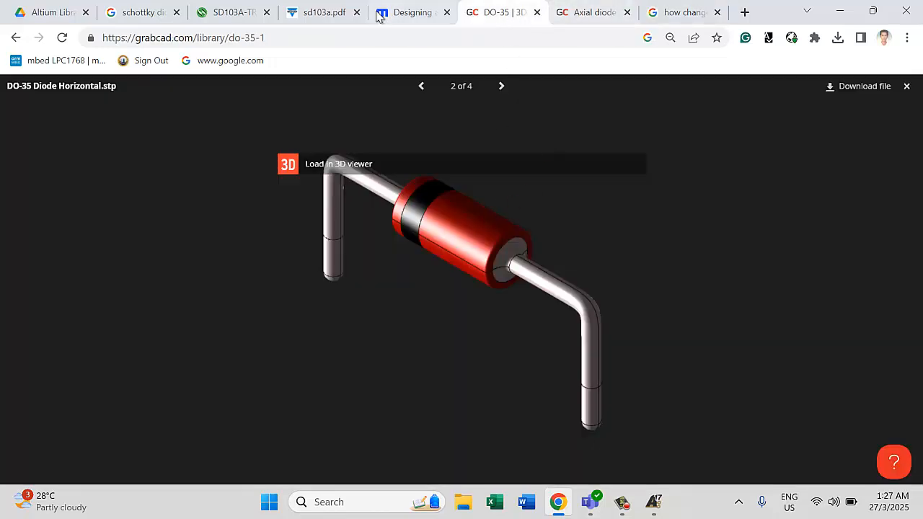
pyautogui.click(333, 11)
pyautogui.scroll(-20, 509, 294)
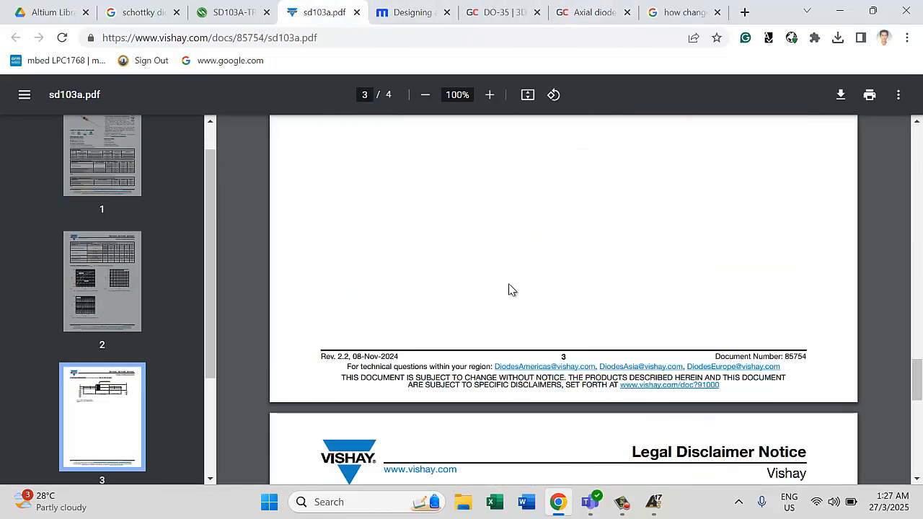
pyautogui.scroll(12, 524, 280)
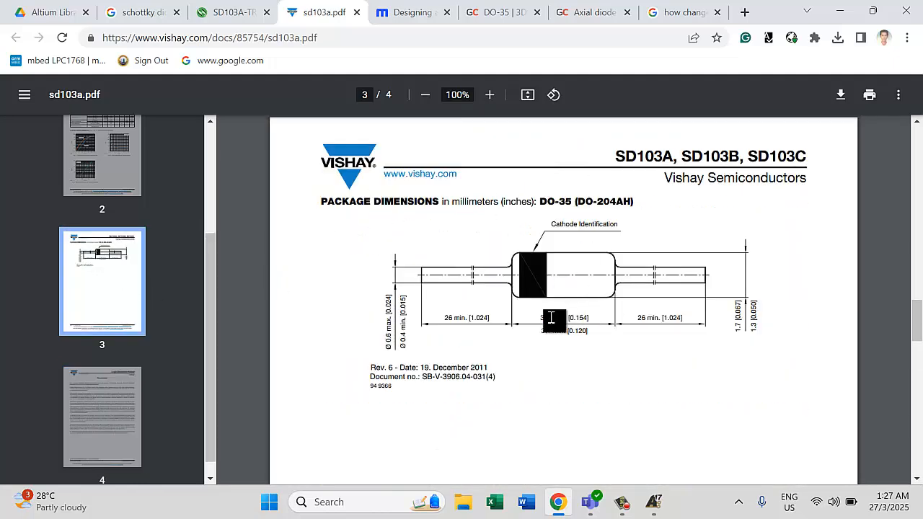
pyautogui.keyDown('ctrl'); pyautogui.scroll(5, 428, 315); pyautogui.keyUp('ctrl')
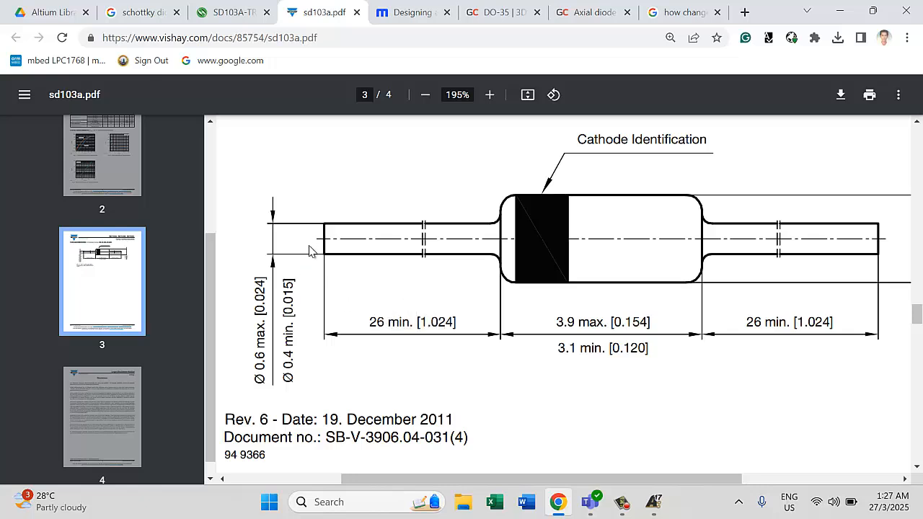
# - Switch to Altium Designer and set a hole size below 1 mm for the pad being placed, to suit the diode lead
pyautogui.click(654, 503)
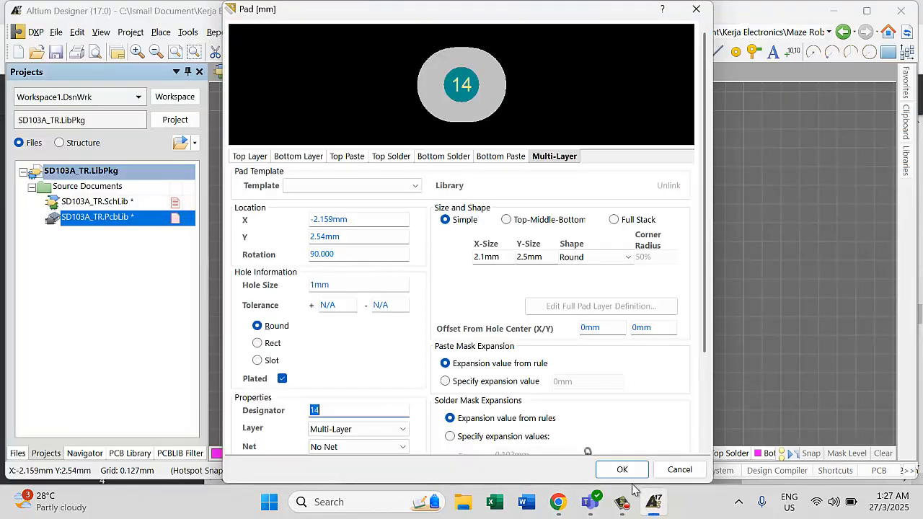
pyautogui.click(540, 257)
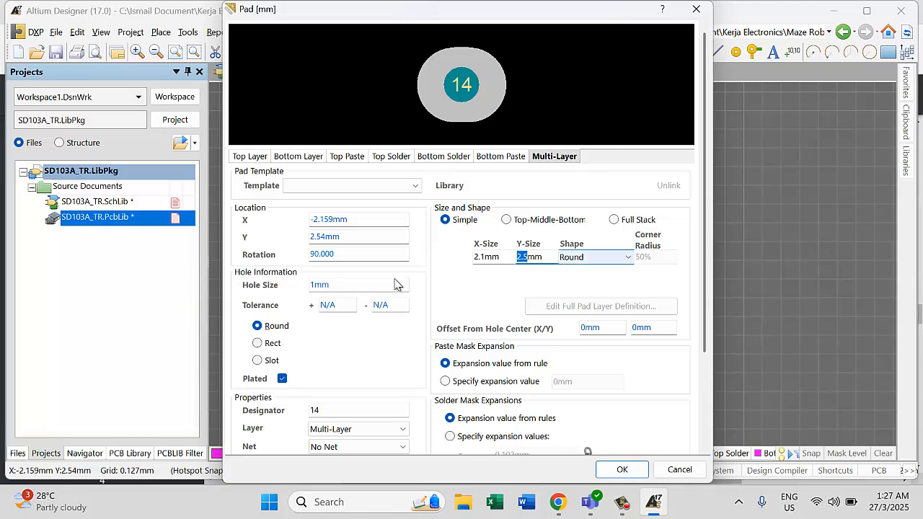
pyautogui.click(314, 287)
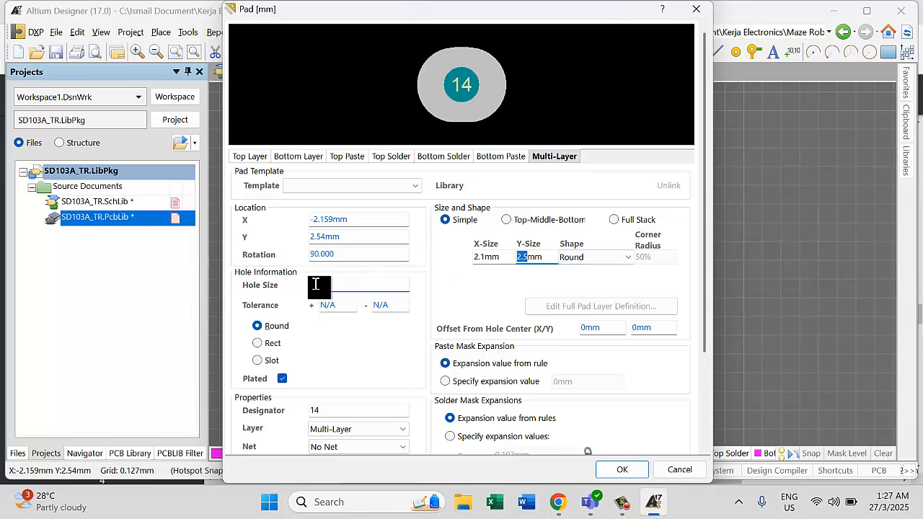
pyautogui.write('0')
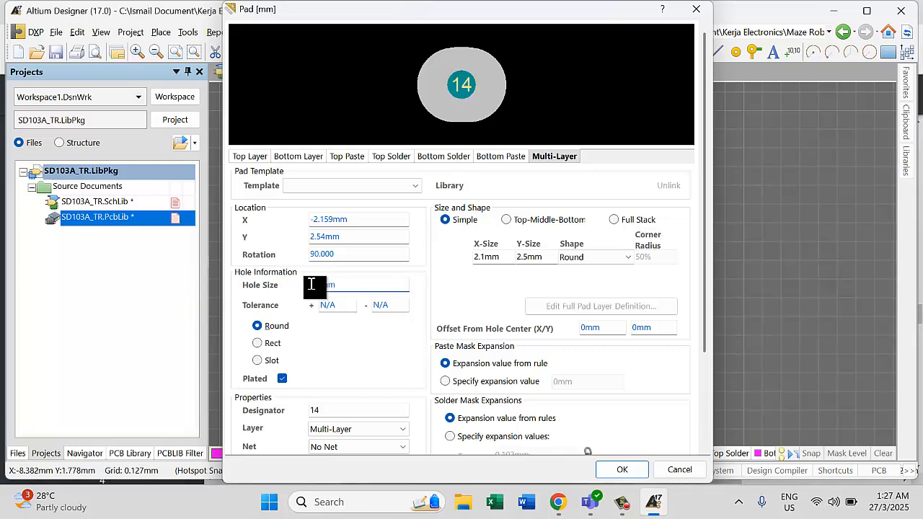
pyautogui.press('Return')
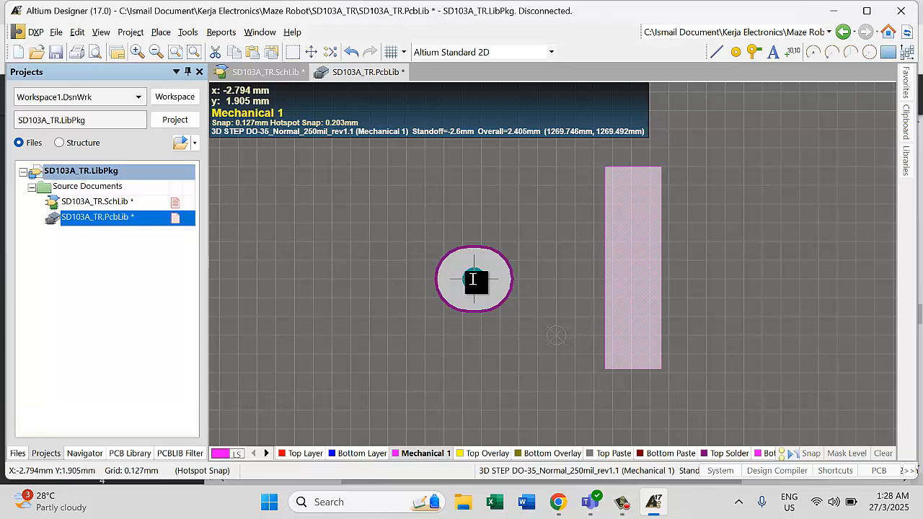
# - Set the pad's X and Y sizes to 1.5 mm and place a single pad on the footprint origin
pyautogui.doubleClick(473, 280)
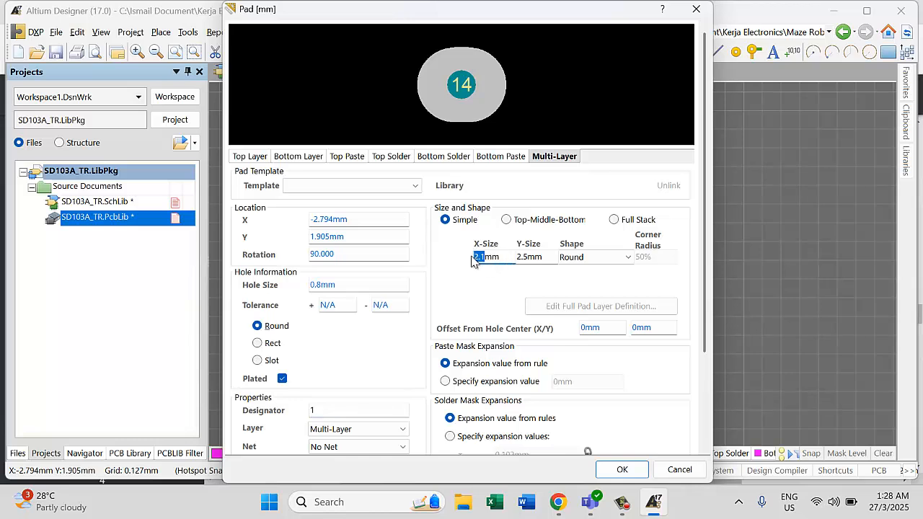
pyautogui.write('1')
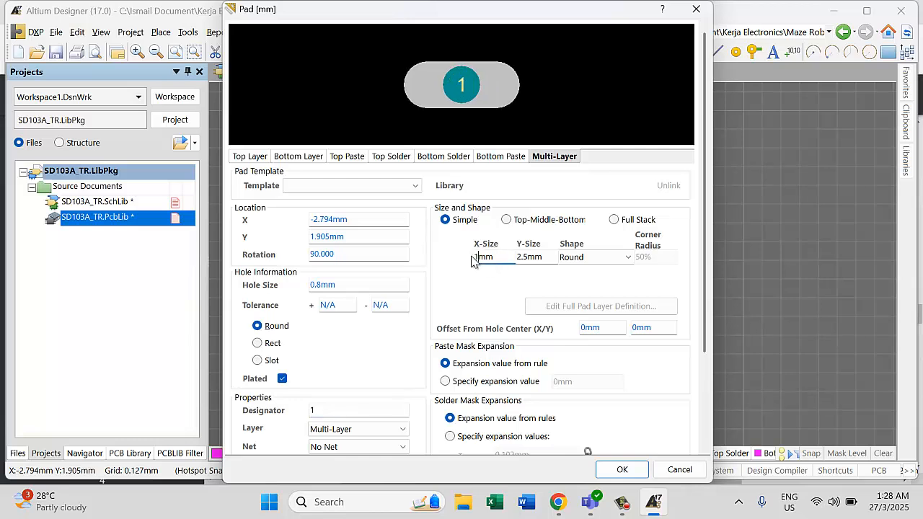
pyautogui.write('.5')
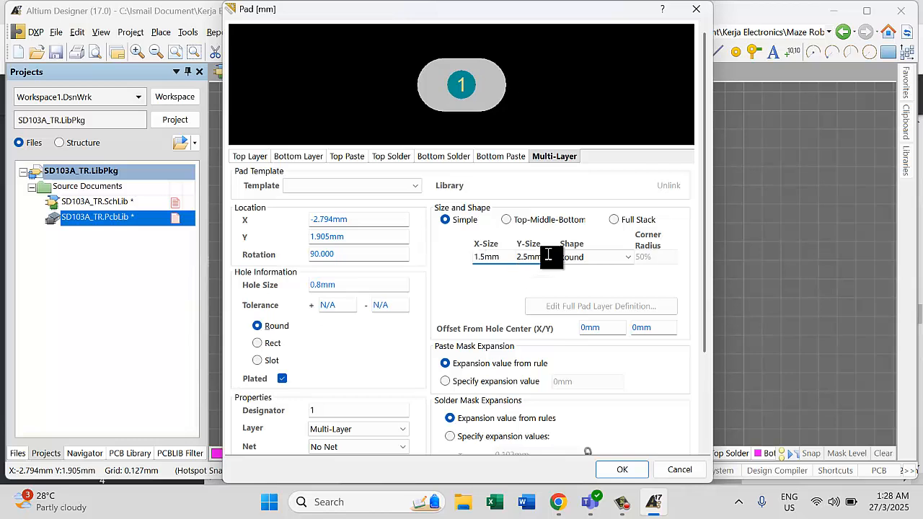
pyautogui.write('1')
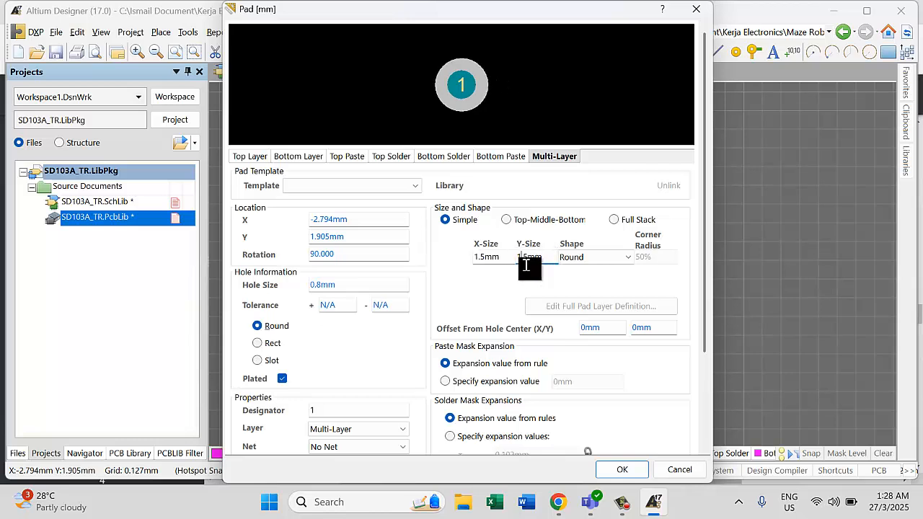
pyautogui.click(622, 470)
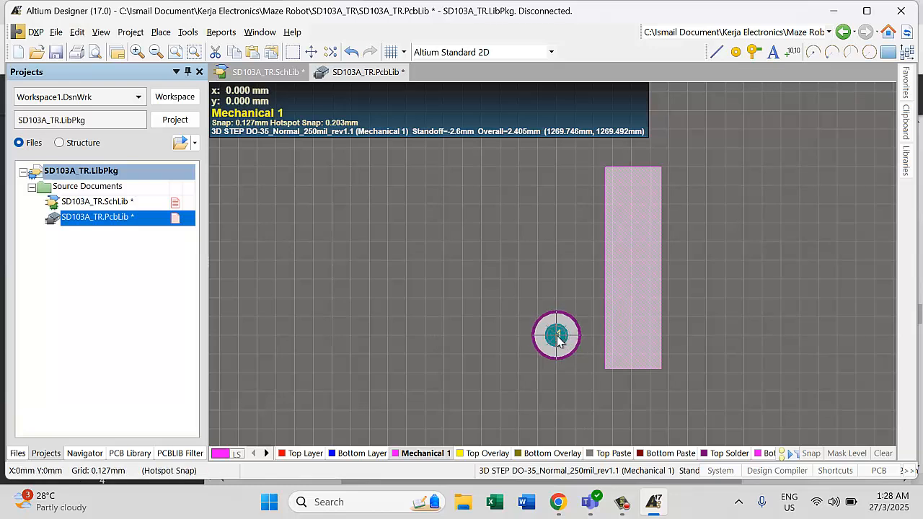
pyautogui.click(556, 336)
pyautogui.rightClick(779, 235)
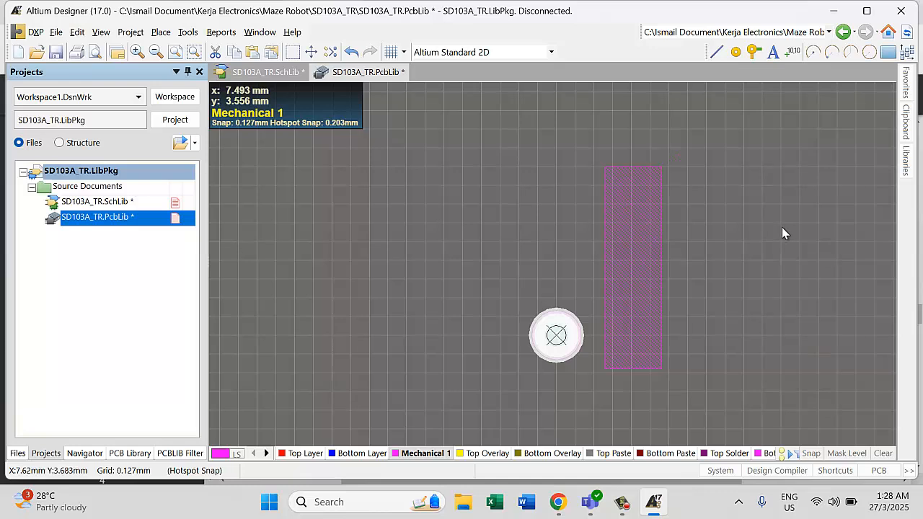
# - Move the diode's 3D body so one lead passes through the pad at the origin, and show the footprint in 3D
pyautogui.press('3')
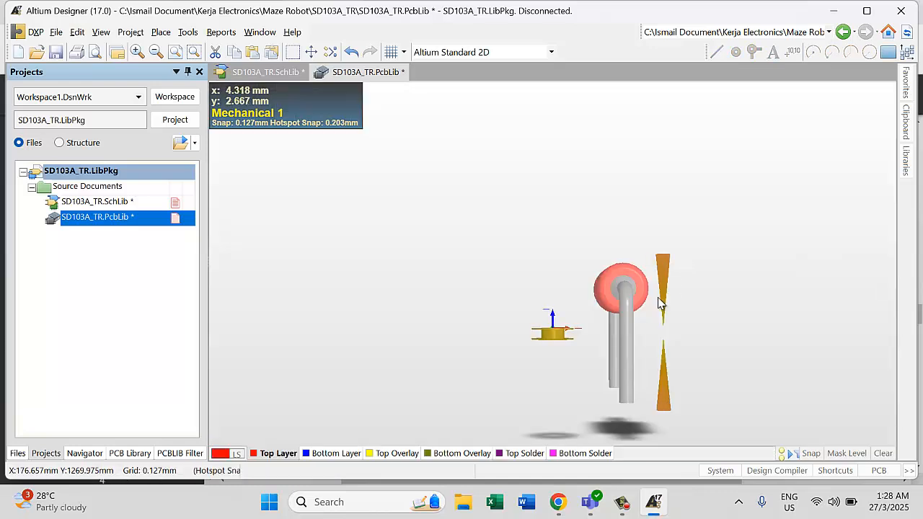
pyautogui.click(546, 306)
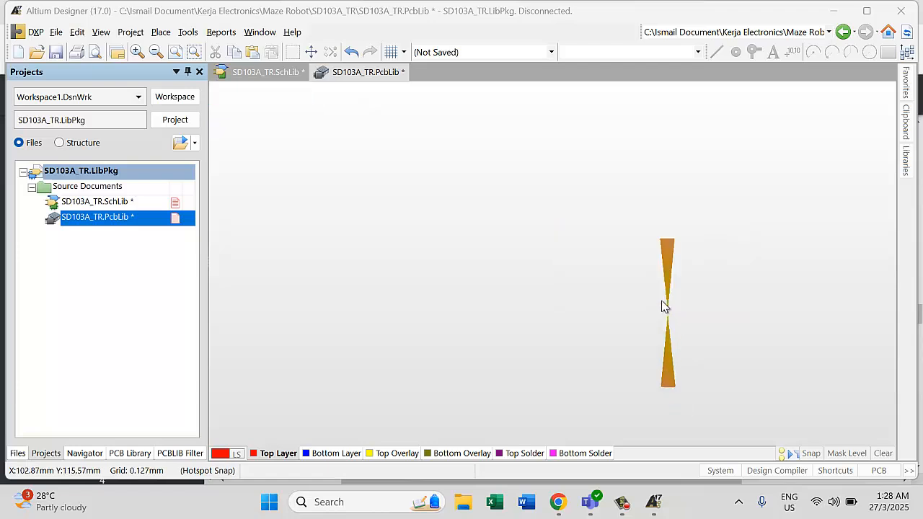
pyautogui.press('2')
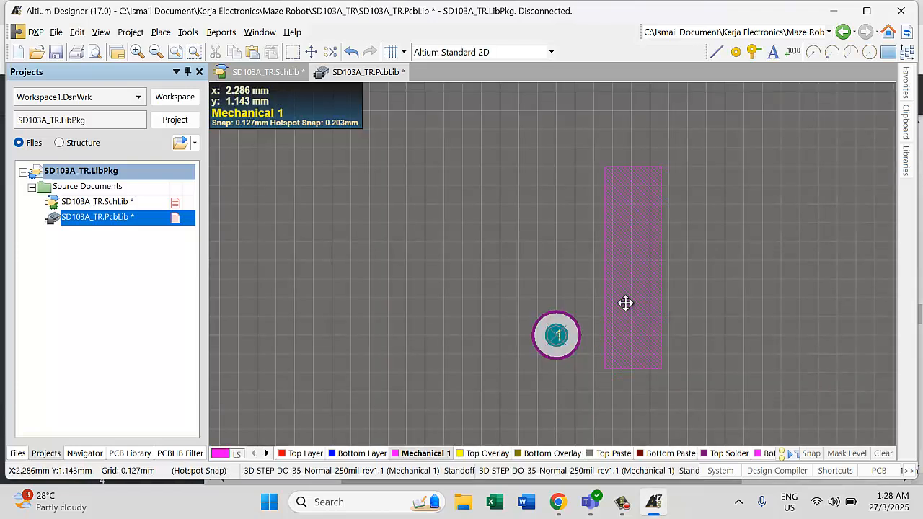
pyautogui.moveTo(623, 302); pyautogui.dragTo(531, 250)
pyautogui.press('3')
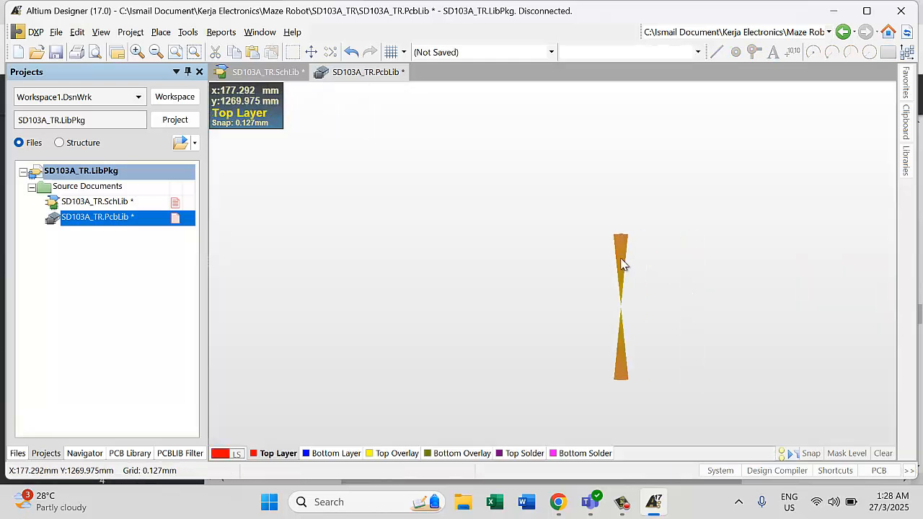
pyautogui.click(100, 37)
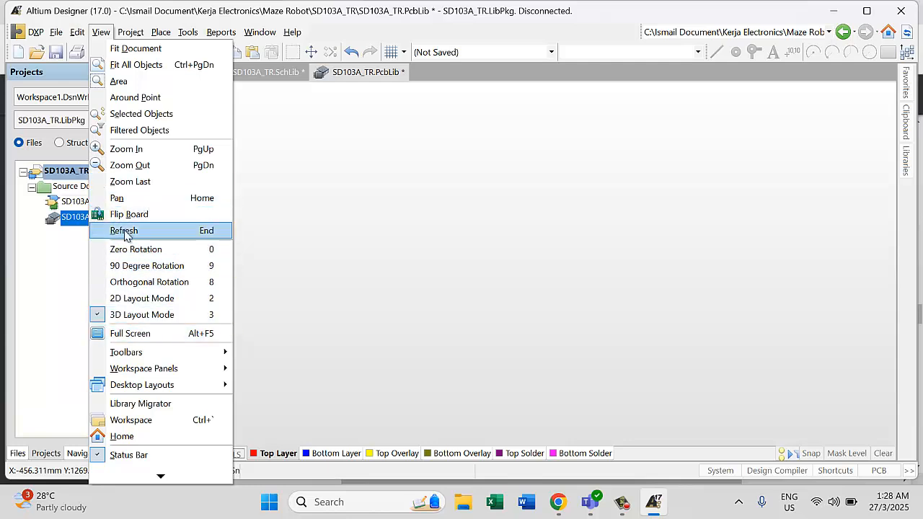
pyautogui.click(149, 333)
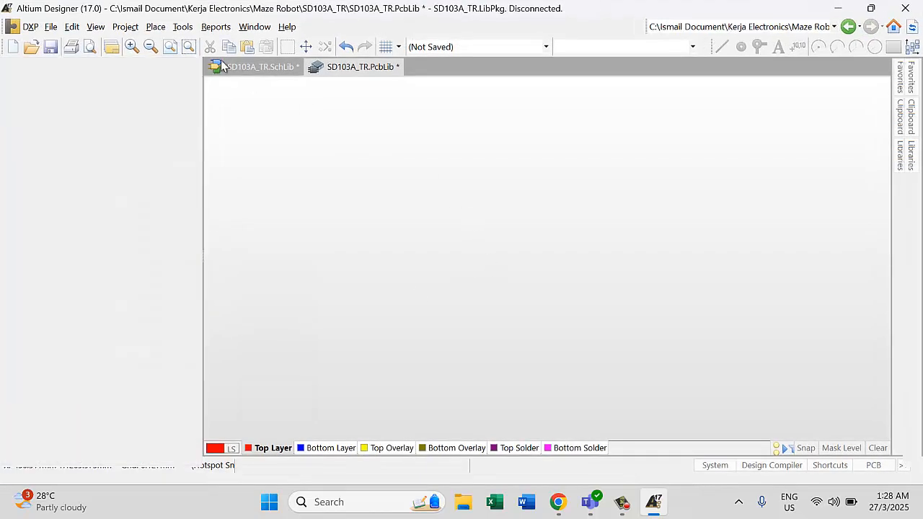
pyautogui.hscroll(-5, 260, 116)
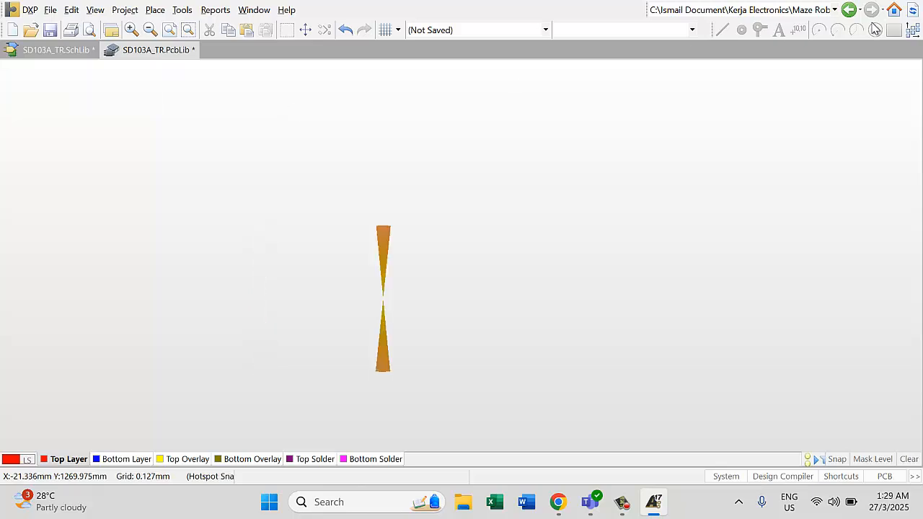
pyautogui.click(95, 9)
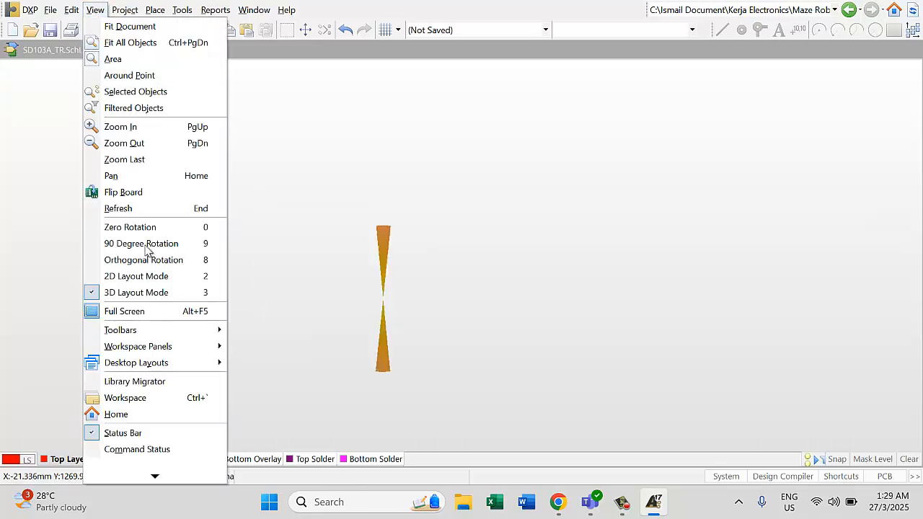
pyautogui.click(132, 313)
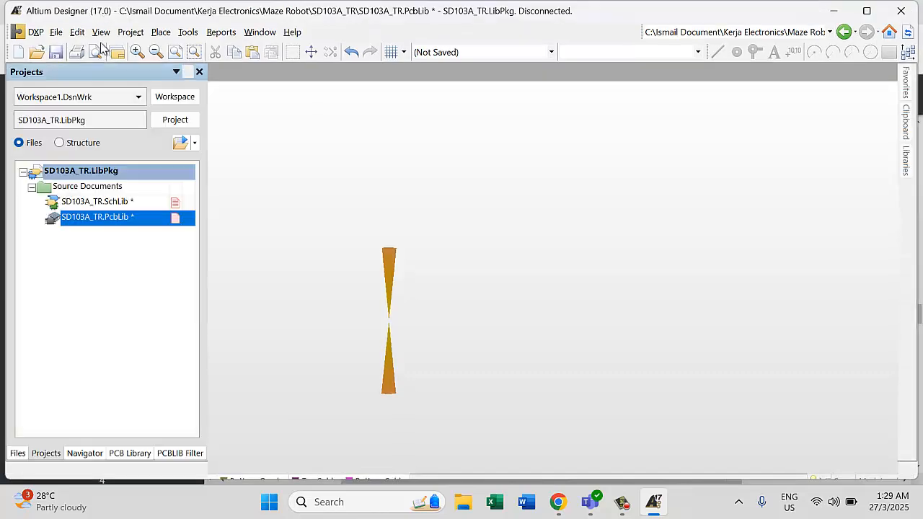
# - Examine from the side in 3D how the diode lead passes through the pad hole
pyautogui.click(101, 32)
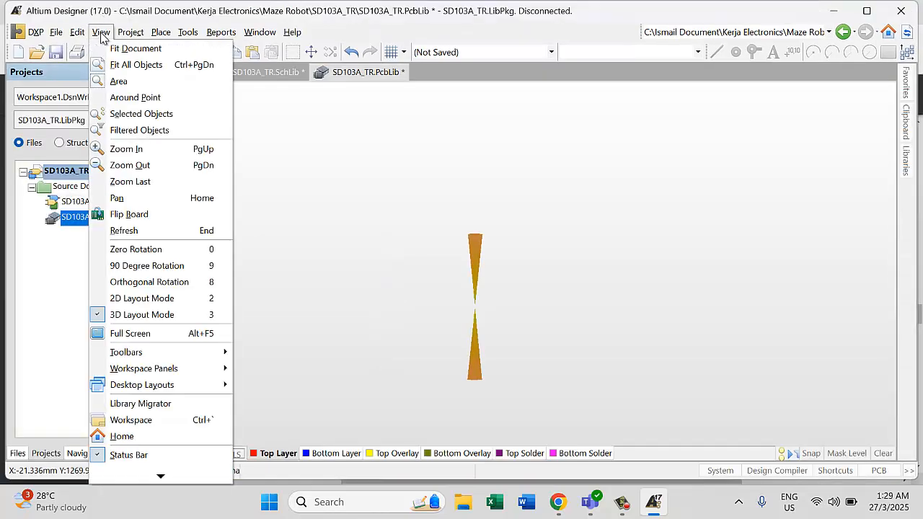
pyautogui.click(141, 51)
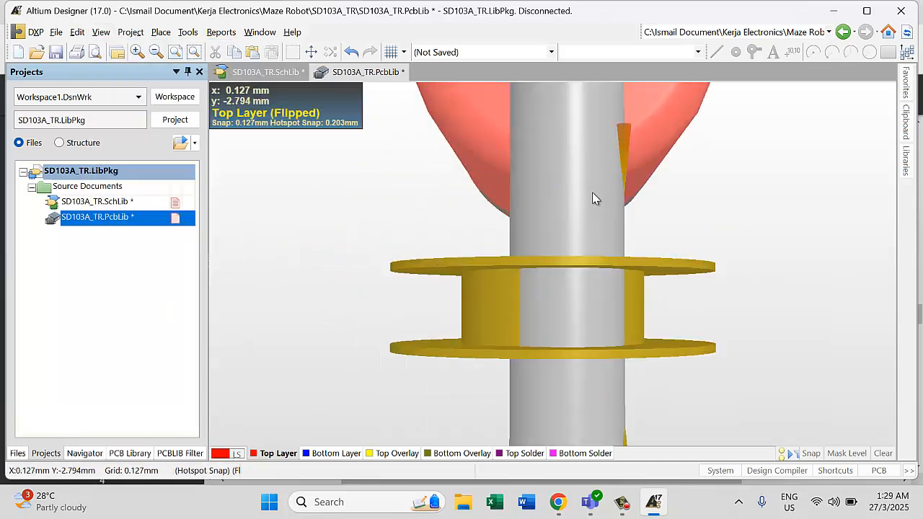
pyautogui.keyDown('ctrl'); pyautogui.scroll(-4, 592, 208); pyautogui.keyUp('ctrl')
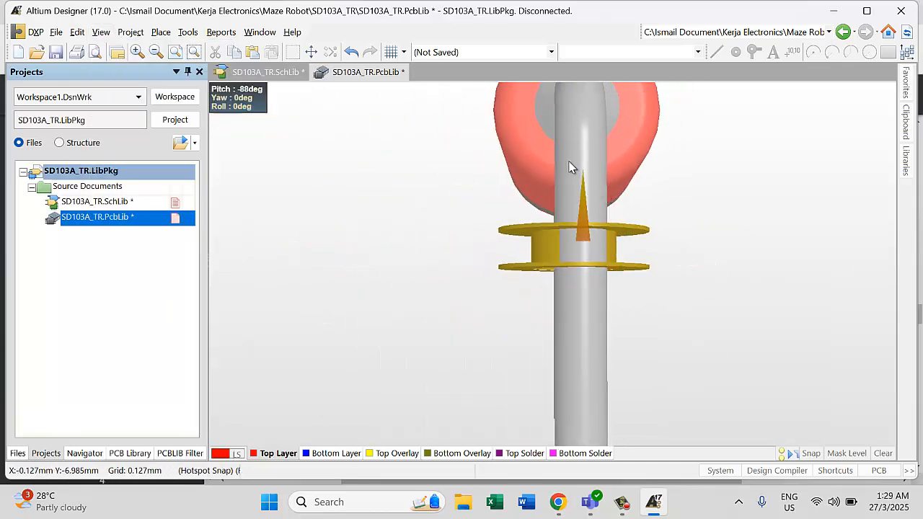
pyautogui.keyDown('shift'); pyautogui.moveTo(570, 165); pyautogui.dragTo(573, 197, button='right'); pyautogui.keyUp('shift')
pyautogui.keyDown('ctrl'); pyautogui.scroll(2, 634, 195); pyautogui.keyUp('ctrl')
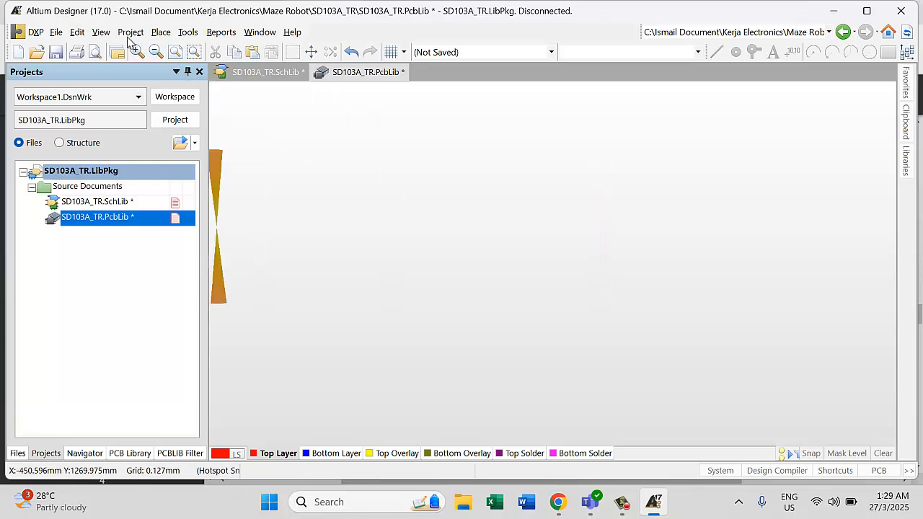
# - Orbit the 3D model towards a top view and examine the clearance between the diode lead and the pad hole
pyautogui.click(101, 32)
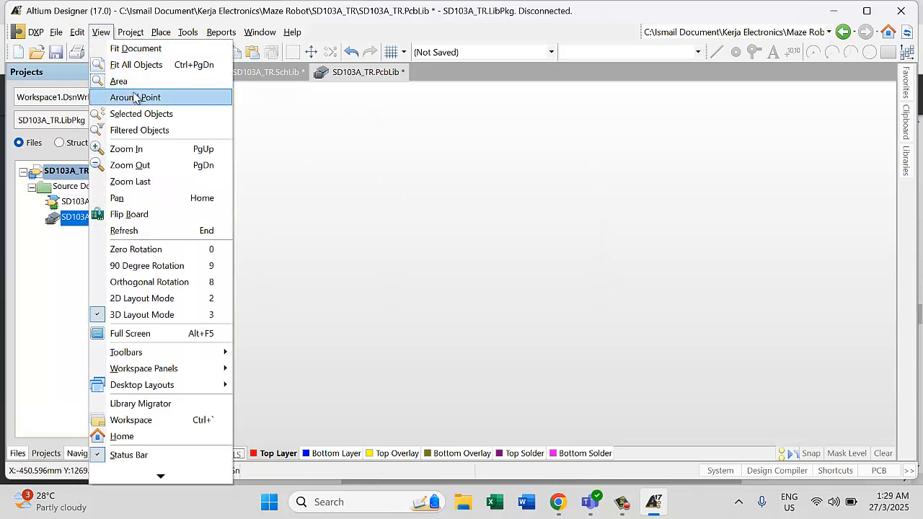
pyautogui.click(131, 49)
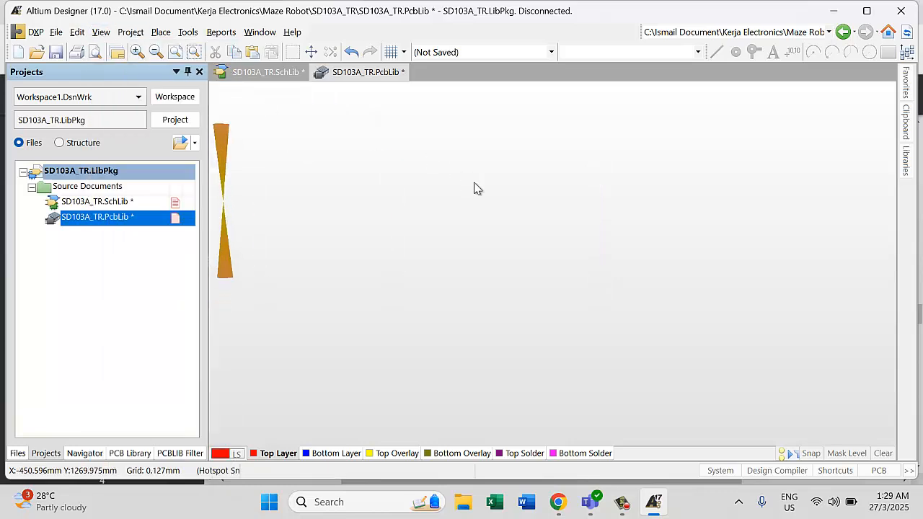
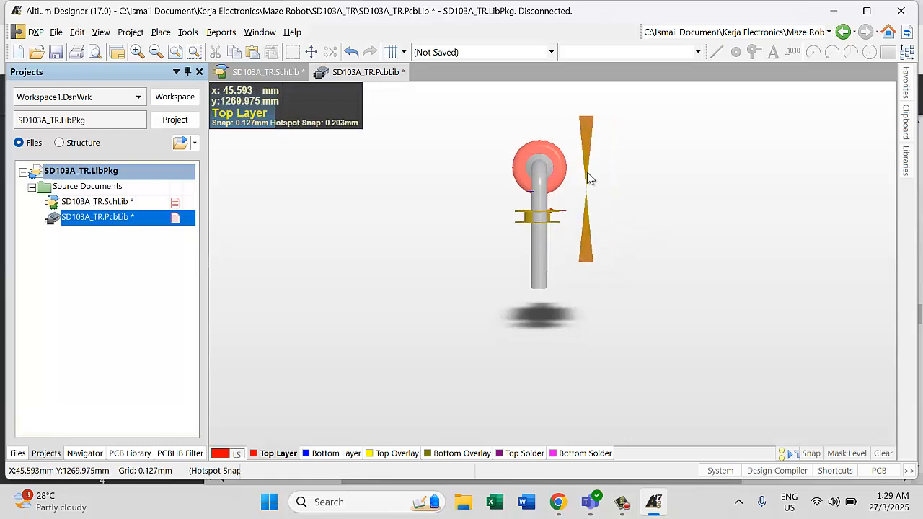
pyautogui.press('shift')
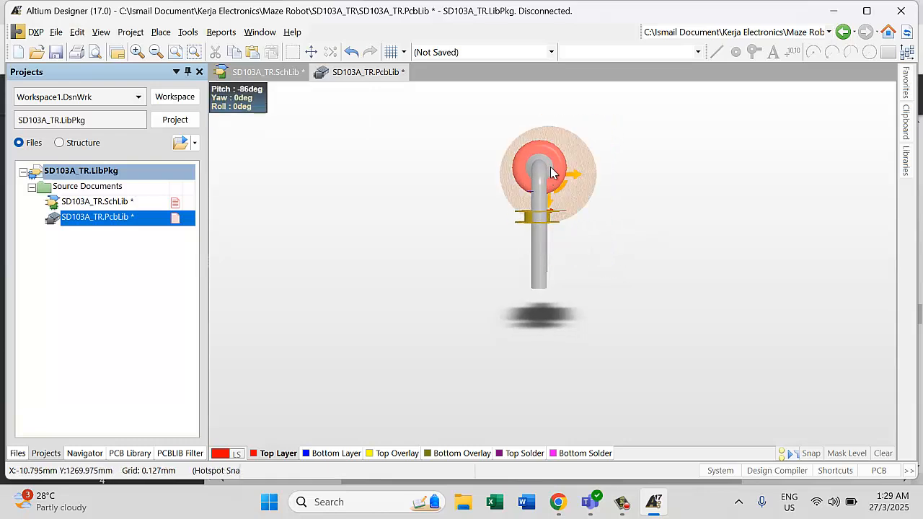
pyautogui.press('shift')
pyautogui.keyDown('shift'); pyautogui.moveTo(550, 177); pyautogui.dragTo(528, 323, button='right'); pyautogui.keyUp('shift')
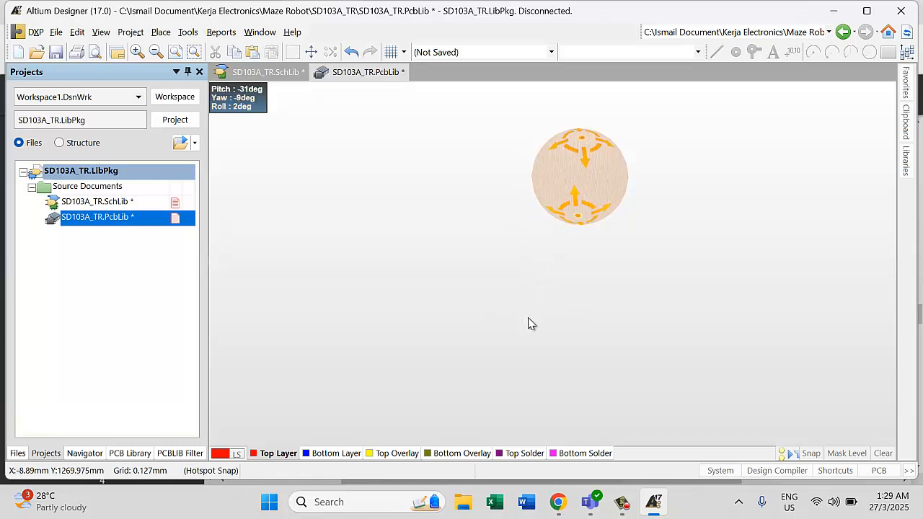
pyautogui.click(100, 31)
pyautogui.click(115, 64)
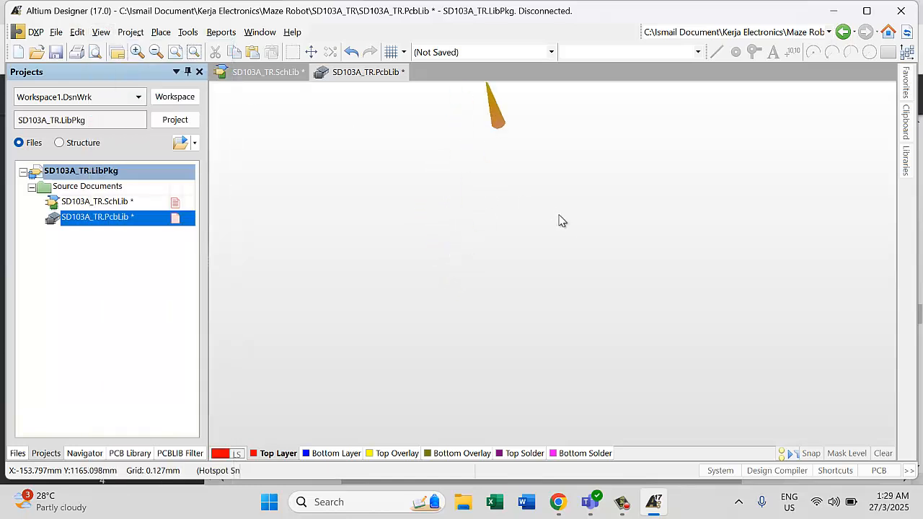
pyautogui.keyDown('ctrl'); pyautogui.scroll(-6, 597, 231); pyautogui.keyUp('ctrl')
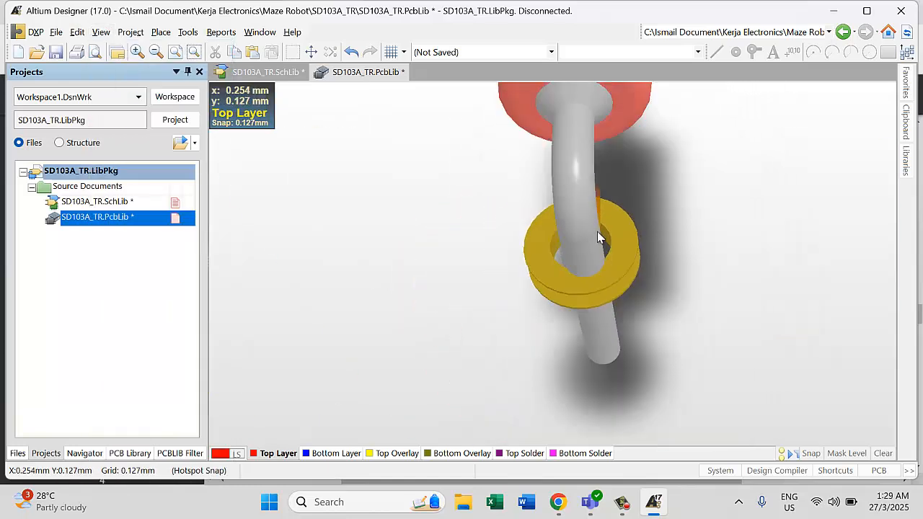
pyautogui.keyDown('ctrl'); pyautogui.scroll(-4, 597, 232); pyautogui.keyUp('ctrl')
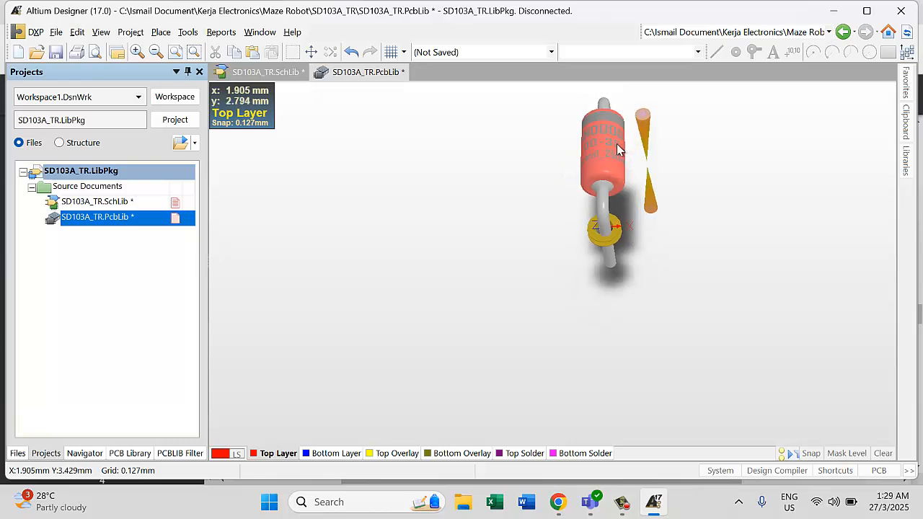
pyautogui.keyDown('shift'); pyautogui.moveTo(645, 153); pyautogui.dragTo(629, 242, button='right'); pyautogui.keyUp('shift')
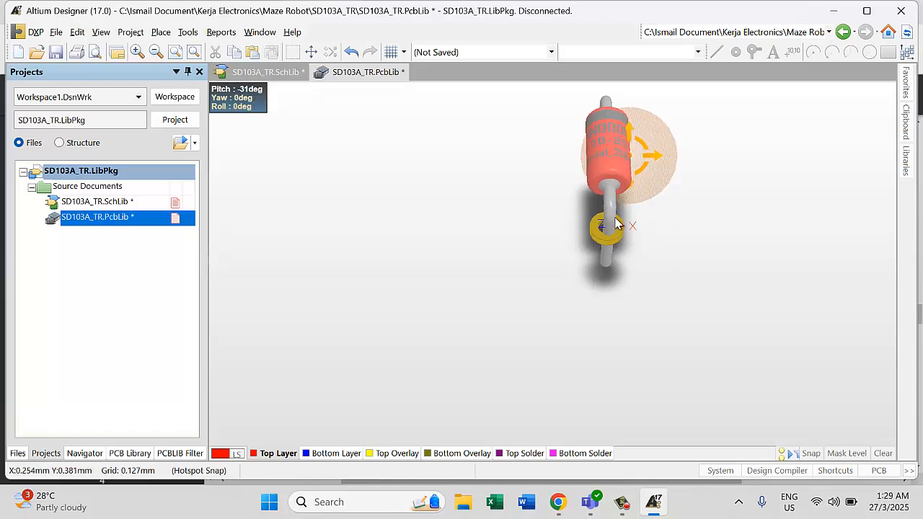
pyautogui.keyDown('shift'); pyautogui.moveTo(614, 183); pyautogui.dragTo(613, 243, button='right'); pyautogui.keyUp('shift')
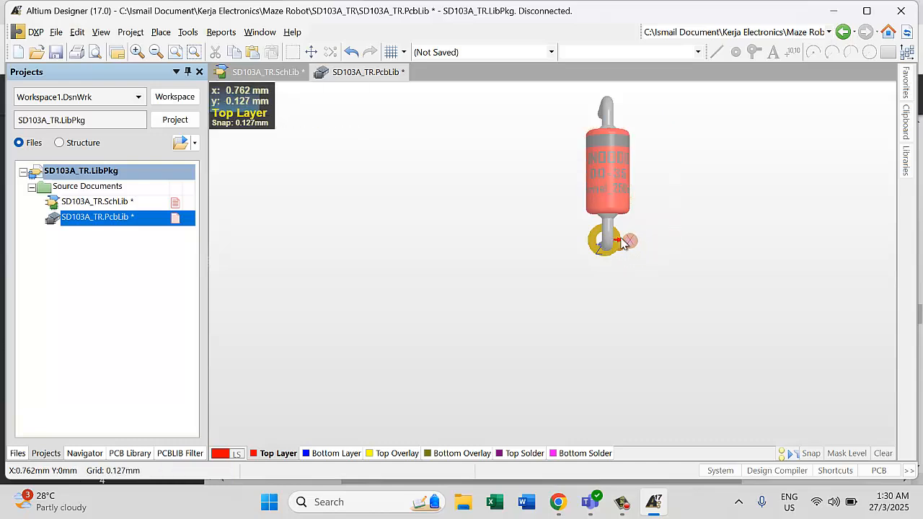
# - Shift the diode's 3D body slightly in the 3D view to centre its lead in the pad hole
pyautogui.keyDown('ctrl'); pyautogui.scroll(2, 620, 240); pyautogui.keyUp('ctrl')
pyautogui.keyDown('ctrl'); pyautogui.scroll(2, 619, 235); pyautogui.keyUp('ctrl')
pyautogui.click(615, 246)
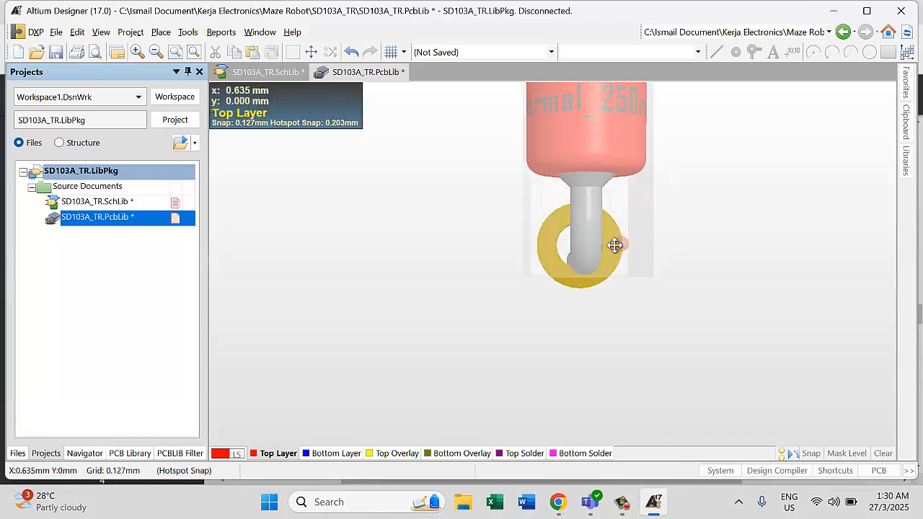
pyautogui.moveTo(606, 136); pyautogui.dragTo(597, 120)
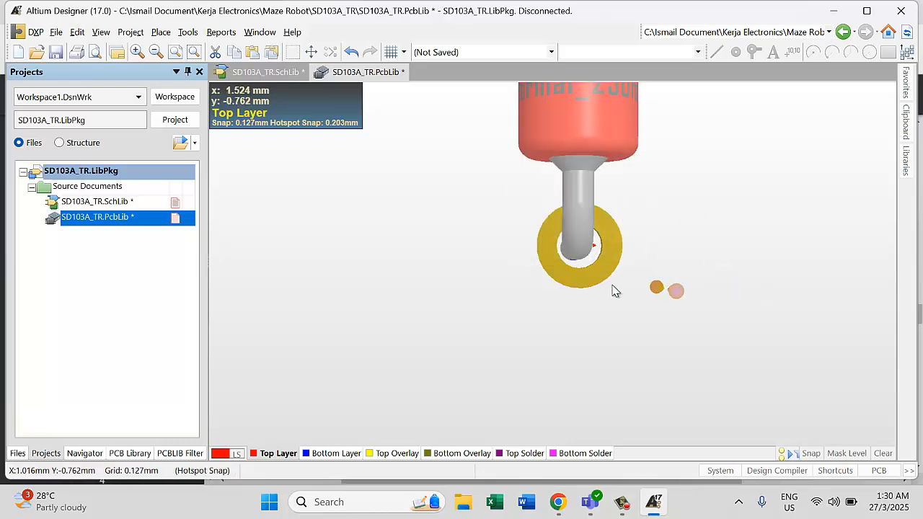
# - Set the rotation of pad 1 to 90 degrees and its hole size to 0.7 mm
pyautogui.click(590, 277)
pyautogui.doubleClick(590, 279)
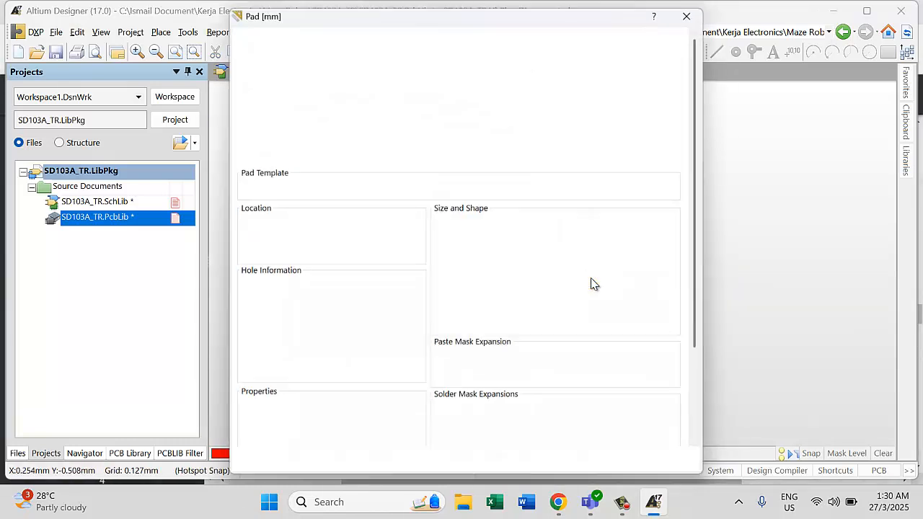
pyautogui.doubleClick(320, 254)
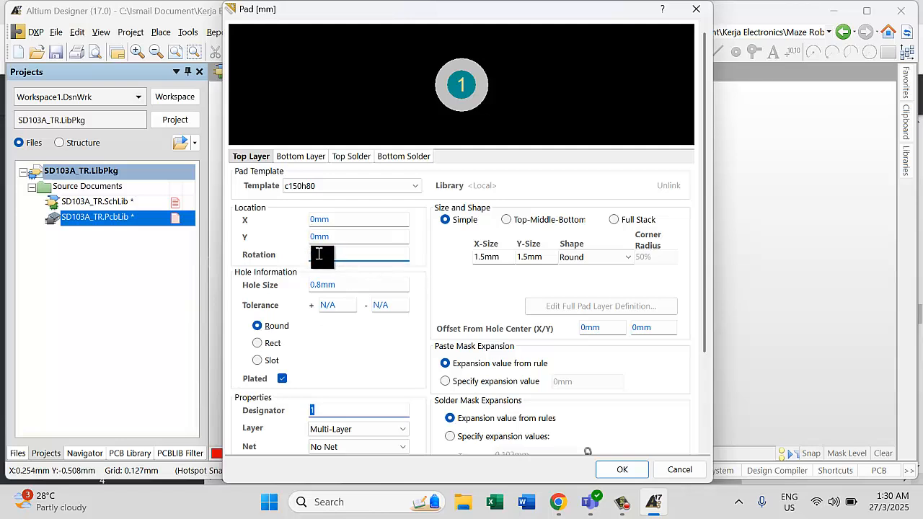
pyautogui.write('90')
pyautogui.doubleClick(320, 282)
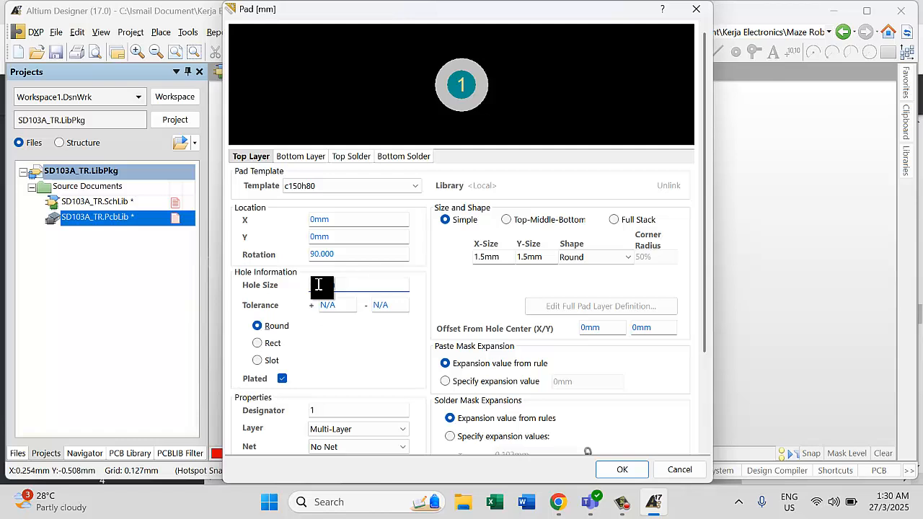
pyautogui.write('6mm')
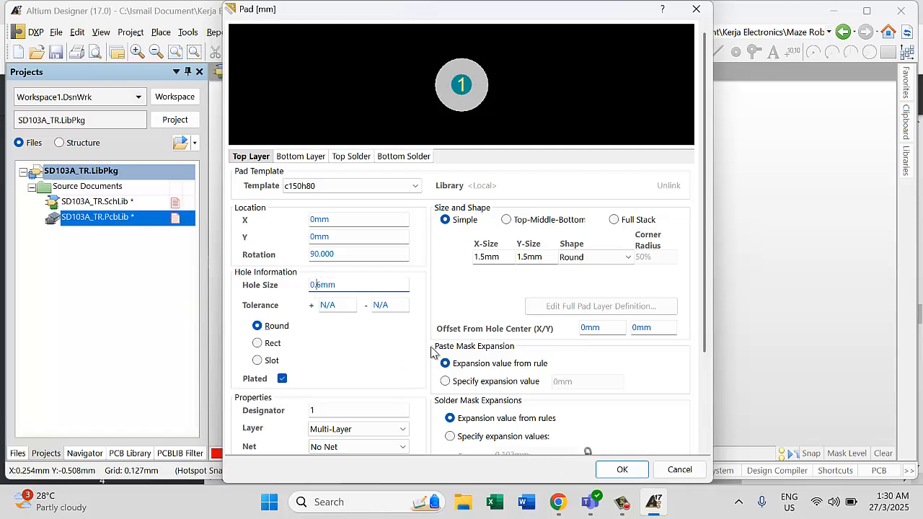
pyautogui.write('7')
pyautogui.click(621, 470)
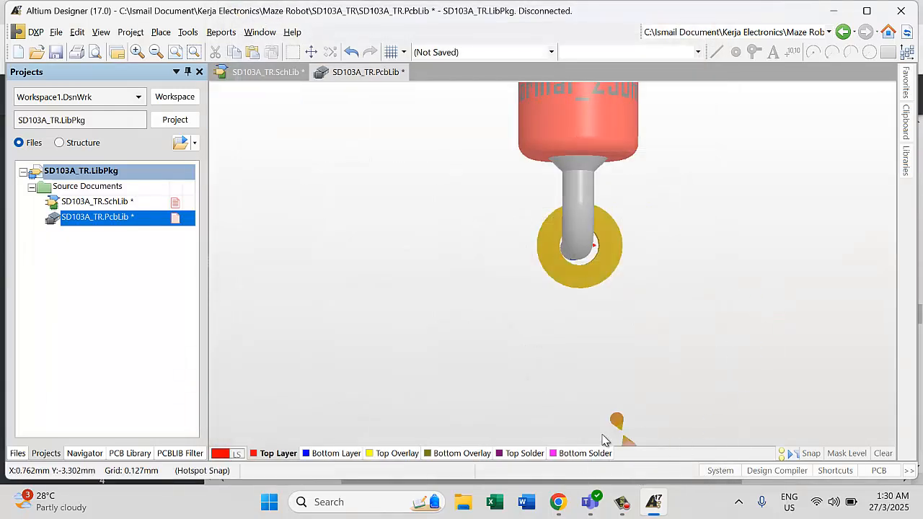
# - Return to the 2D view and review the location, rotation and hole size of pad 1
pyautogui.press('2')
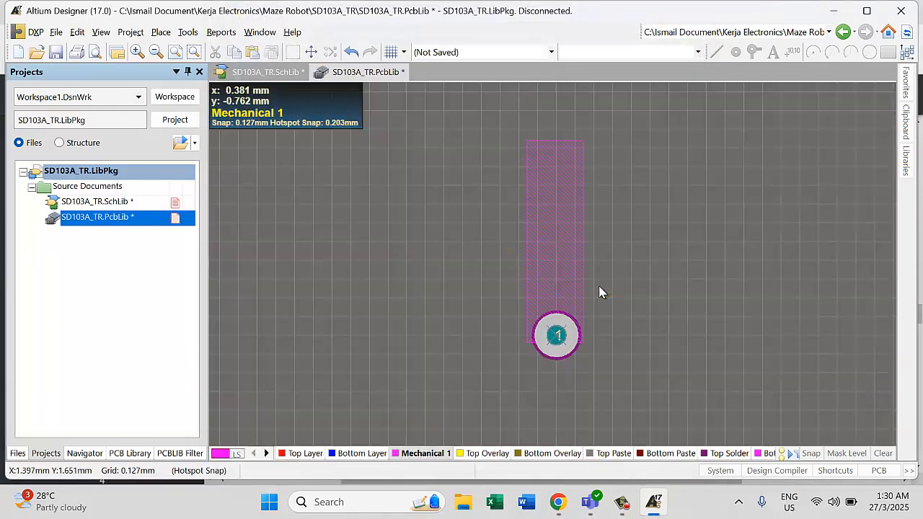
pyautogui.click(564, 350)
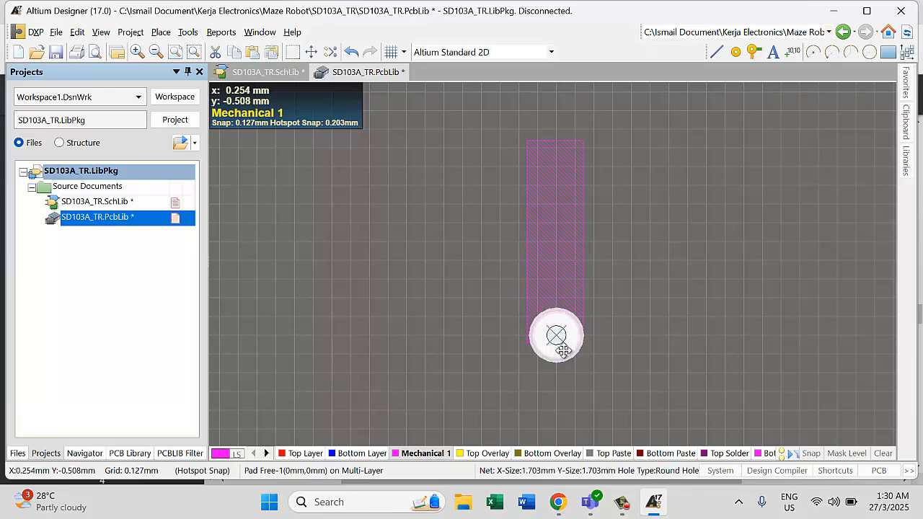
pyautogui.doubleClick(563, 350)
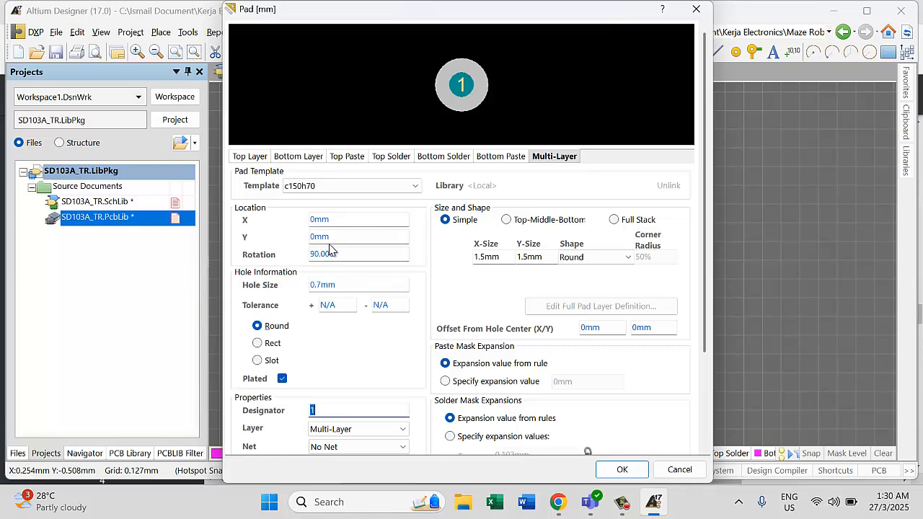
pyautogui.click(619, 473)
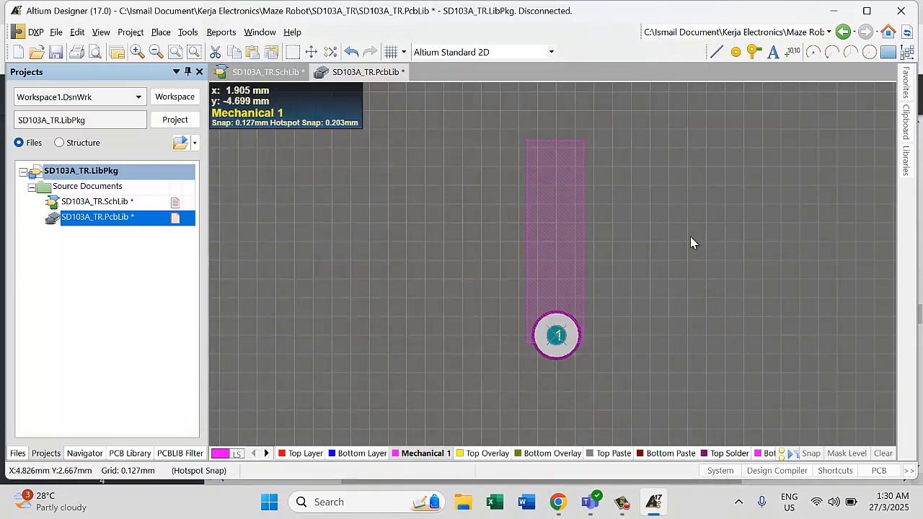
# - Place pad 2 over the upper end of the diode's 3D body outline, with its hole size matching pad 1
pyautogui.click(160, 32)
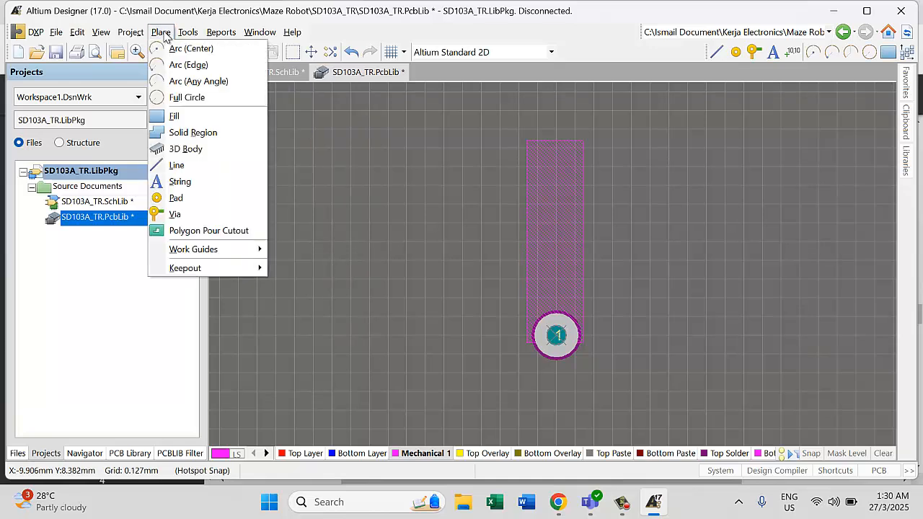
pyautogui.click(176, 199)
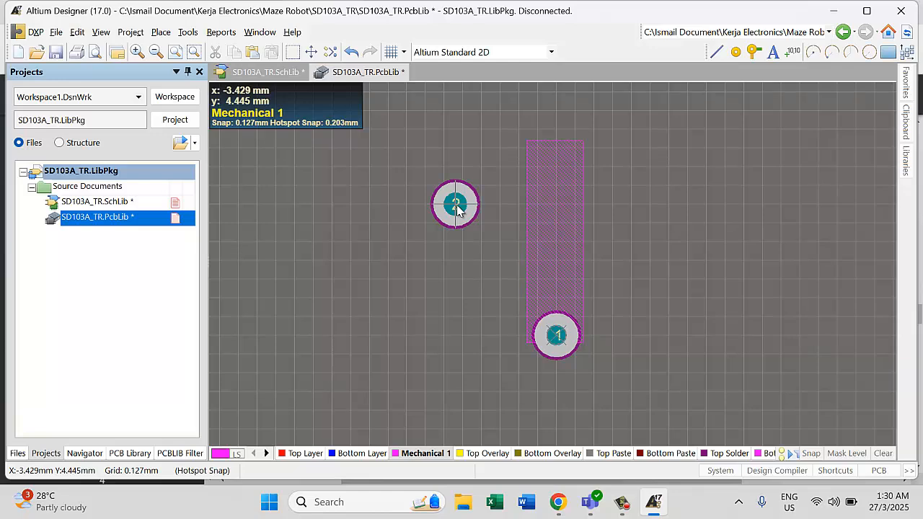
pyautogui.press('Tab')
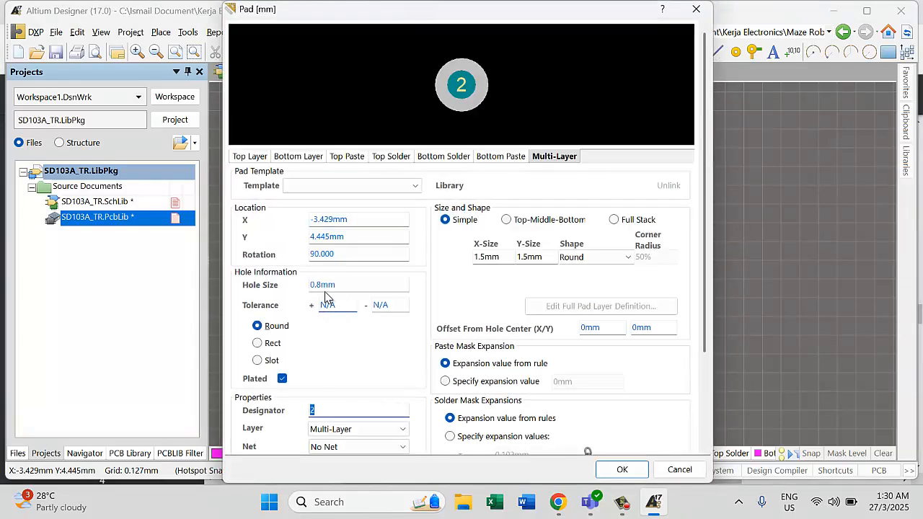
pyautogui.doubleClick(320, 287)
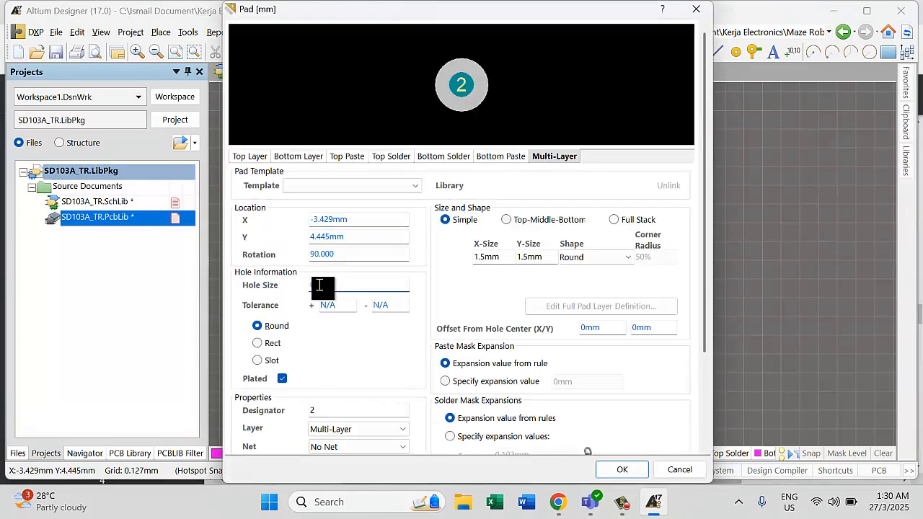
pyautogui.click(621, 470)
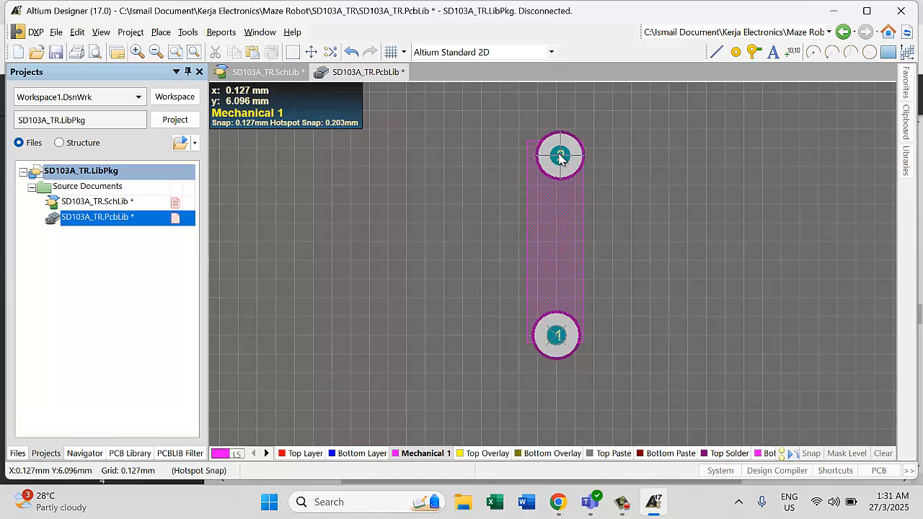
pyautogui.click(560, 156)
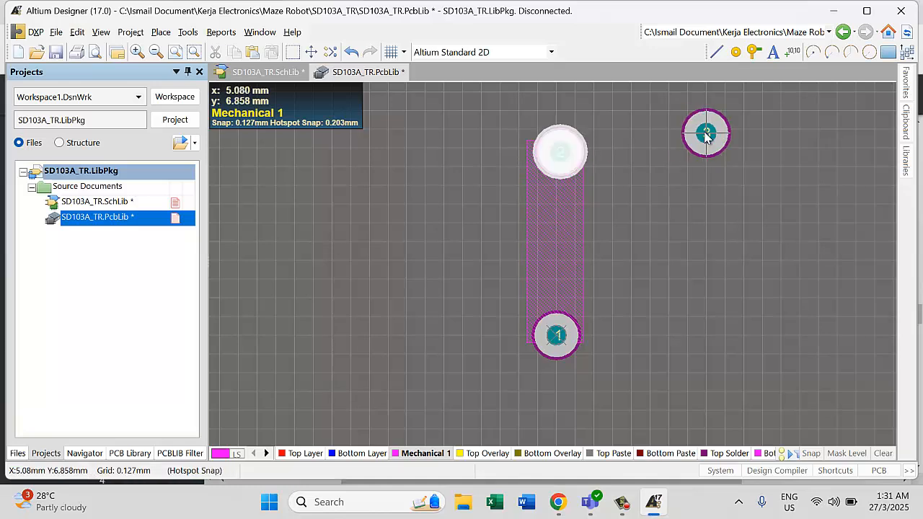
pyautogui.rightClick(577, 154)
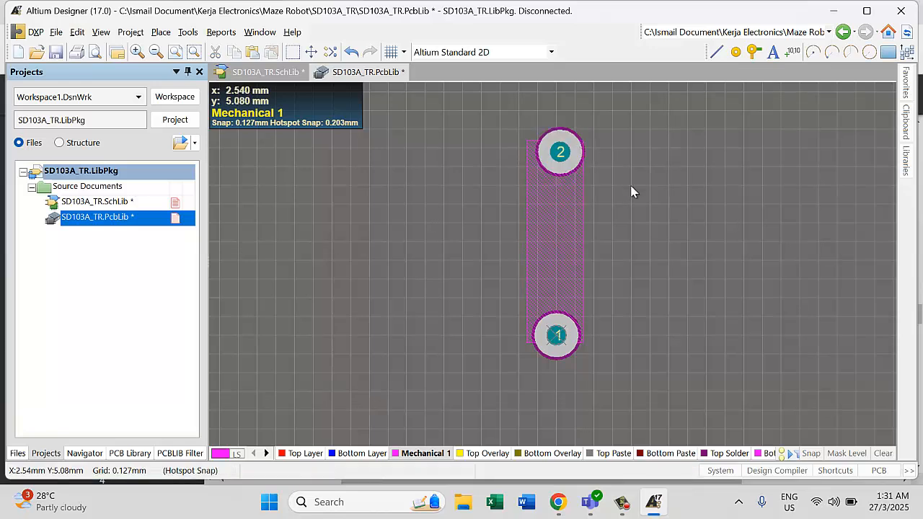
# - Move pad 2 so its hole surrounds the diode's upper lead, checking the alignment in 3D
pyautogui.press('3')
pyautogui.scroll(6, 651, 200)
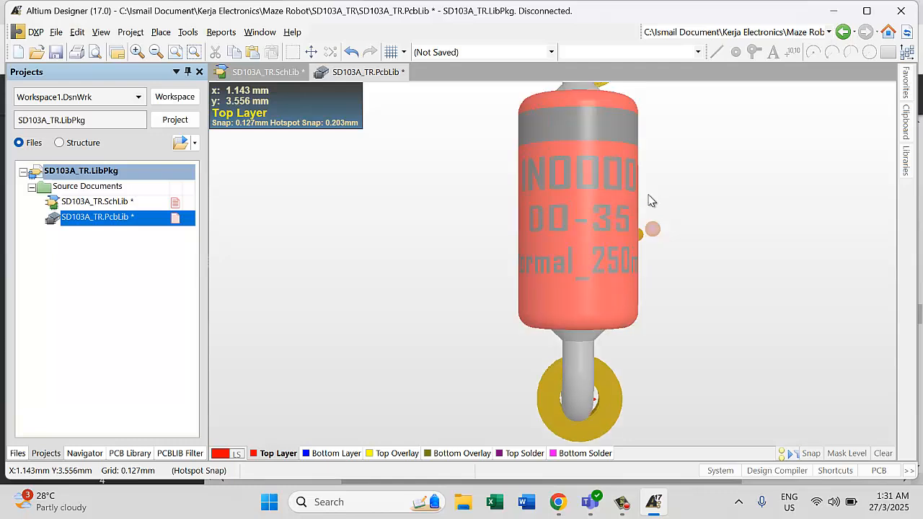
pyautogui.scroll(4, 651, 200)
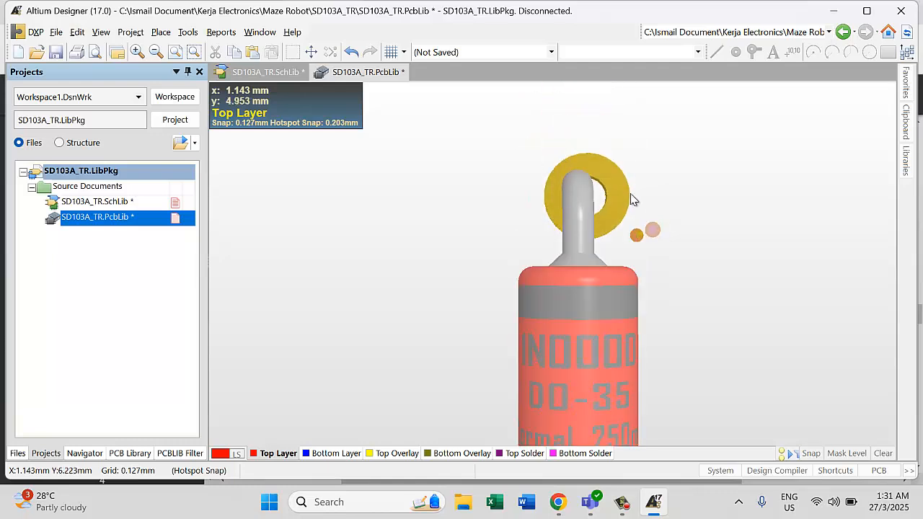
pyautogui.click(613, 178)
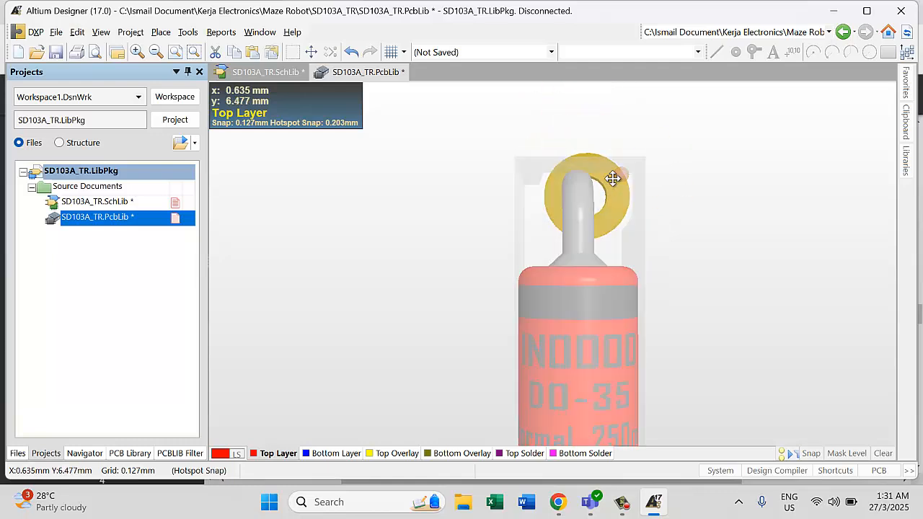
pyautogui.click(592, 158)
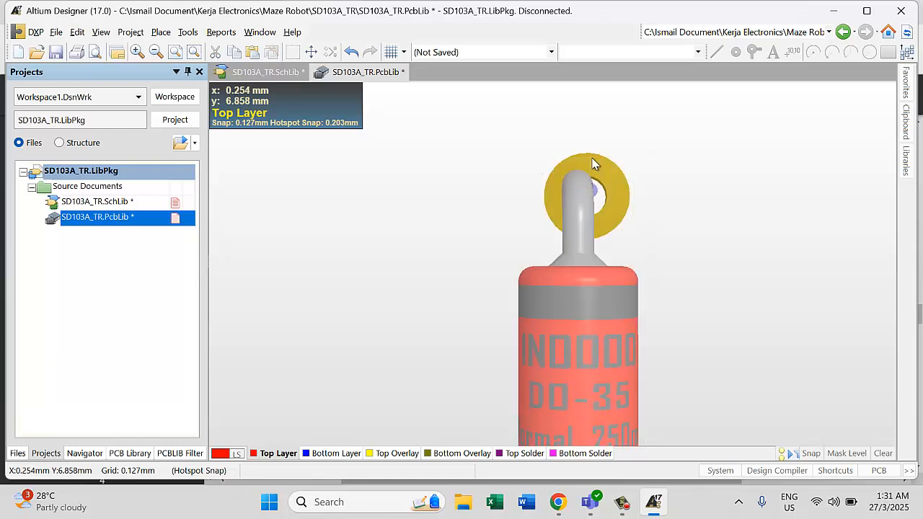
pyautogui.click(596, 170)
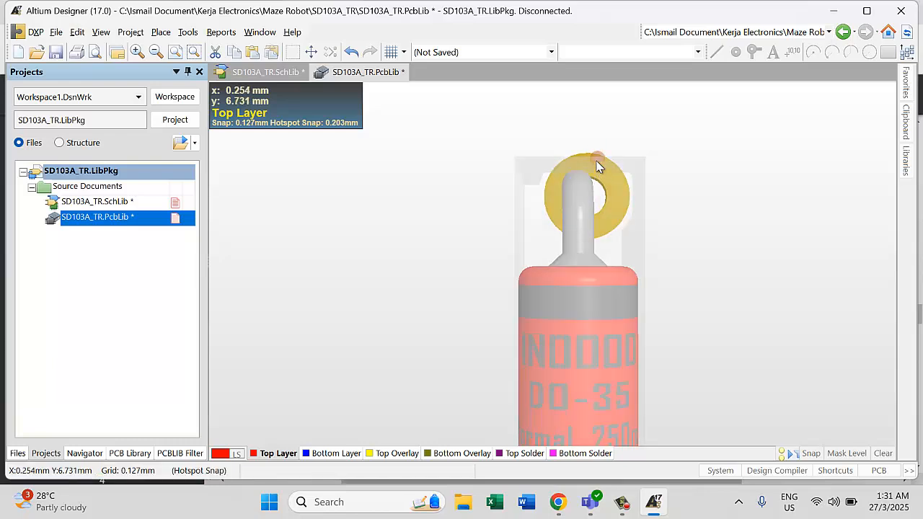
pyautogui.press('2')
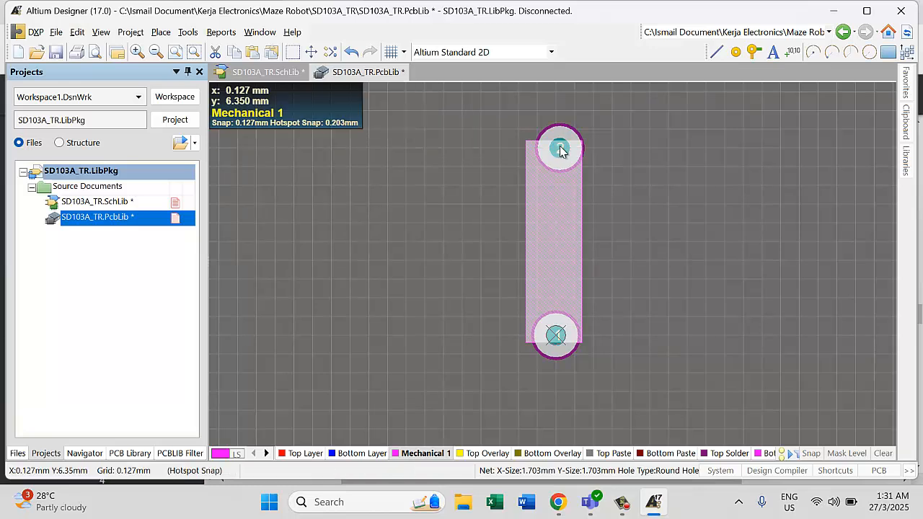
pyautogui.press('3')
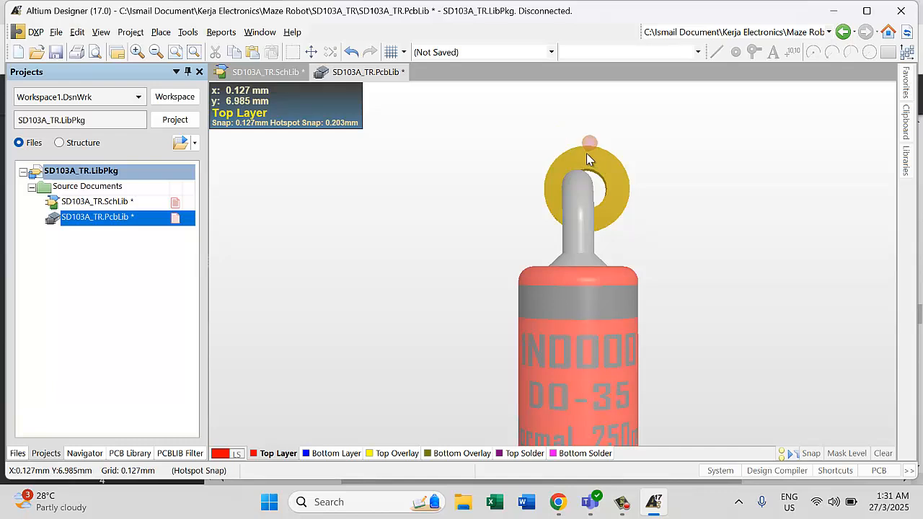
pyautogui.click(585, 191)
pyautogui.click(588, 158)
pyautogui.moveTo(580, 149); pyautogui.dragTo(579, 189)
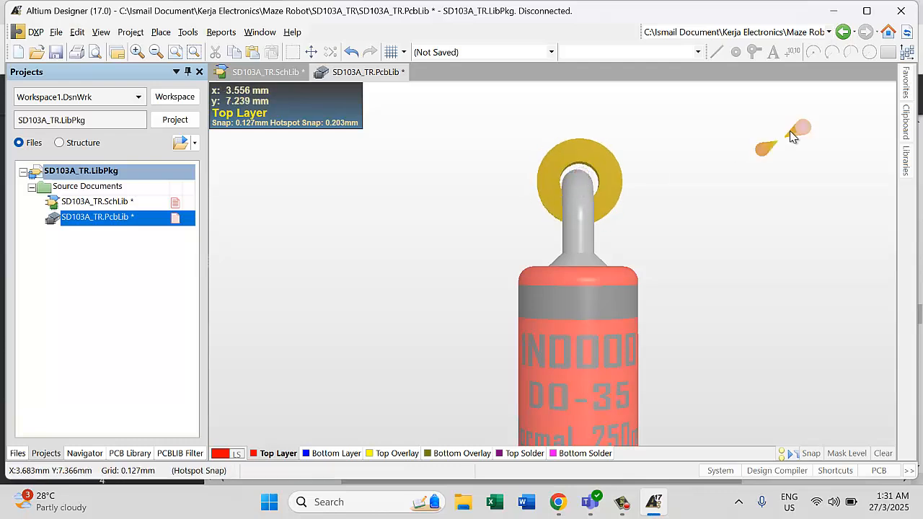
# - Set the snap grid to 0.025 mm and nudge pad 2 to centre its hole on the upper lead
pyautogui.click(396, 52)
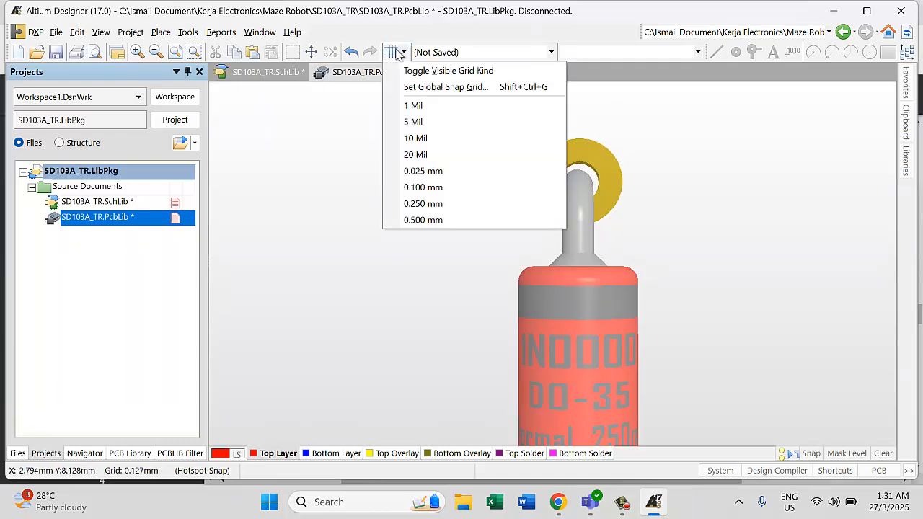
pyautogui.click(427, 171)
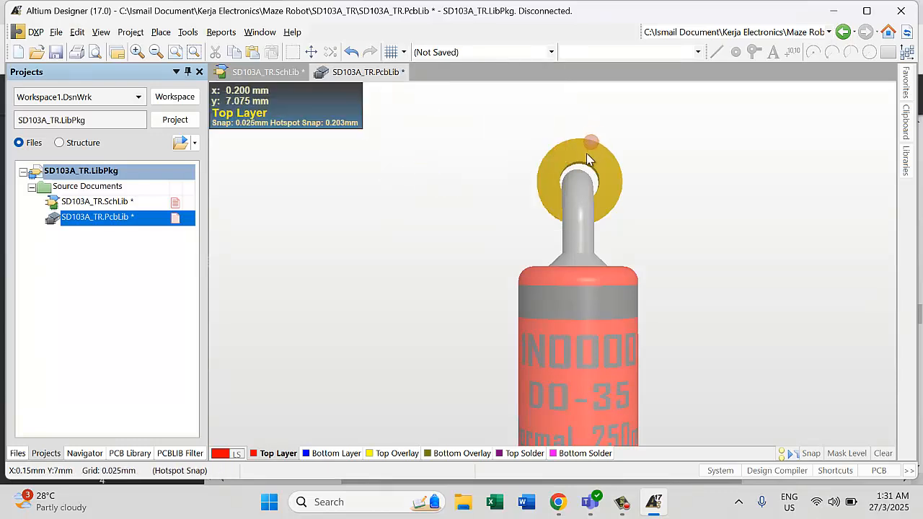
pyautogui.moveTo(579, 181); pyautogui.dragTo(577, 182)
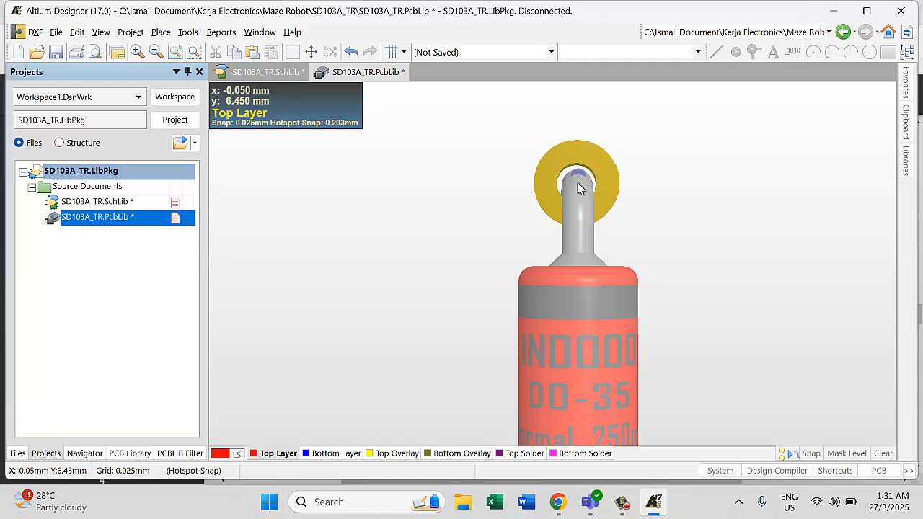
# - Shift the diode's 3D body slightly on the fine grid to centre its lower lead in pad 1's hole
pyautogui.scroll(-7, 643, 206)
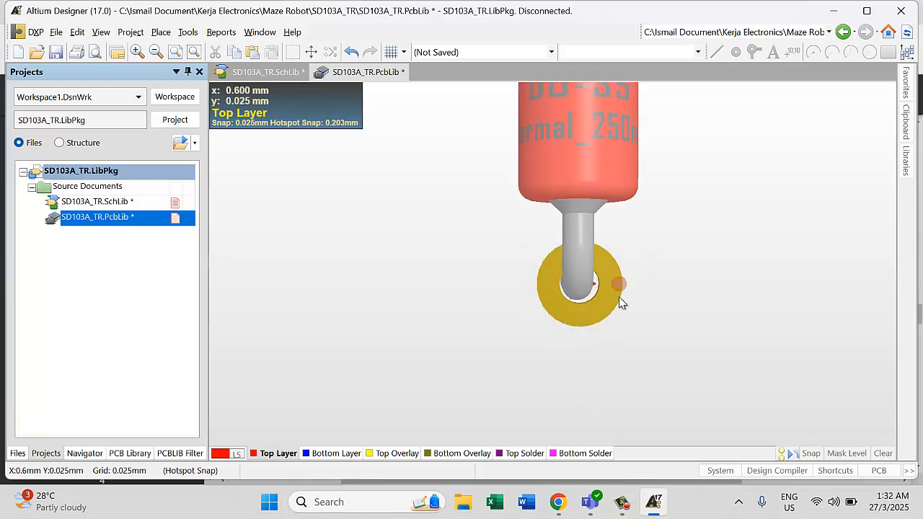
pyautogui.scroll(3, 598, 285)
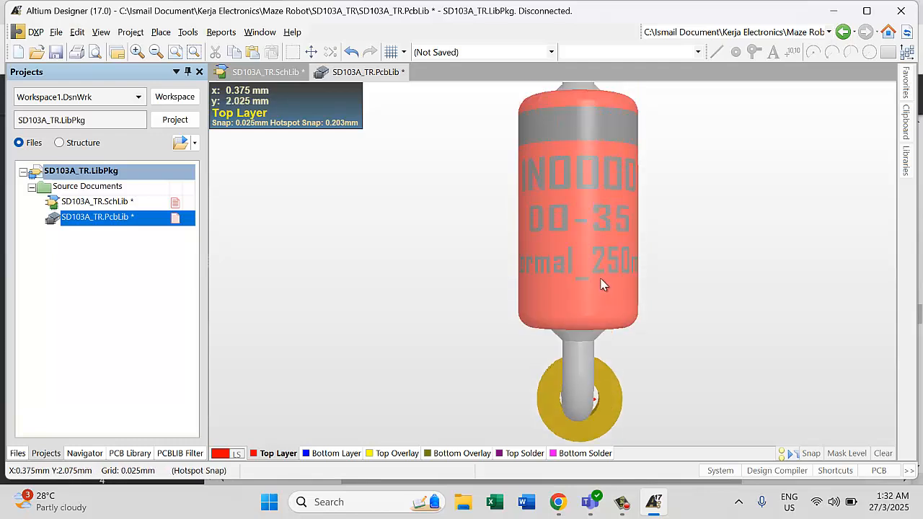
pyautogui.scroll(-3, 600, 267)
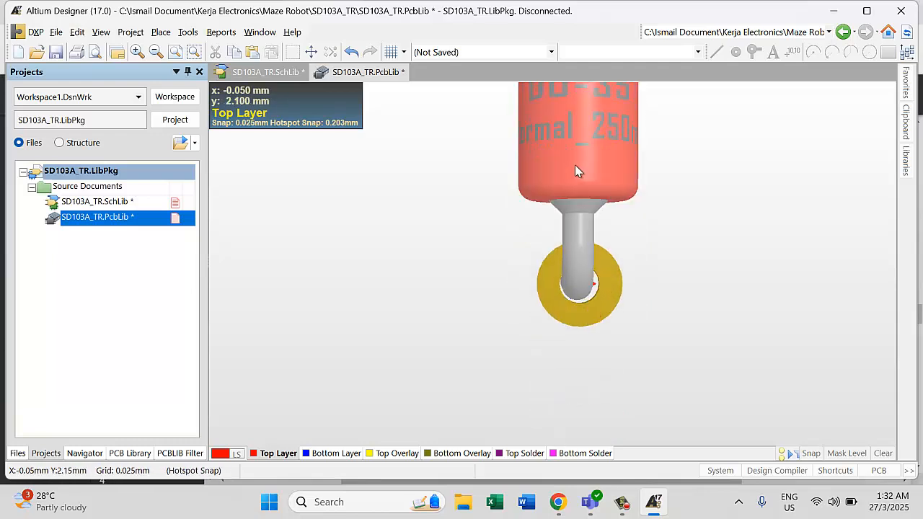
pyautogui.click(523, 103)
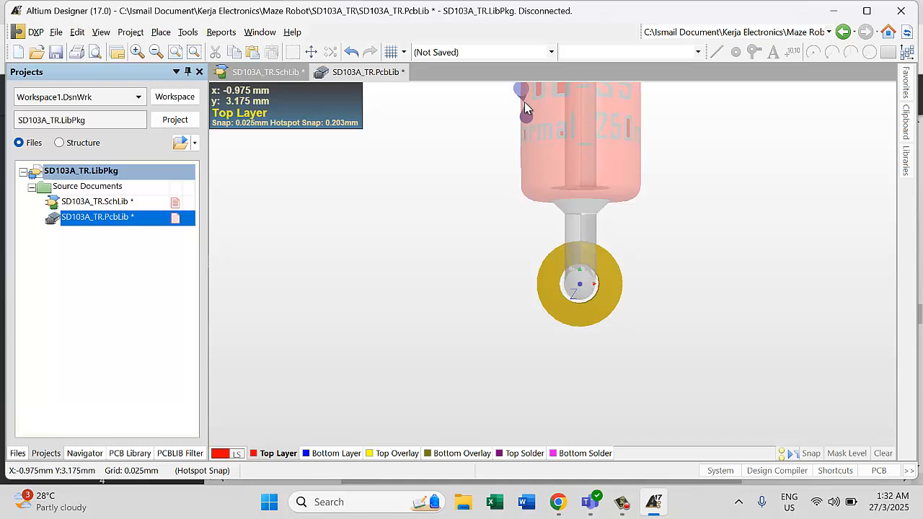
pyautogui.click(522, 102)
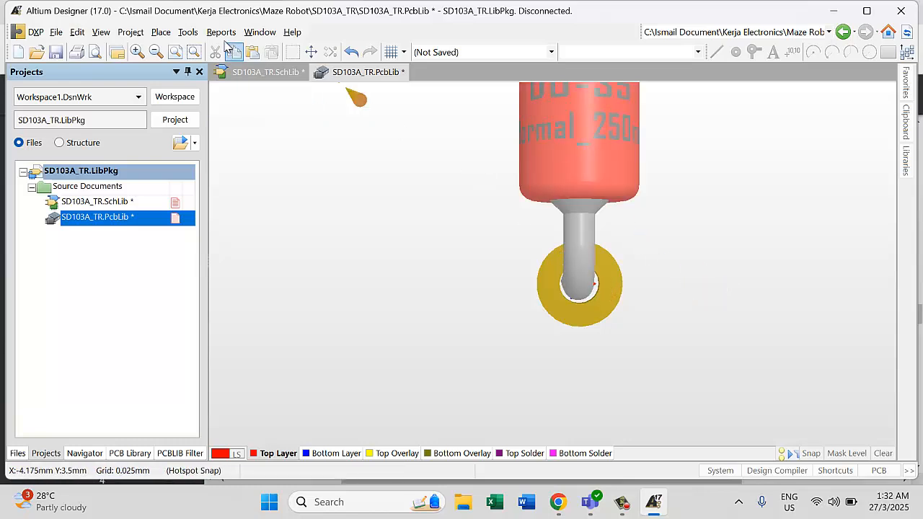
# - Switch back to 2D and check the X and Y location of pad 1 in its properties
pyautogui.press('2')
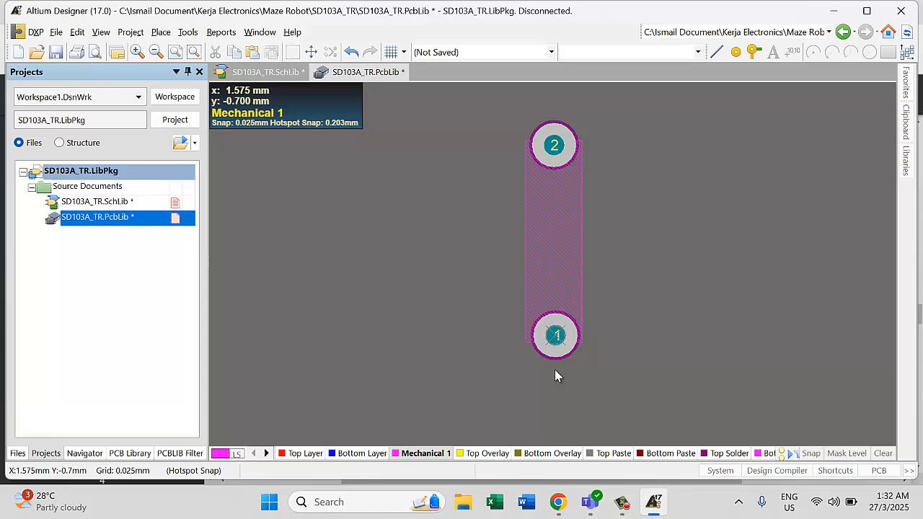
pyautogui.doubleClick(561, 353)
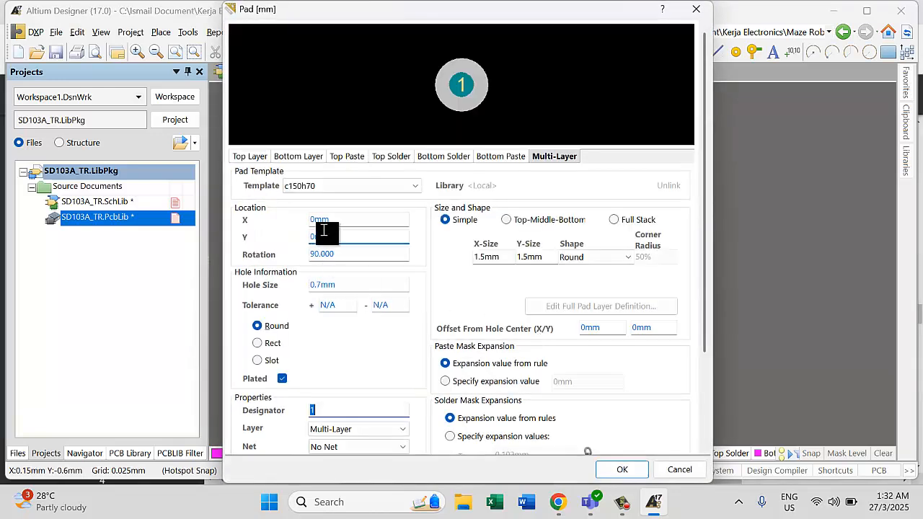
pyautogui.click(623, 470)
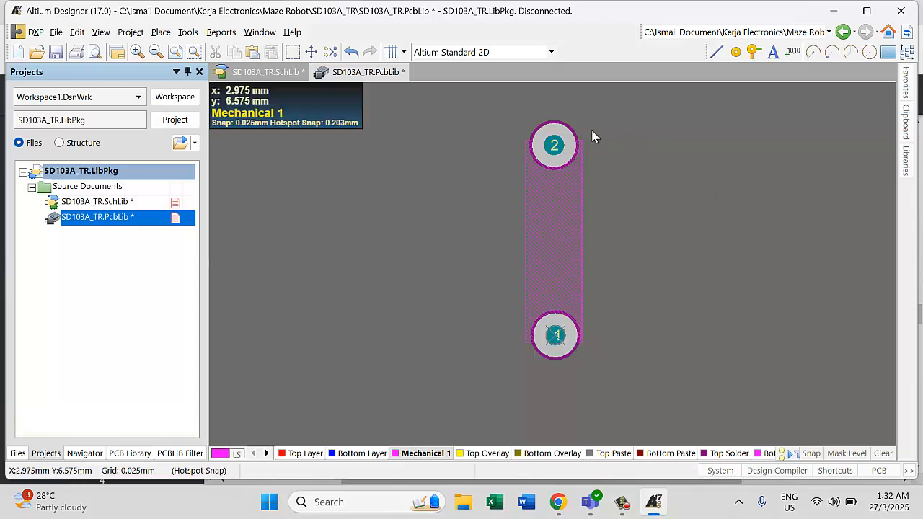
# - Set pad 2's X location to 0 mm so it lines up with pad 1
pyautogui.doubleClick(556, 132)
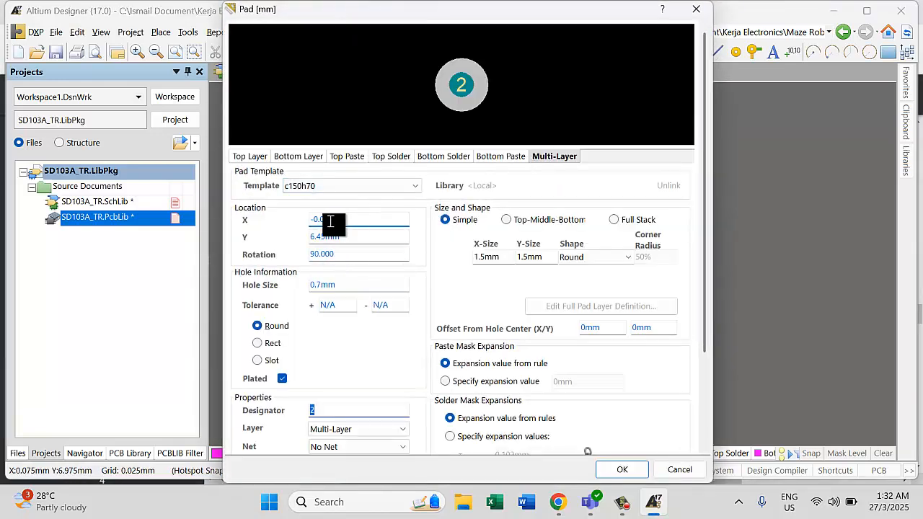
pyautogui.doubleClick(310, 220)
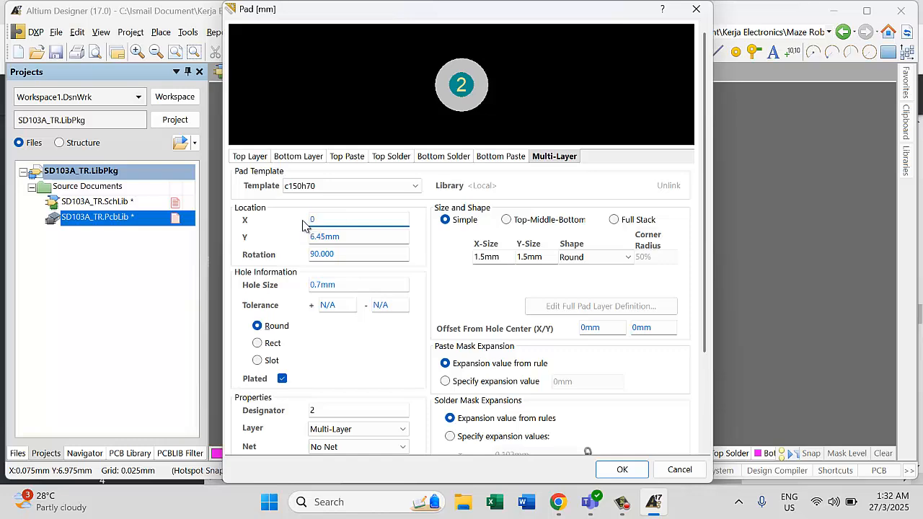
pyautogui.write('0')
pyautogui.press('Return')
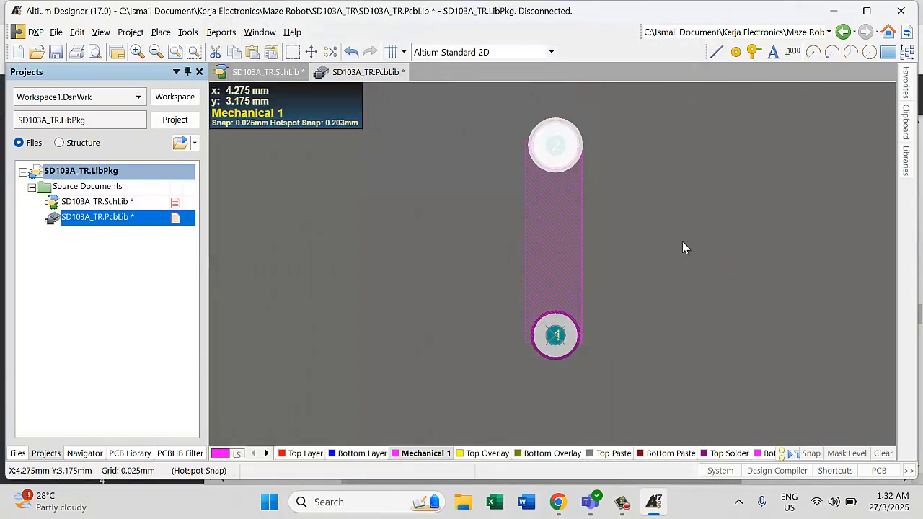
# - Examine the footprint's underside in 3D to see how the diode's leads sit in the pad holes
pyautogui.click(576, 270)
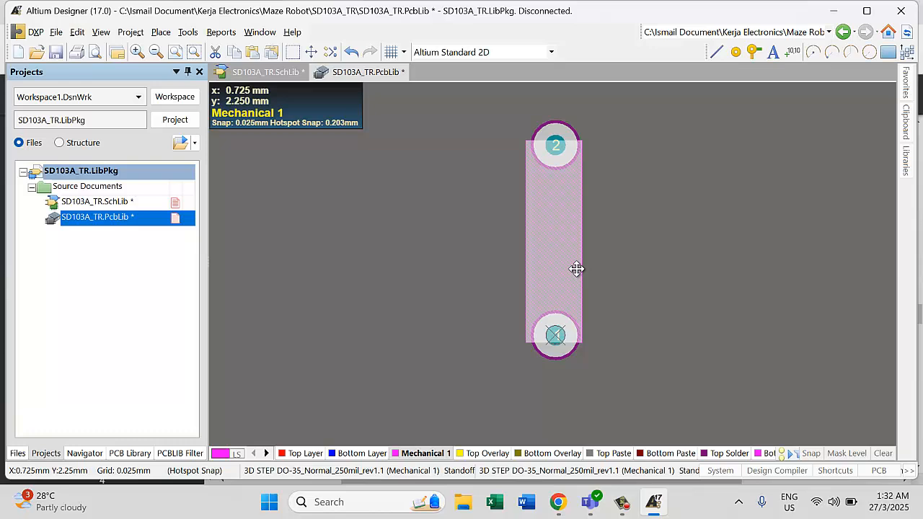
pyautogui.press('3')
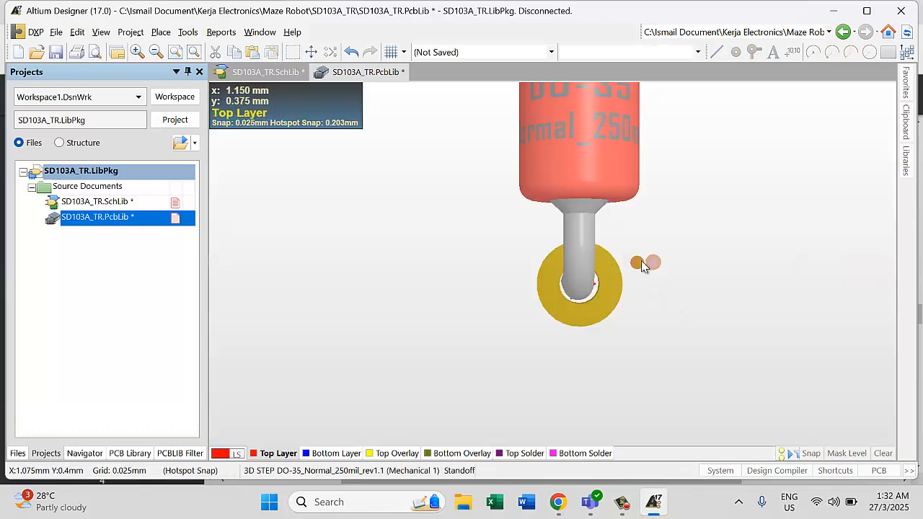
pyautogui.press('shift')
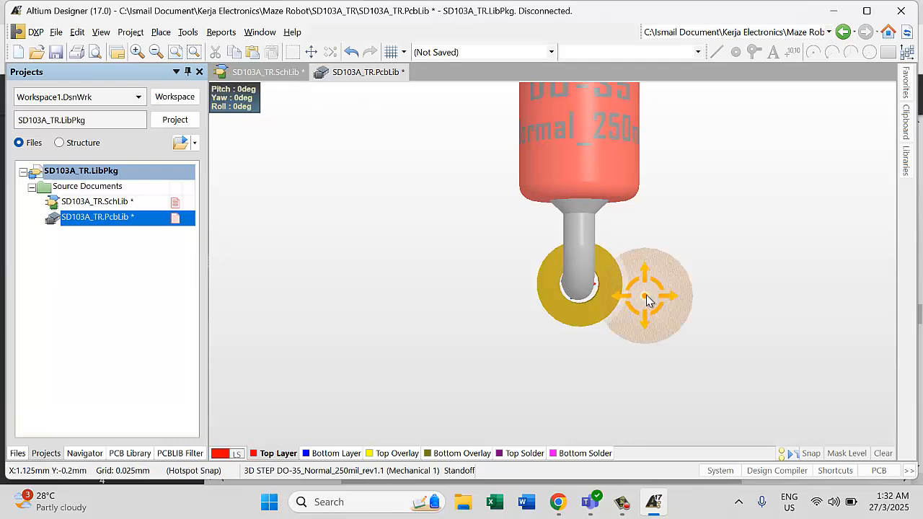
pyautogui.keyDown('shift'); pyautogui.moveTo(645, 299); pyautogui.dragTo(614, 187, button='right'); pyautogui.keyUp('shift')
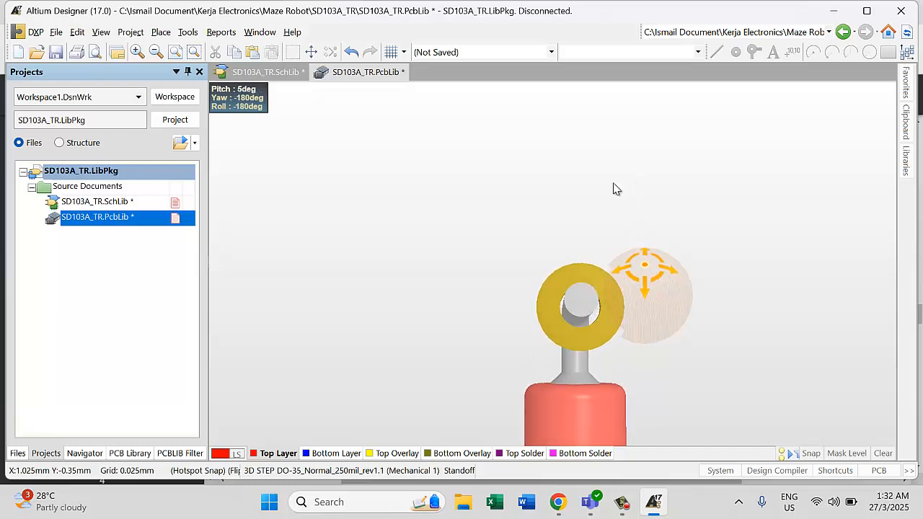
pyautogui.keyDown('ctrl'); pyautogui.scroll(-2, 658, 302); pyautogui.keyUp('ctrl')
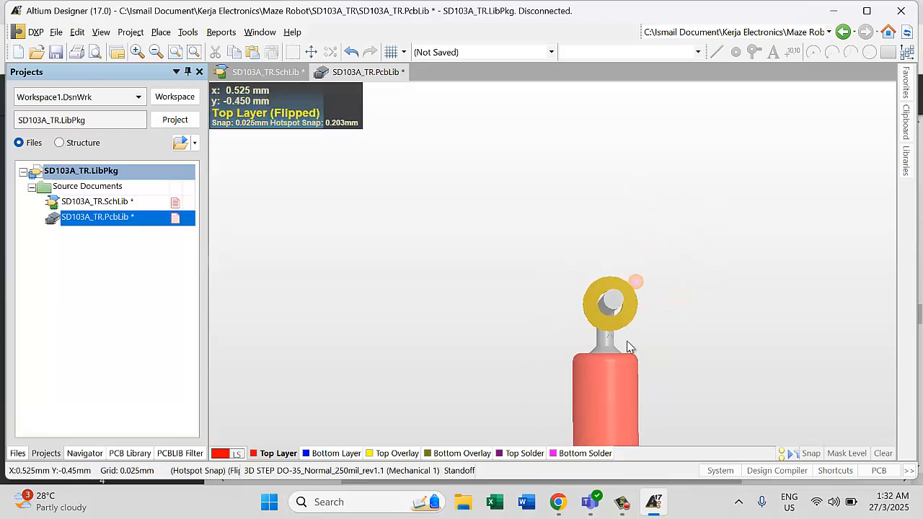
pyautogui.keyDown('shift'); pyautogui.moveTo(684, 367); pyautogui.dragTo(653, 336, button='right'); pyautogui.keyUp('shift')
pyautogui.scroll(-5, 659, 321)
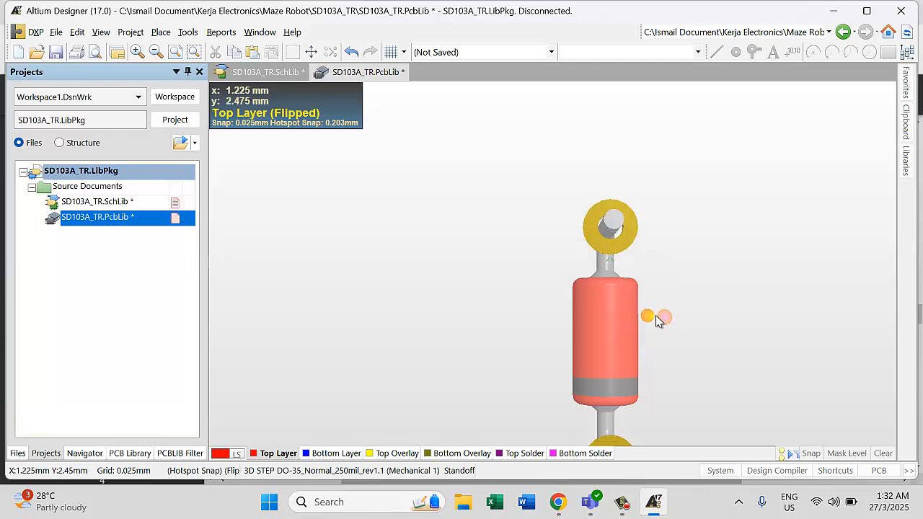
pyautogui.press('2')
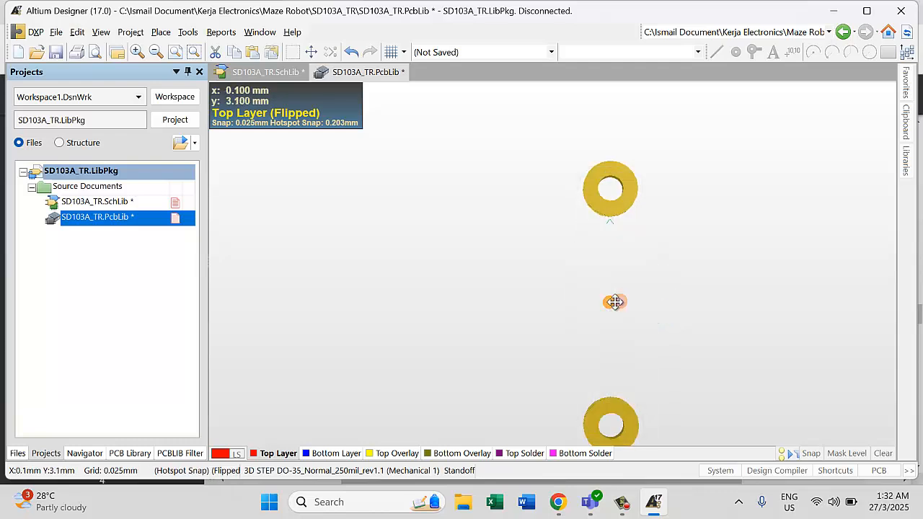
# - Adjust the diode 3D body's standoff height, trying 5 mm before a smaller value, and shift the body to realign a lead with its hole
pyautogui.doubleClick(614, 302)
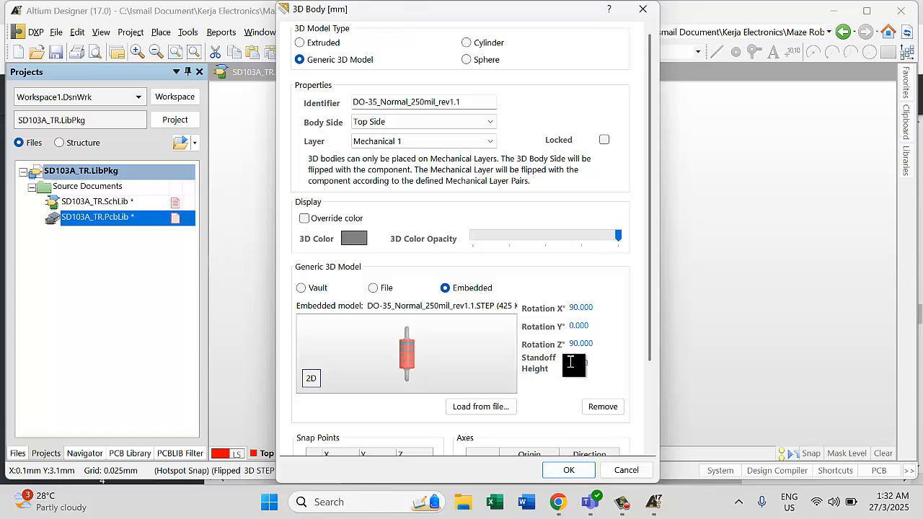
pyautogui.press('Return')
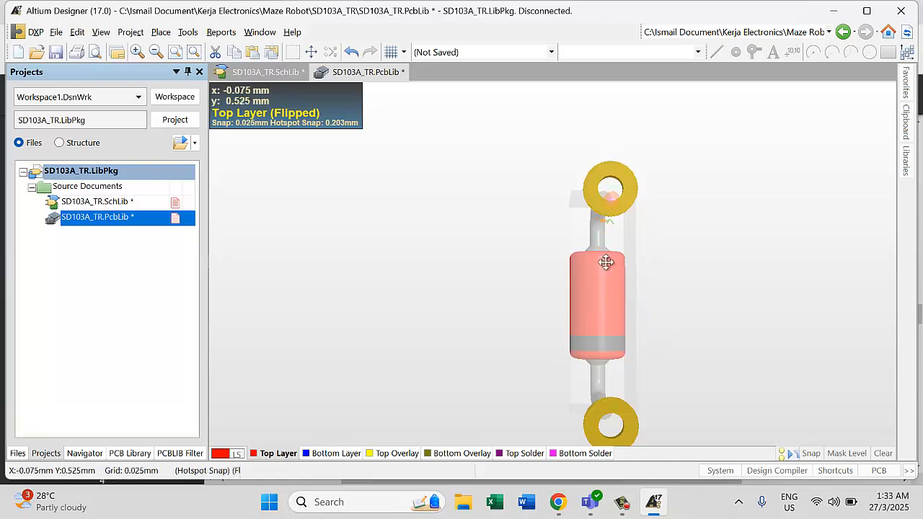
pyautogui.doubleClick(613, 314)
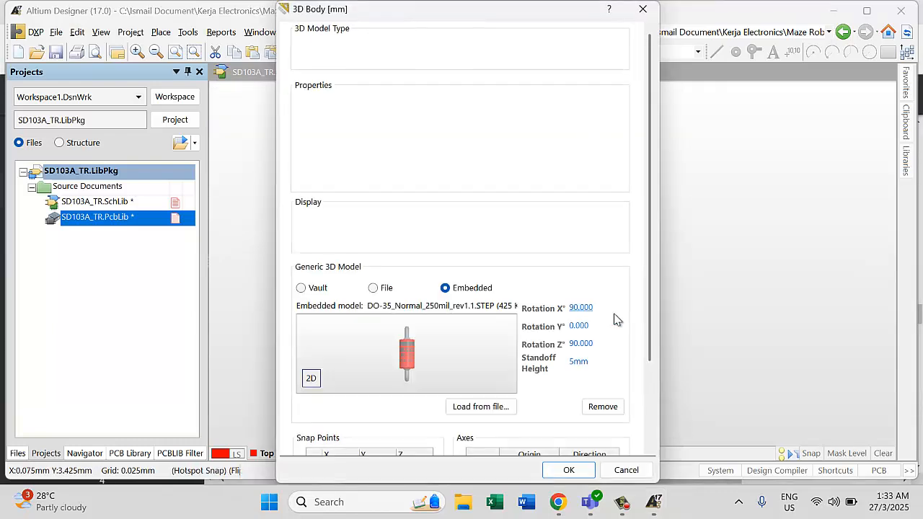
pyautogui.click(573, 364)
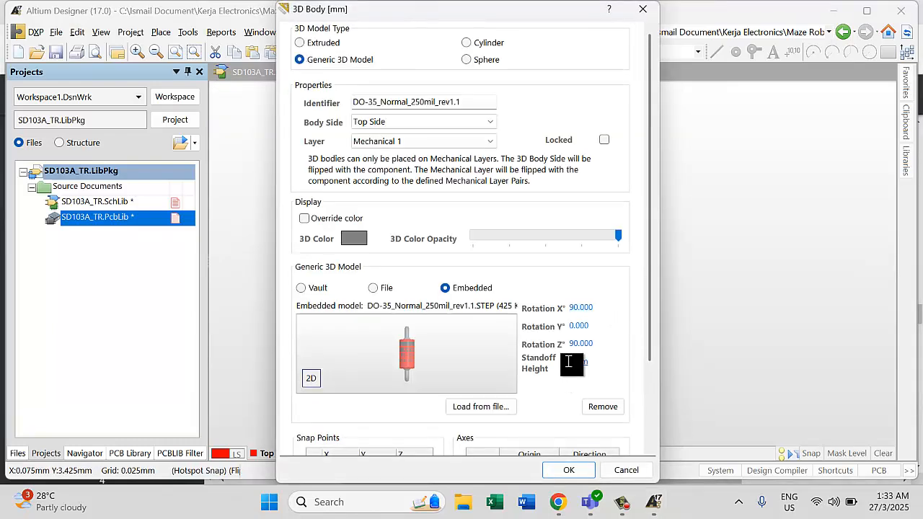
pyautogui.click(579, 473)
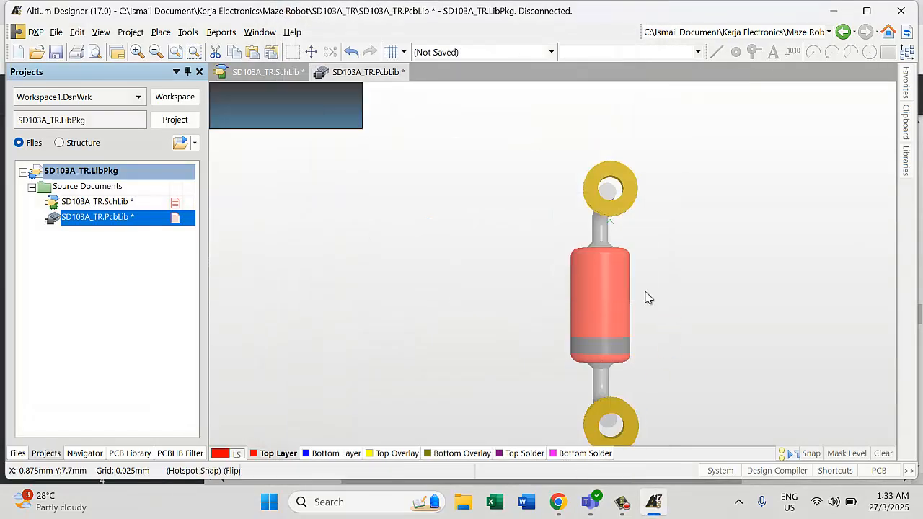
pyautogui.moveTo(607, 305); pyautogui.dragTo(580, 315)
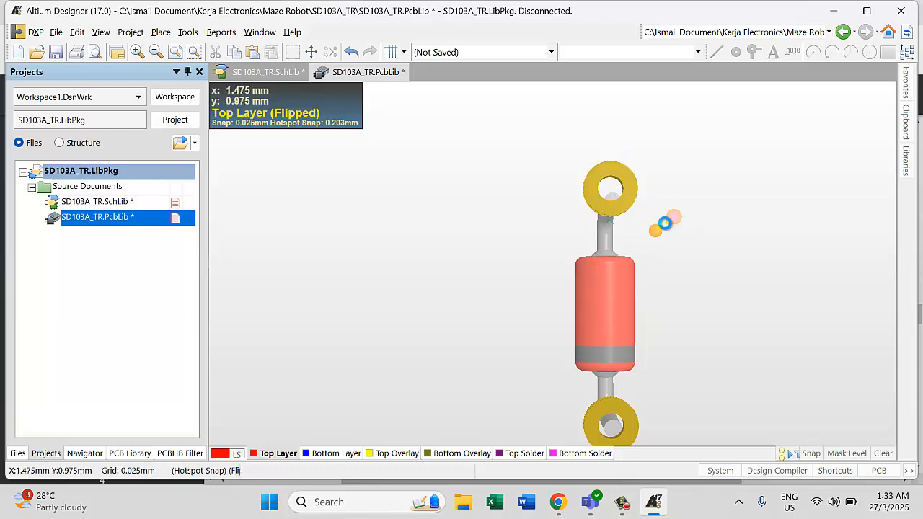
# - Try a Y location of 6 mm for pad 2 and check the lead alignment from below in 3D
pyautogui.press('2')
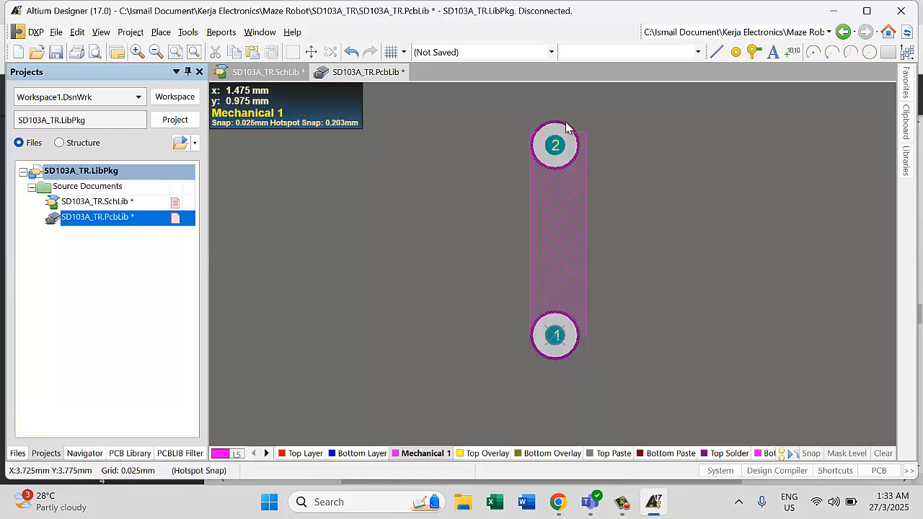
pyautogui.doubleClick(561, 128)
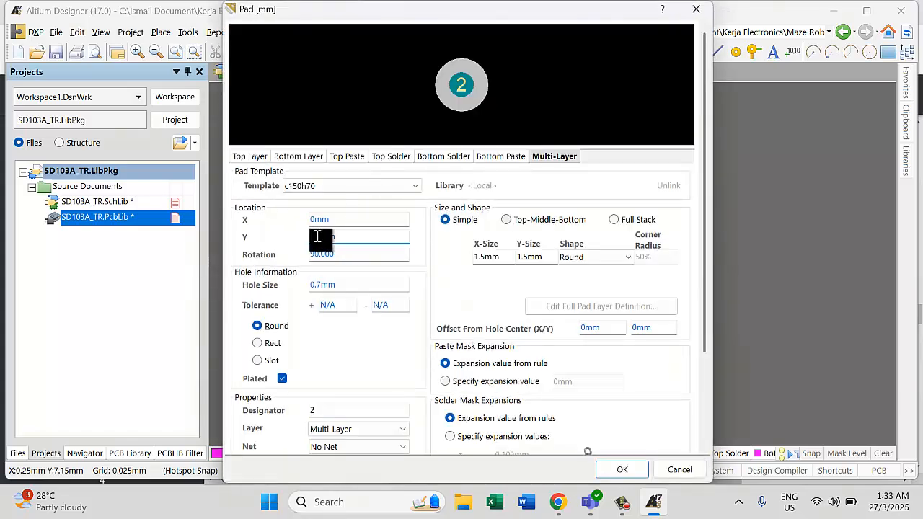
pyautogui.press('Return')
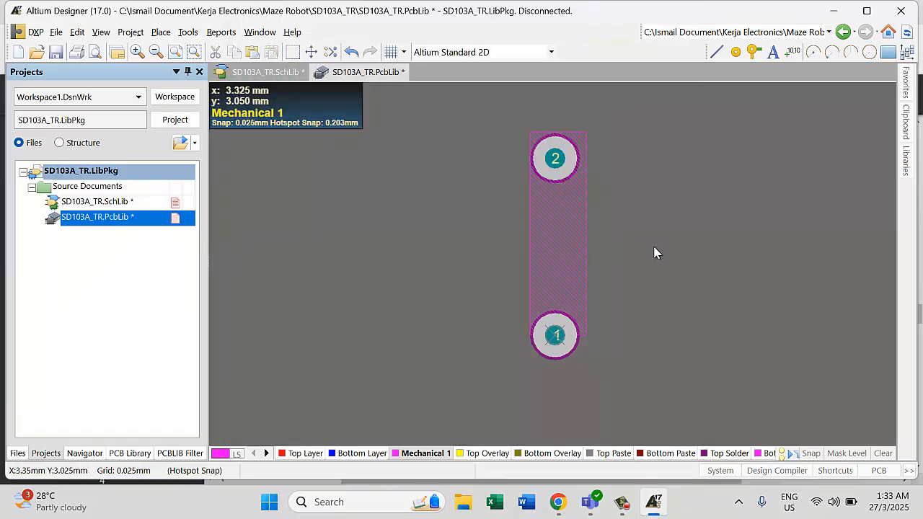
pyautogui.press('3')
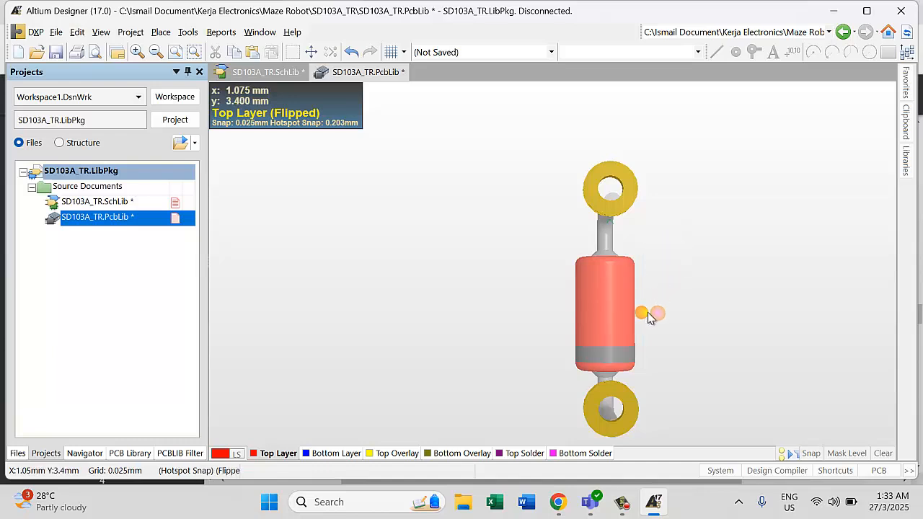
pyautogui.scroll(1, 644, 296)
pyautogui.scroll(-4, 644, 296)
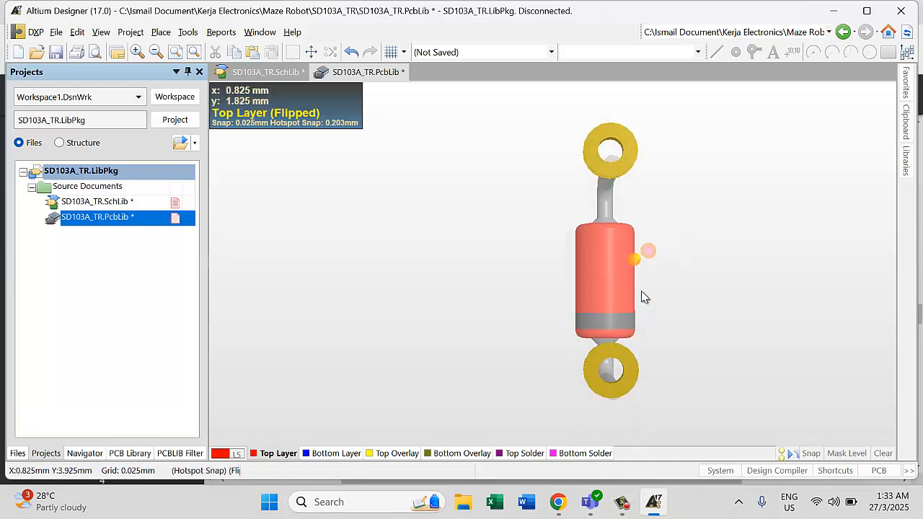
pyautogui.scroll(-3, 644, 296)
pyautogui.scroll(2, 644, 296)
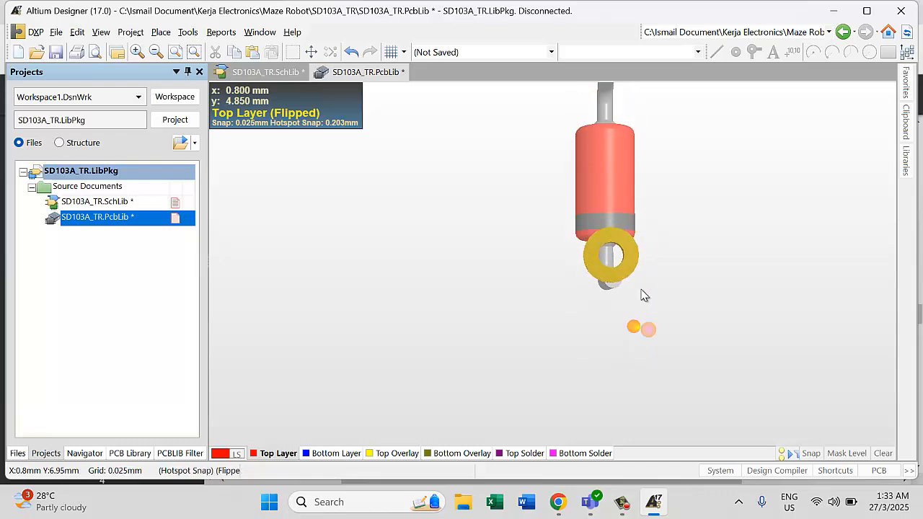
# - Set pad 2's Y location to slightly more than 6 mm in the 2D view
pyautogui.press('2')
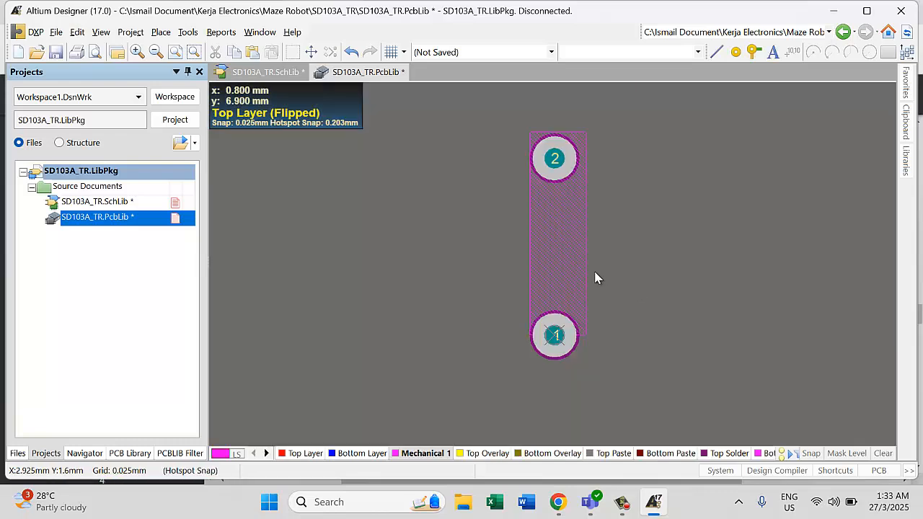
pyautogui.click(558, 159)
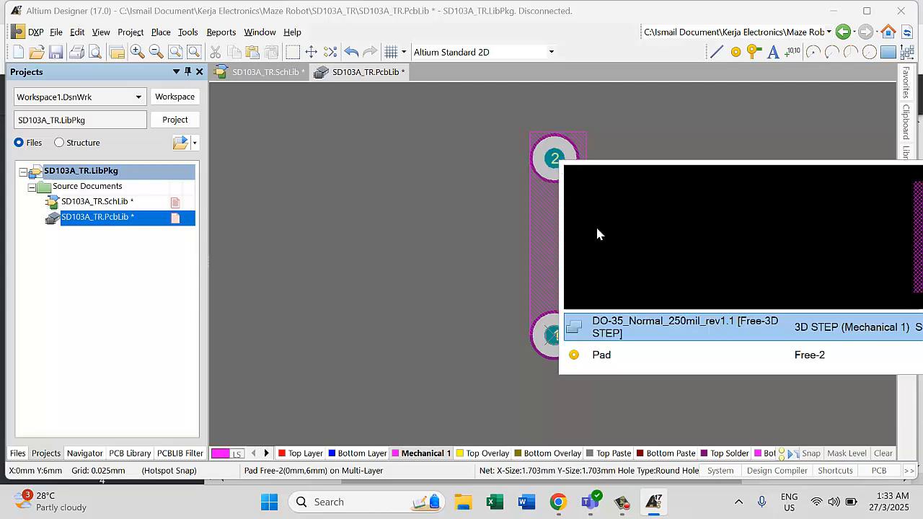
pyautogui.click(617, 356)
pyautogui.press('Delete')
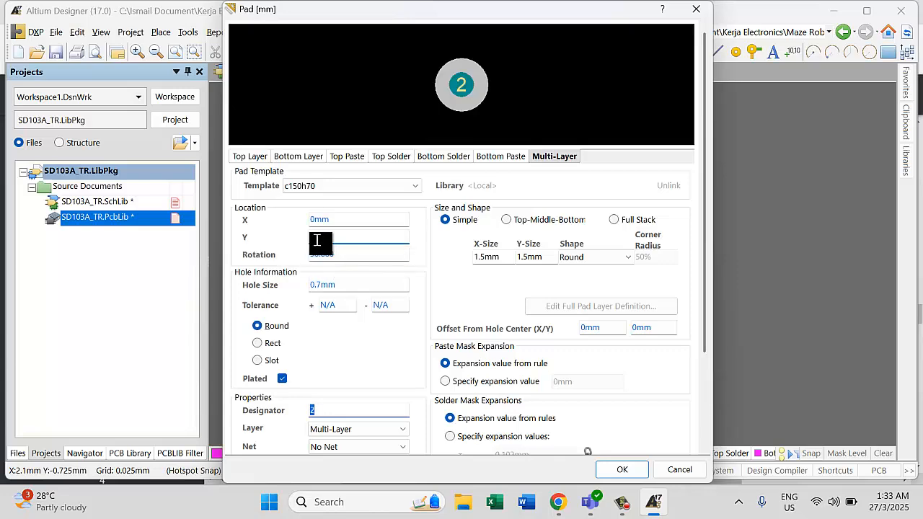
pyautogui.doubleClick(326, 240)
pyautogui.write('6.')
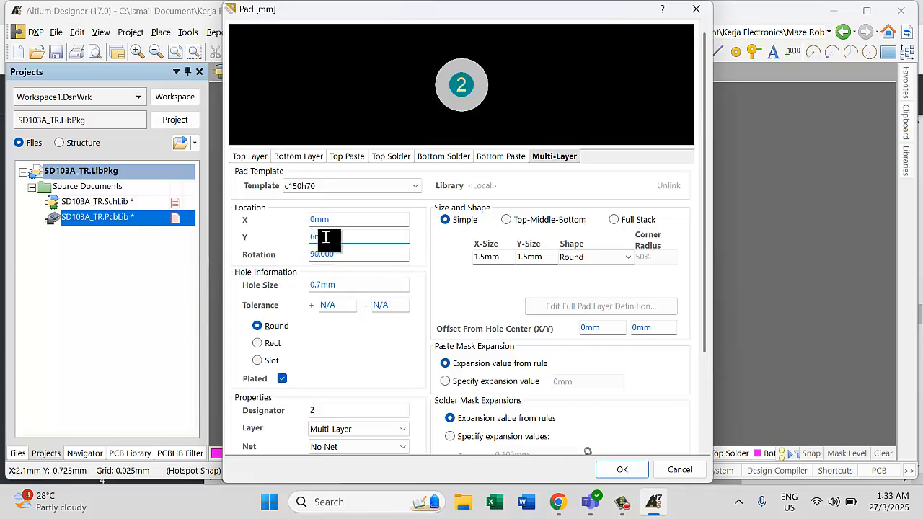
pyautogui.press('Return')
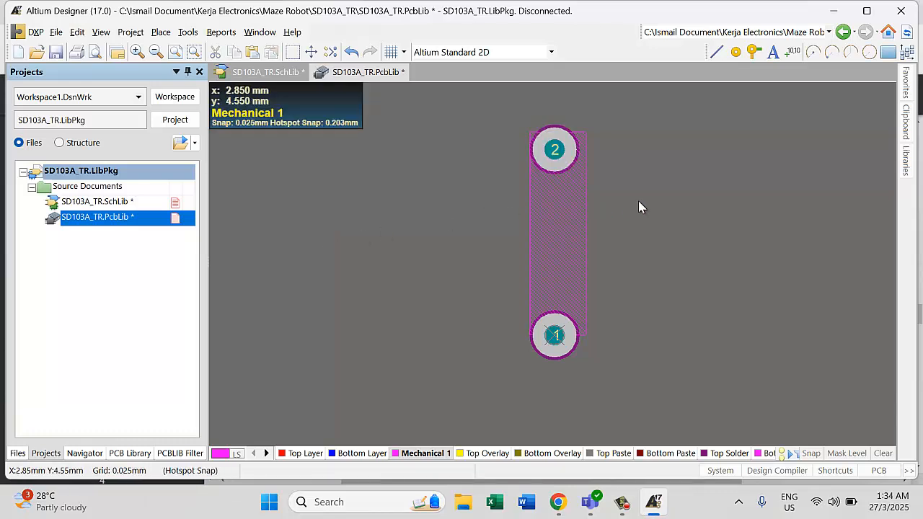
# - Reposition the diode's 3D body in both 2D and 3D views so its two leads sit centred in the pad holes
pyautogui.click(582, 225)
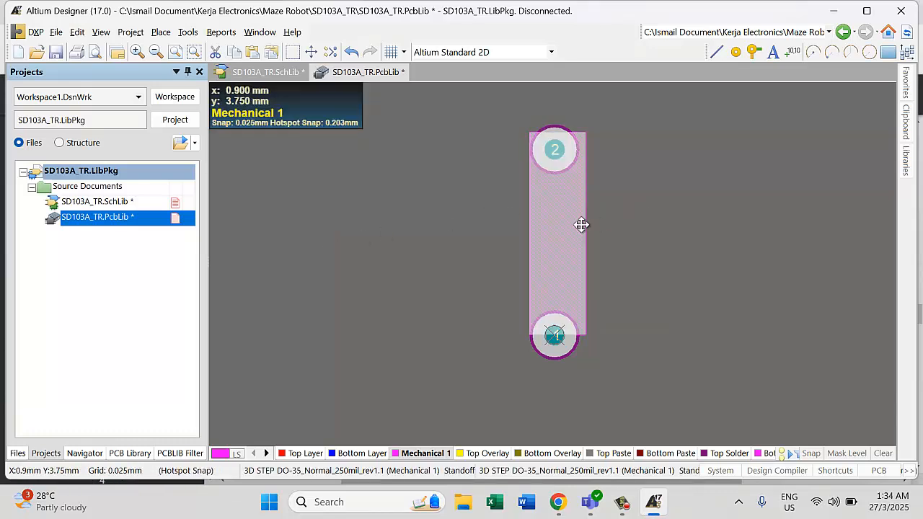
pyautogui.moveTo(582, 225); pyautogui.dragTo(582, 232)
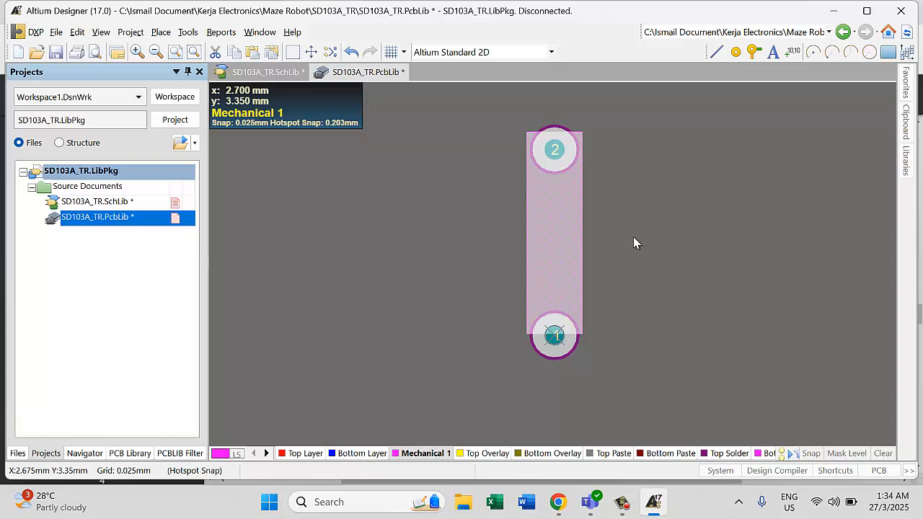
pyautogui.press('3')
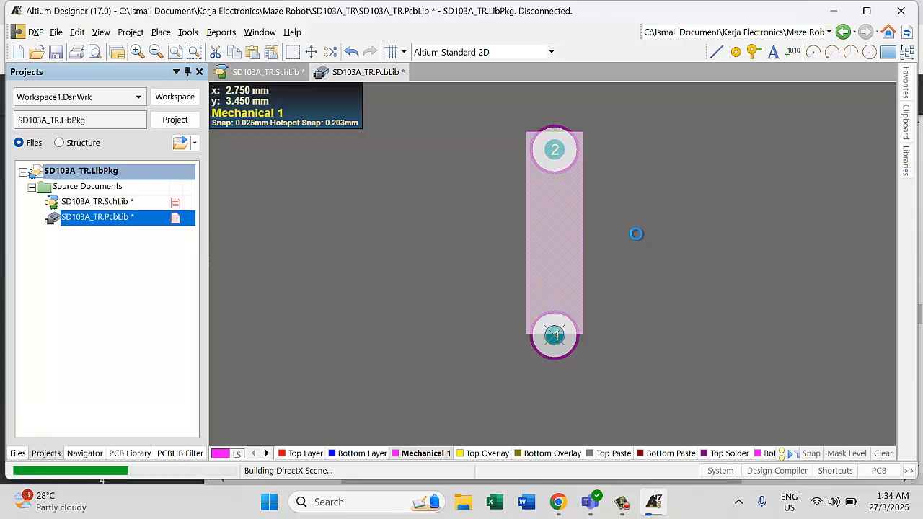
pyautogui.scroll(2, 613, 227)
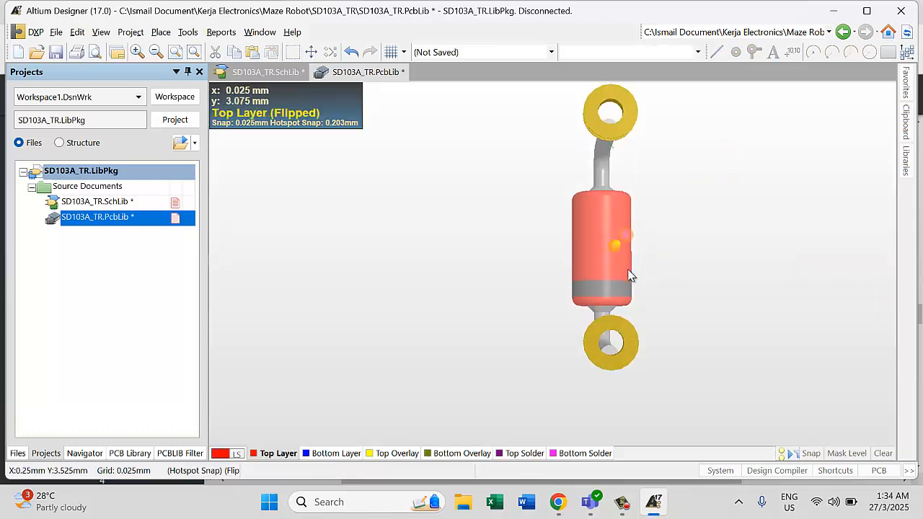
pyautogui.moveTo(608, 262); pyautogui.dragTo(578, 225)
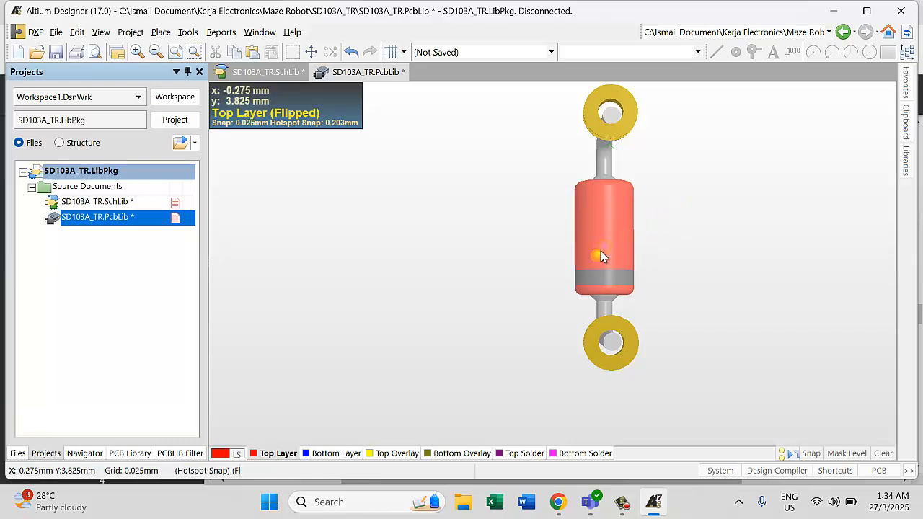
pyautogui.moveTo(599, 256); pyautogui.dragTo(582, 231)
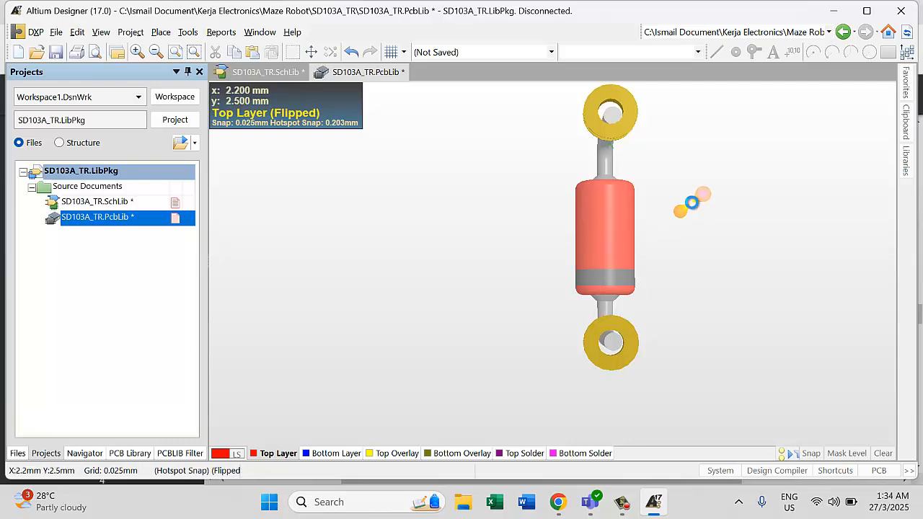
pyautogui.press('2')
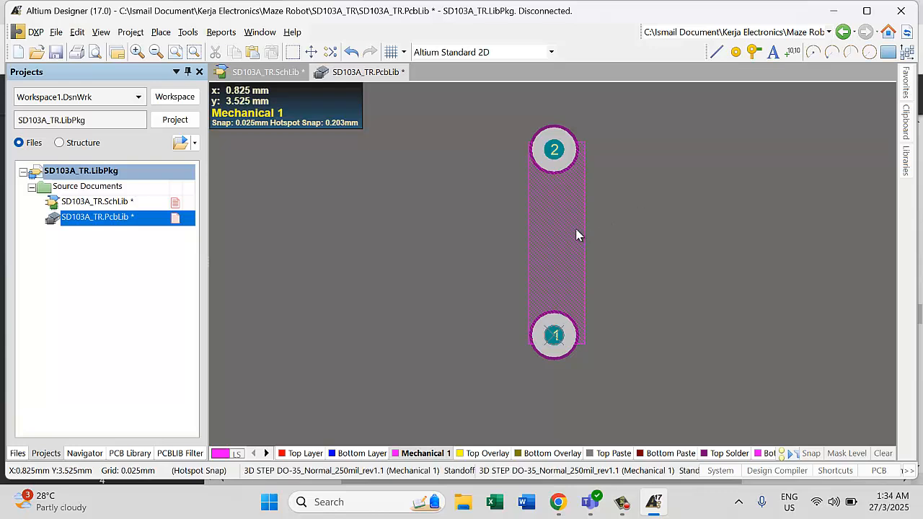
pyautogui.moveTo(584, 243); pyautogui.dragTo(581, 243)
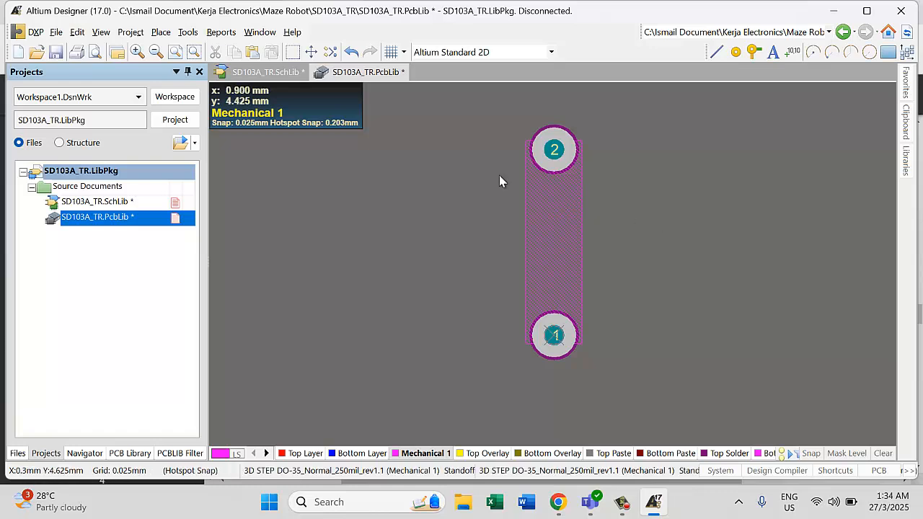
# - Draw the right side of the diode outline on Top Overlay with 0.1 mm lines, running from pad 2 to pad 1 with short inward ends
pyautogui.click(161, 32)
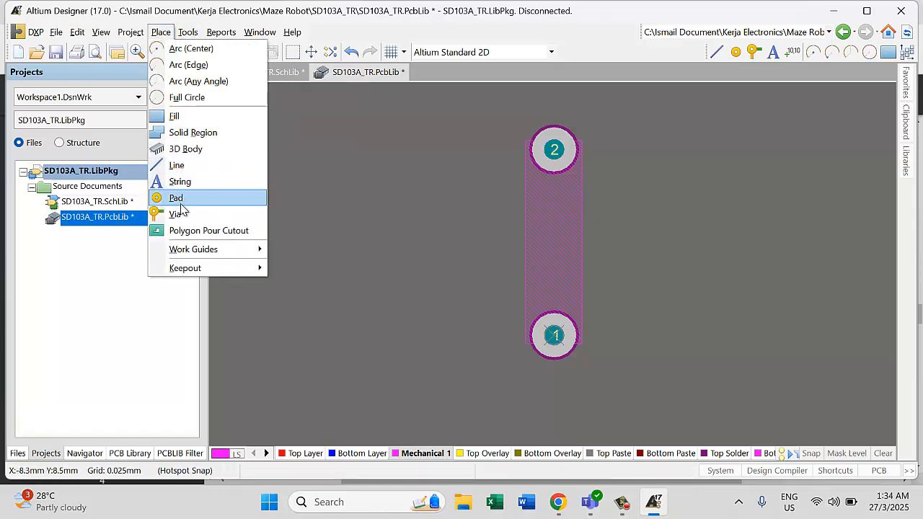
pyautogui.click(177, 168)
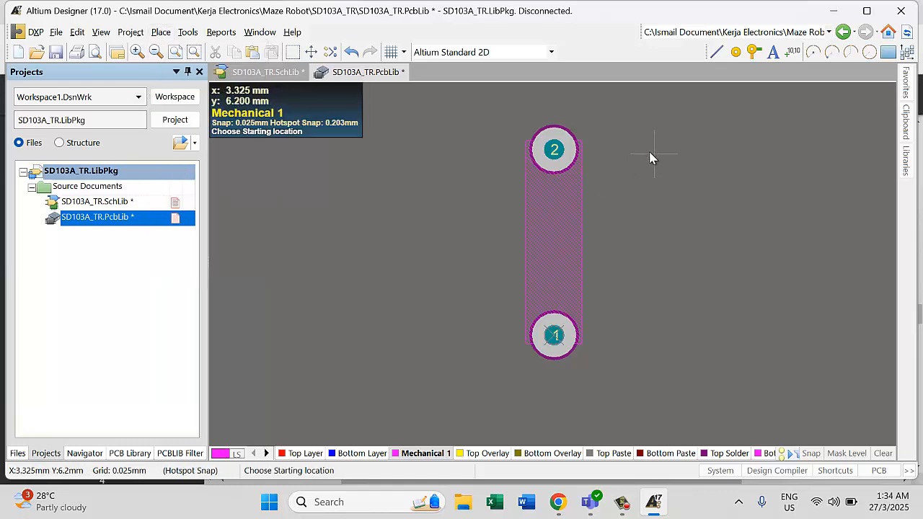
pyautogui.press('Tab')
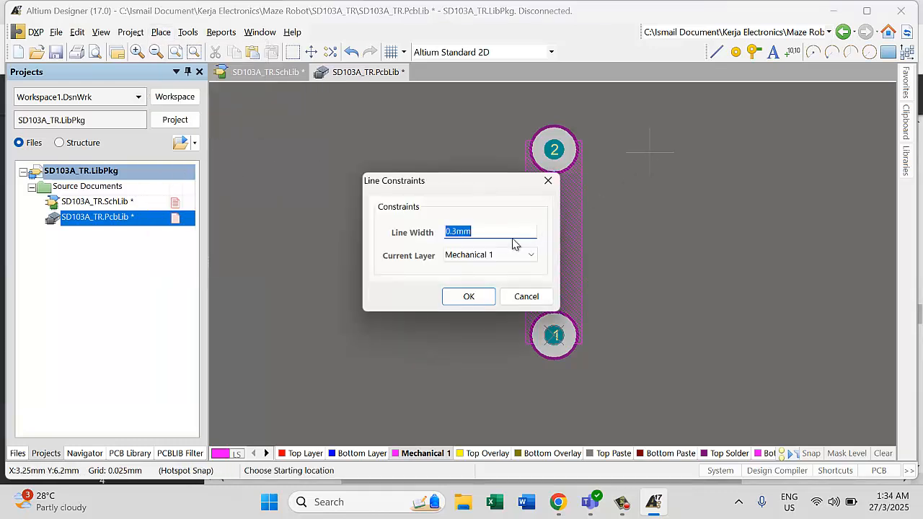
pyautogui.click(534, 256)
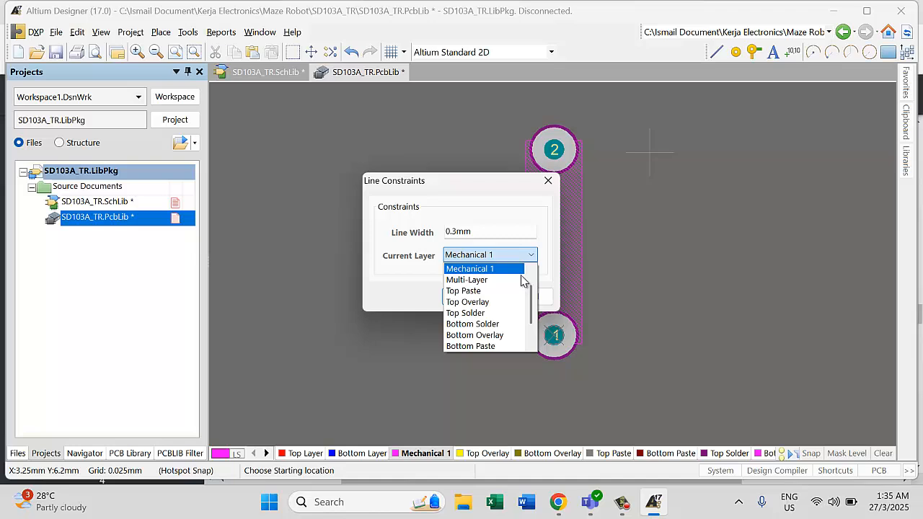
pyautogui.click(489, 303)
pyautogui.click(469, 296)
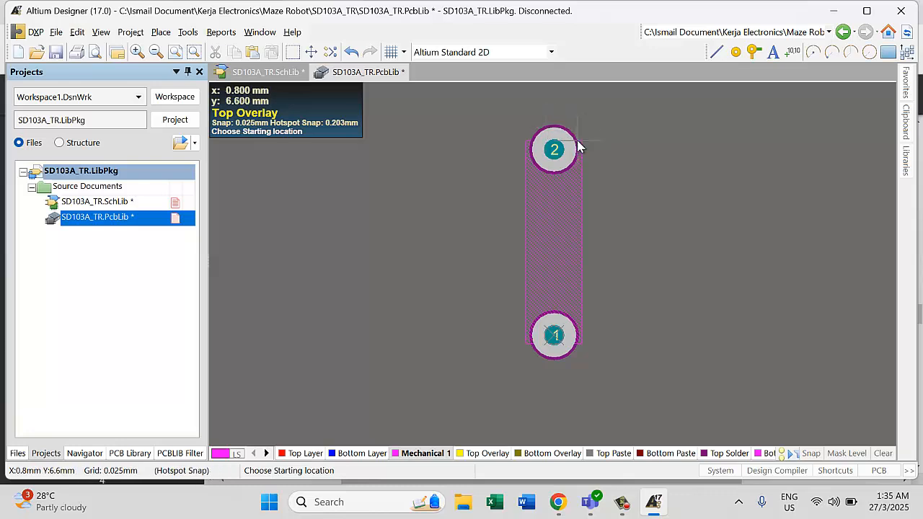
pyautogui.click(581, 143)
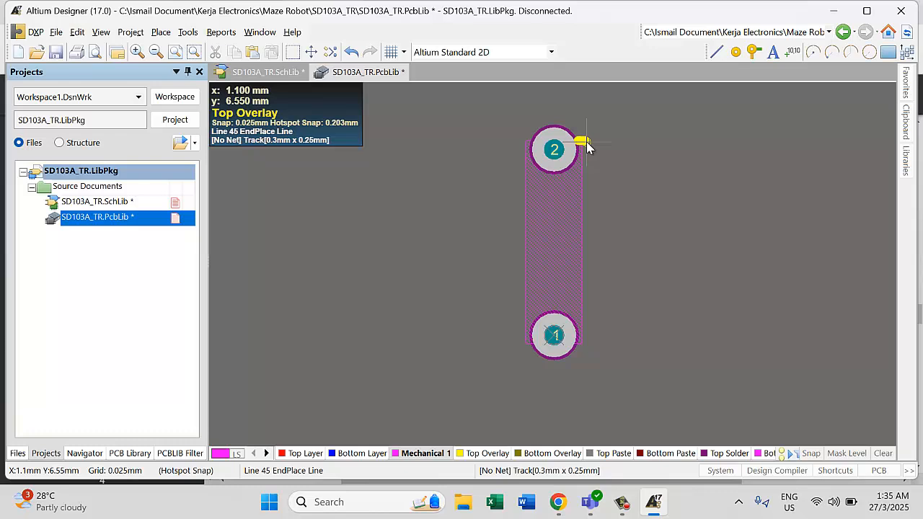
pyautogui.press('Tab')
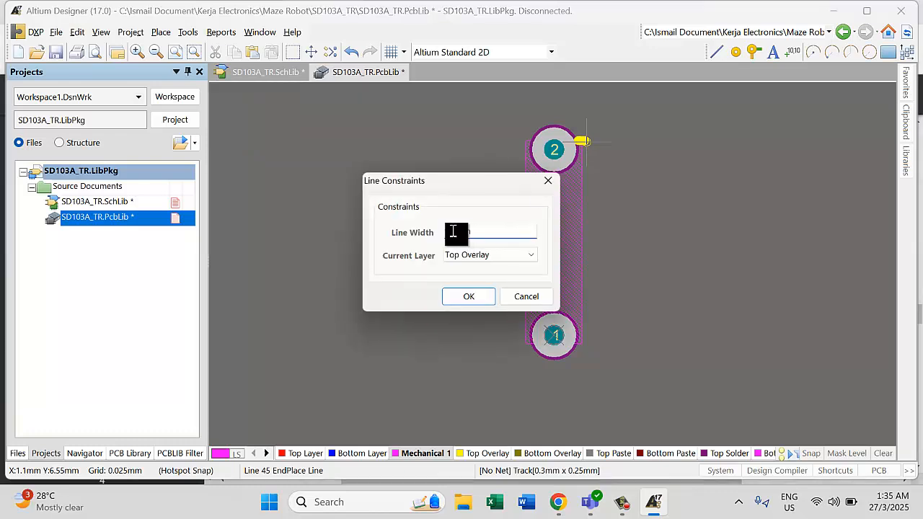
pyautogui.press('Return')
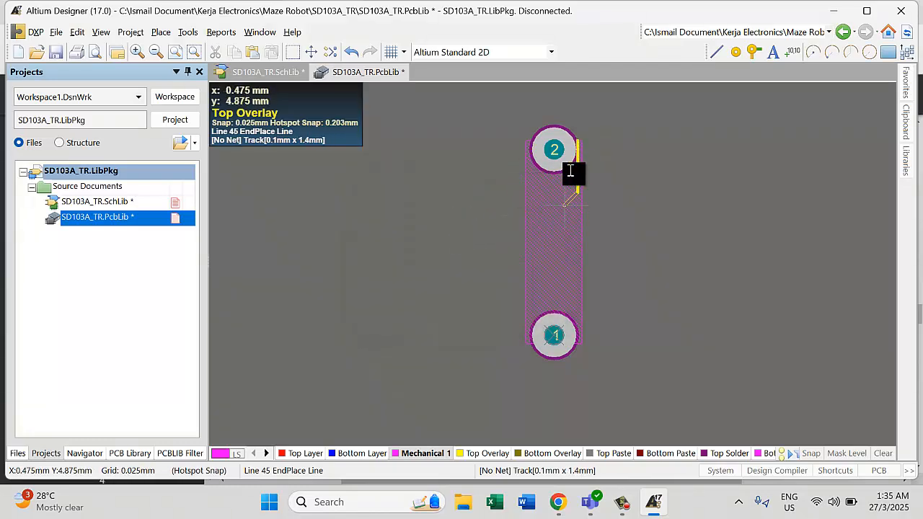
pyautogui.click(584, 338)
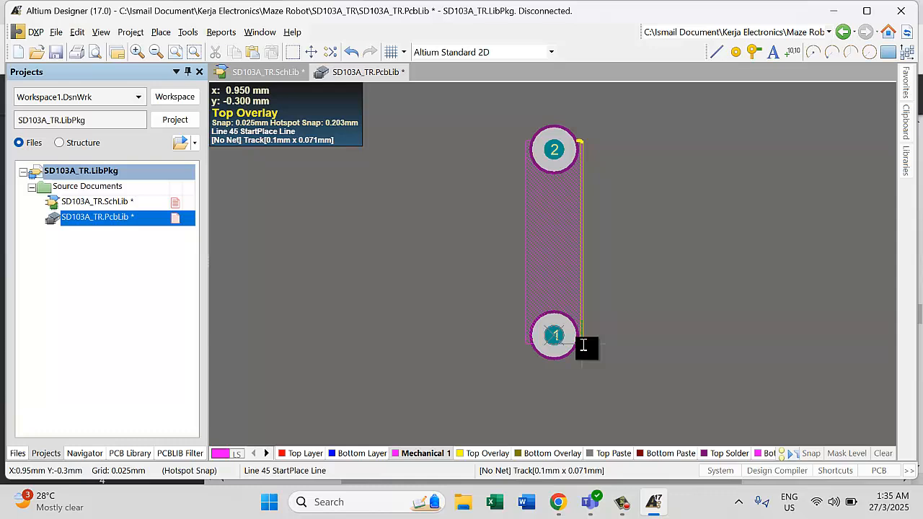
pyautogui.click(582, 346)
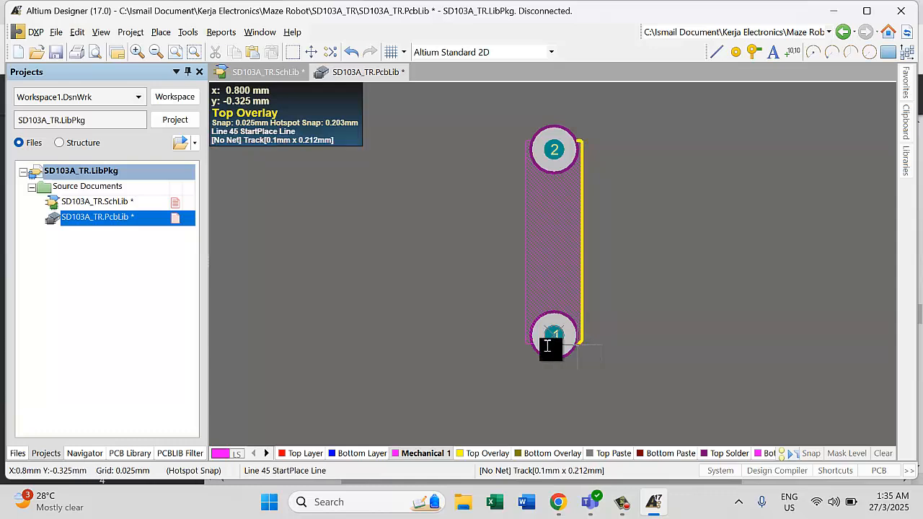
pyautogui.click(577, 345)
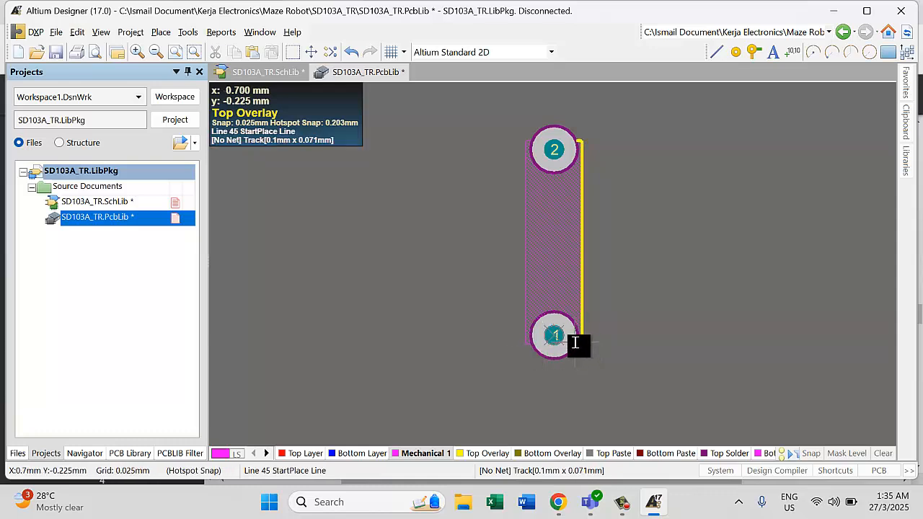
pyautogui.rightClick(577, 344)
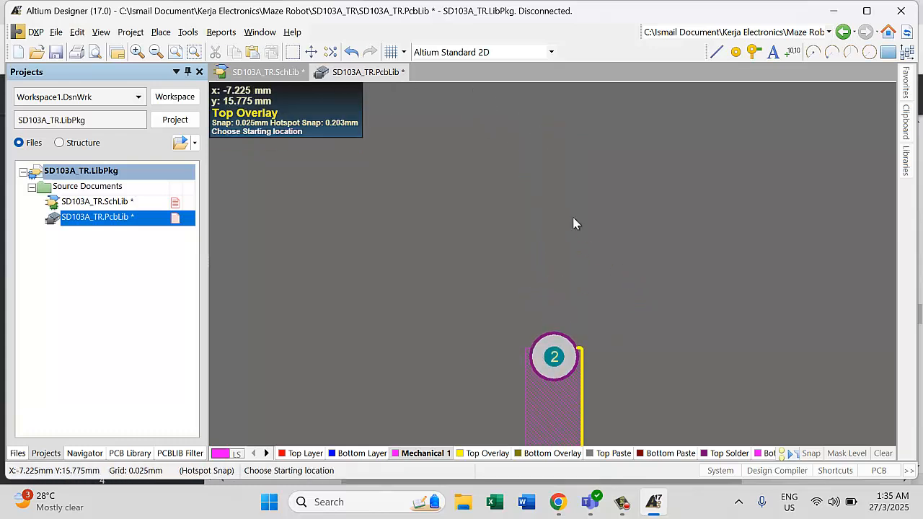
# - Draw the matching left side of the outline on Top Overlay from pad 2 to pad 1, with short inward ends, and finish line placement
pyautogui.scroll(-3, 585, 204)
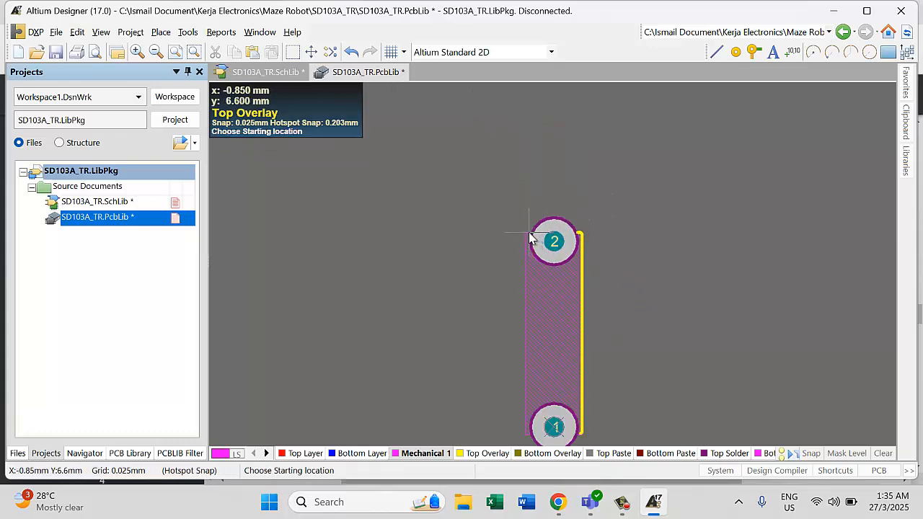
pyautogui.click(526, 235)
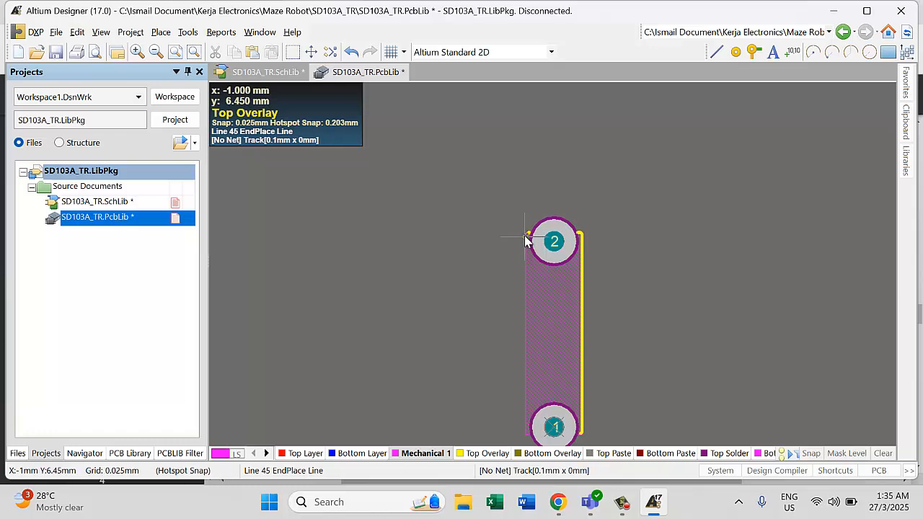
pyautogui.click(525, 238)
pyautogui.scroll(-3, 530, 333)
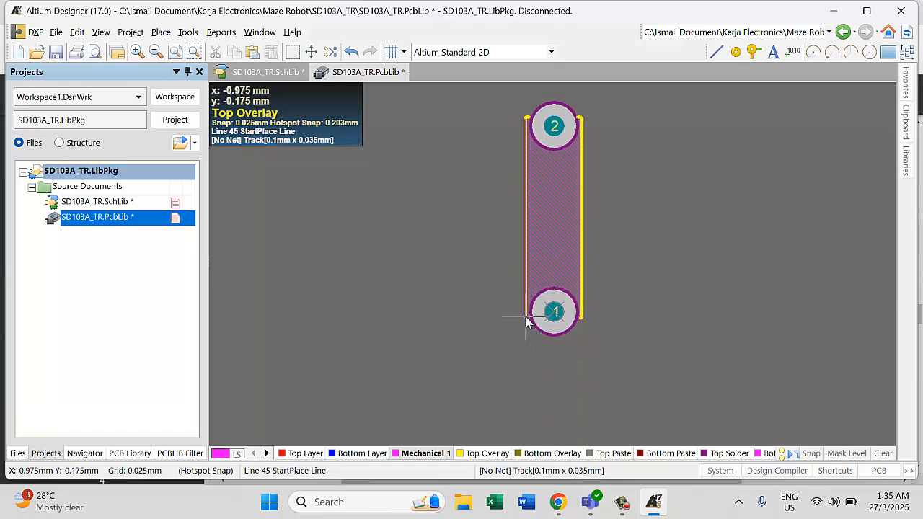
pyautogui.click(526, 321)
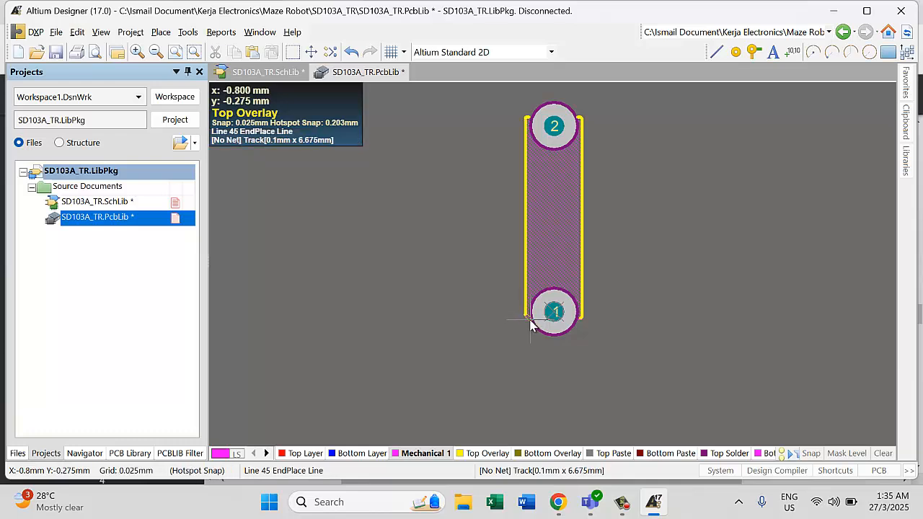
pyautogui.click(530, 323)
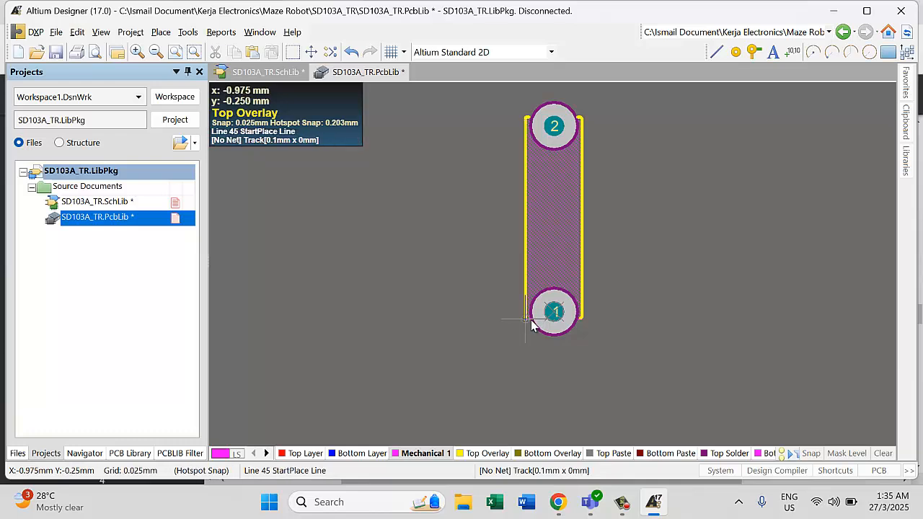
pyautogui.click(531, 323)
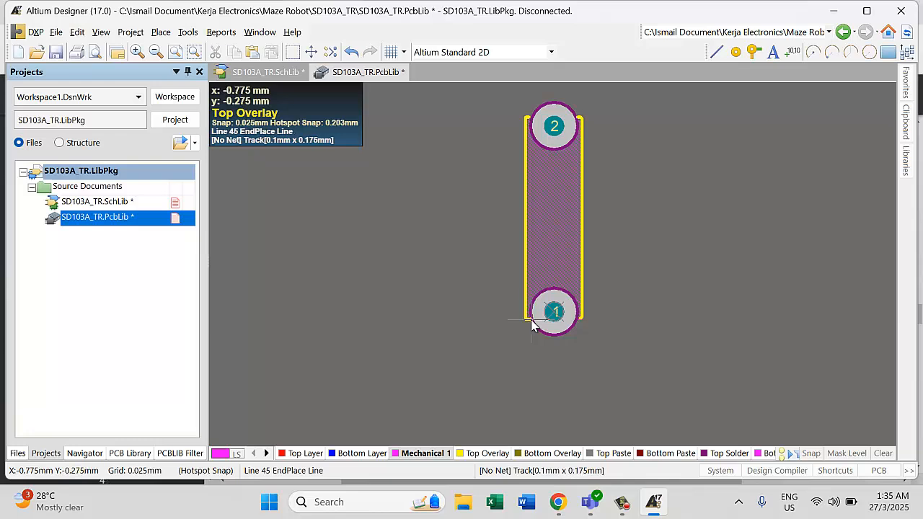
pyautogui.click(597, 332)
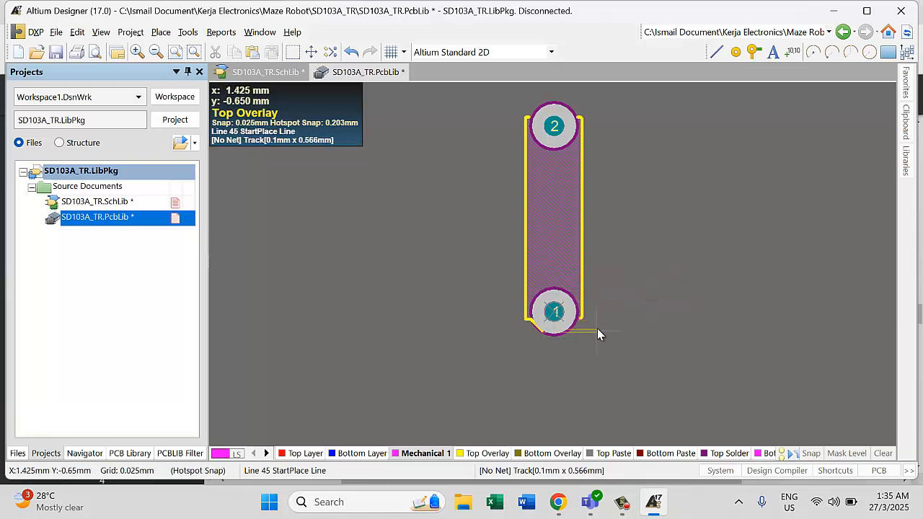
pyautogui.press('Escape')
pyautogui.press('Escape')
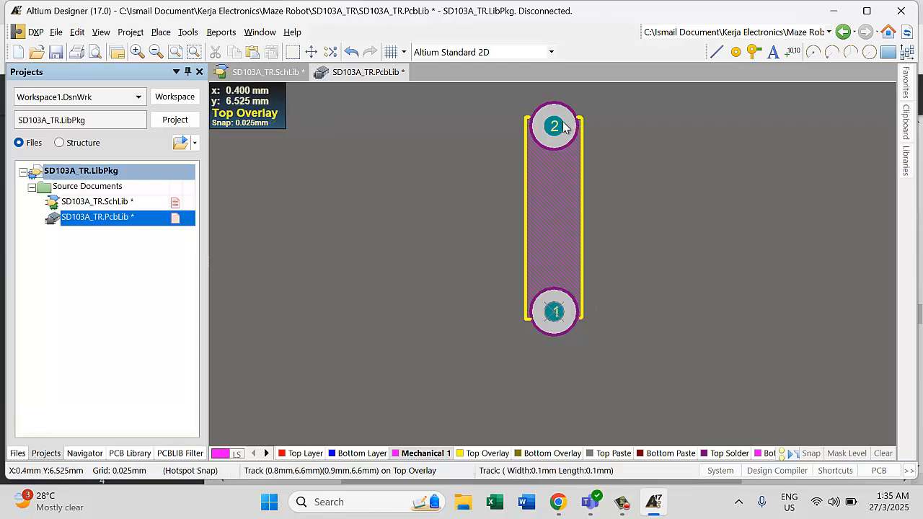
# - Square the right outline's upper corner at Y 6.6 mm and move its vertical track outward to X 1.125 mm
pyautogui.keyDown('ctrl'); pyautogui.scroll(5, 564, 127); pyautogui.keyUp('ctrl')
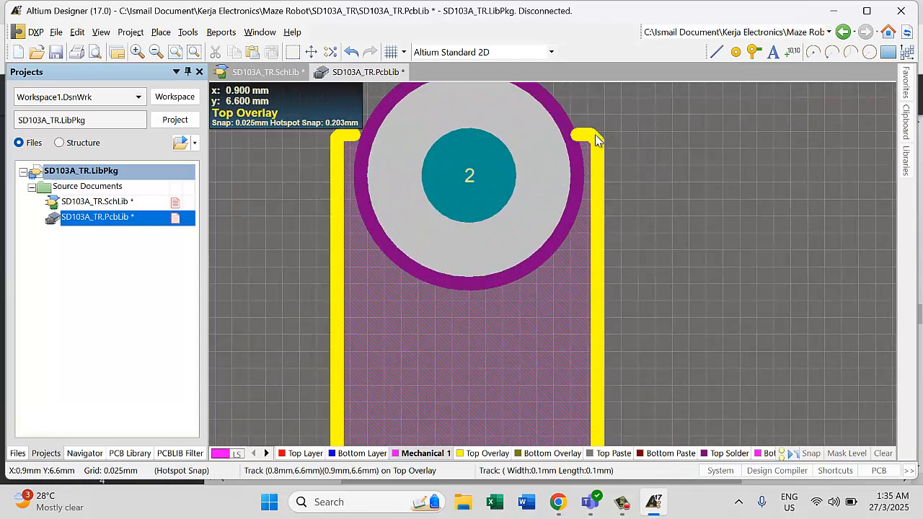
pyautogui.moveTo(595, 134); pyautogui.dragTo(610, 134)
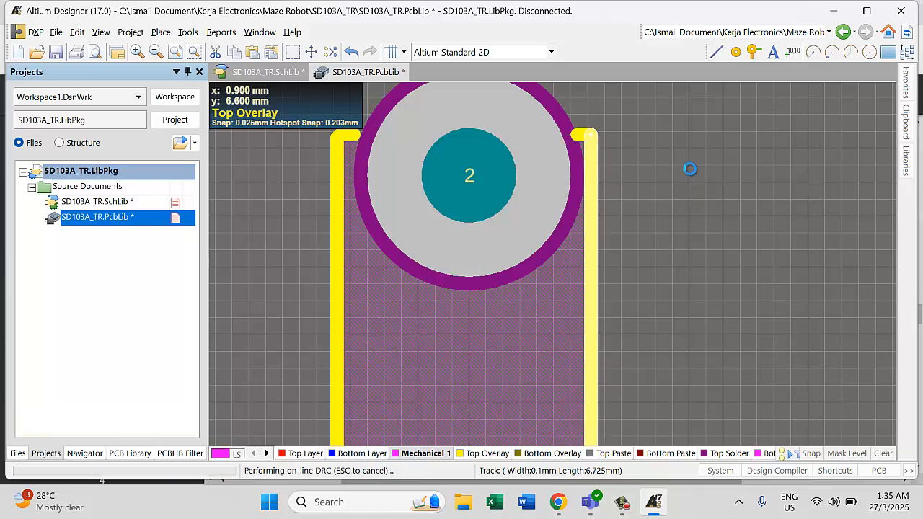
pyautogui.scroll(-3, 680, 212)
pyautogui.keyDown('ctrl'); pyautogui.scroll(-5, 666, 230); pyautogui.keyUp('ctrl')
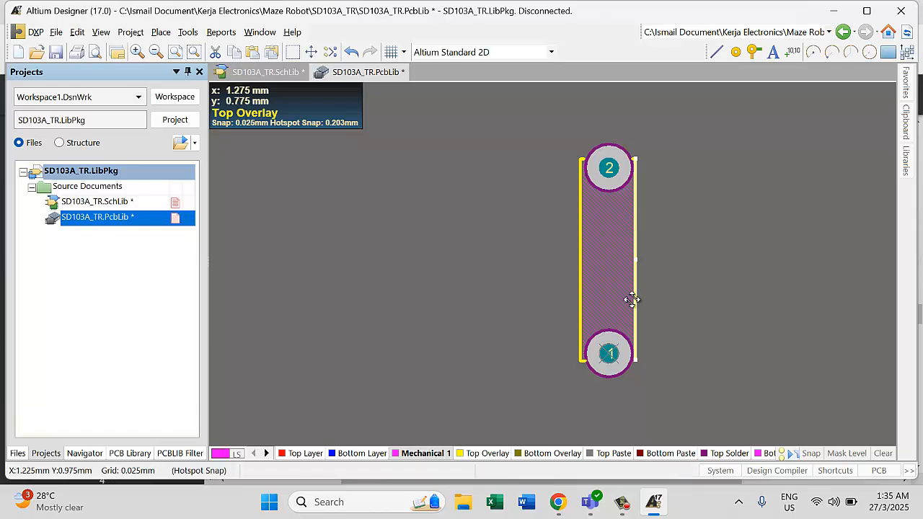
pyautogui.keyDown('ctrl'); pyautogui.scroll(3, 639, 262); pyautogui.keyUp('ctrl')
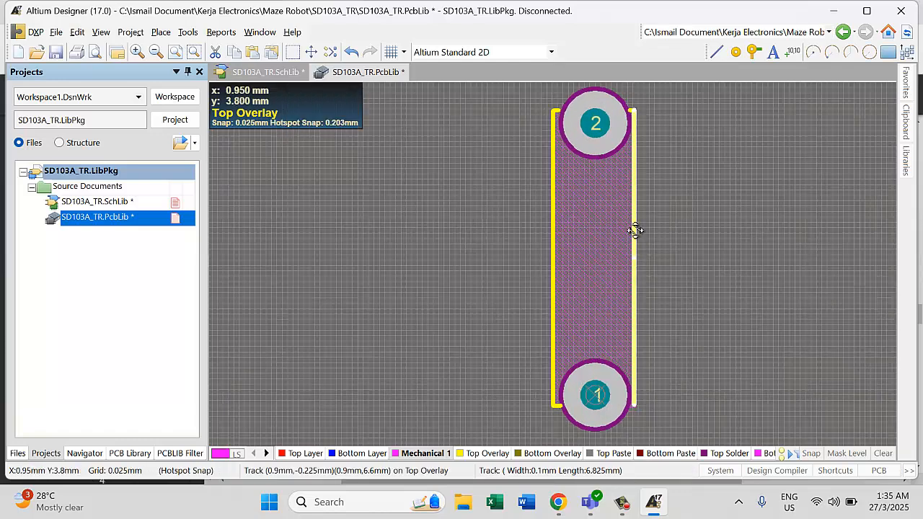
pyautogui.moveTo(635, 230); pyautogui.dragTo(645, 239)
# - Choose the 0.025 mm snap grid and set the right vertical track's start and end X to 1.1 mm
pyautogui.click(404, 53)
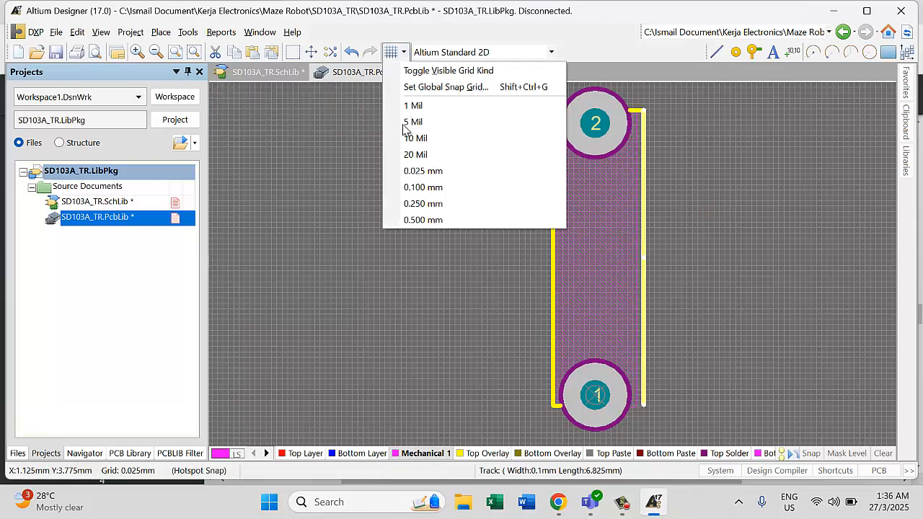
pyautogui.click(422, 171)
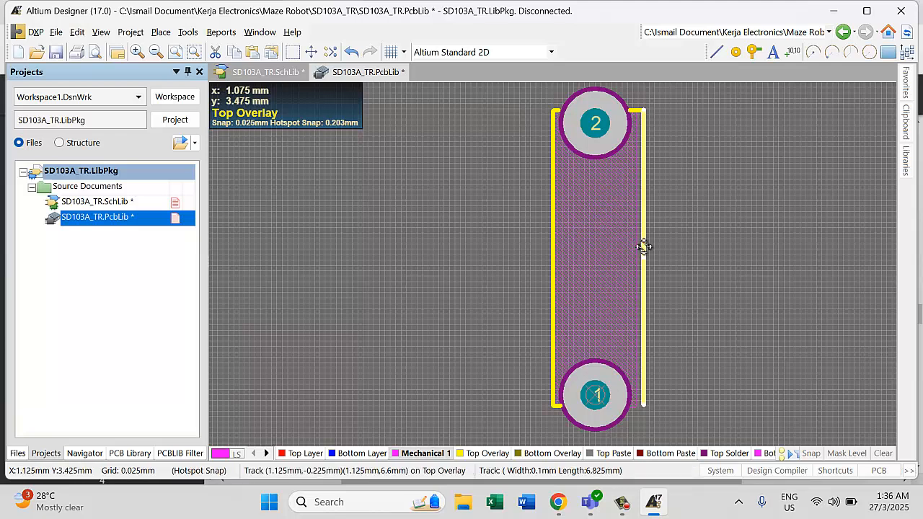
pyautogui.moveTo(643, 246); pyautogui.dragTo(646, 243)
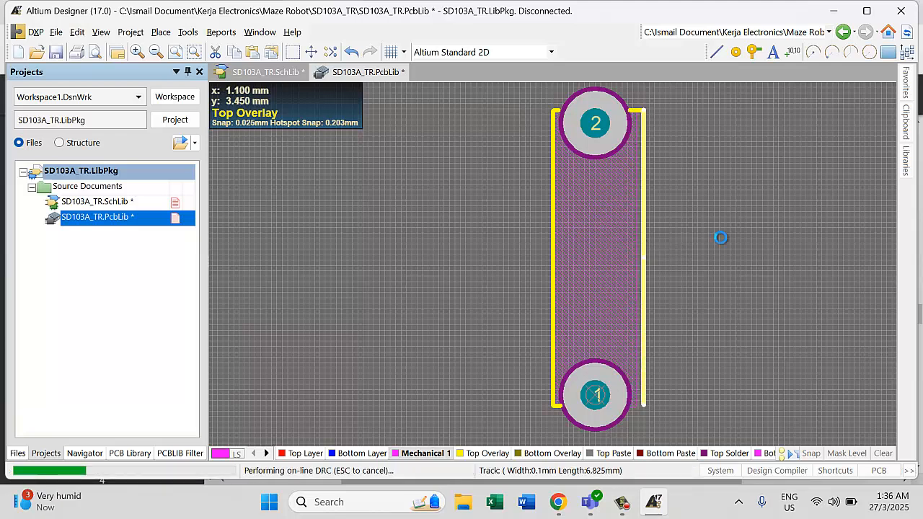
pyautogui.doubleClick(642, 206)
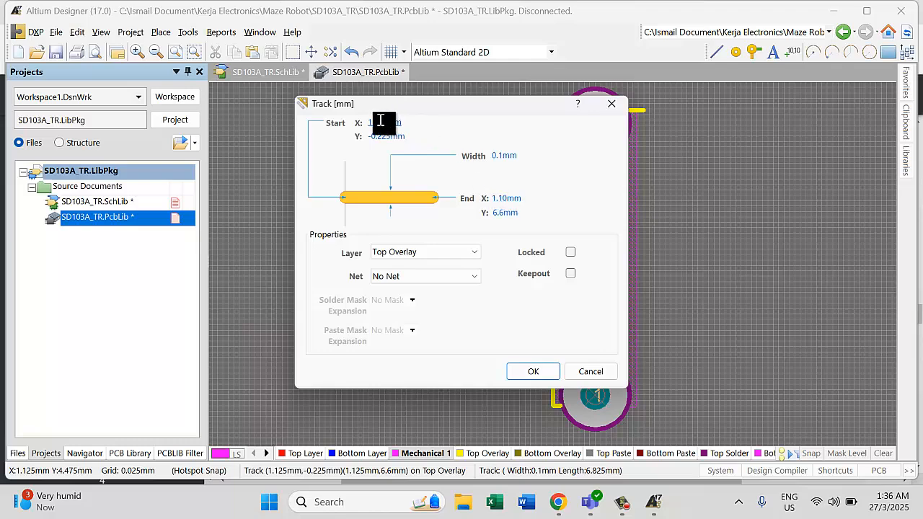
pyautogui.press('Return')
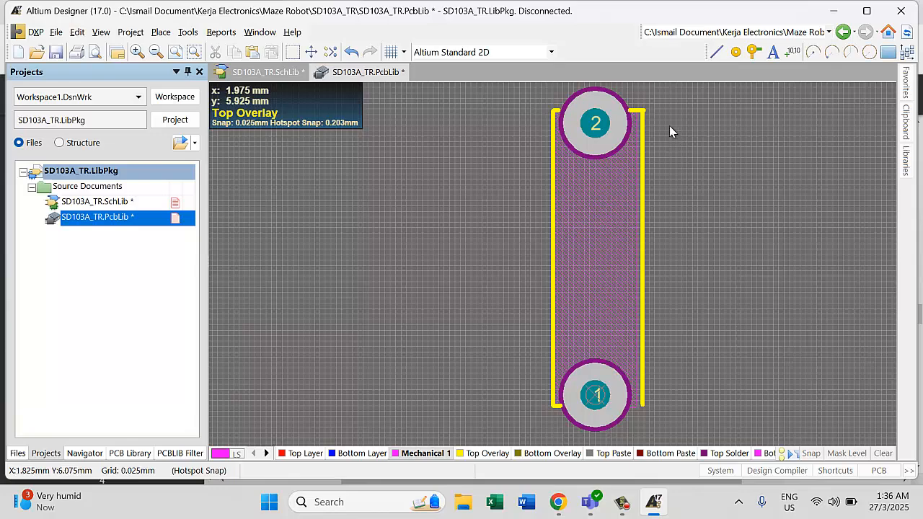
# - Set the end X of the short horizontal outline track beside pad 2 to 1.0 mm
pyautogui.keyDown('ctrl'); pyautogui.scroll(5, 642, 115); pyautogui.keyUp('ctrl')
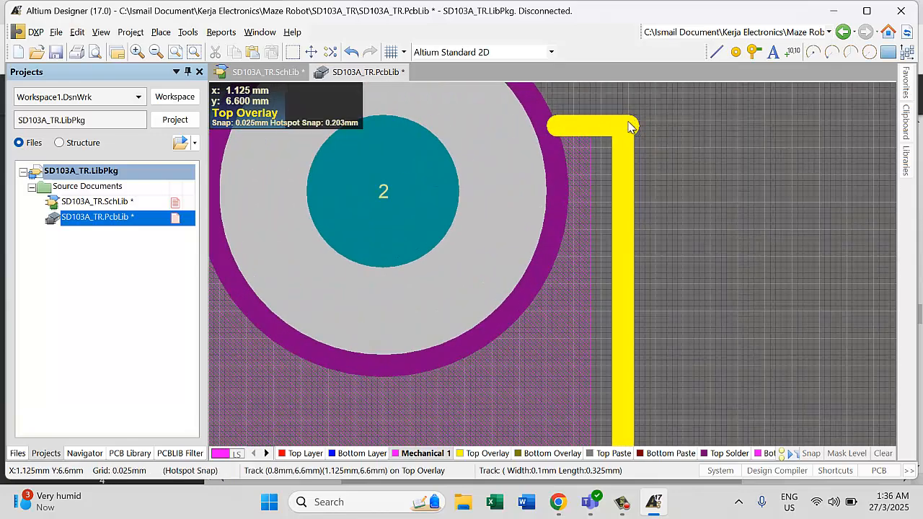
pyautogui.click(633, 125)
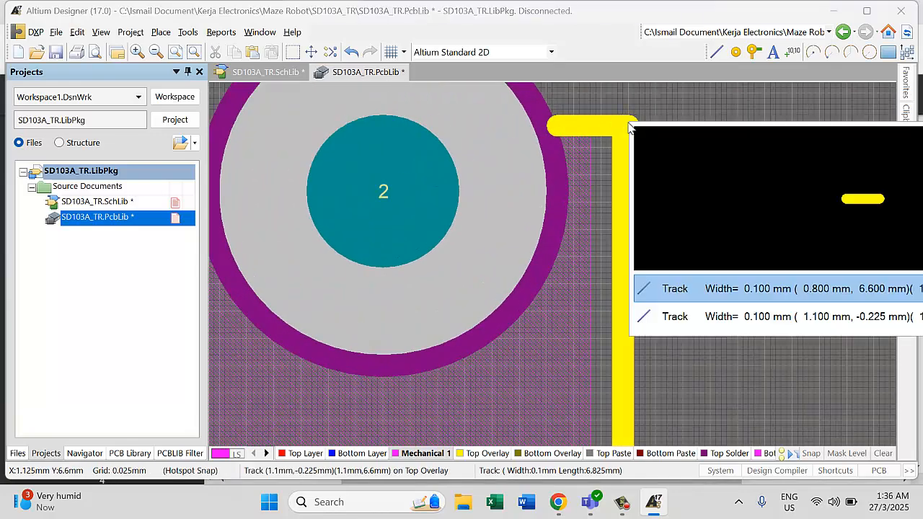
pyautogui.click(674, 288)
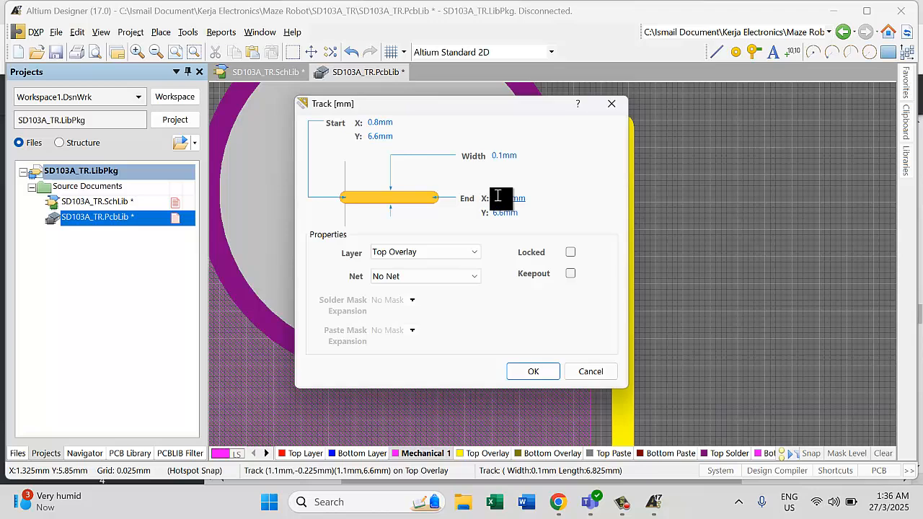
pyautogui.moveTo(502, 198); pyautogui.dragTo(512, 200)
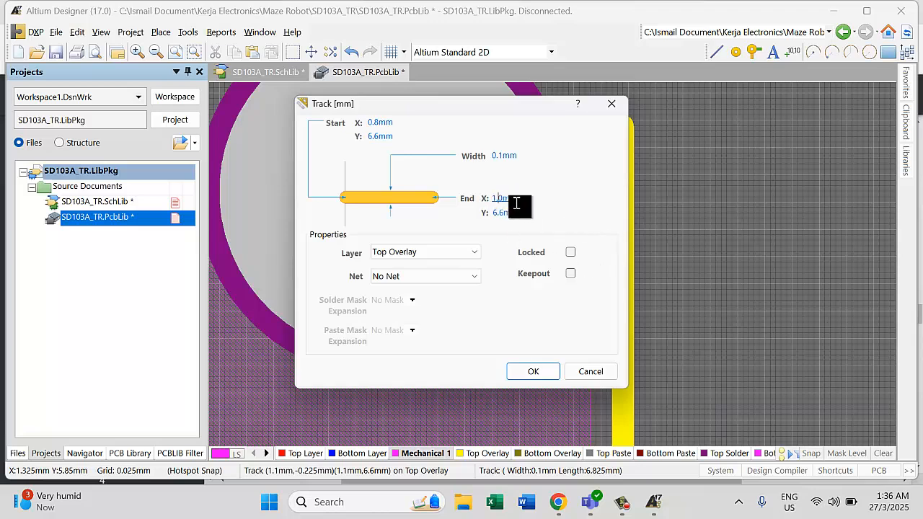
pyautogui.press('Return')
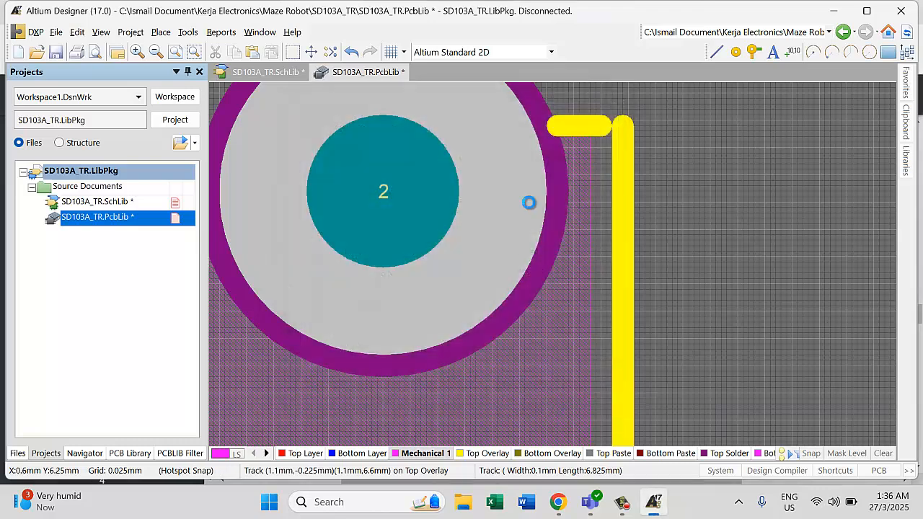
# - Set both the start and end X of the right vertical outline track to 1.0 mm
pyautogui.doubleClick(624, 190)
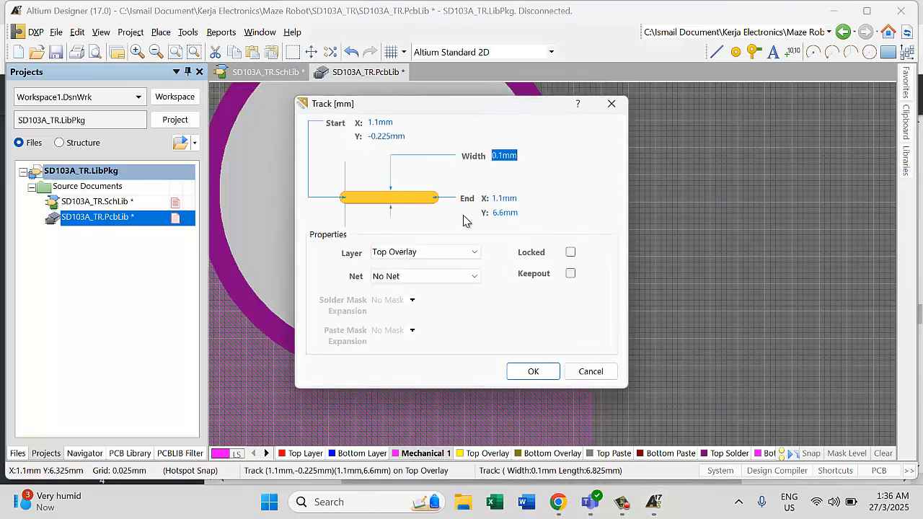
pyautogui.click(502, 200)
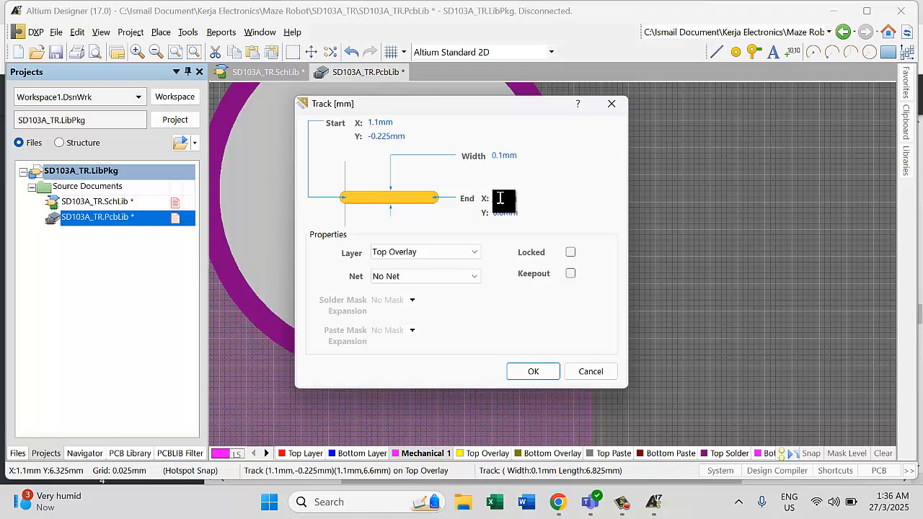
pyautogui.press('BackSpace')
pyautogui.write('0')
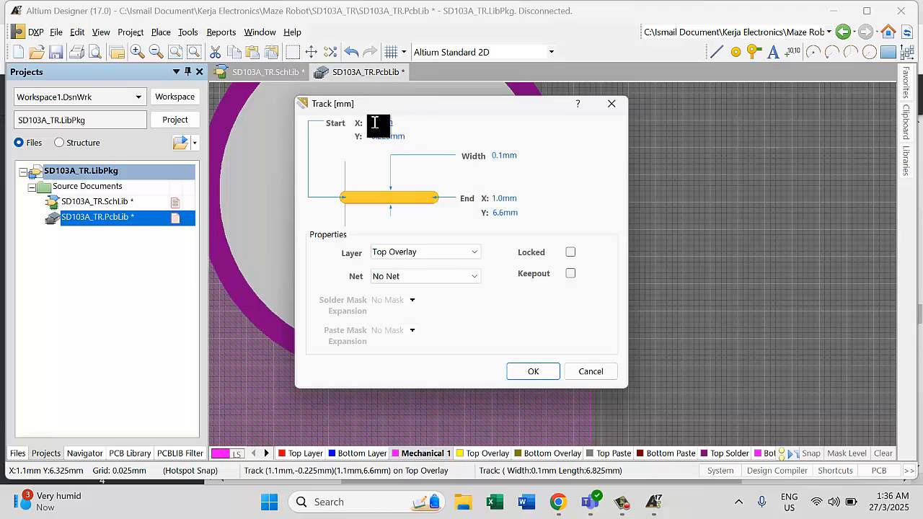
pyautogui.press('BackSpace')
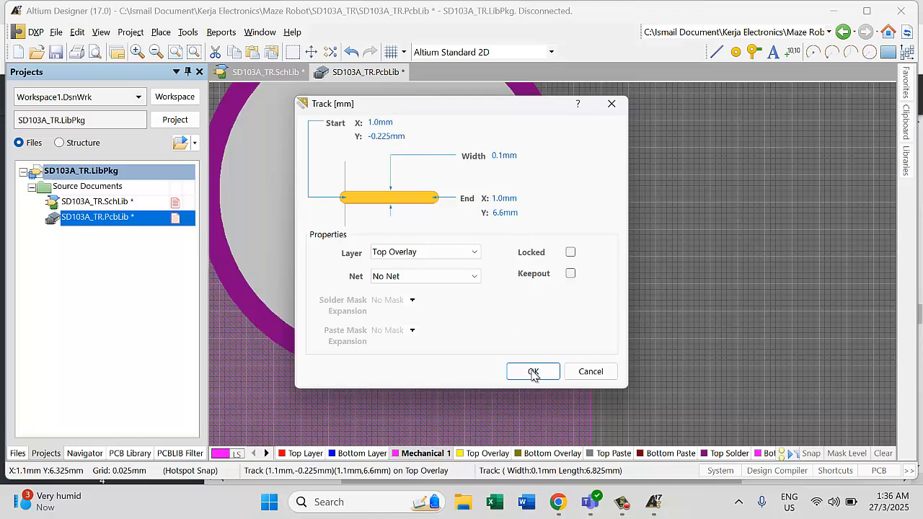
# - Apply start and end X coordinates of 1.0 mm to the right vertical Top Overlay track of the footprint
pyautogui.click(533, 372)
pyautogui.keyDown('ctrl'); pyautogui.scroll(-1, 703, 209); pyautogui.keyUp('ctrl')
pyautogui.scroll(1, 685, 191)
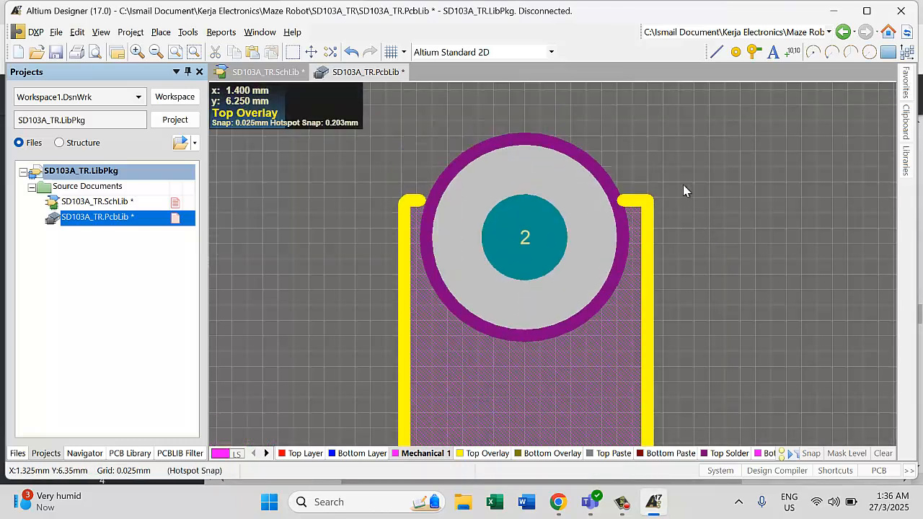
# - Draw a horizontal Top Overlay line about 0.225 mm long from the right outline track's lower end to pad 1's edge
pyautogui.scroll(-3, 683, 190)
pyautogui.scroll(-1, 680, 183)
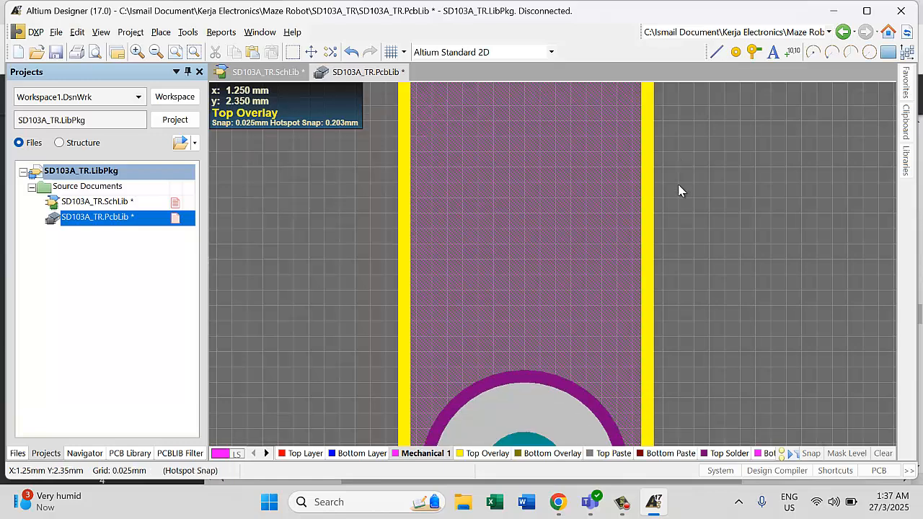
pyautogui.scroll(-4, 675, 184)
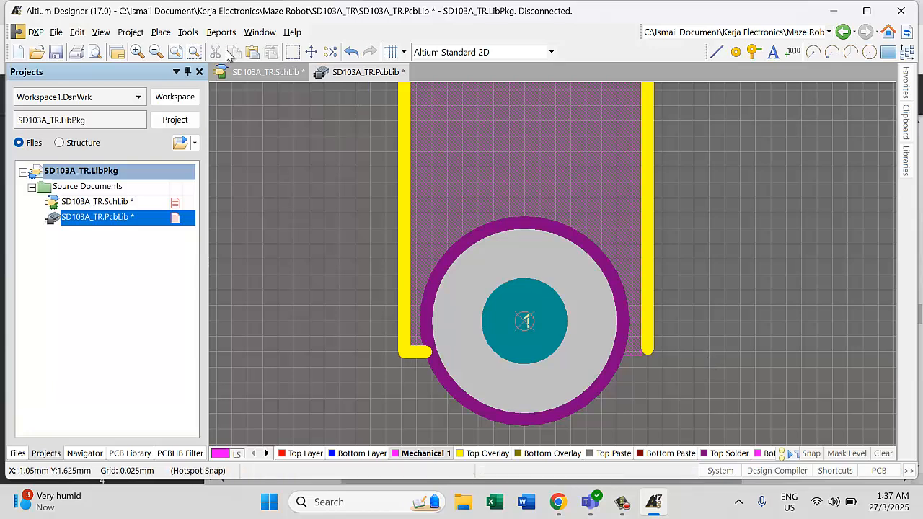
pyautogui.click(160, 31)
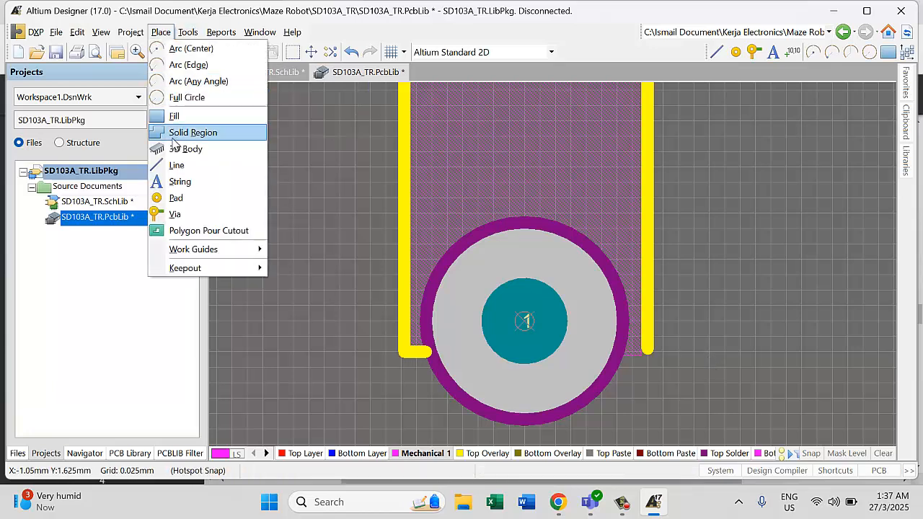
pyautogui.click(176, 173)
pyautogui.click(648, 352)
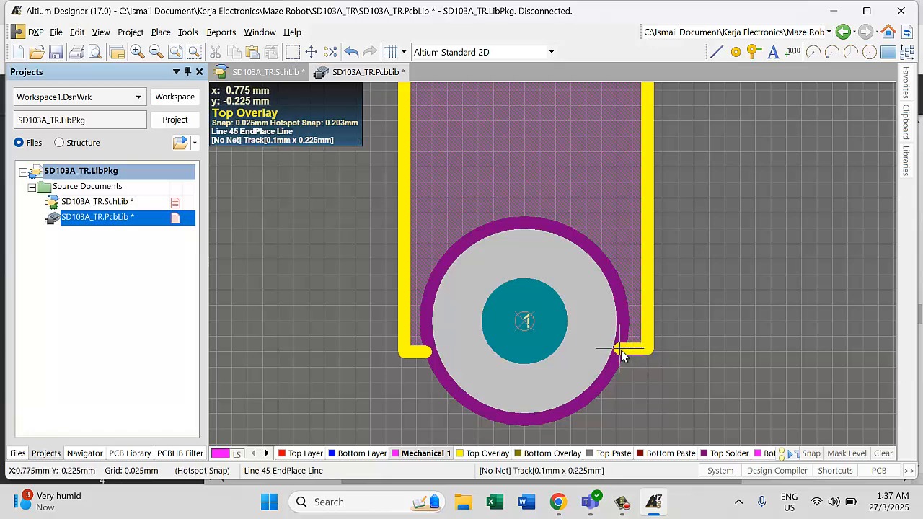
pyautogui.click(619, 349)
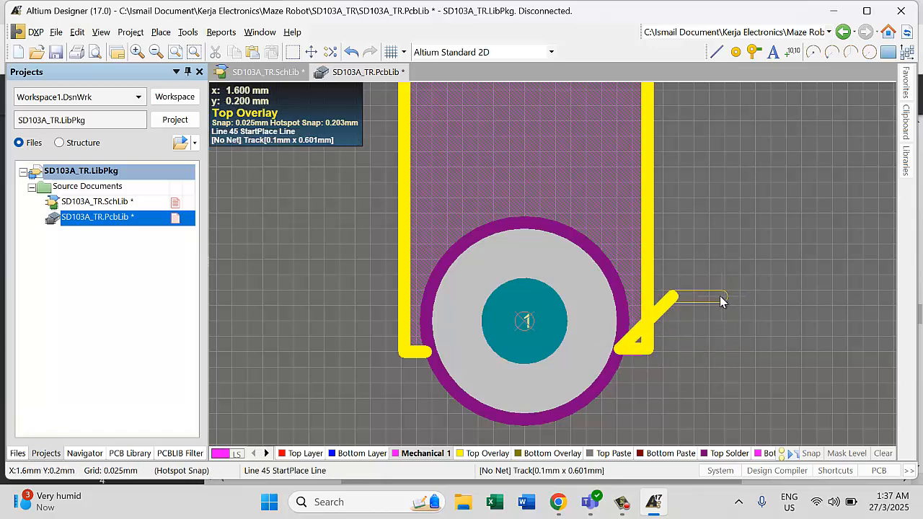
pyautogui.rightClick(719, 296)
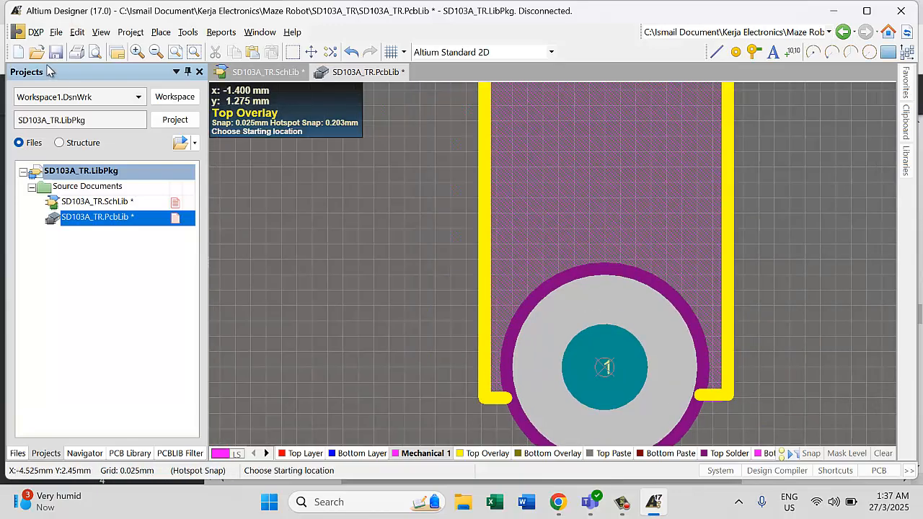
# - End line placement and save the footprint library SD103A_TR.PcbLib
pyautogui.click(54, 57)
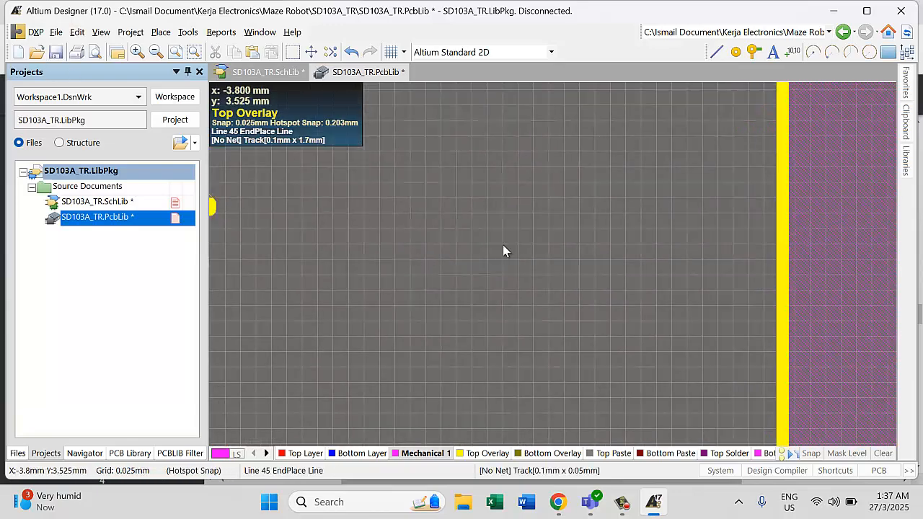
pyautogui.rightClick(401, 235)
pyautogui.keyDown('ctrl'); pyautogui.scroll(-4, 334, 240); pyautogui.keyUp('ctrl')
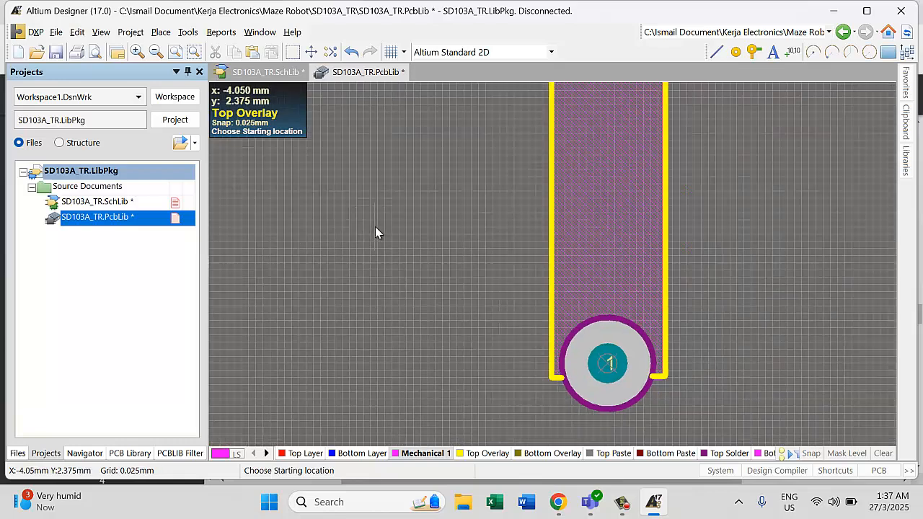
pyautogui.scroll(2, 390, 223)
pyautogui.scroll(1, 390, 228)
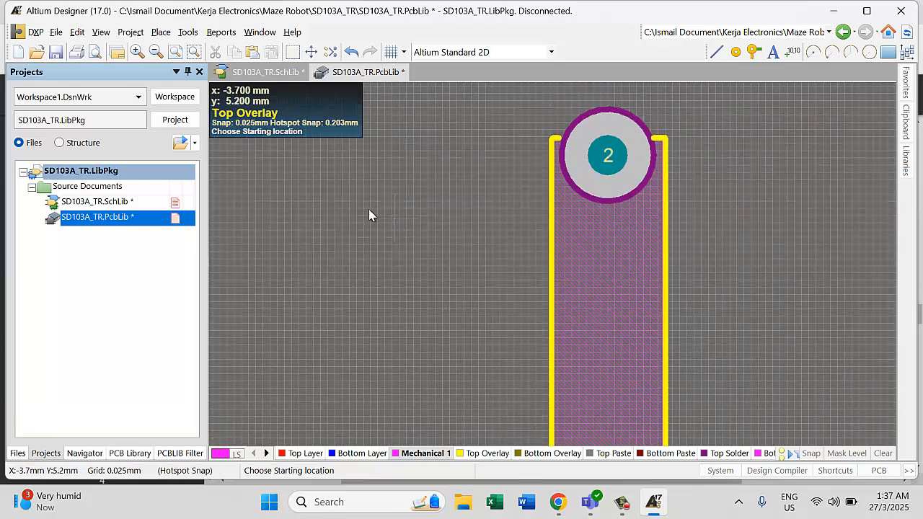
pyautogui.click(55, 52)
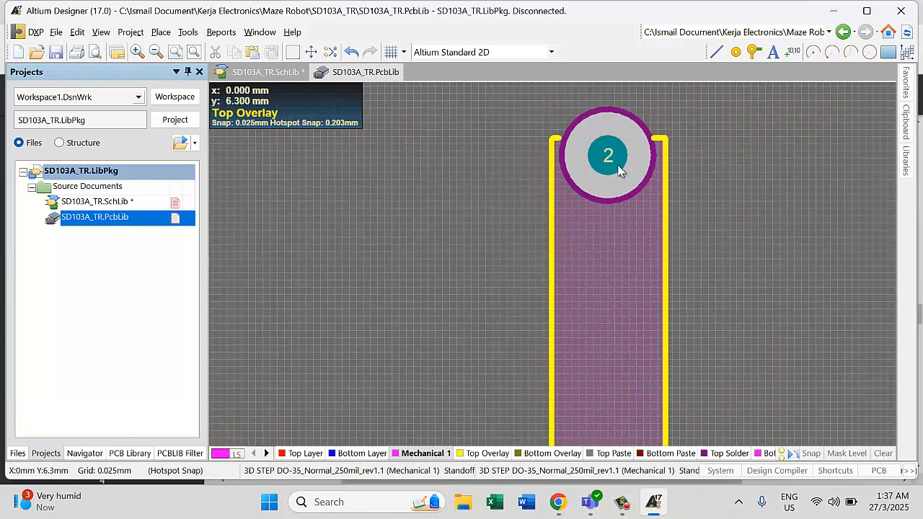
# - Review the finished footprint outline and open the schematic library SD103A_TR.SchLib
pyautogui.scroll(-2, 637, 167)
pyautogui.scroll(-1, 637, 167)
pyautogui.scroll(2, 612, 193)
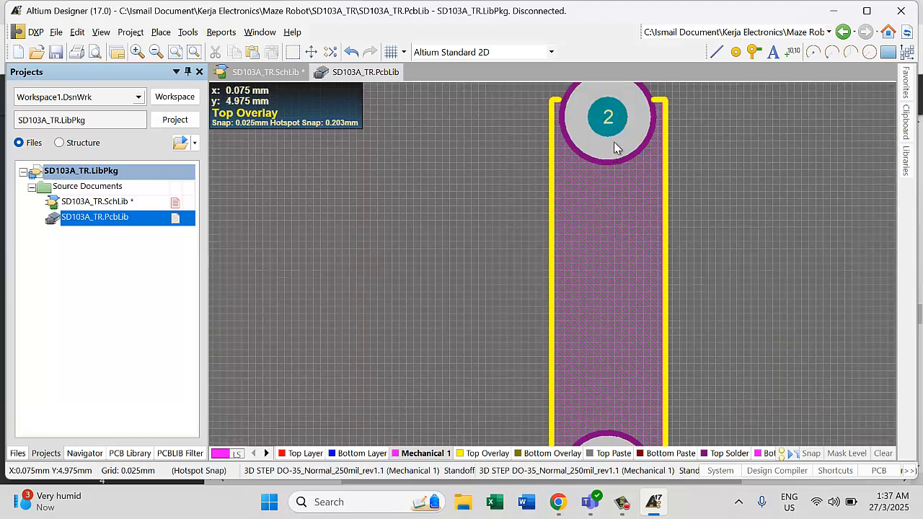
pyautogui.click(97, 203)
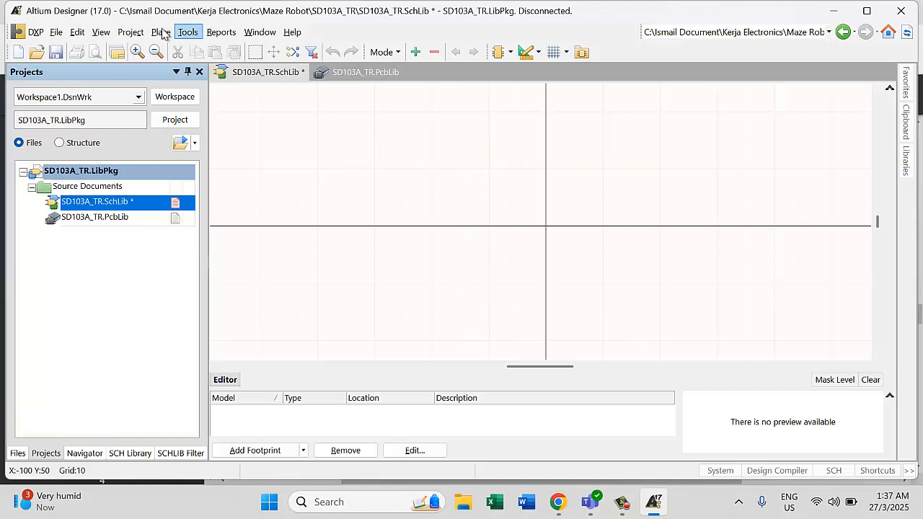
pyautogui.click(188, 33)
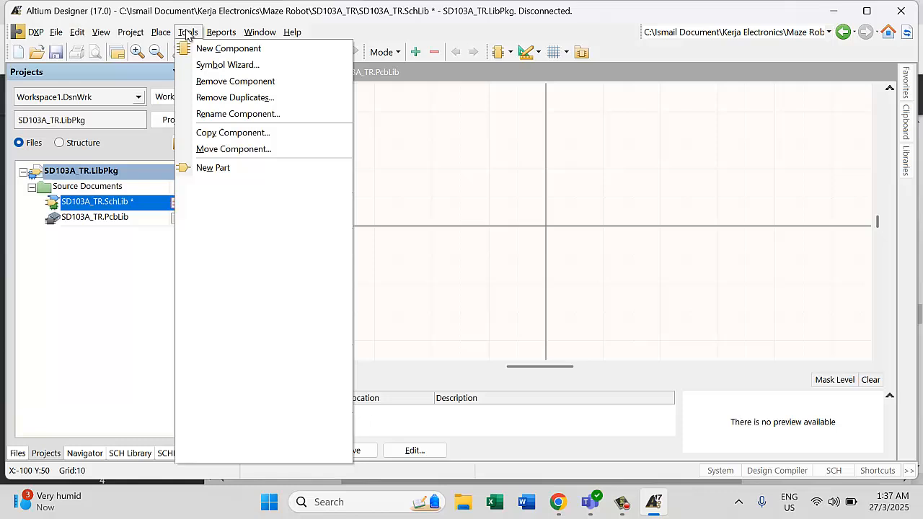
pyautogui.click(235, 65)
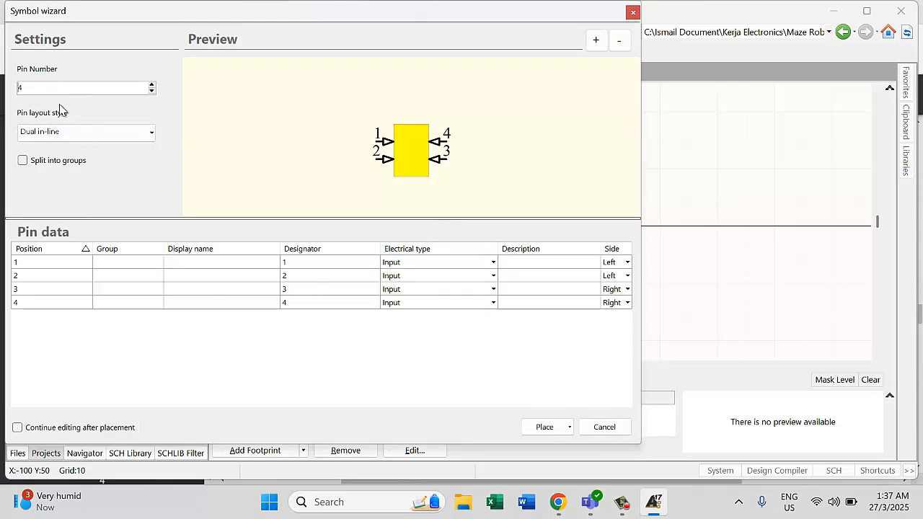
pyautogui.click(633, 13)
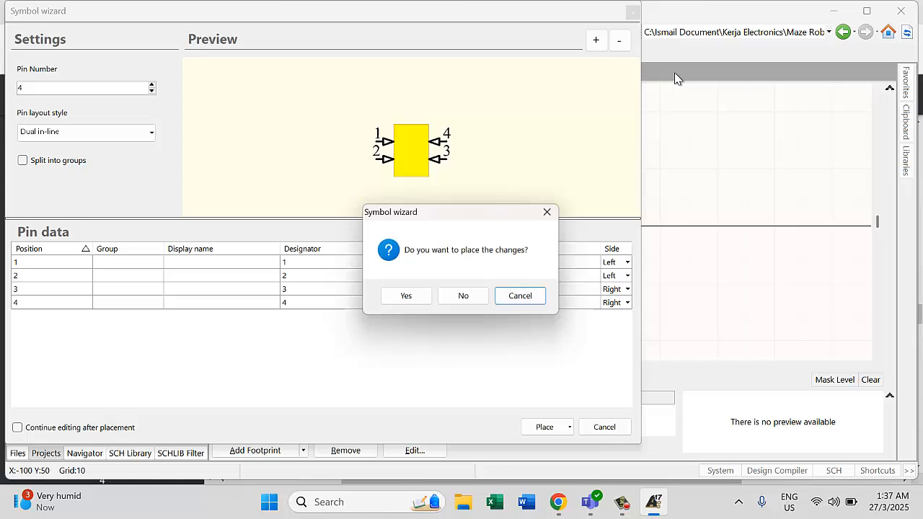
pyautogui.click(465, 300)
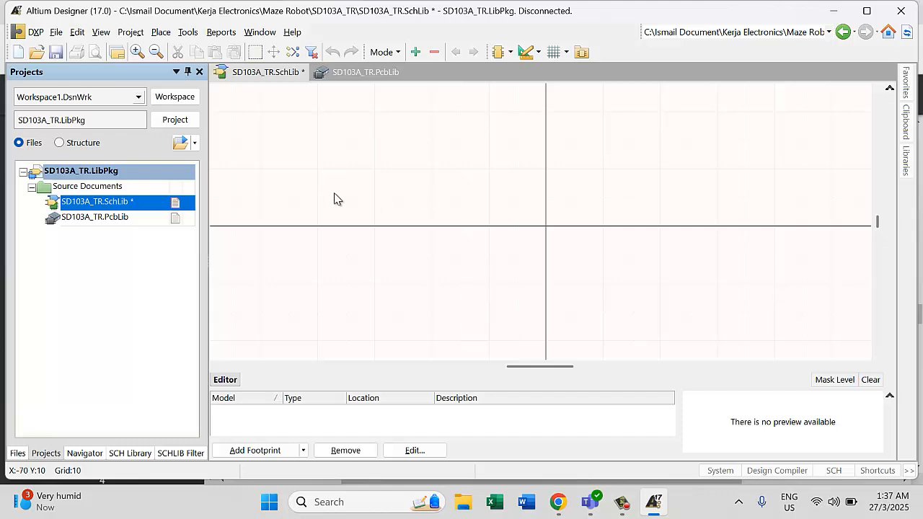
# - Save the schematic library SD103A_TR.SchLib
pyautogui.click(57, 56)
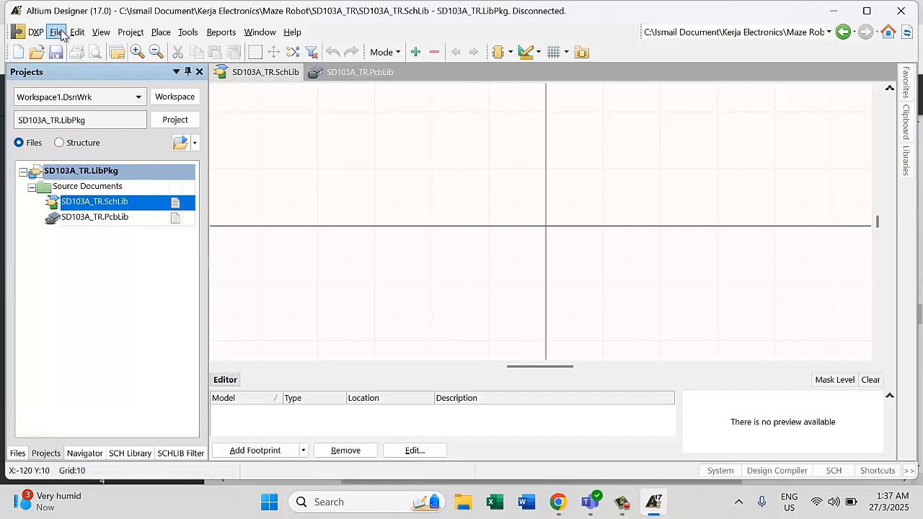
# - Try to open an existing library document from the LED 5mm folder within Maze Robot
pyautogui.click(61, 34)
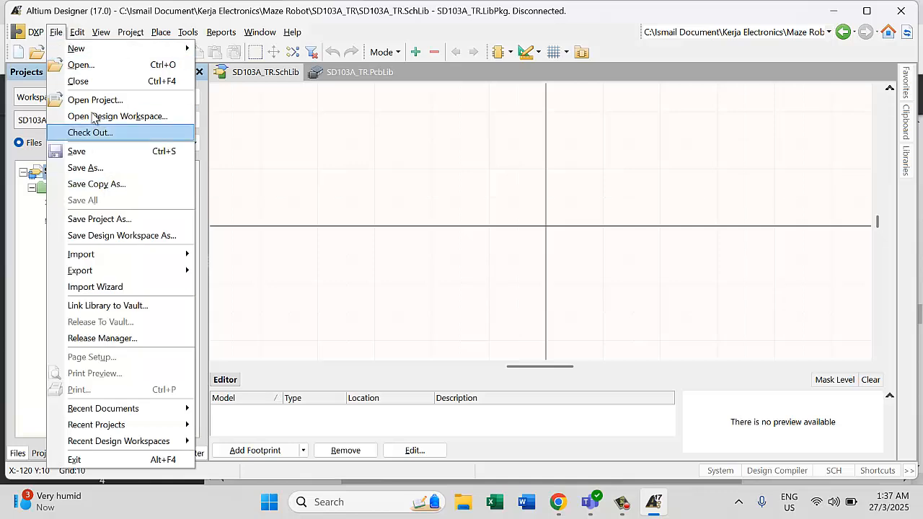
pyautogui.click(81, 66)
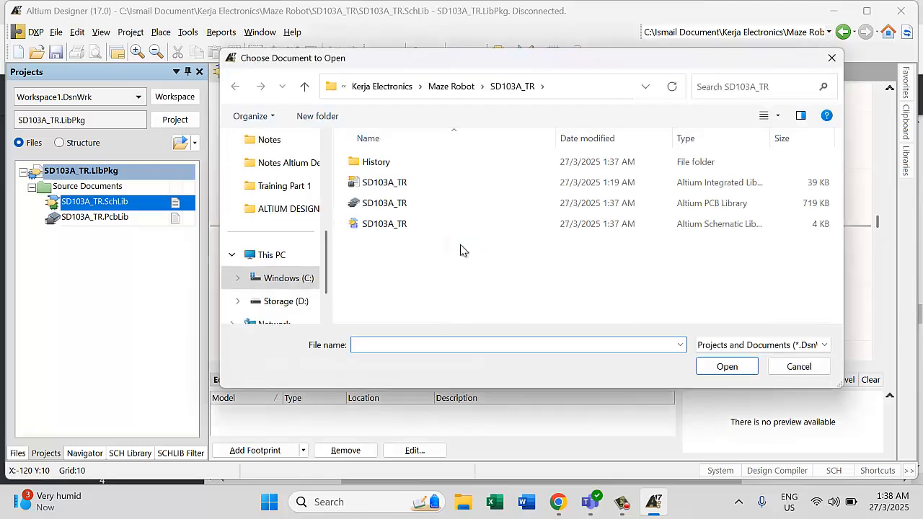
pyautogui.click(306, 88)
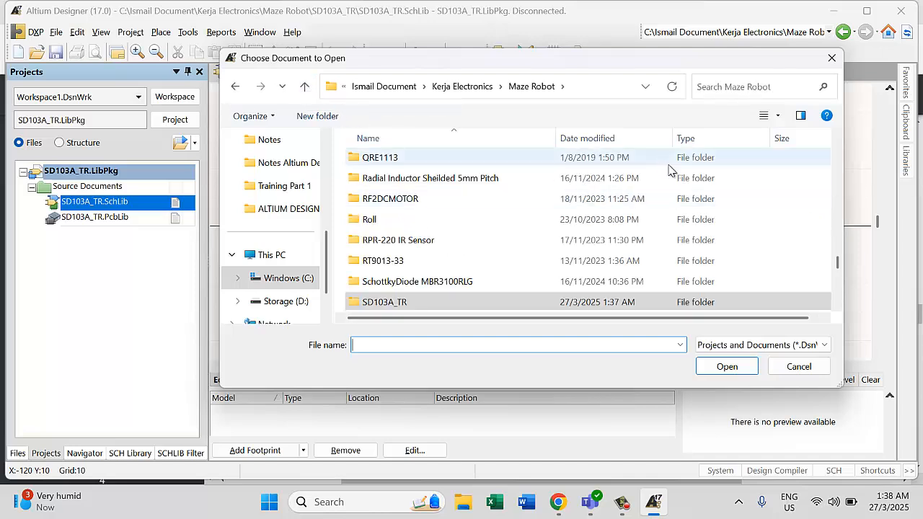
pyautogui.moveTo(839, 273); pyautogui.dragTo(838, 239)
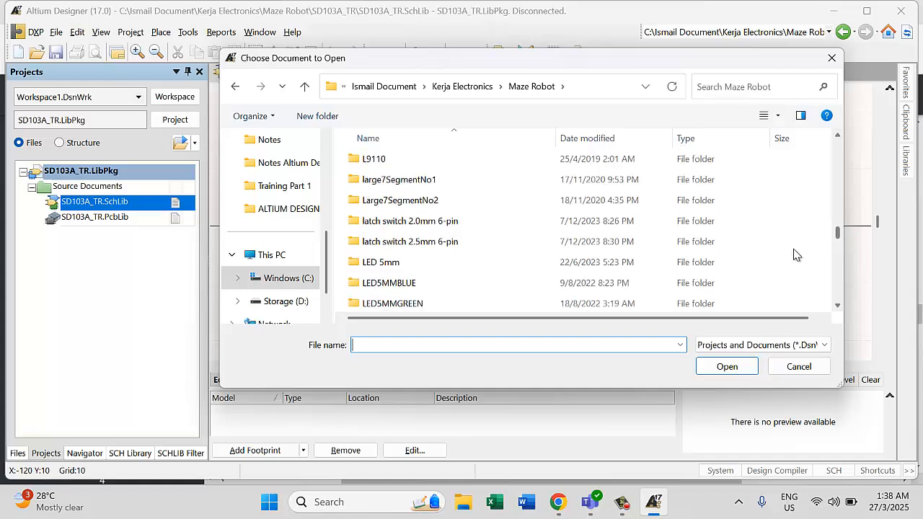
pyautogui.doubleClick(387, 263)
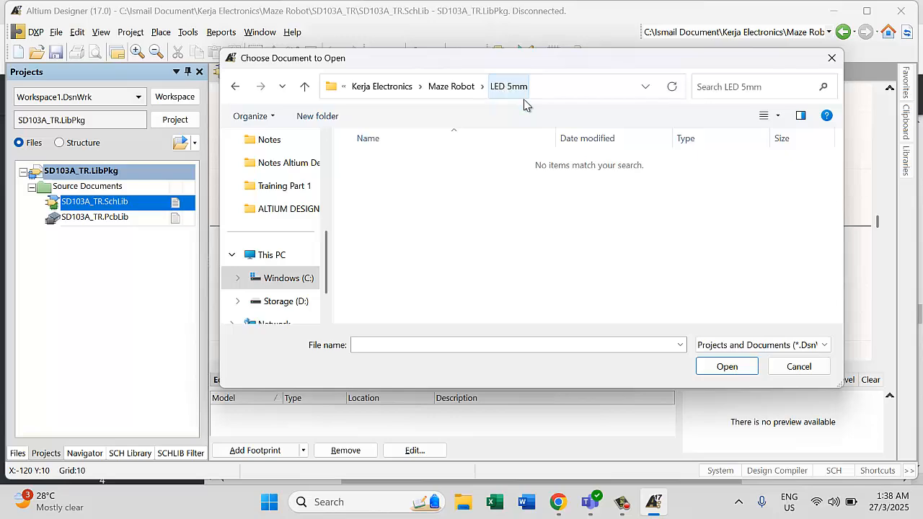
pyautogui.click(800, 366)
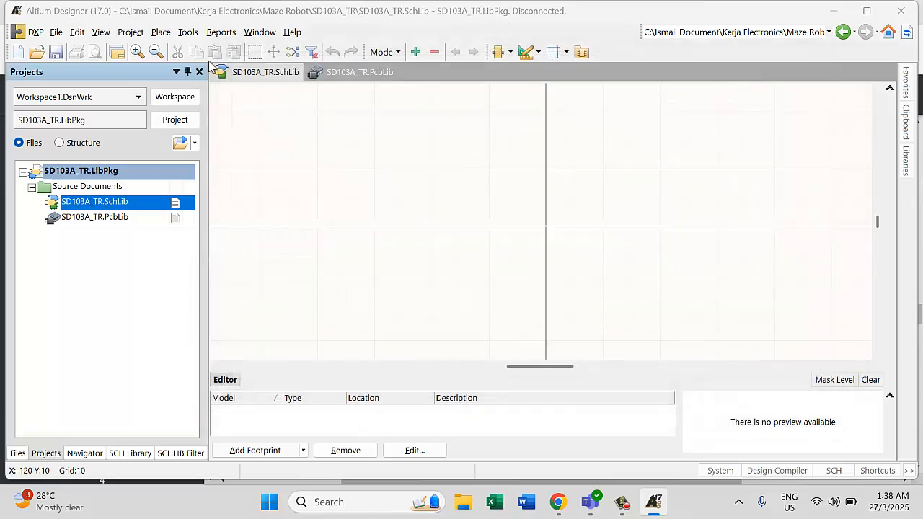
# - Try to open a library project from the LED 5mm folder, filtering the files to Integrated Library Package (*.LibPkg)
pyautogui.click(55, 32)
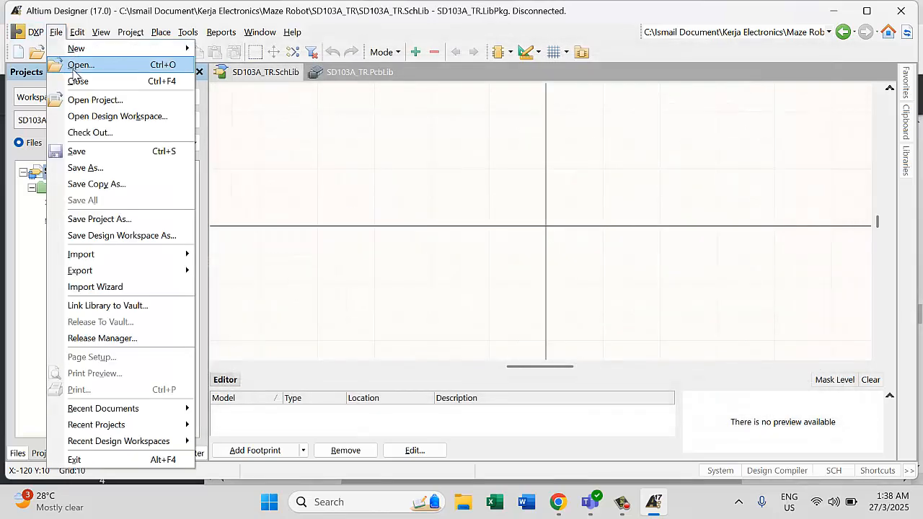
pyautogui.click(83, 99)
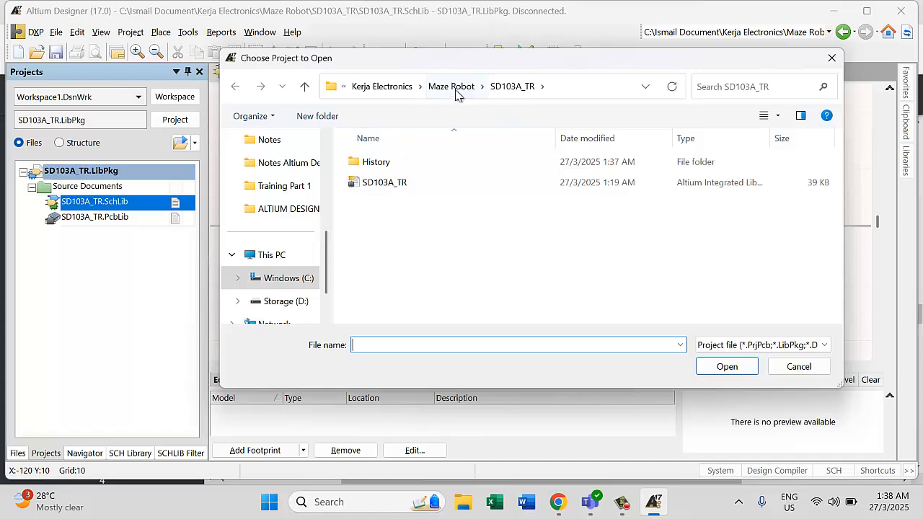
pyautogui.click(453, 87)
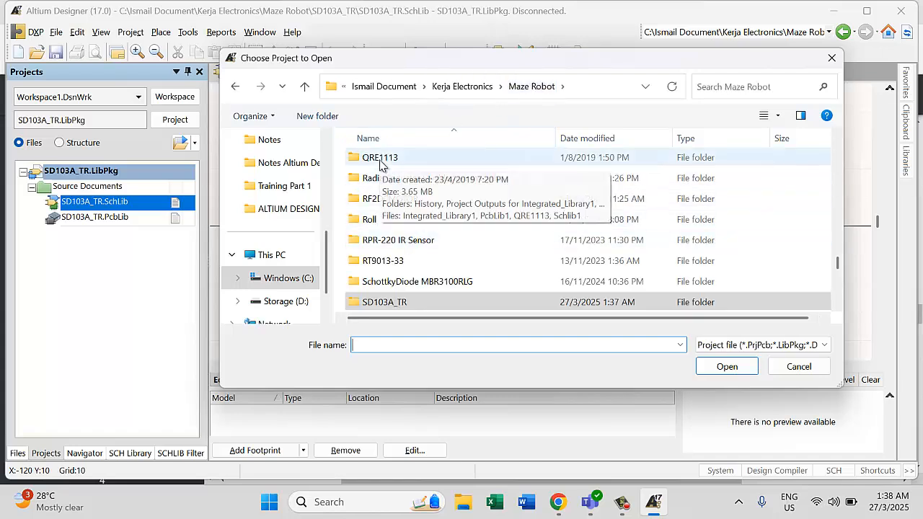
pyautogui.scroll(2, 383, 220)
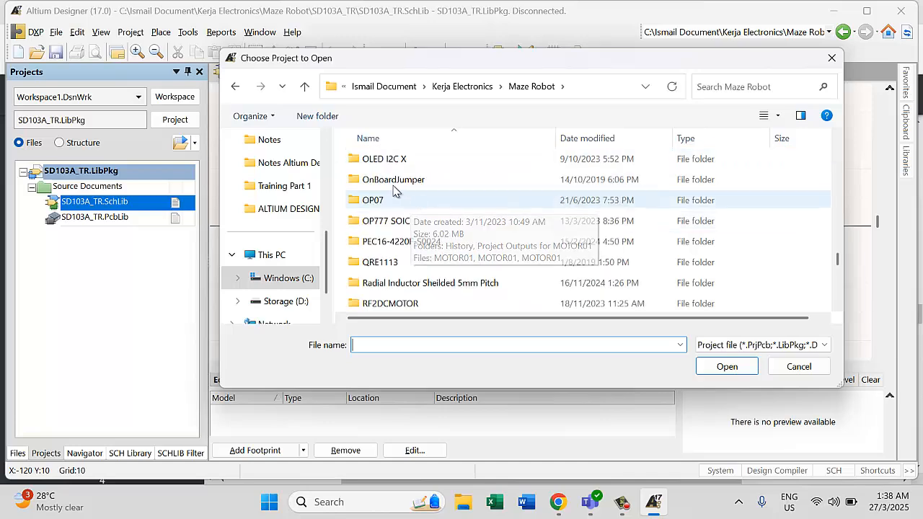
pyautogui.scroll(2, 386, 202)
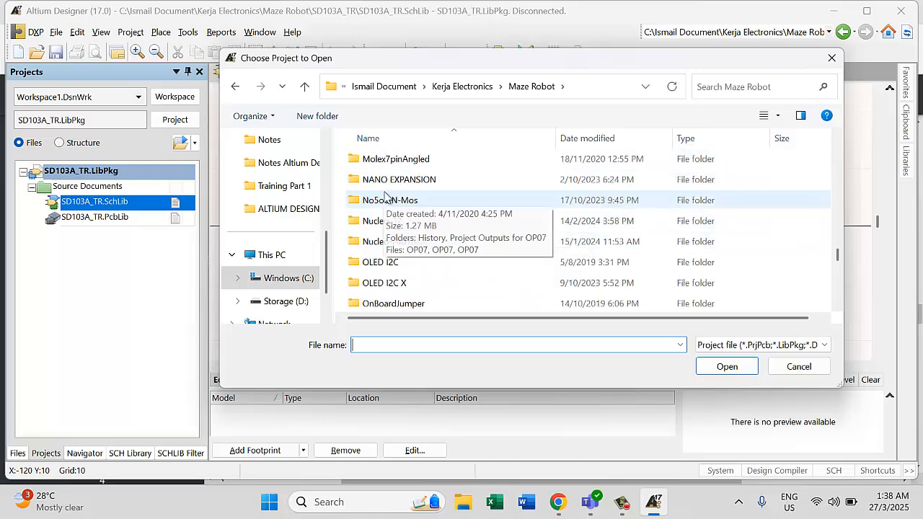
pyautogui.scroll(8, 407, 196)
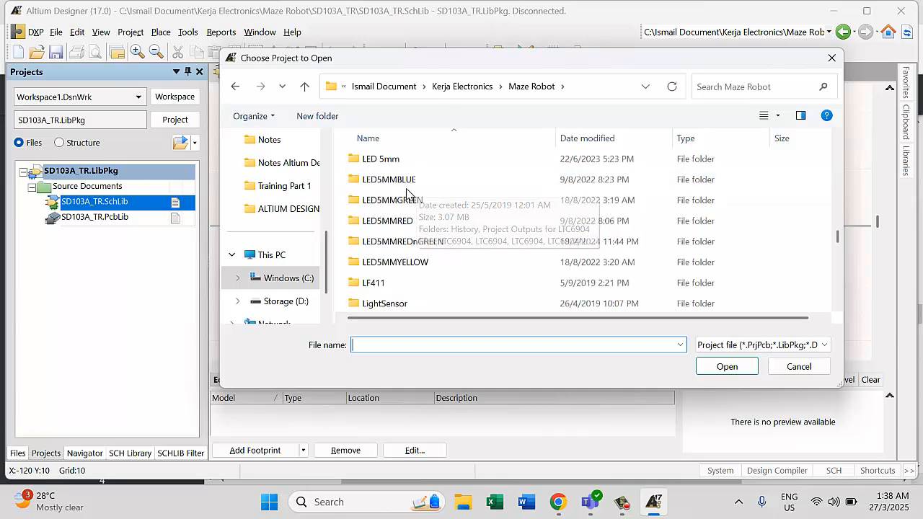
pyautogui.scroll(-4, 400, 216)
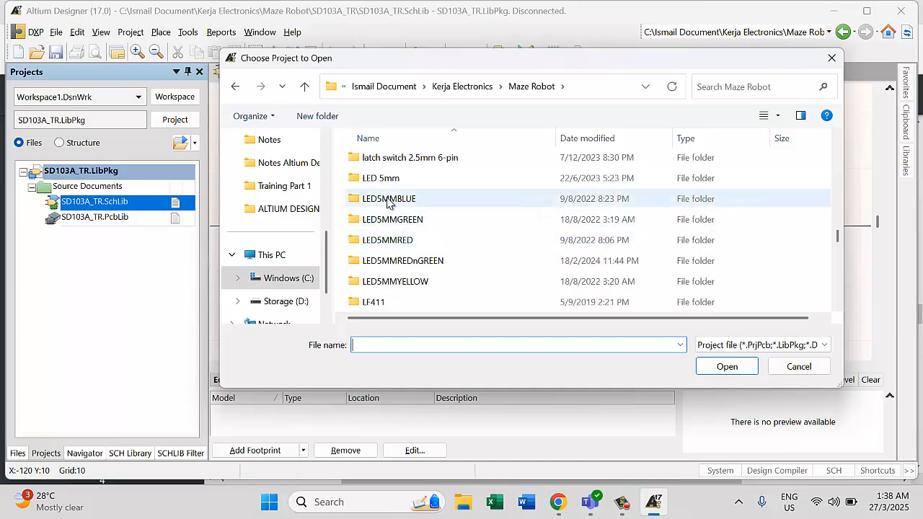
pyautogui.click(388, 180)
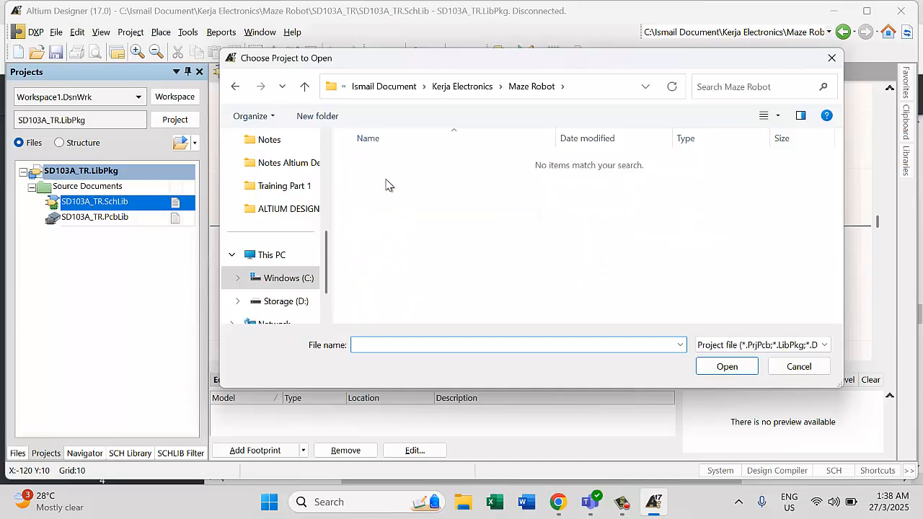
pyautogui.click(825, 346)
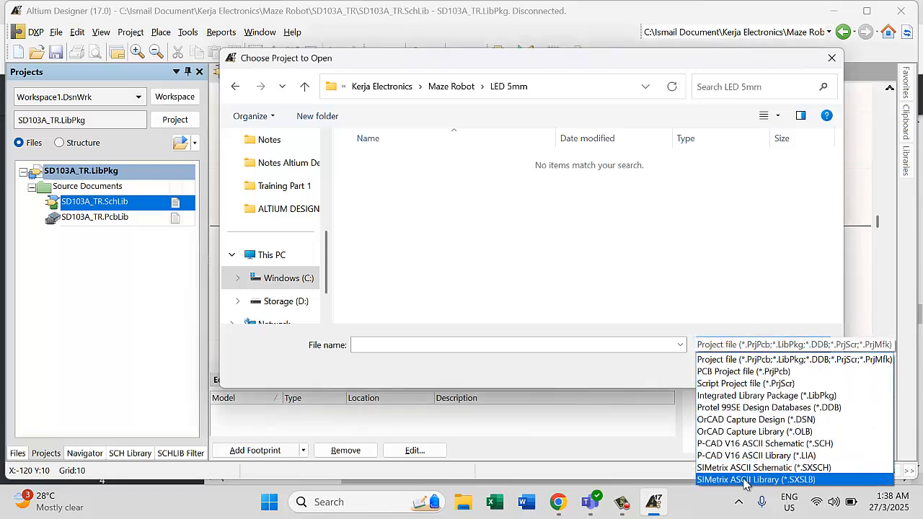
pyautogui.click(763, 396)
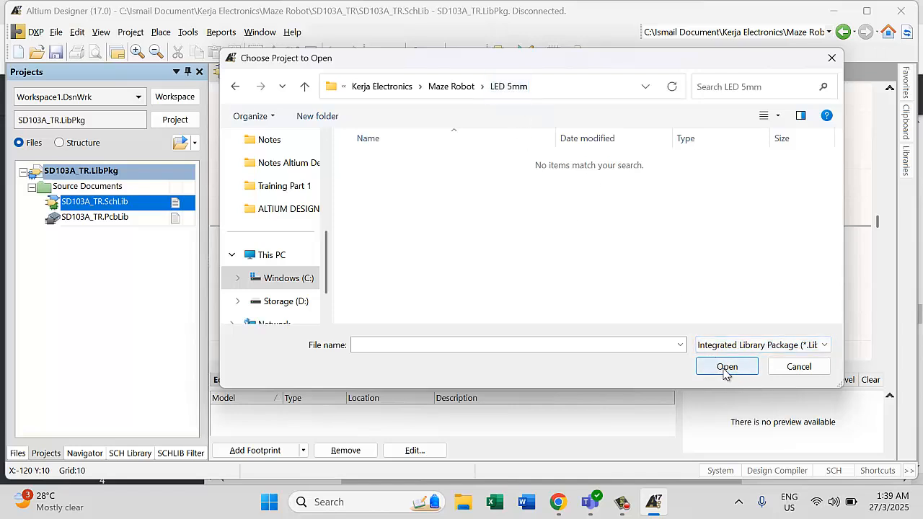
pyautogui.click(799, 368)
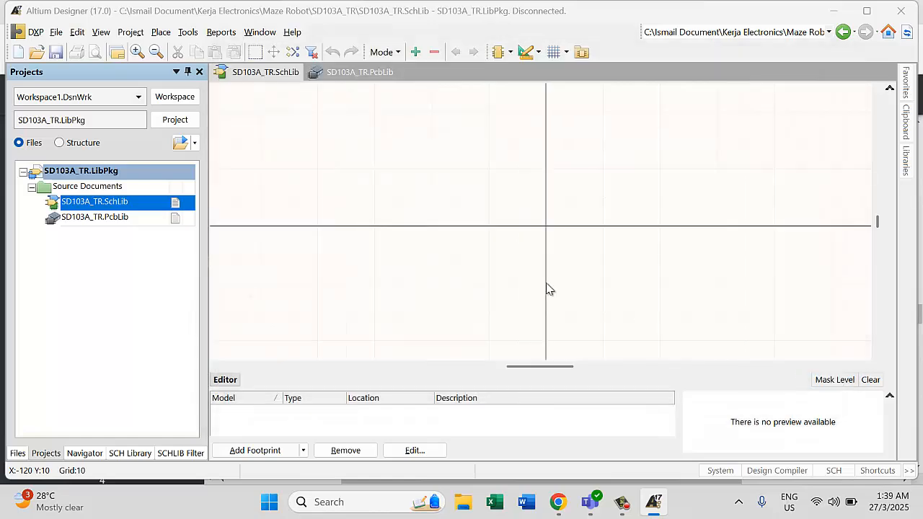
# - Start opening an existing project and browse the Maze Robot folder to the LED component folders
pyautogui.click(55, 32)
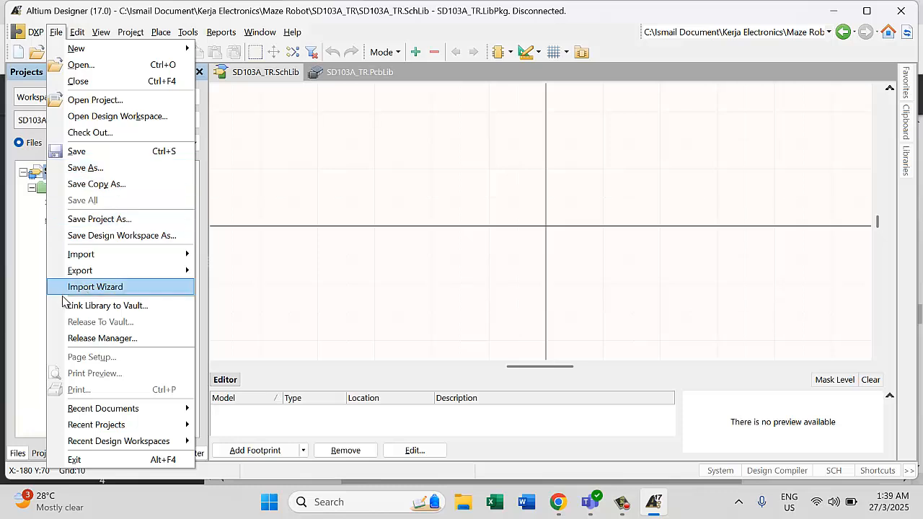
pyautogui.click(101, 99)
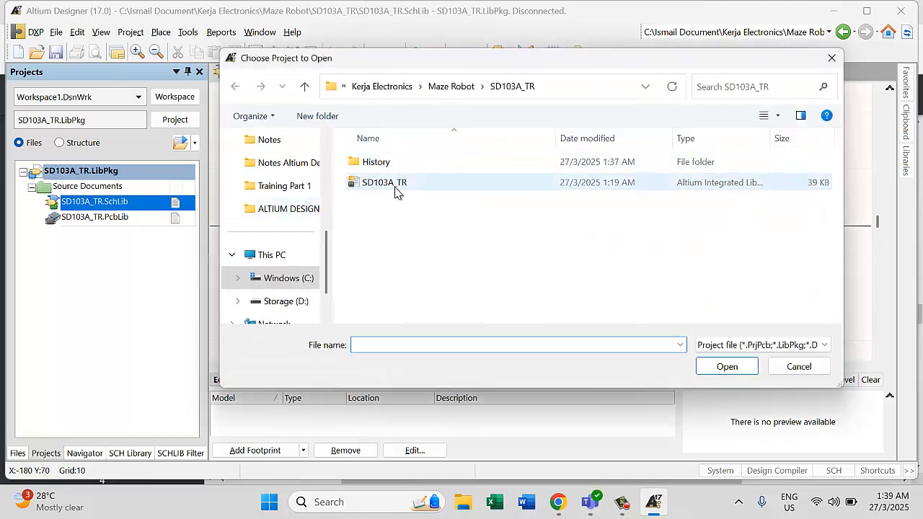
pyautogui.click(451, 87)
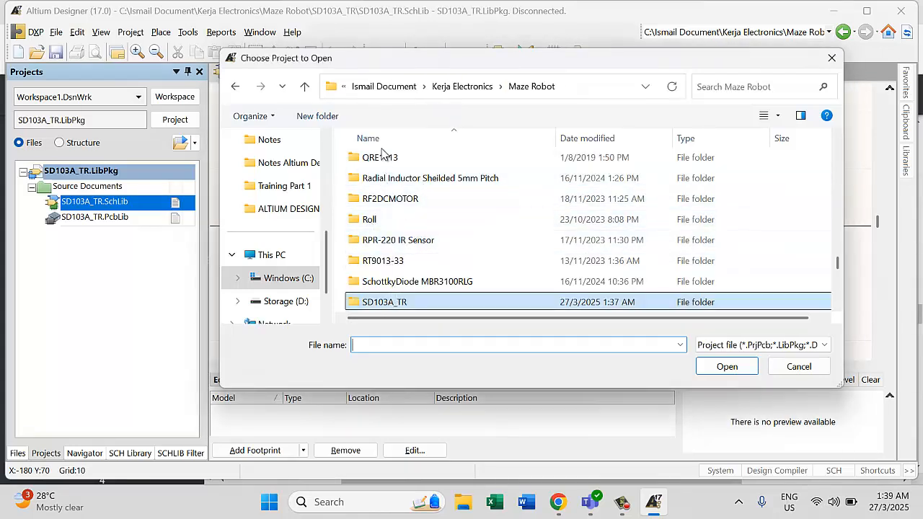
pyautogui.scroll(-2, 386, 180)
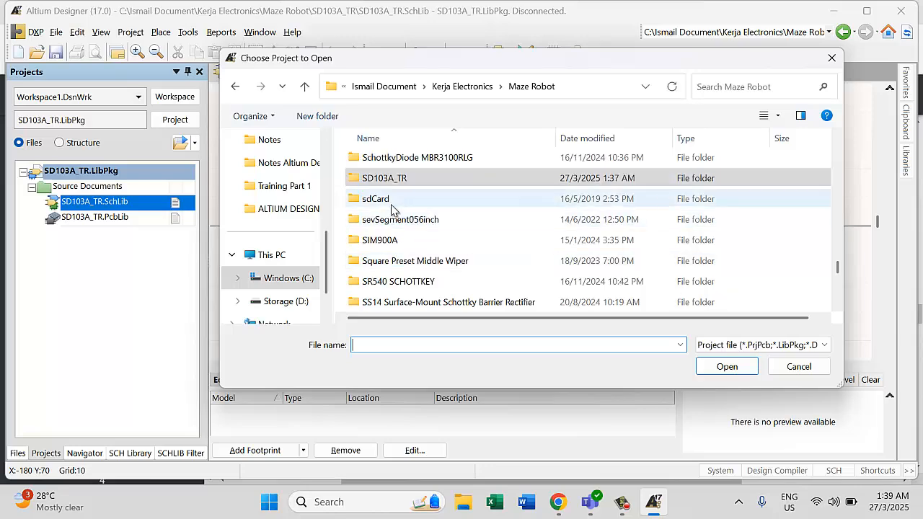
pyautogui.scroll(-2, 400, 232)
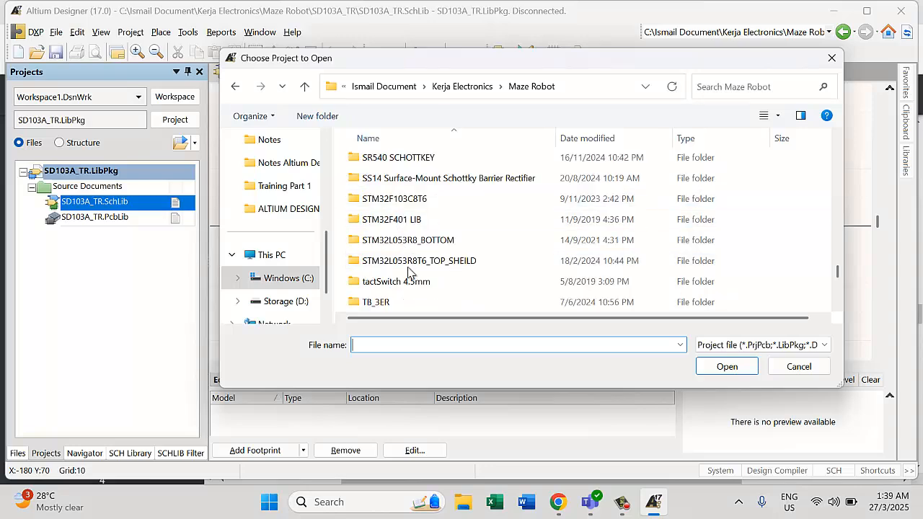
pyautogui.scroll(-3, 393, 269)
pyautogui.scroll(-4, 394, 263)
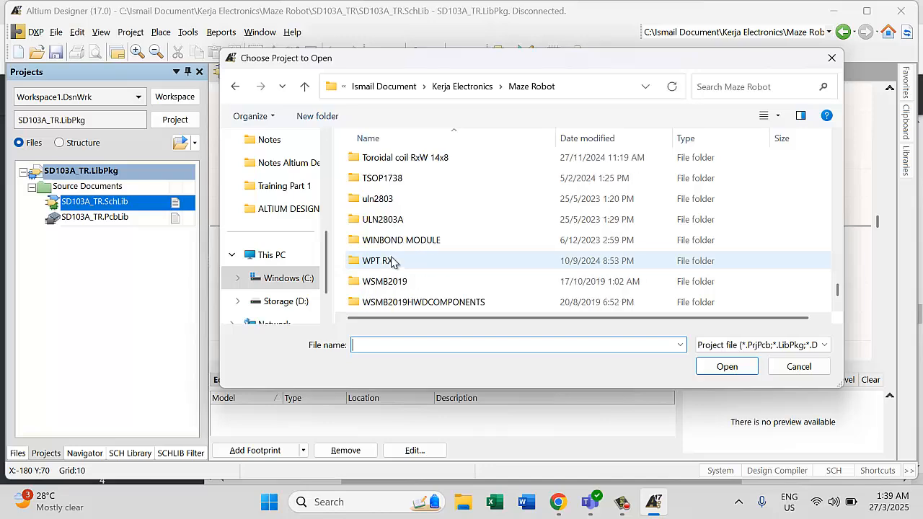
pyautogui.scroll(8, 390, 243)
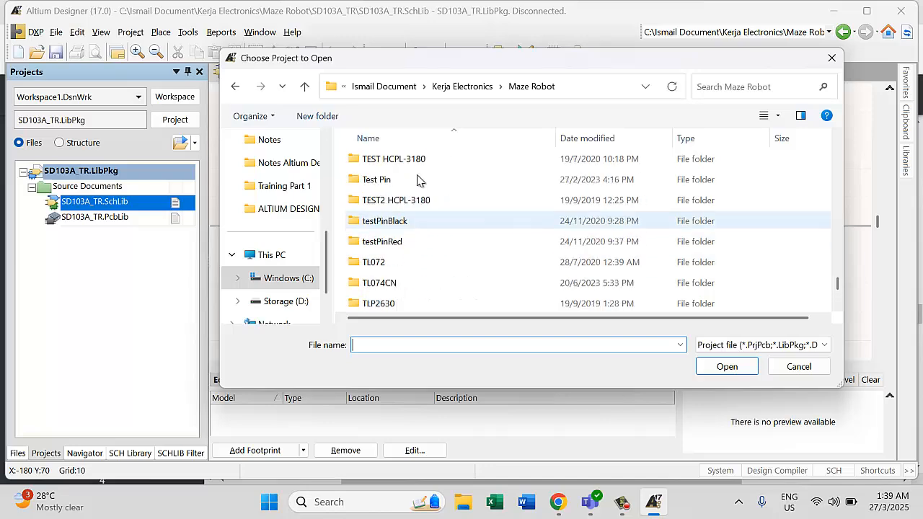
pyautogui.scroll(4, 401, 184)
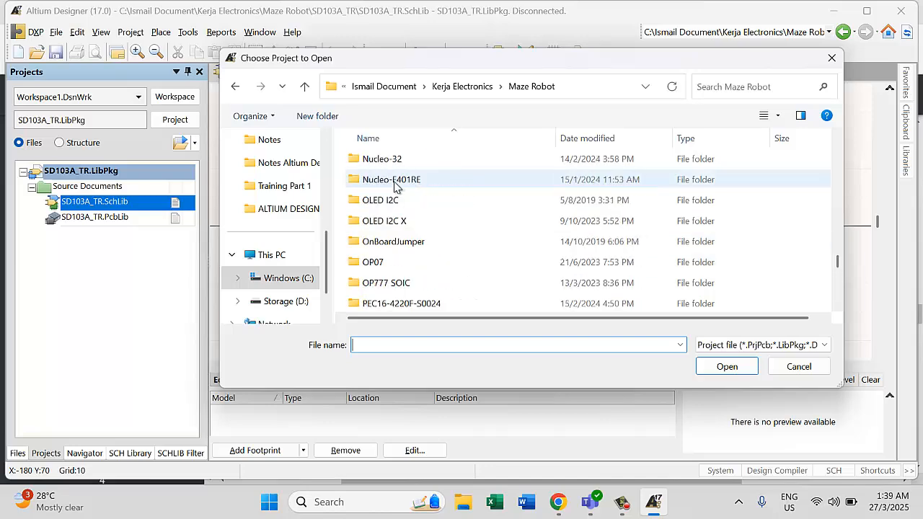
pyautogui.scroll(3, 393, 208)
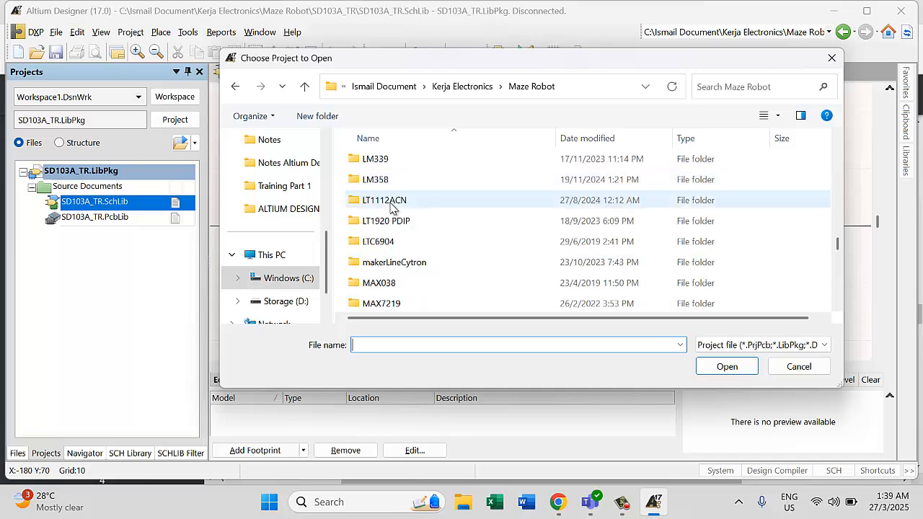
pyautogui.scroll(3, 389, 207)
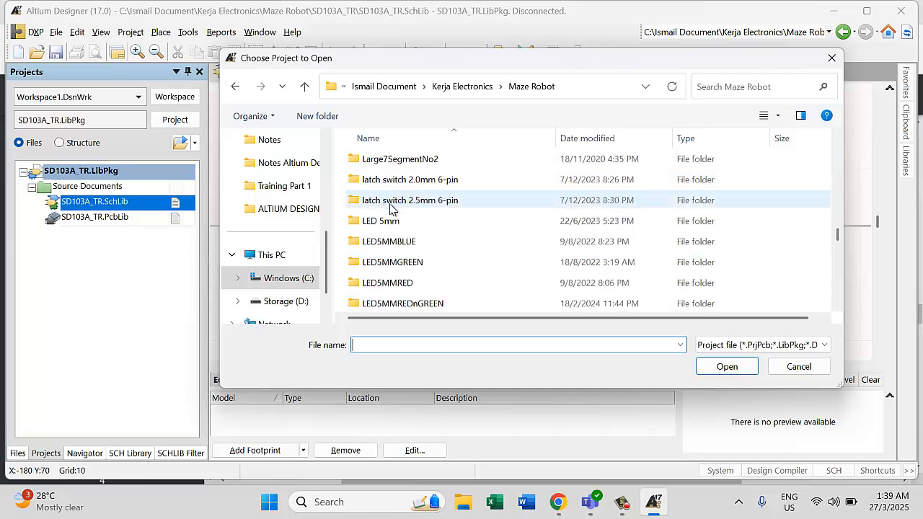
# - Look inside the LED 5mm folder for a library project and return to the Maze Robot folder
pyautogui.click(381, 221)
pyautogui.doubleClick(383, 222)
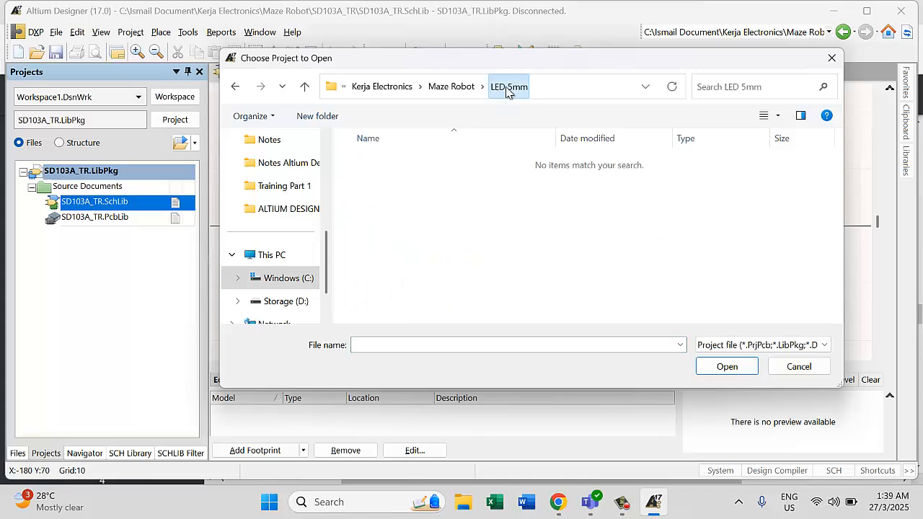
pyautogui.click(304, 88)
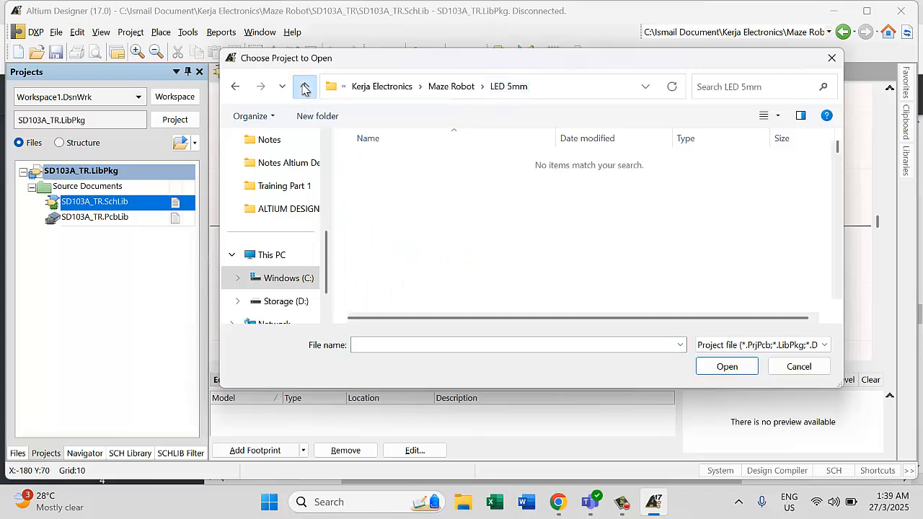
# - Open the LED5MMBLUE library package from its Maze Robot subfolder and display its schematic library LED5MMBLUE.SchLib
pyautogui.scroll(-2, 415, 231)
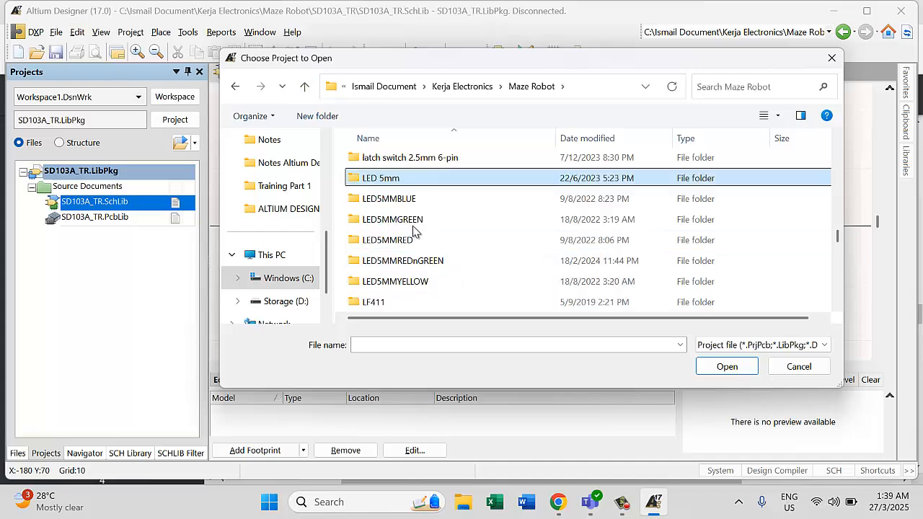
pyautogui.doubleClick(397, 198)
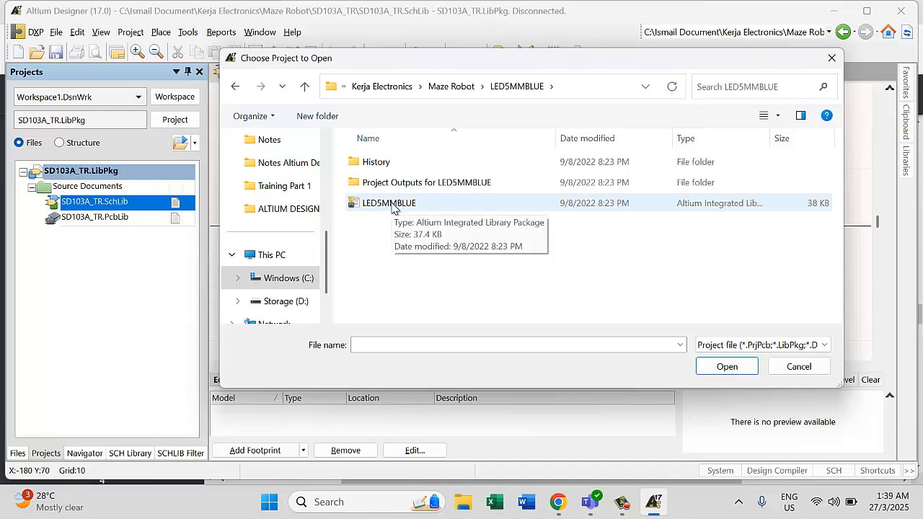
pyautogui.click(393, 206)
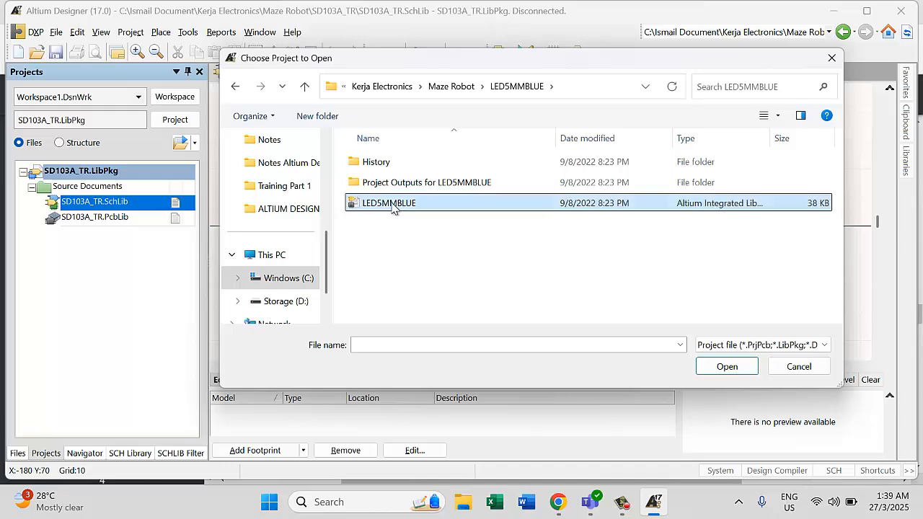
pyautogui.click(745, 371)
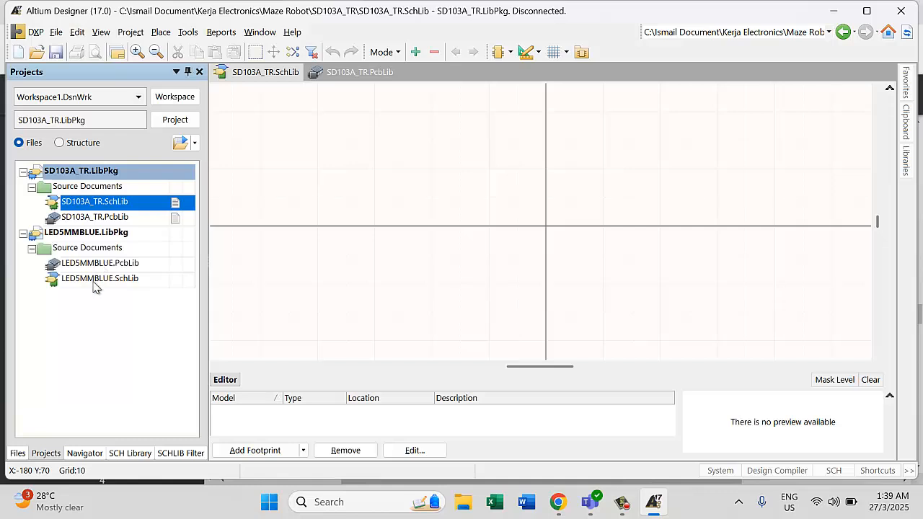
pyautogui.doubleClick(95, 282)
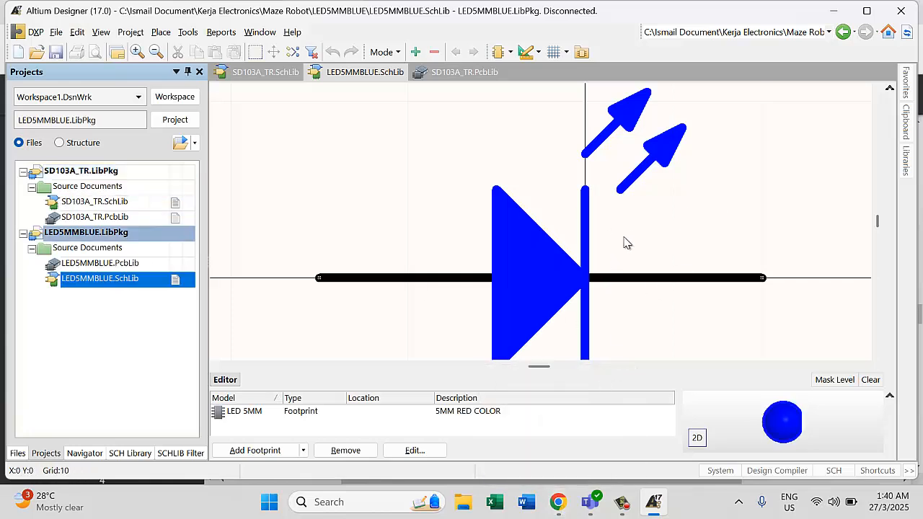
# - Switch to Chrome and examine the SD103A-TR element14 product page and the sd103a.pdf datasheet for the diode's details
pyautogui.click(558, 502)
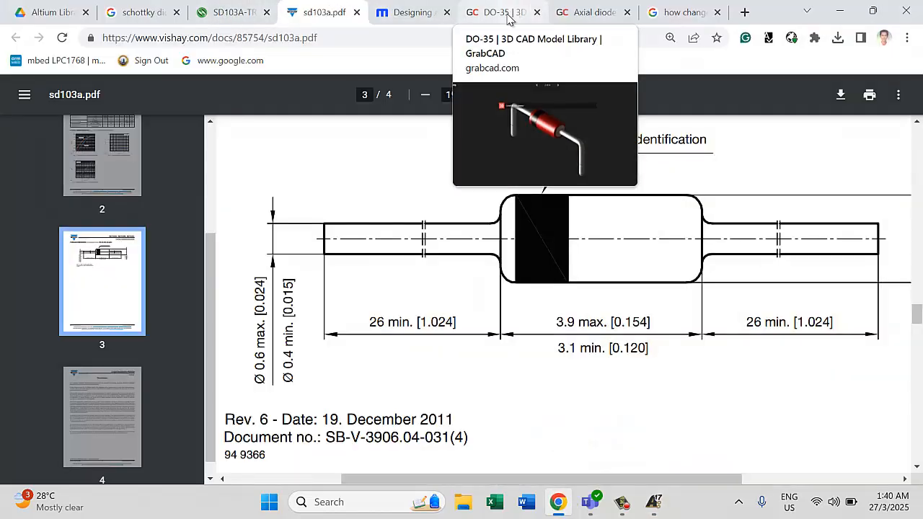
pyautogui.click(234, 13)
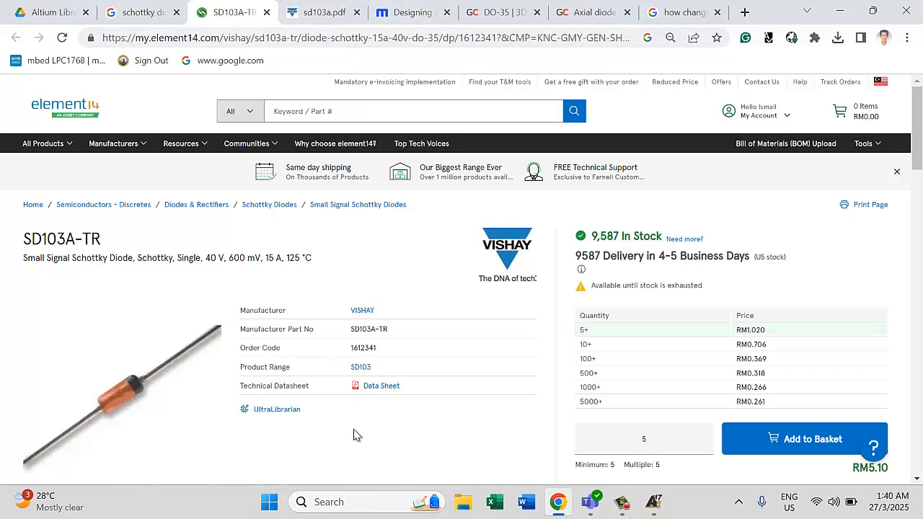
pyautogui.scroll(-10, 375, 375)
pyautogui.scroll(10, 381, 349)
pyautogui.click(316, 14)
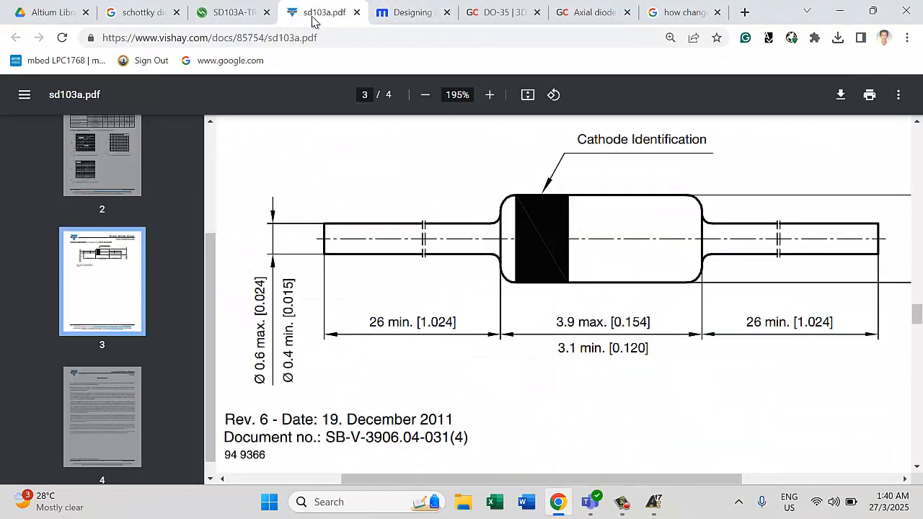
pyautogui.keyDown('ctrl'); pyautogui.scroll(-5, 457, 299); pyautogui.keyUp('ctrl')
pyautogui.scroll(10, 457, 299)
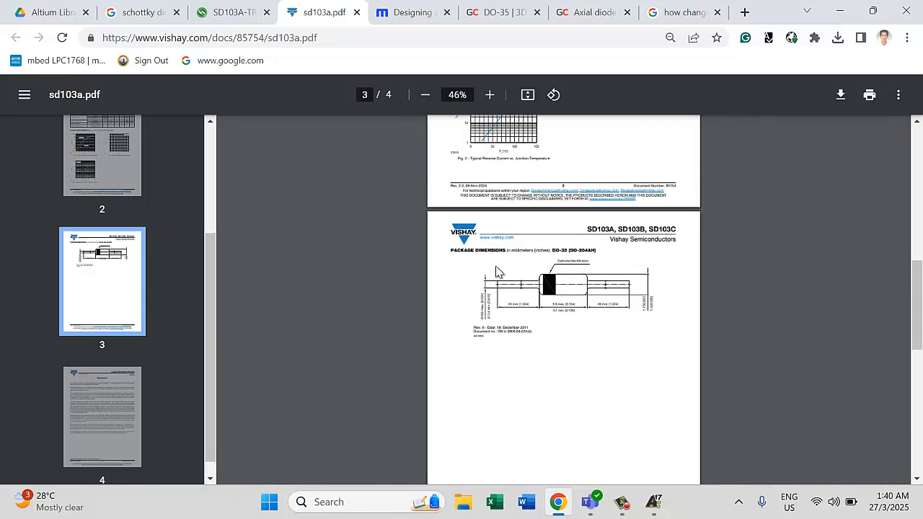
pyautogui.keyDown('ctrl'); pyautogui.scroll(3, 562, 216); pyautogui.keyUp('ctrl')
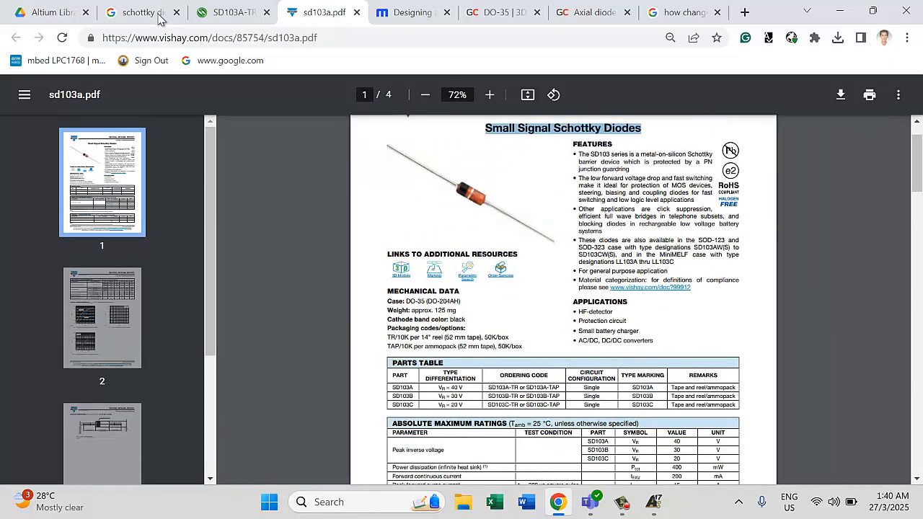
# - Change the existing Google query to "schottky diode symbol" and run the search
pyautogui.click(144, 13)
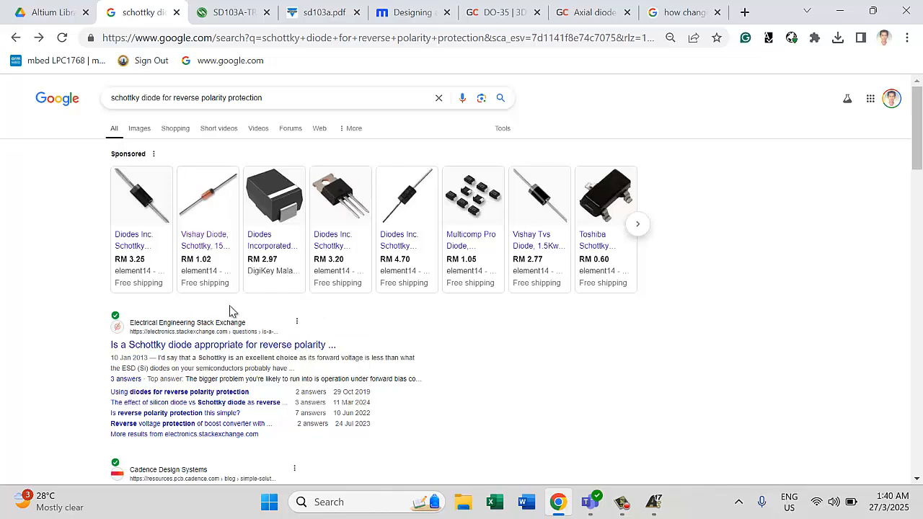
pyautogui.click(286, 97)
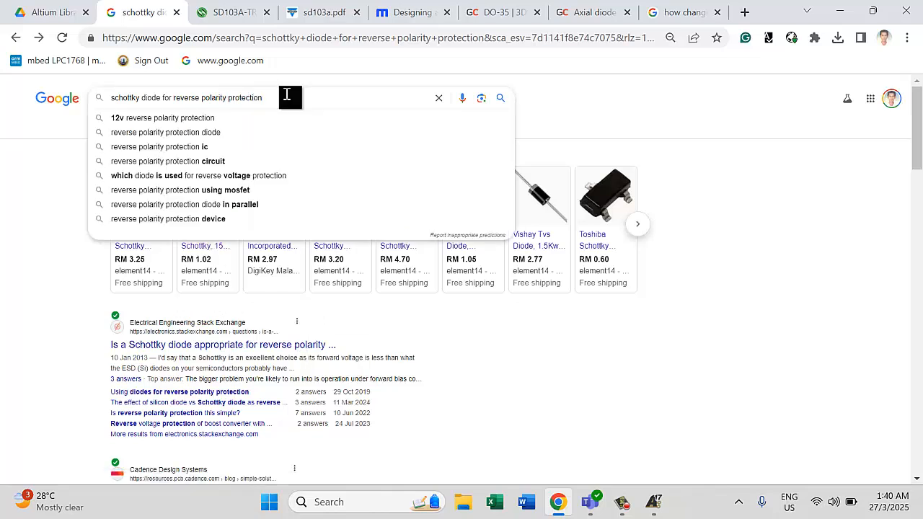
pyautogui.click(163, 97)
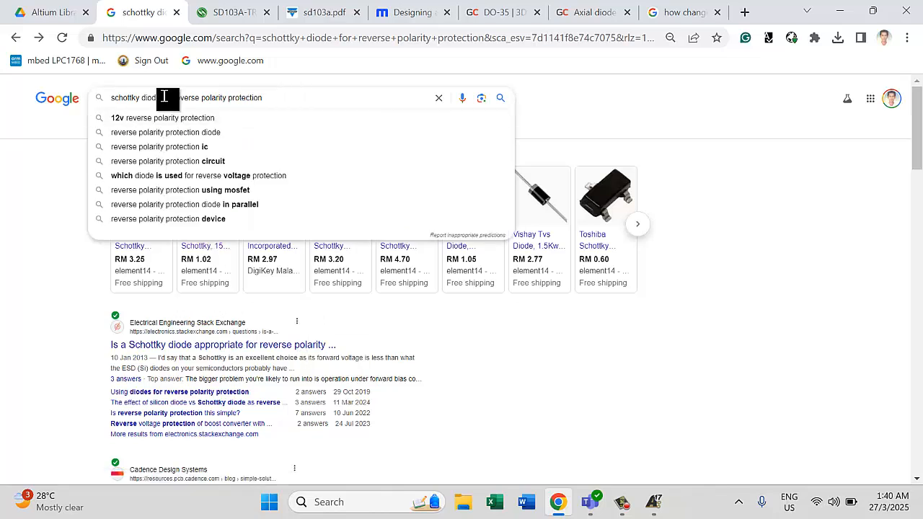
pyautogui.keyDown('shift'); pyautogui.click(281, 98); pyautogui.keyUp('shift')
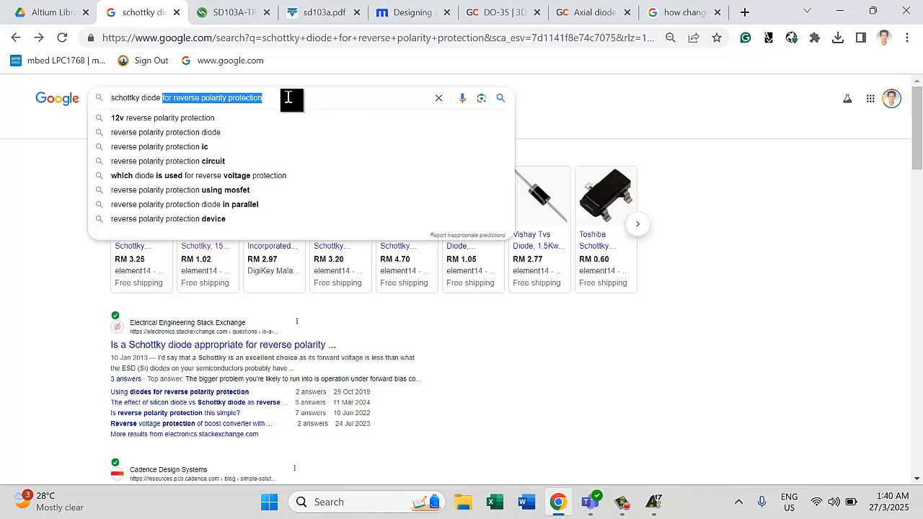
pyautogui.press('BackSpace')
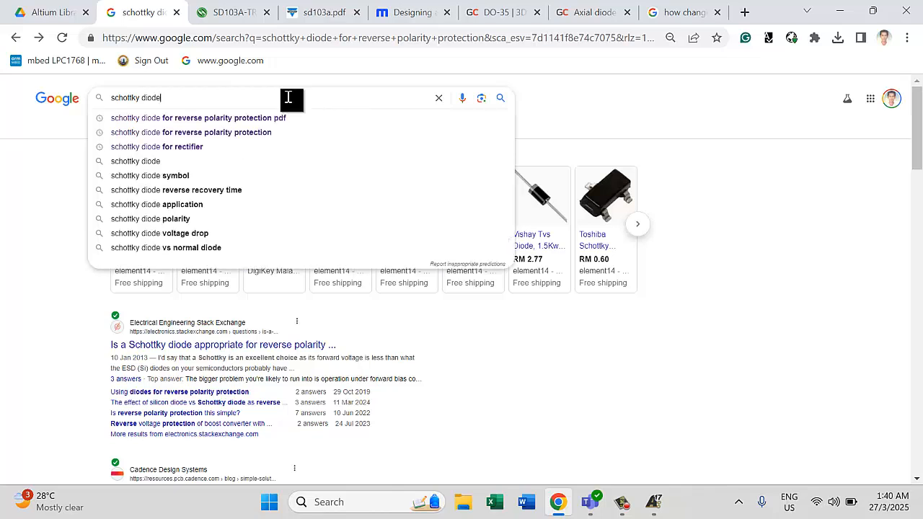
pyautogui.write('symbol')
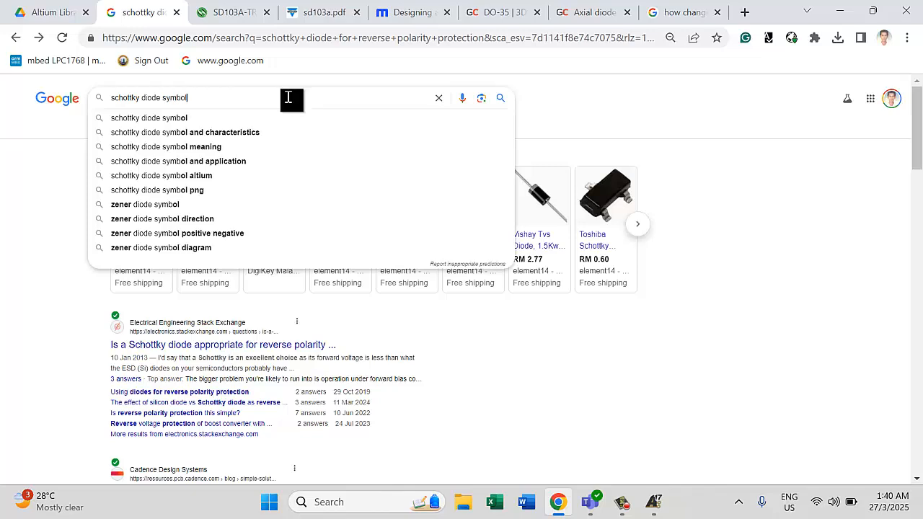
pyautogui.press('Return')
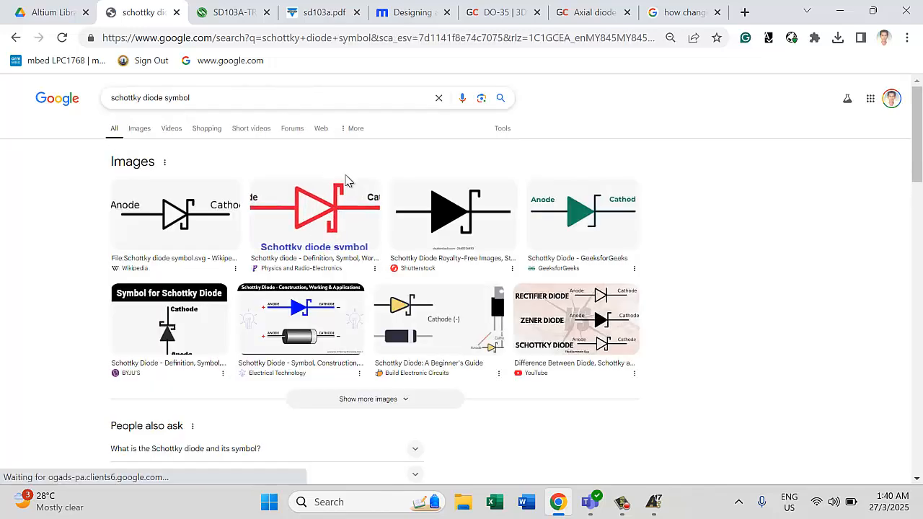
# - Switch to Altium Designer, copy the whole LED symbol from LED5MMBLUE.SchLib and paste it into SD103A_TR.SchLib with its cathode bar on the origin
pyautogui.click(653, 502)
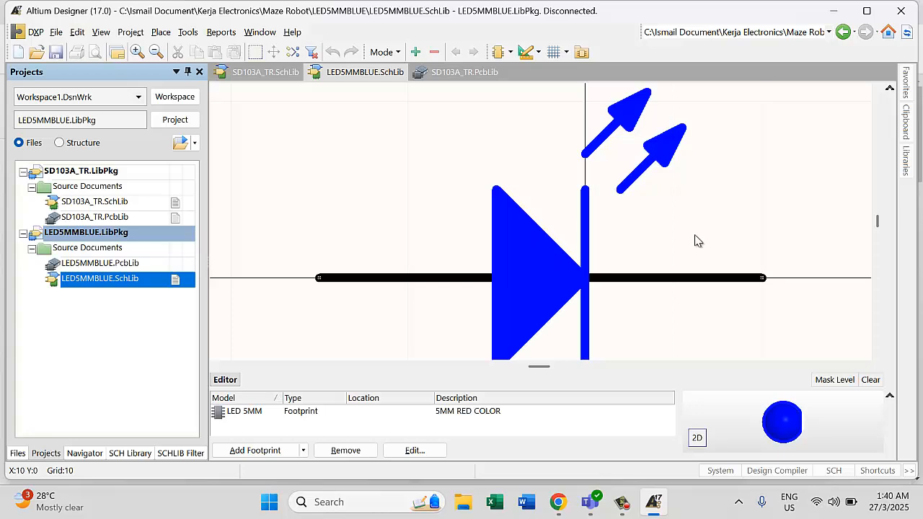
pyautogui.keyDown('ctrl'); pyautogui.scroll(-5, 695, 240); pyautogui.keyUp('ctrl')
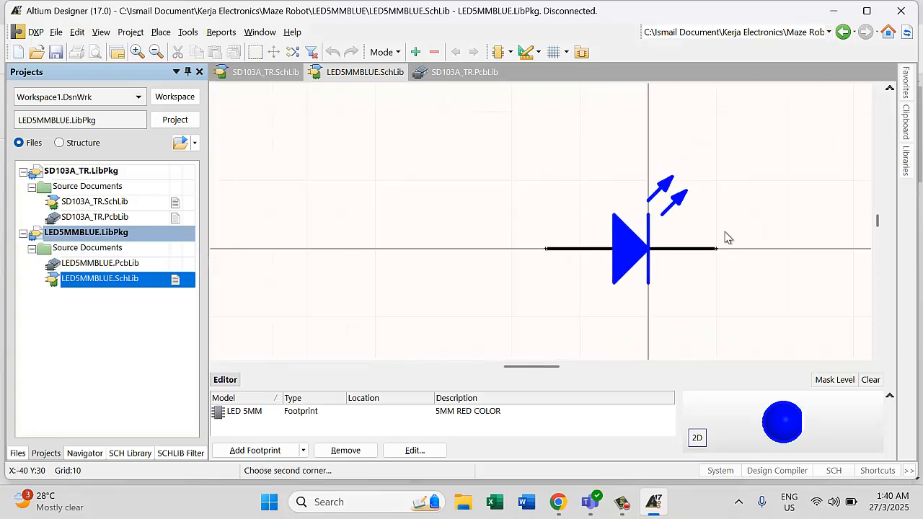
pyautogui.click(758, 311)
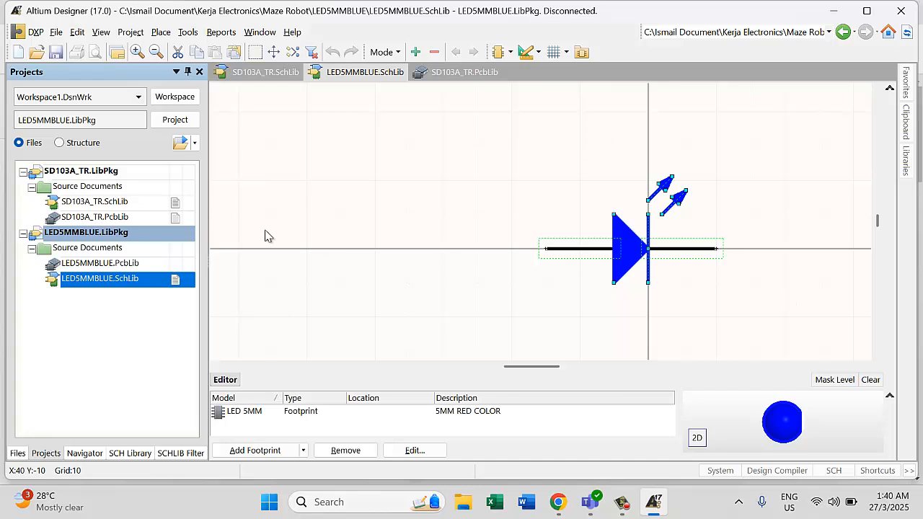
pyautogui.hotkey('ctrl', 'c')
pyautogui.doubleClick(92, 203)
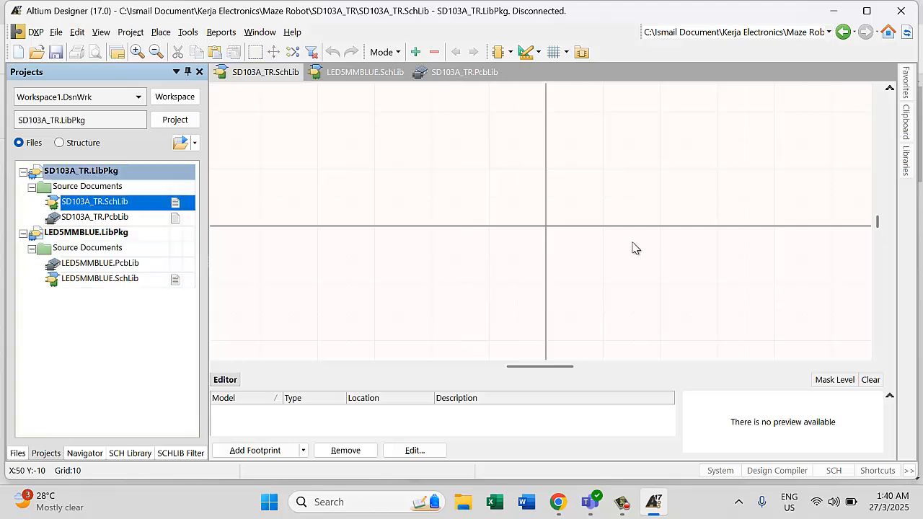
pyautogui.hotkey('ctrl', 'v')
pyautogui.click(609, 224)
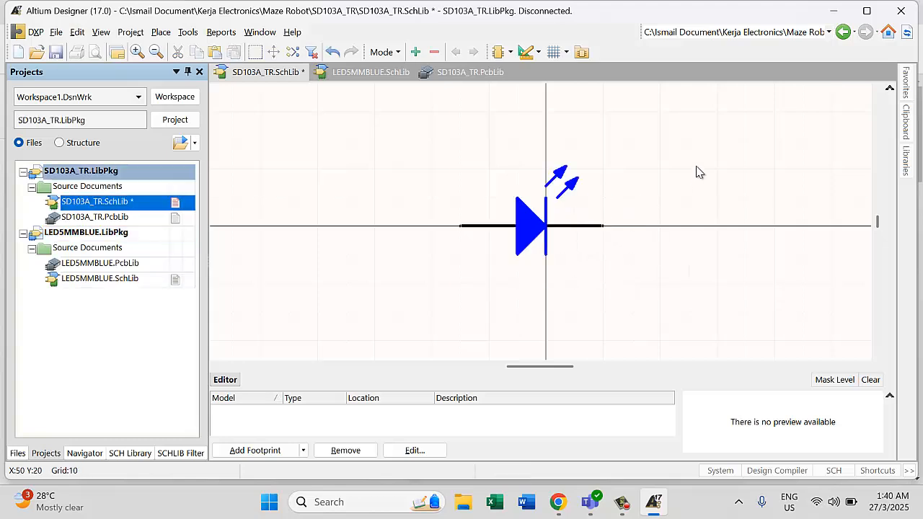
pyautogui.doubleClick(587, 226)
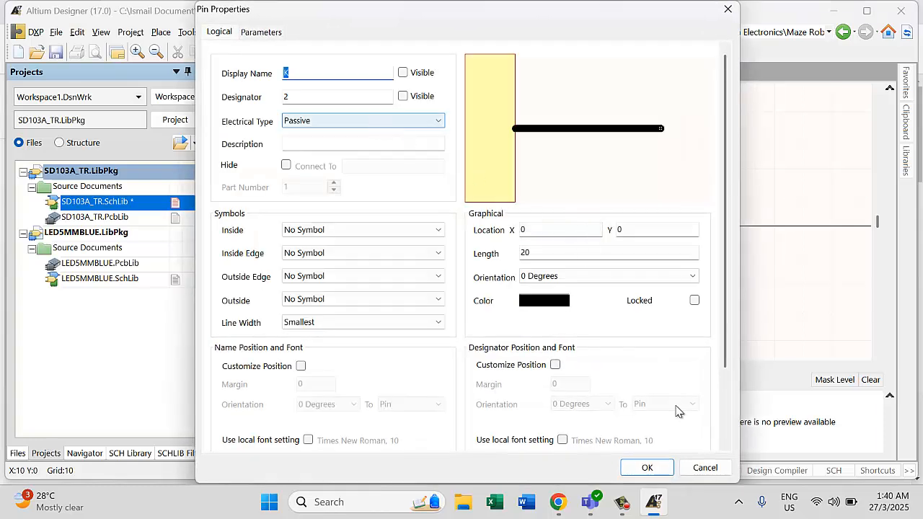
pyautogui.click(703, 468)
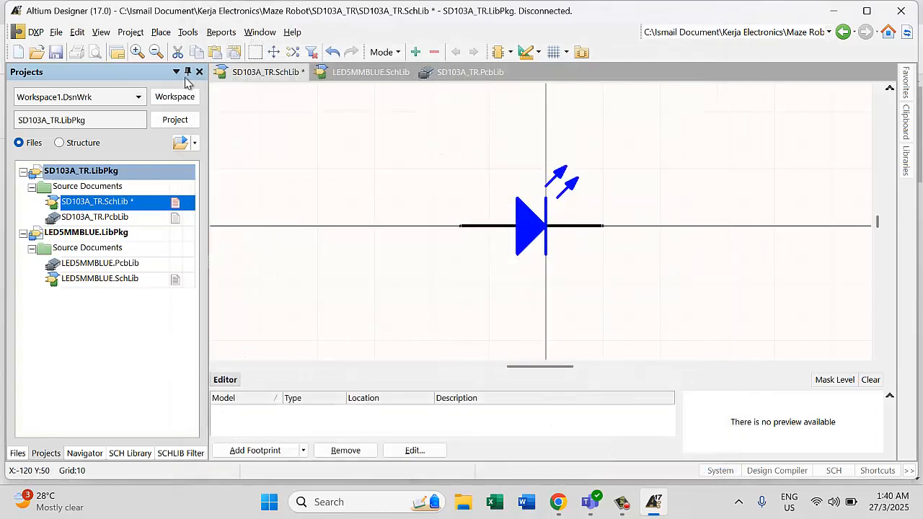
pyautogui.click(160, 31)
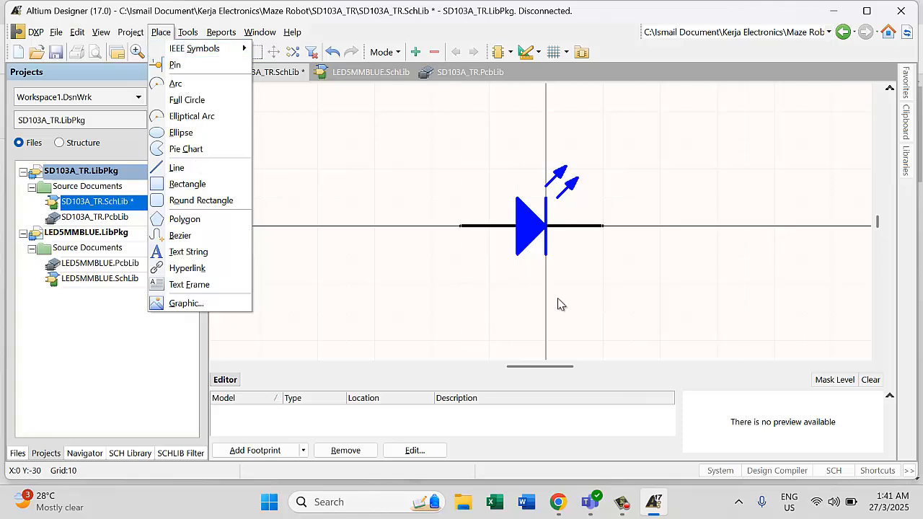
pyautogui.click(610, 255)
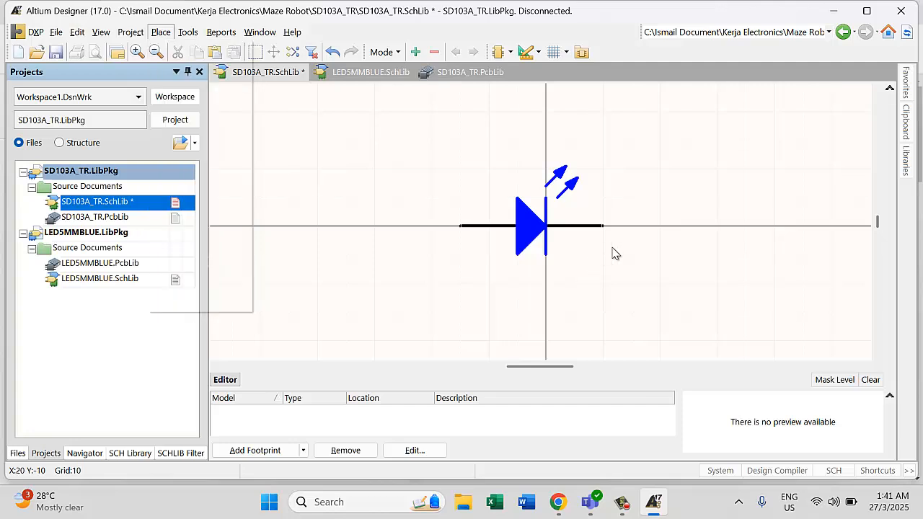
pyautogui.keyDown('ctrl'); pyautogui.scroll(3, 577, 233); pyautogui.keyUp('ctrl')
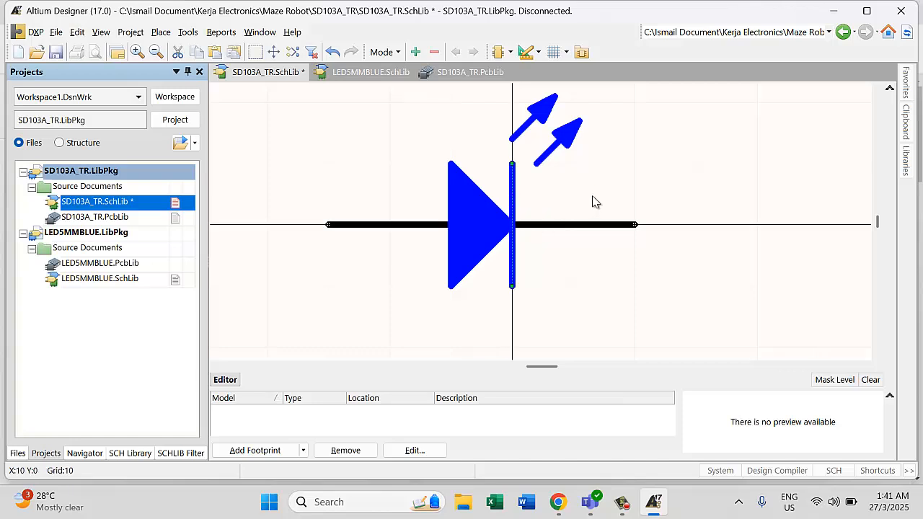
pyautogui.click(160, 32)
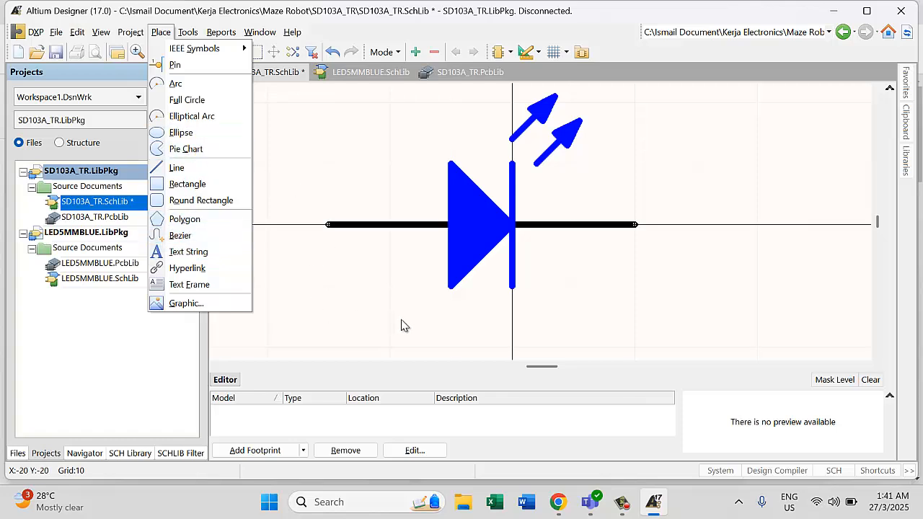
pyautogui.click(676, 292)
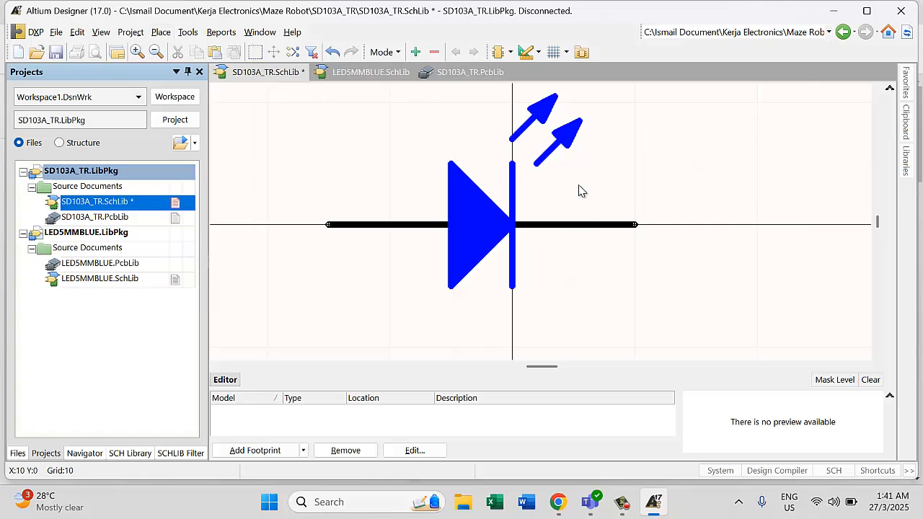
# - Delete the lower LED arrow beside the cathode bar, removing both its arrowhead and its shaft
pyautogui.click(566, 138)
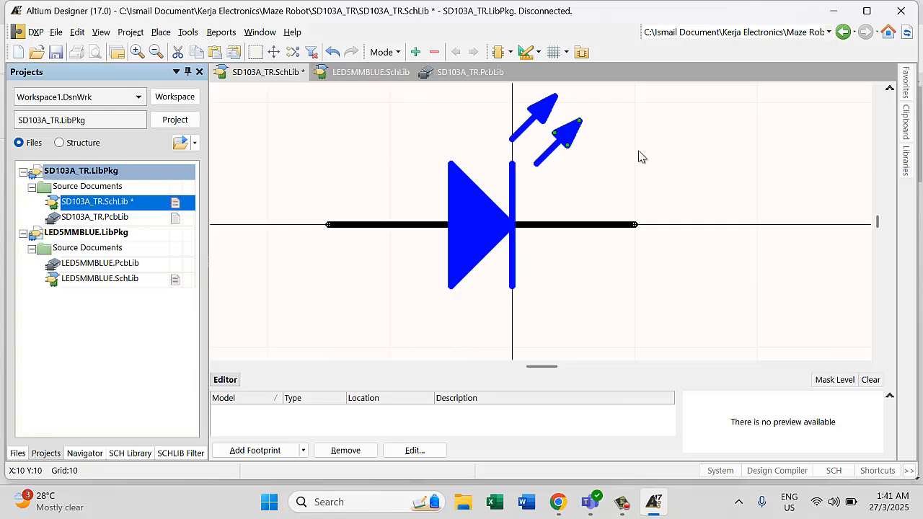
pyautogui.press('Delete')
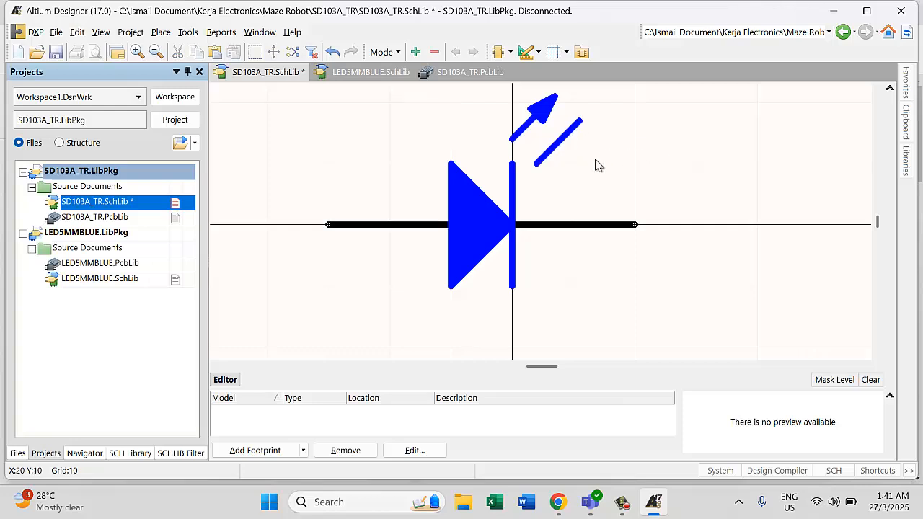
pyautogui.click(579, 119)
pyautogui.moveTo(568, 125); pyautogui.dragTo(538, 165)
pyautogui.click(585, 166)
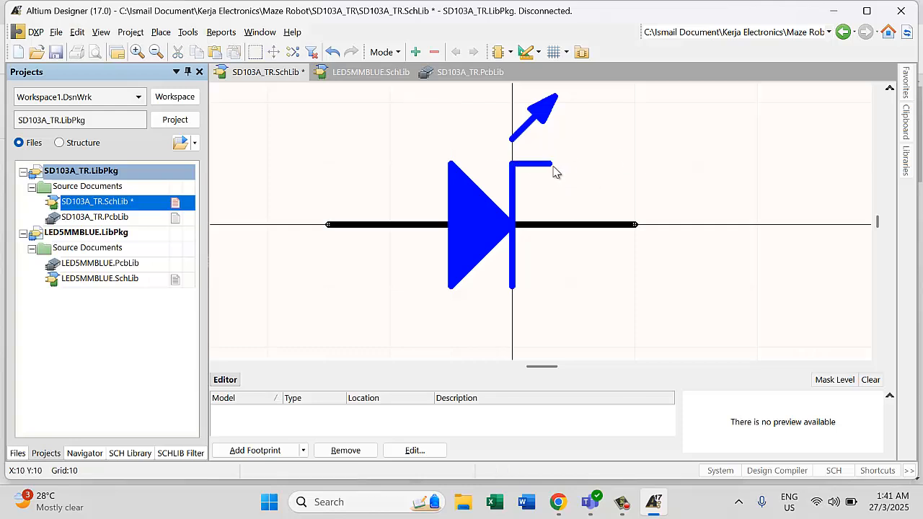
pyautogui.moveTo(545, 165); pyautogui.dragTo(542, 168)
pyautogui.hotkey('ctrl', 'z')
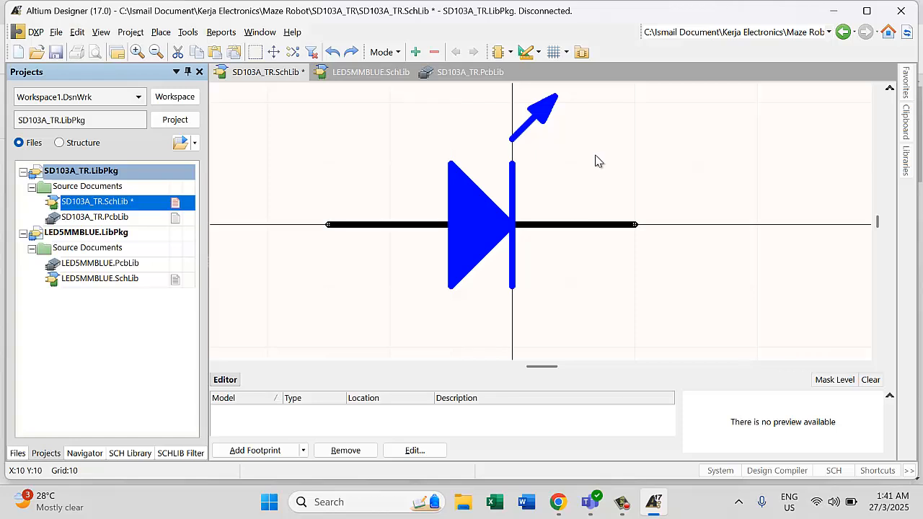
# - Delete the remaining upper LED arrow, removing its arrowhead and shaft so only the plain diode and its pins are left
pyautogui.click(546, 122)
pyautogui.press('Delete')
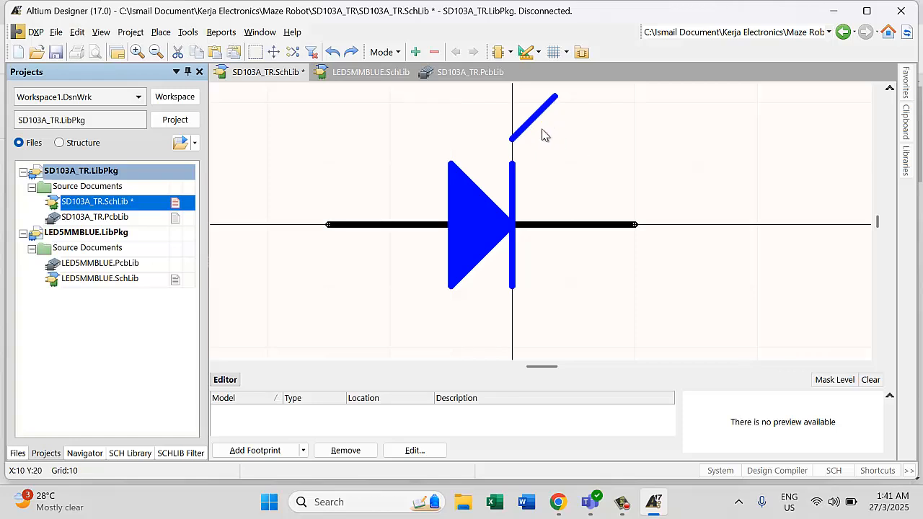
pyautogui.click(551, 101)
pyautogui.moveTo(554, 96); pyautogui.dragTo(590, 141)
pyautogui.press('Delete')
pyautogui.hotkey('ctrl', 'z')
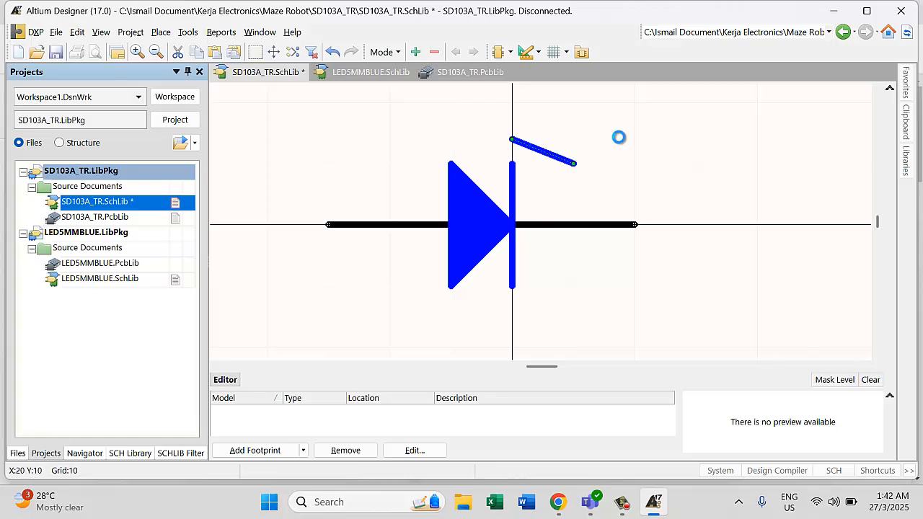
pyautogui.press('Delete')
pyautogui.click(160, 32)
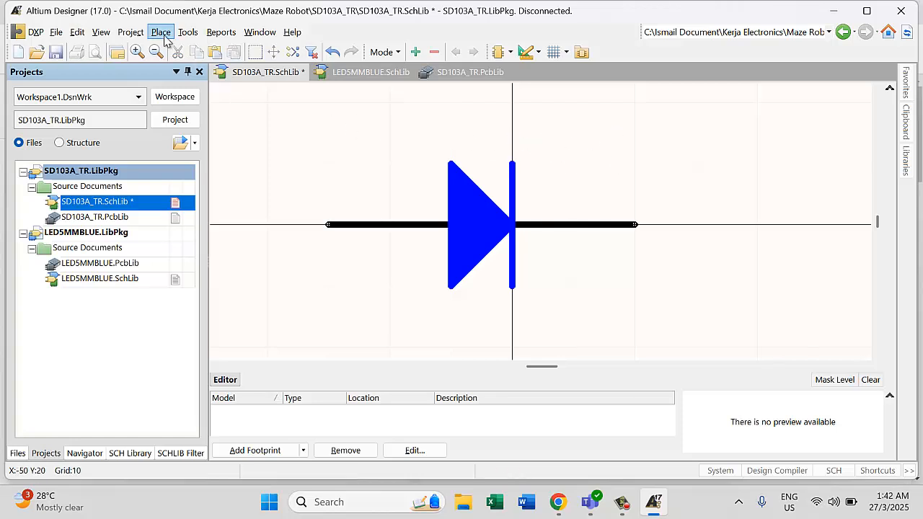
pyautogui.click(179, 167)
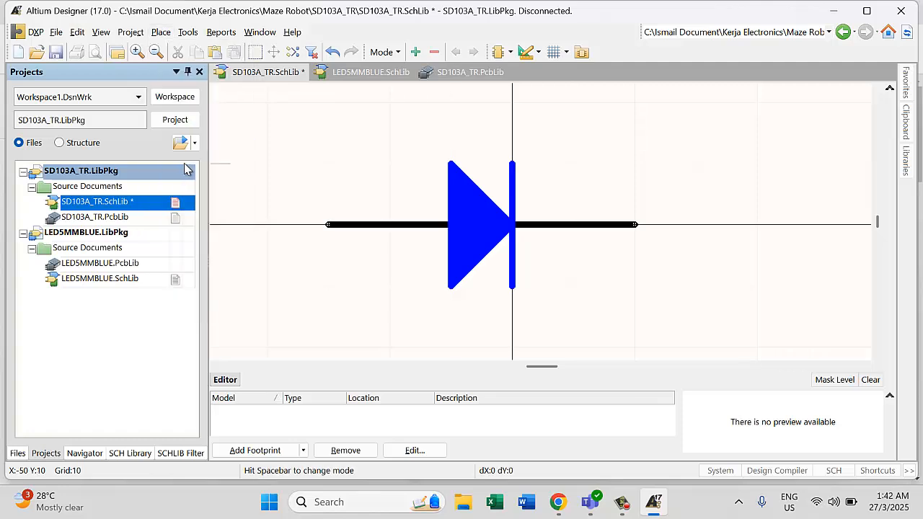
pyautogui.click(512, 165)
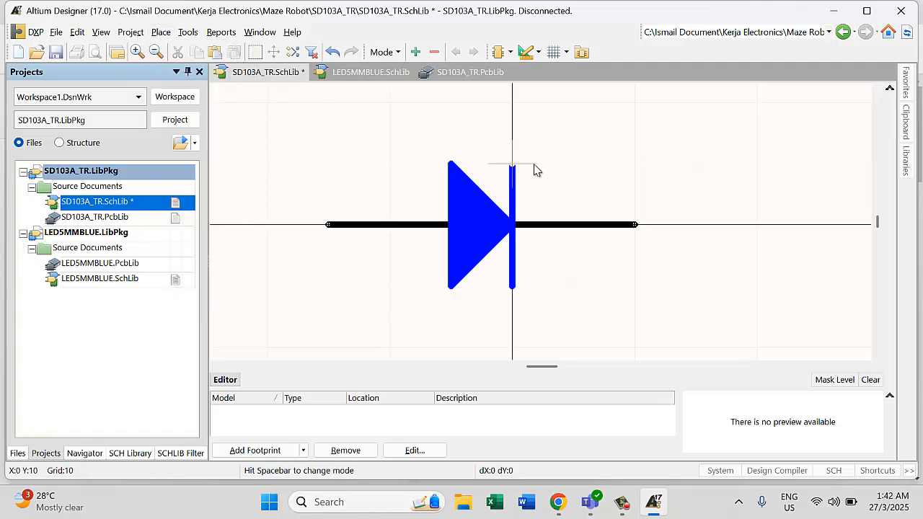
pyautogui.rightClick(535, 166)
pyautogui.rightClick(533, 165)
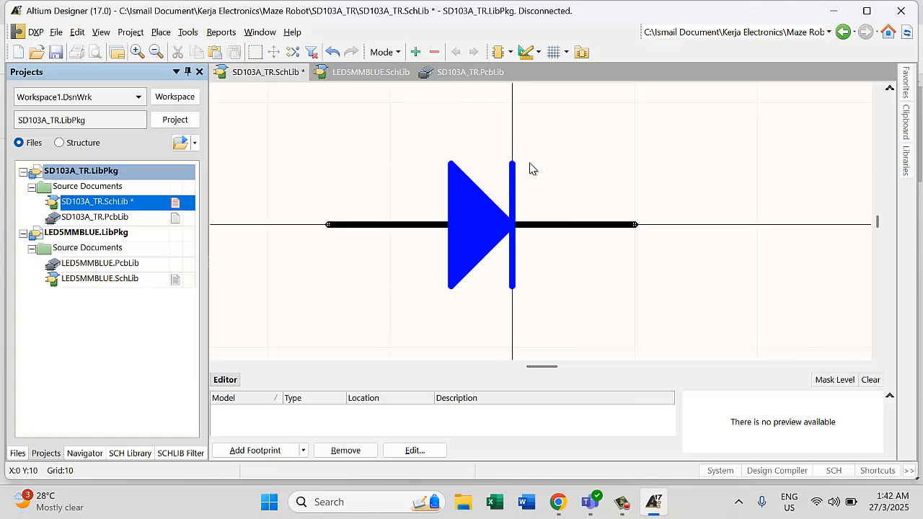
pyautogui.click(160, 32)
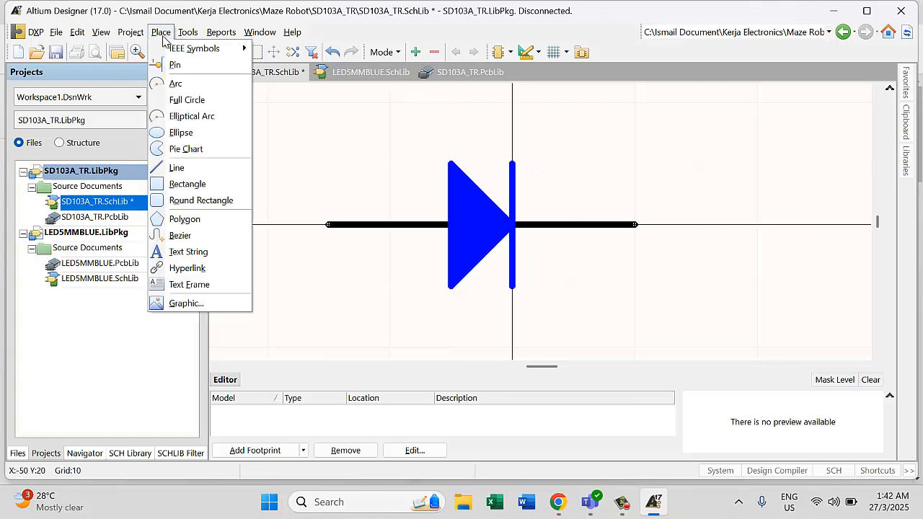
pyautogui.click(177, 167)
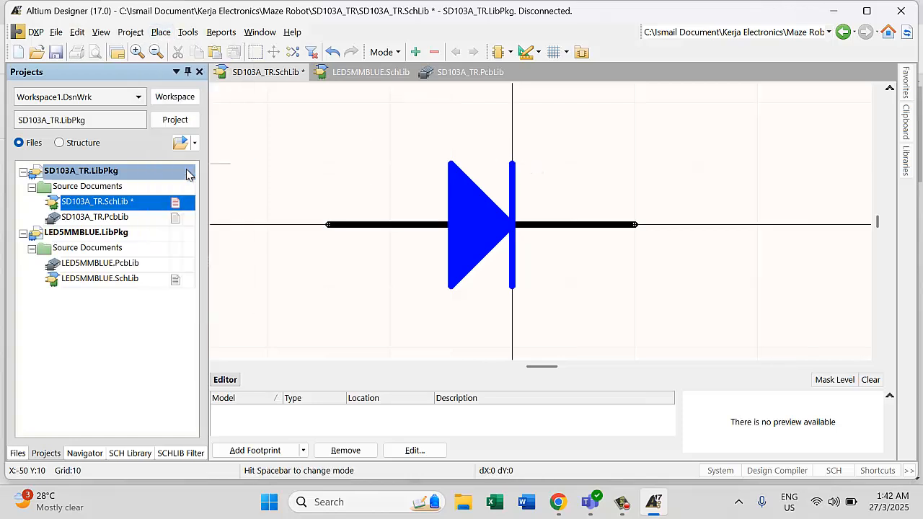
pyautogui.click(529, 169)
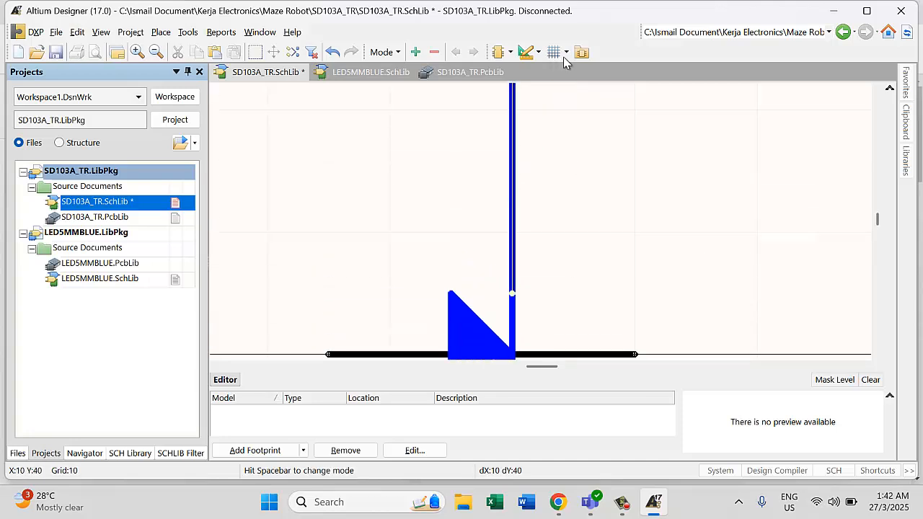
pyautogui.rightClick(569, 297)
pyautogui.rightClick(569, 298)
# - Set the schematic library's snap grid size to 1
pyautogui.click(560, 52)
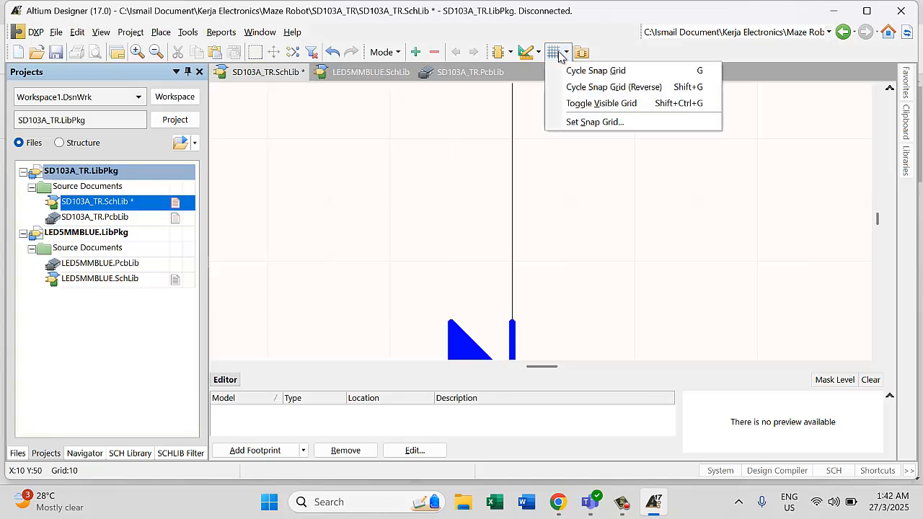
pyautogui.click(592, 123)
pyautogui.moveTo(377, 239); pyautogui.dragTo(354, 242)
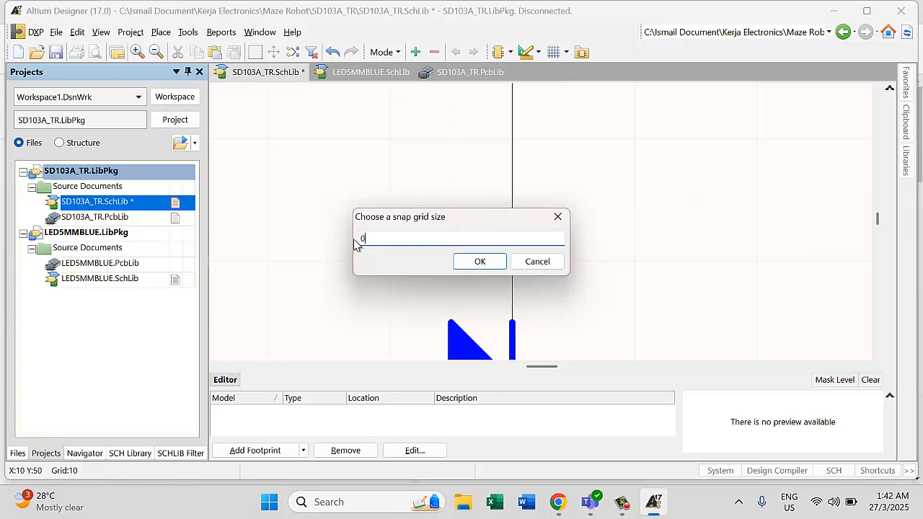
pyautogui.write('0')
pyautogui.press('BackSpace')
pyautogui.write('1')
pyautogui.press('Return')
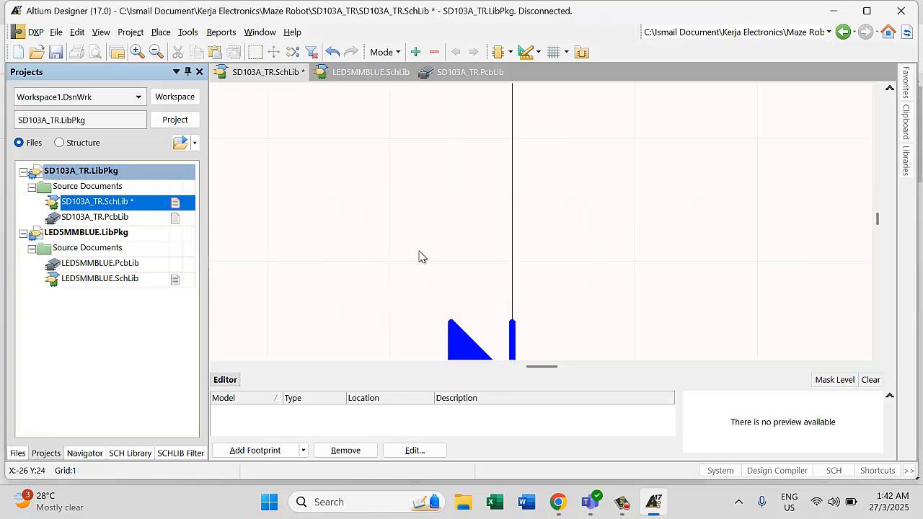
# - Draw a line hook from the cathode bar's upper end, 3 units to the right and 2 units down
pyautogui.scroll(-3, 551, 296)
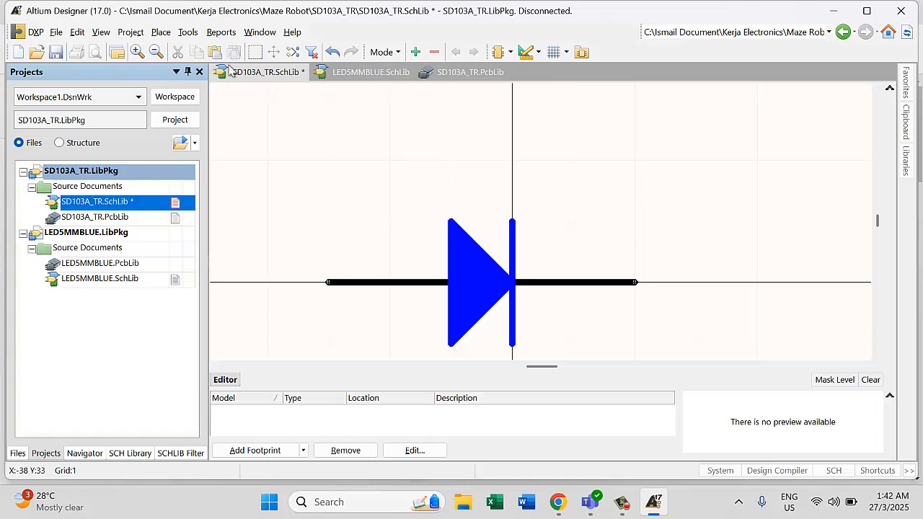
pyautogui.click(167, 31)
pyautogui.click(186, 181)
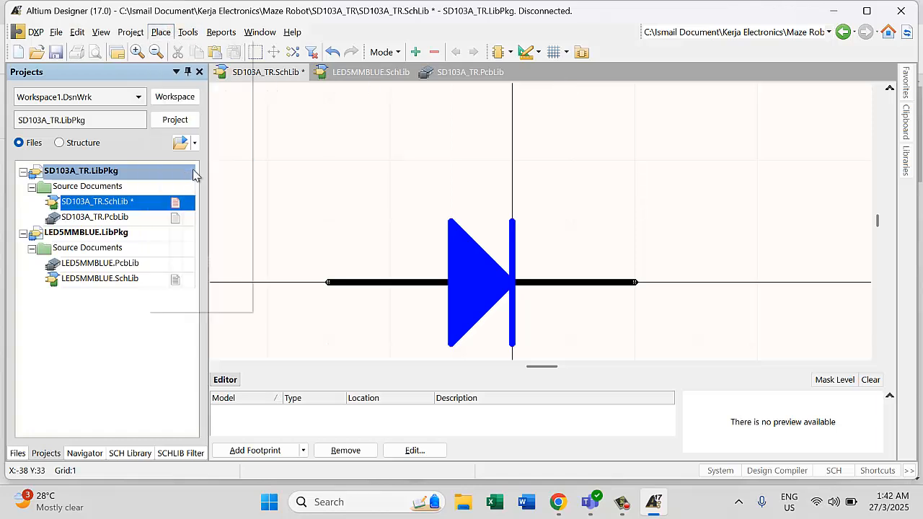
pyautogui.click(512, 222)
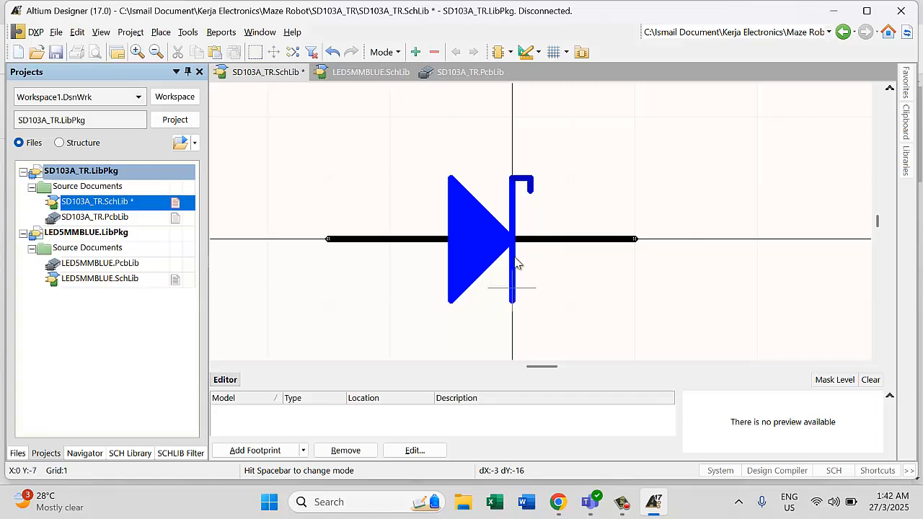
# - Glance at Chrome, return to Altium Designer and draw a line hook from the cathode bar's lower end, 3 units left and 2 units up
pyautogui.click(559, 502)
pyautogui.click(654, 502)
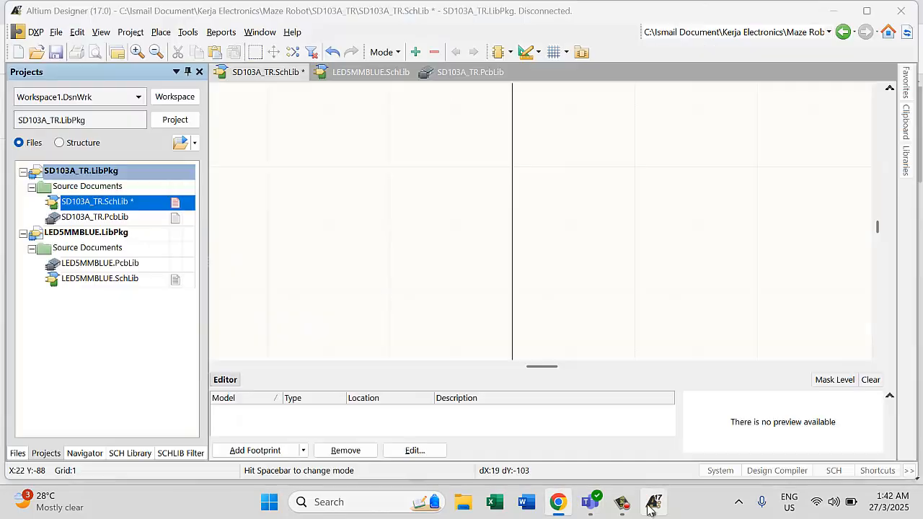
pyautogui.scroll(4, 550, 227)
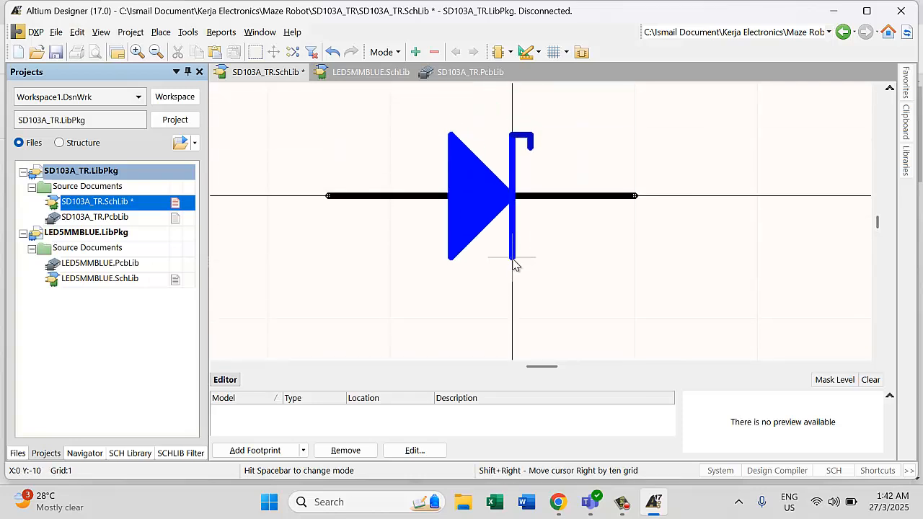
pyautogui.click(512, 258)
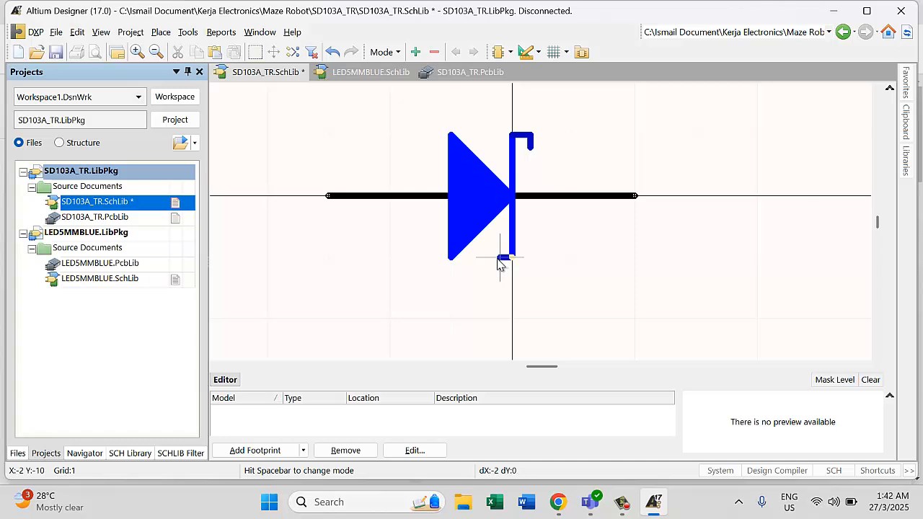
pyautogui.click(494, 246)
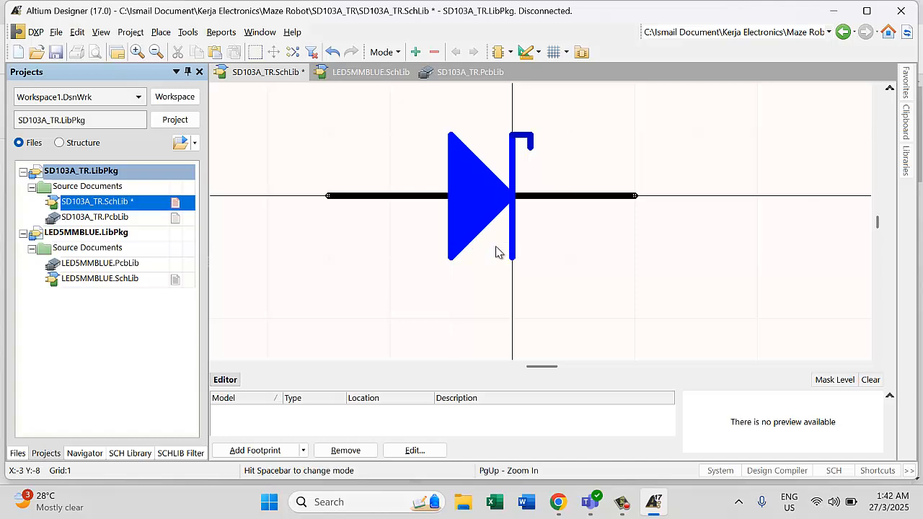
pyautogui.rightClick(494, 246)
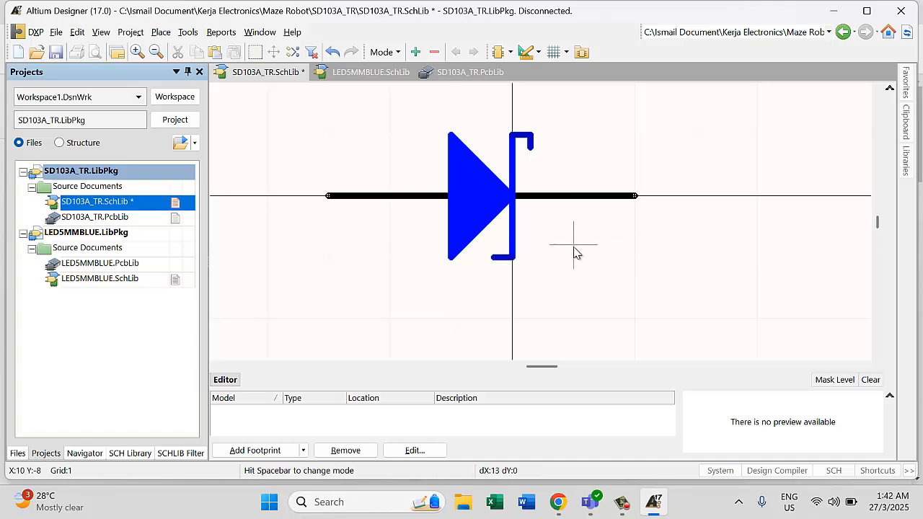
pyautogui.click(494, 258)
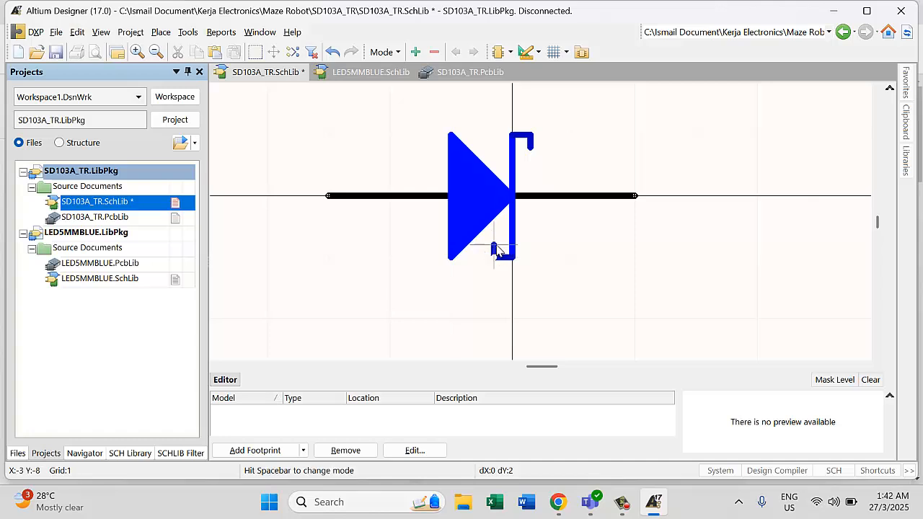
pyautogui.rightClick(641, 242)
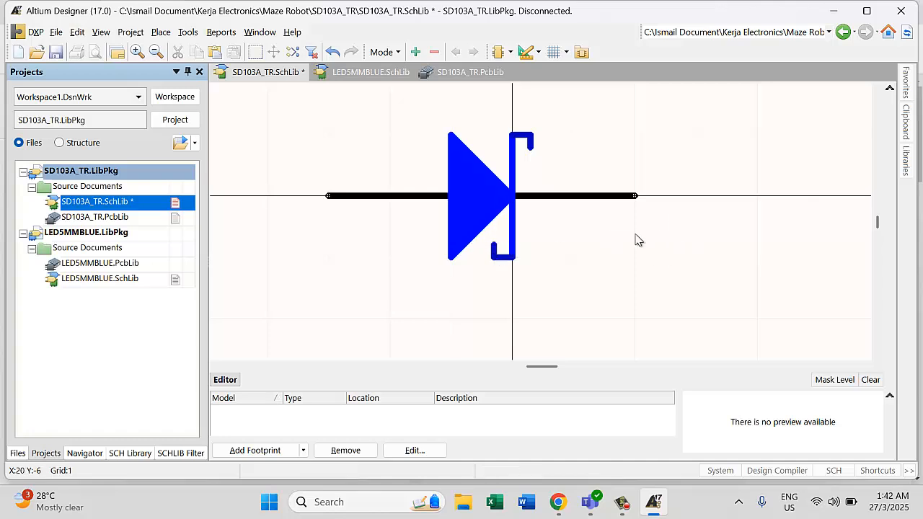
# - Shorten the diode triangle's base by pulling its upper and lower corners about 2 units each toward the centre line
pyautogui.click(456, 241)
pyautogui.moveTo(450, 254); pyautogui.dragTo(450, 244)
pyautogui.moveTo(444, 130); pyautogui.dragTo(448, 144)
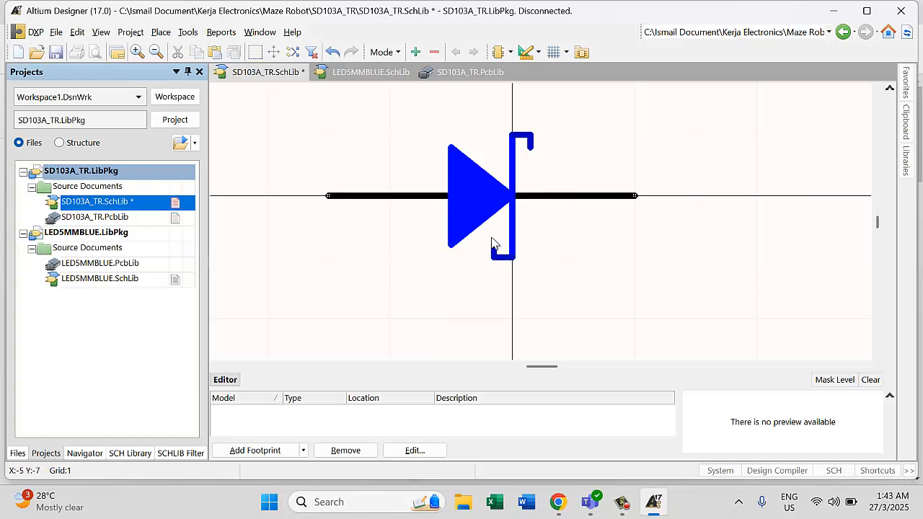
pyautogui.moveTo(493, 243); pyautogui.dragTo(473, 238)
pyautogui.hotkey('ctrl', 'z')
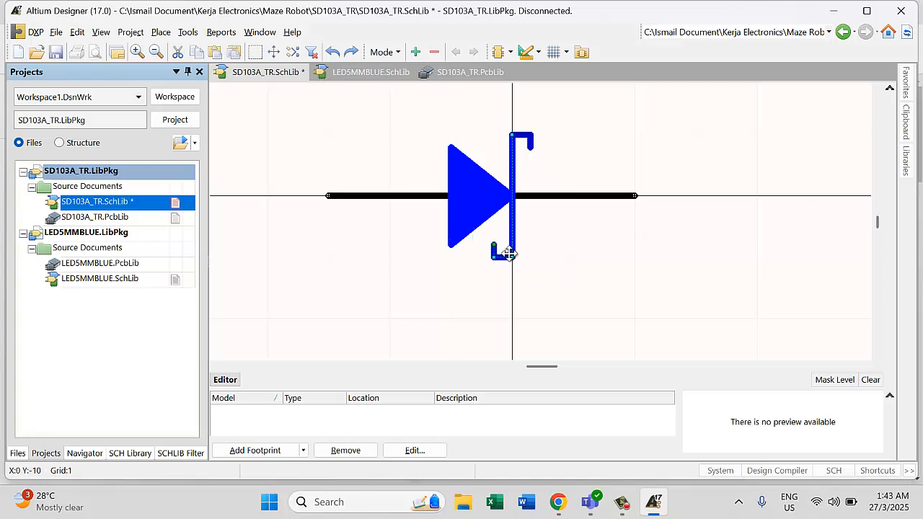
# - Shorten the cathode bar's lower end by 2 units and move both lower hook lines up 2 units to meet it
pyautogui.moveTo(510, 254); pyautogui.dragTo(513, 257)
pyautogui.click(594, 250)
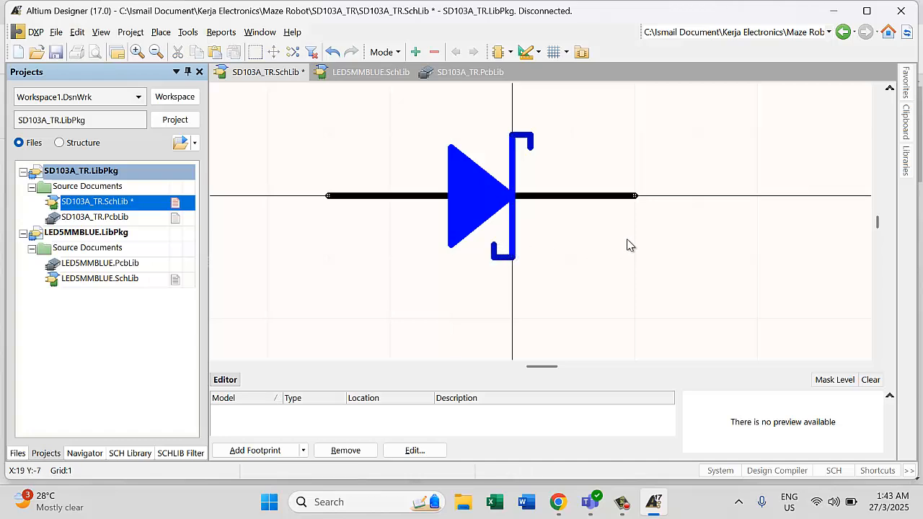
pyautogui.click(511, 149)
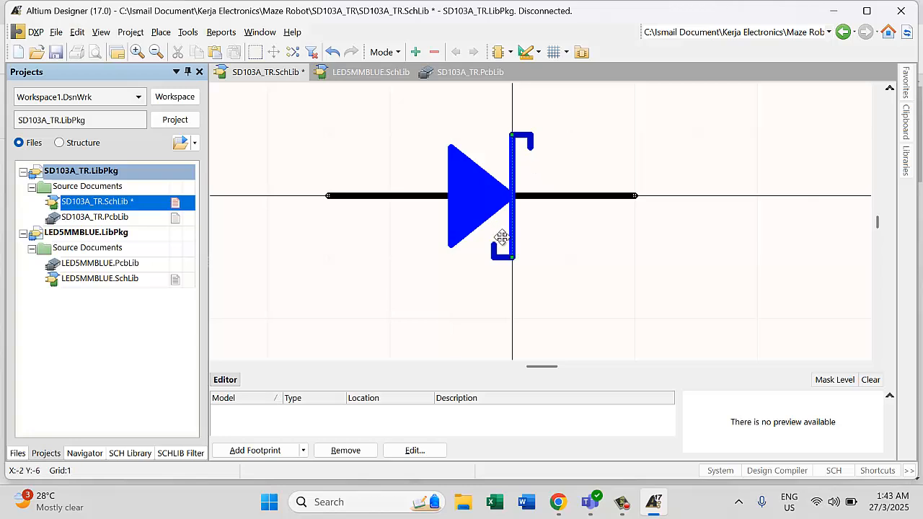
pyautogui.moveTo(512, 257); pyautogui.dragTo(512, 247)
pyautogui.click(530, 262)
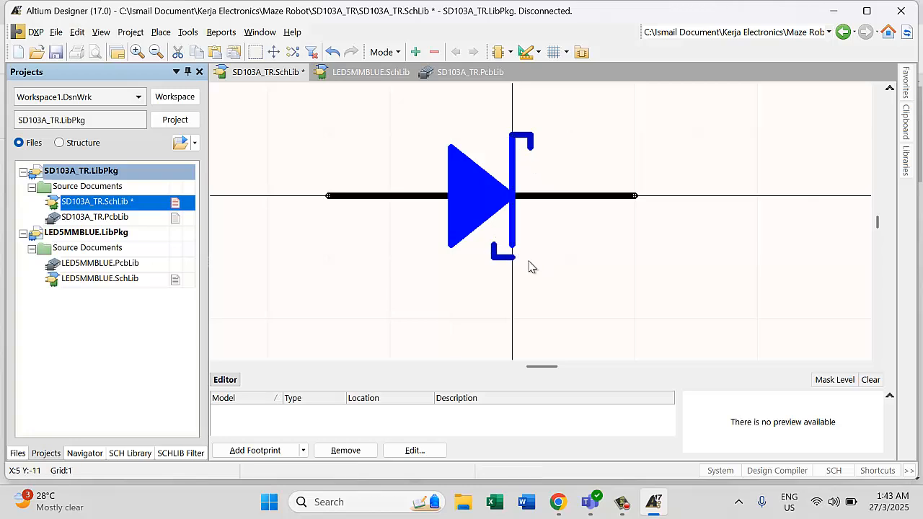
pyautogui.click(505, 254)
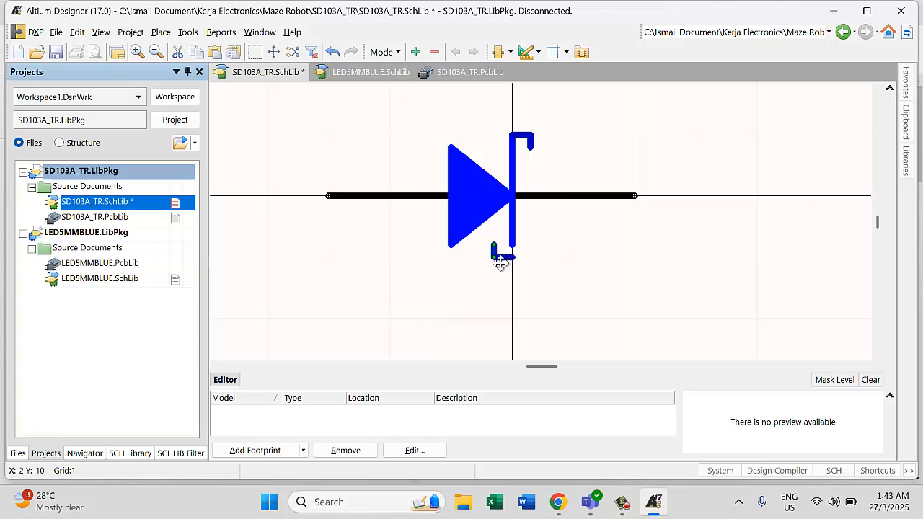
pyautogui.moveTo(507, 261)
pyautogui.mouseDown()
pyautogui.moveTo(502, 251)
pyautogui.moveTo(500, 268)
pyautogui.moveTo(494, 257)
pyautogui.mouseUp()
pyautogui.click(496, 249)
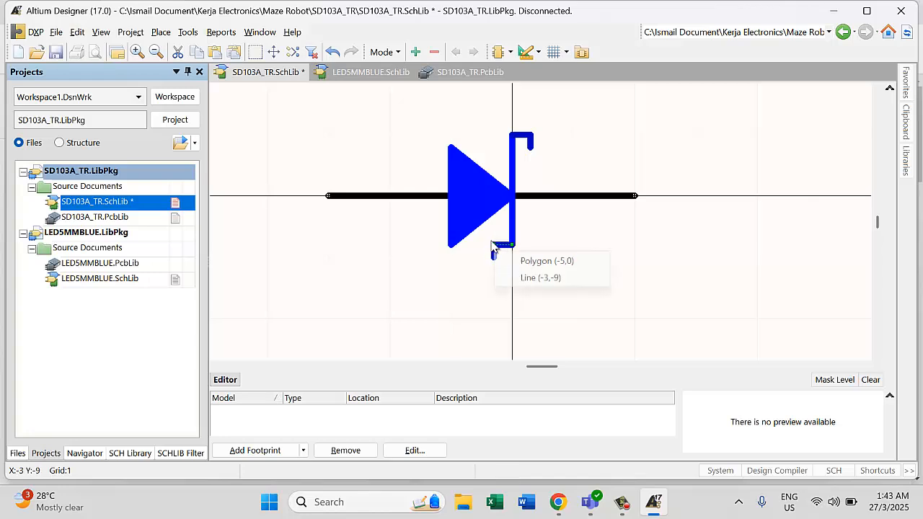
pyautogui.click(534, 278)
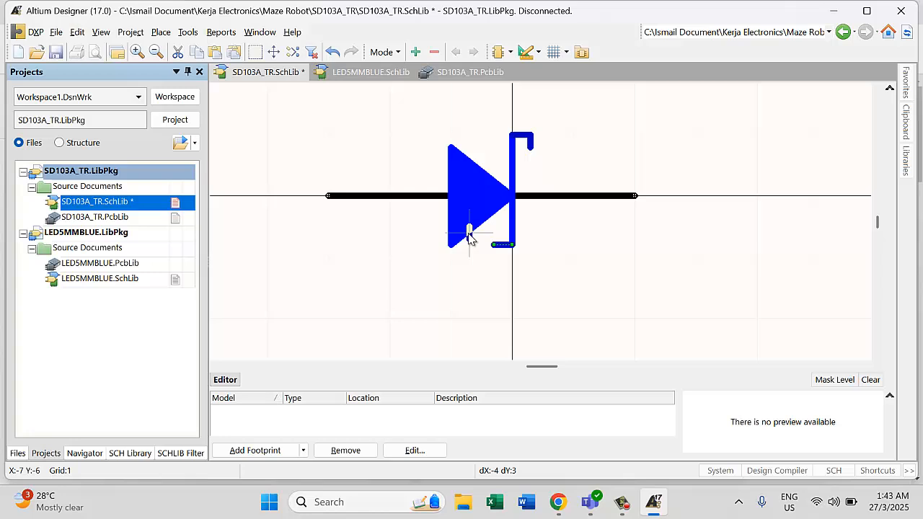
# - Shorten the cathode bar's upper end by 2 units and lower the upper hook to meet it
pyautogui.click(509, 137)
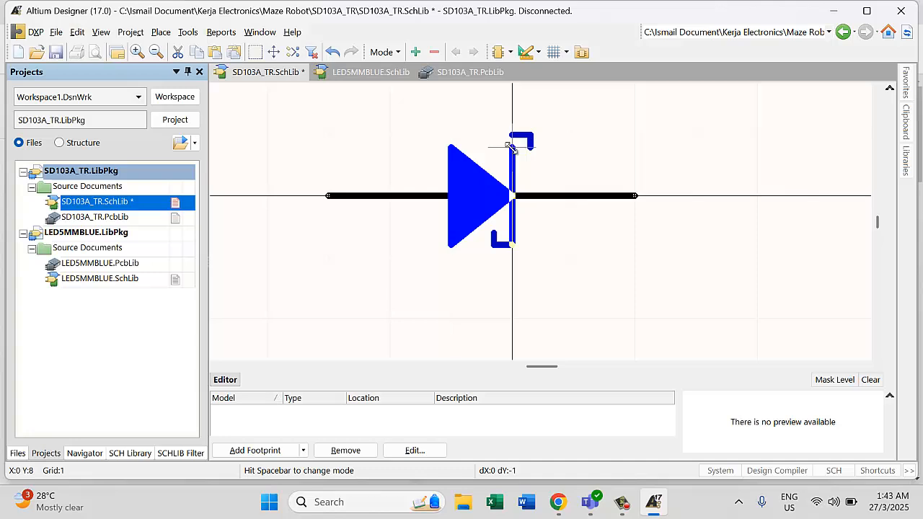
pyautogui.moveTo(512, 148)
pyautogui.mouseDown()
pyautogui.moveTo(548, 163)
pyautogui.moveTo(521, 156)
pyautogui.mouseUp()
pyautogui.click(564, 145)
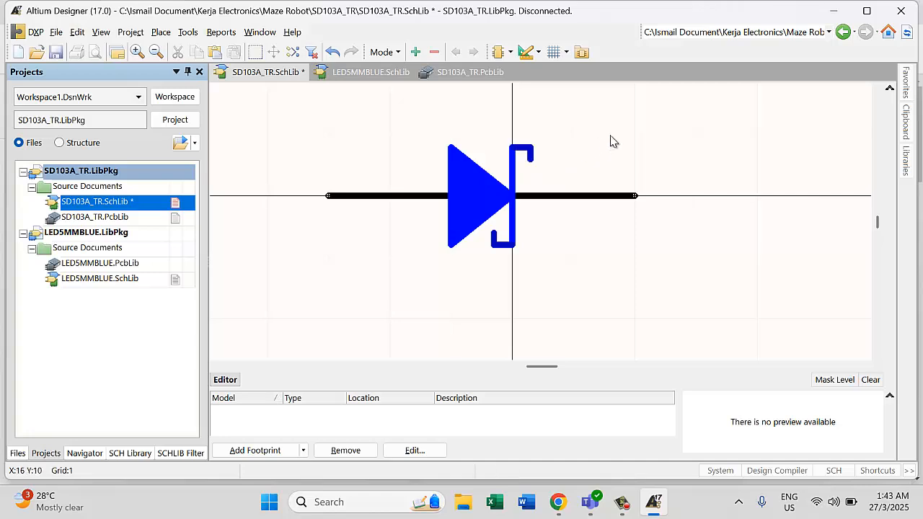
# - Set the length of the cathode pin K to 10
pyautogui.doubleClick(623, 195)
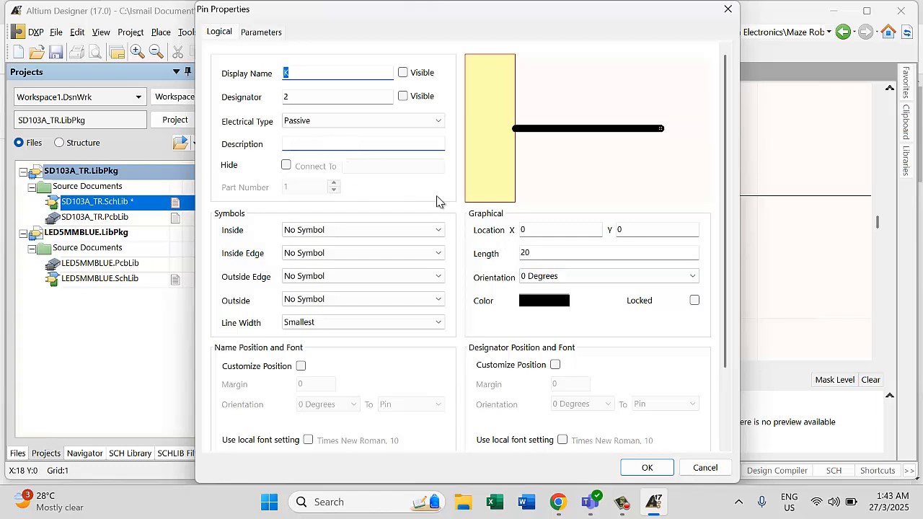
pyautogui.moveTo(532, 253); pyautogui.dragTo(519, 252)
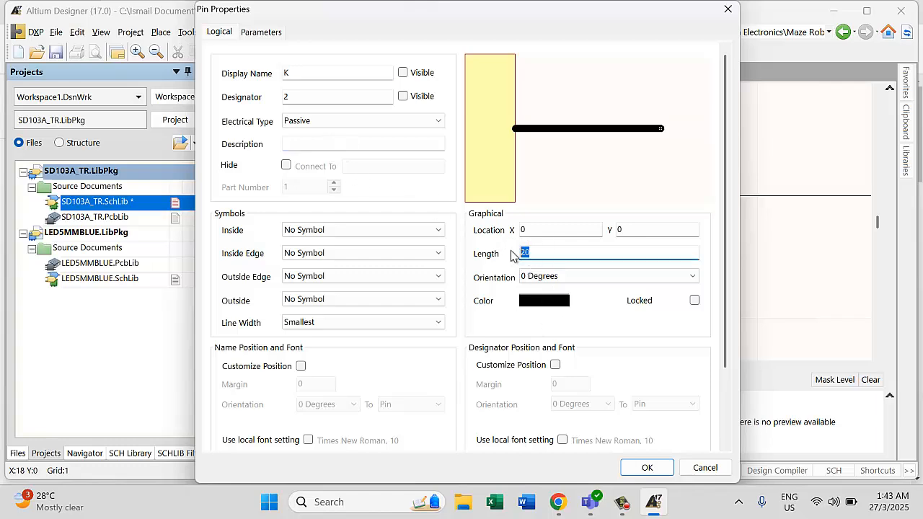
pyautogui.write('10')
pyautogui.press('Return')
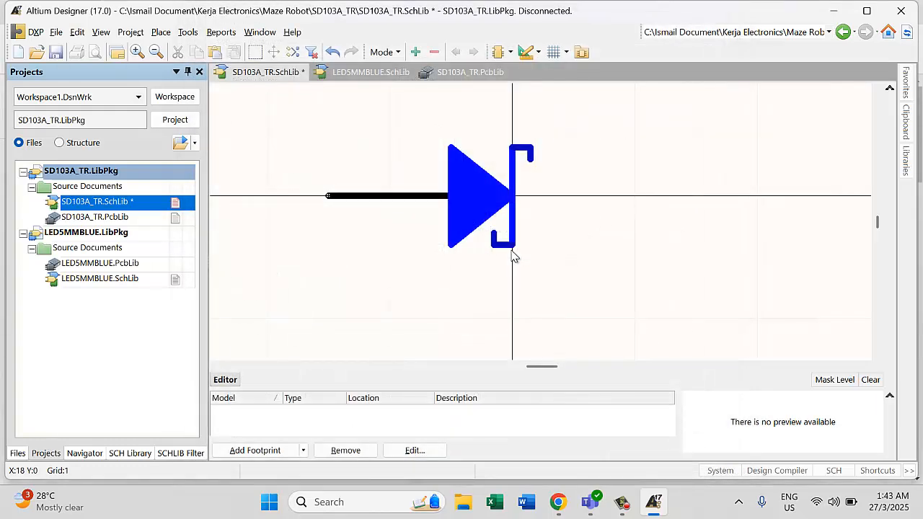
# - Set the length of the anode pin A to 10 and recheck its properties
pyautogui.doubleClick(403, 199)
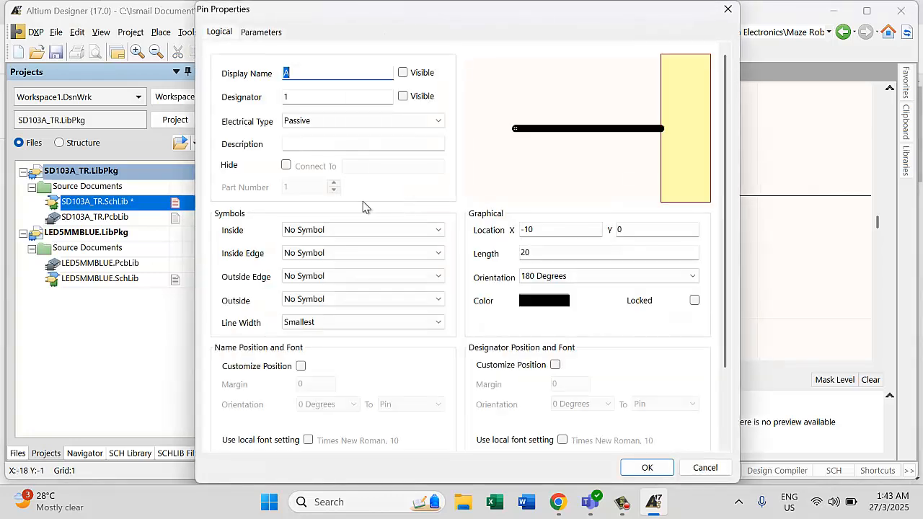
pyautogui.doubleClick(531, 252)
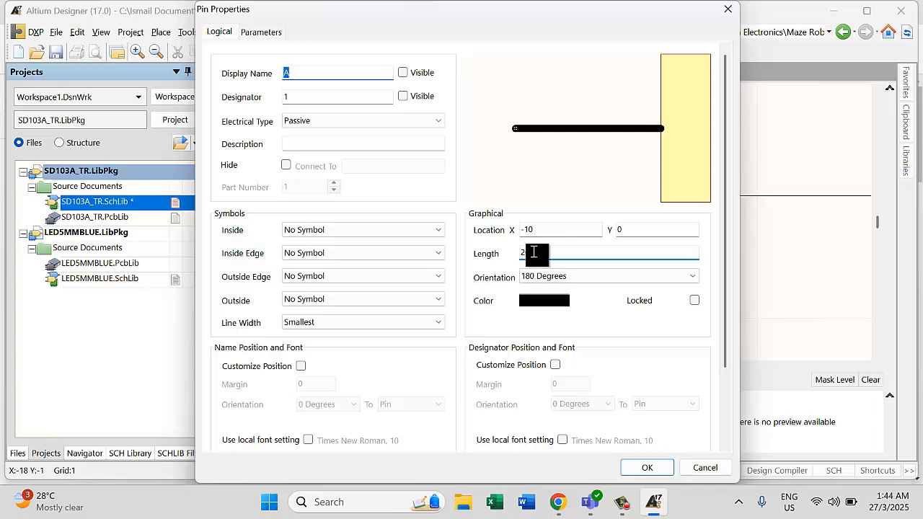
pyautogui.write('10')
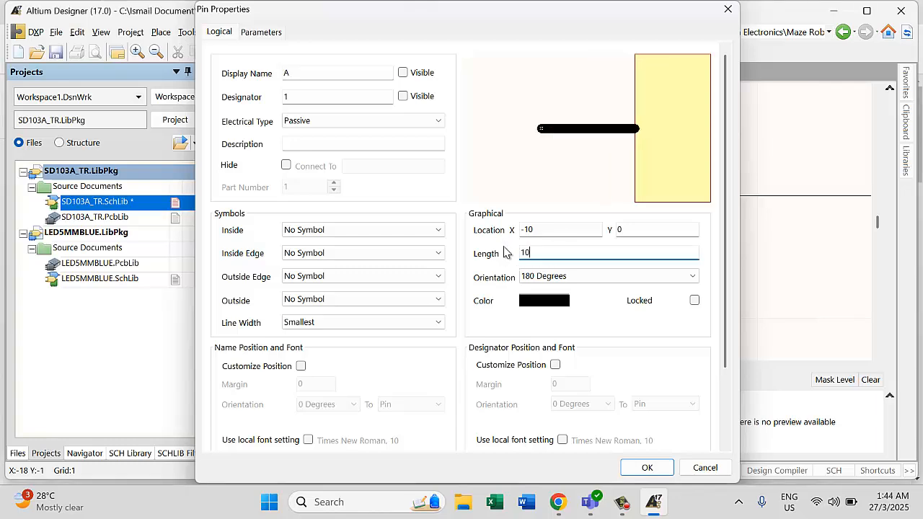
pyautogui.press('Return')
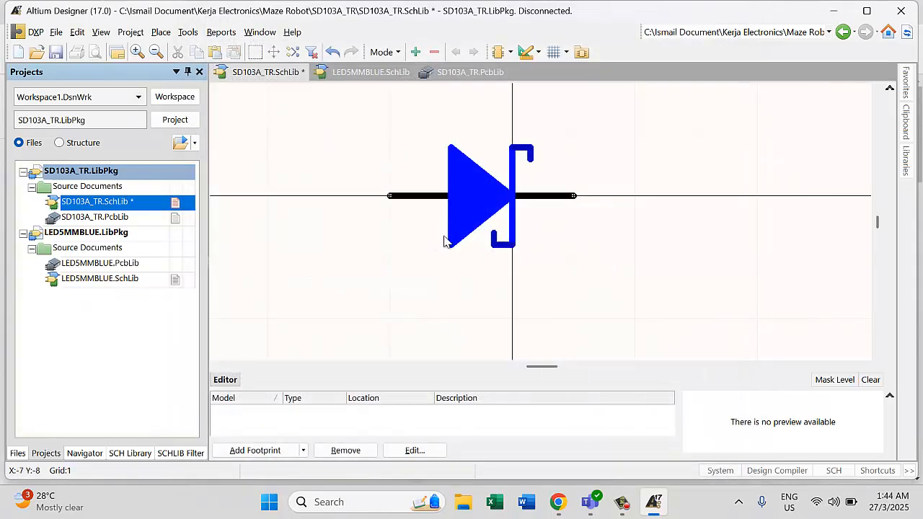
pyautogui.doubleClick(409, 199)
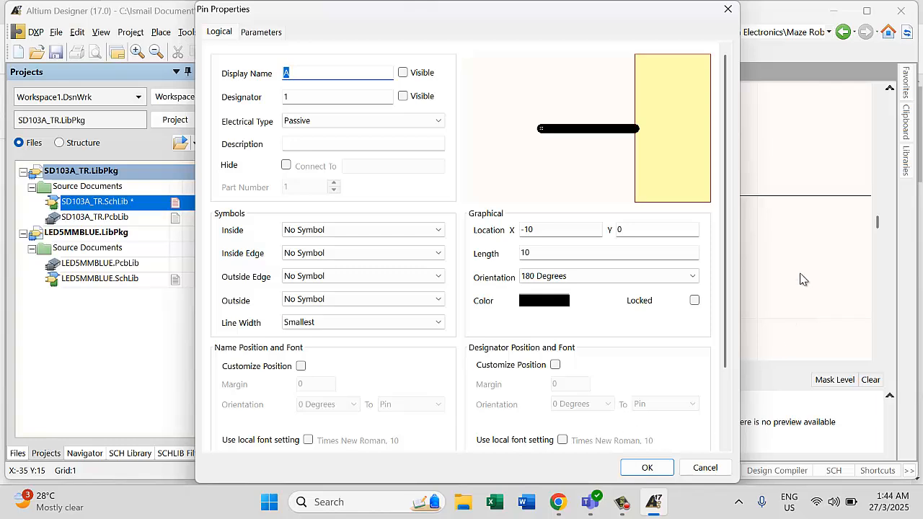
pyautogui.click(646, 469)
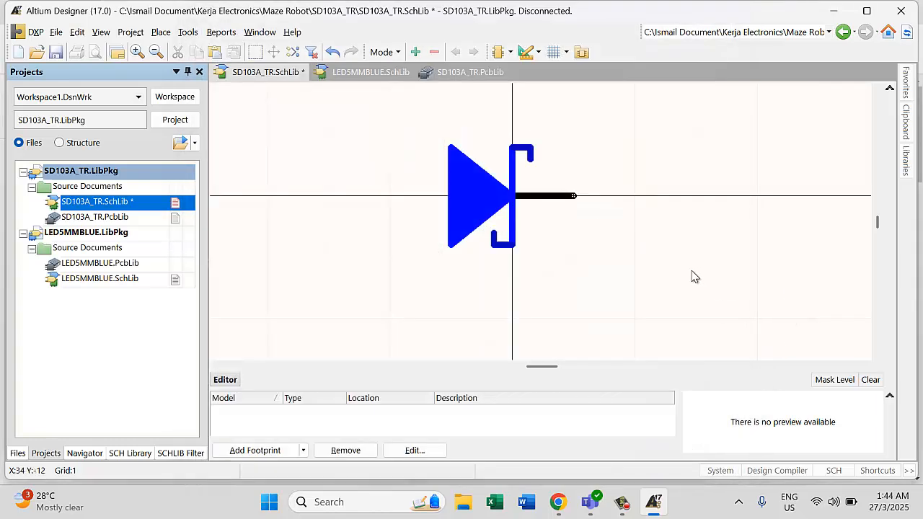
# - Open the SD103A_TR footprint library in 3D and rotate the diode body 180 degrees over its pads so the band changes ends
pyautogui.doubleClick(100, 218)
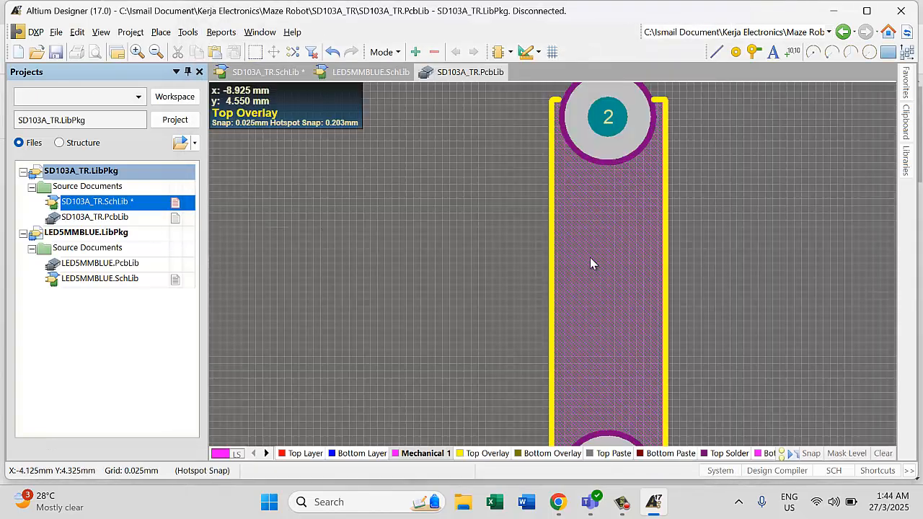
pyautogui.scroll(-1, 649, 393)
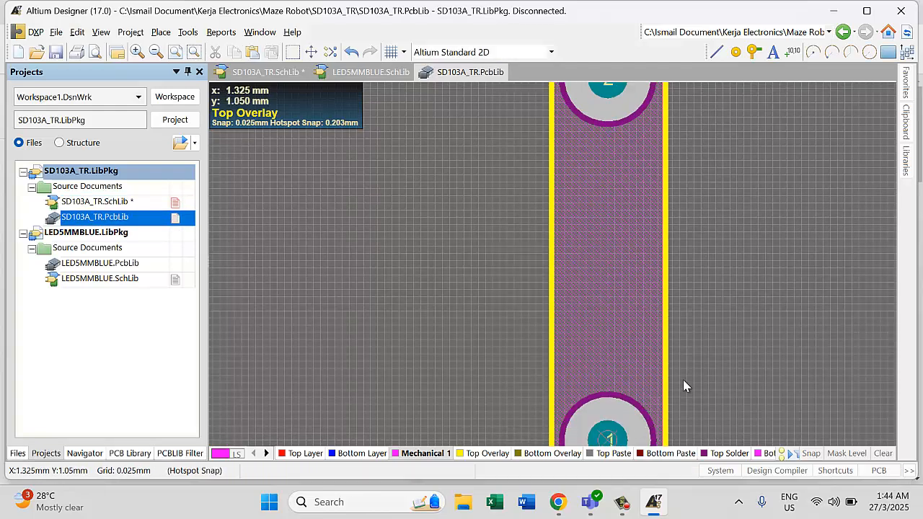
pyautogui.press('3')
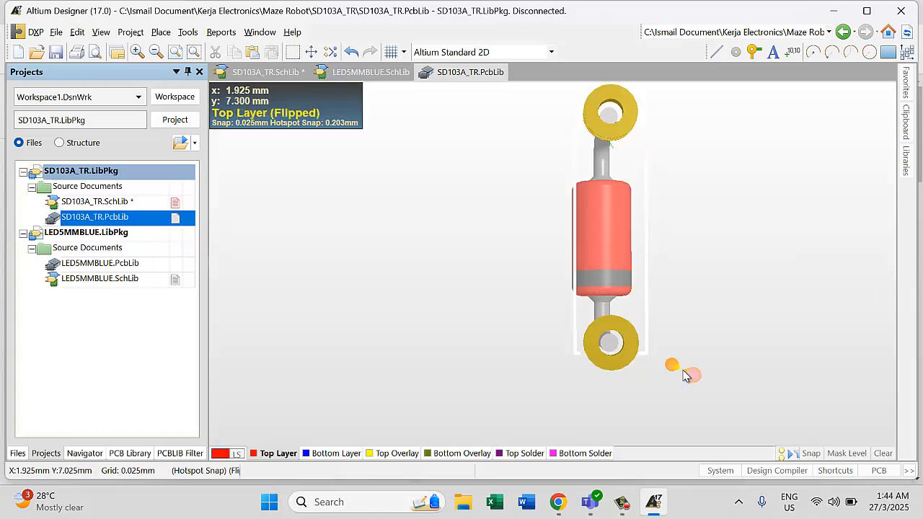
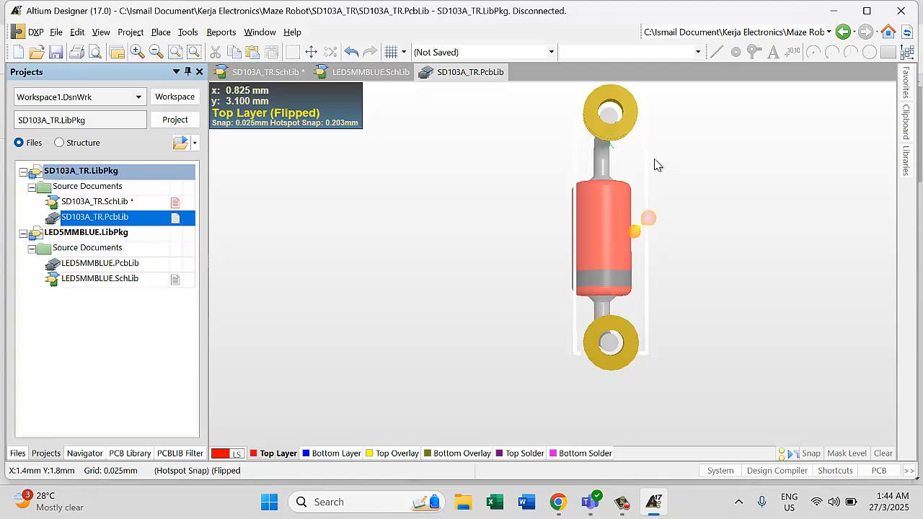
pyautogui.click(613, 246)
pyautogui.moveTo(612, 248); pyautogui.dragTo(578, 223)
pyautogui.press('space')
pyautogui.press('space')
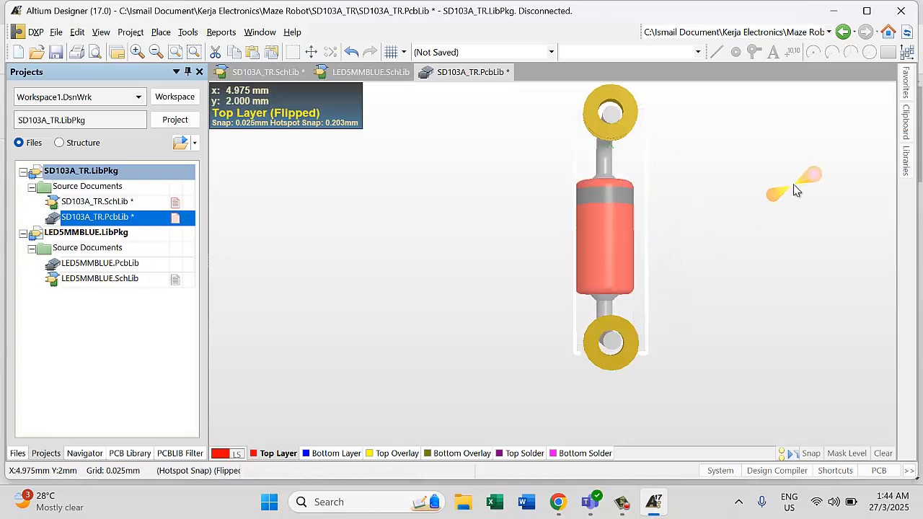
# - Review the diode's 3D body properties, then return to the 2D footprint and inspect the numbers of both pads
pyautogui.doubleClick(628, 120)
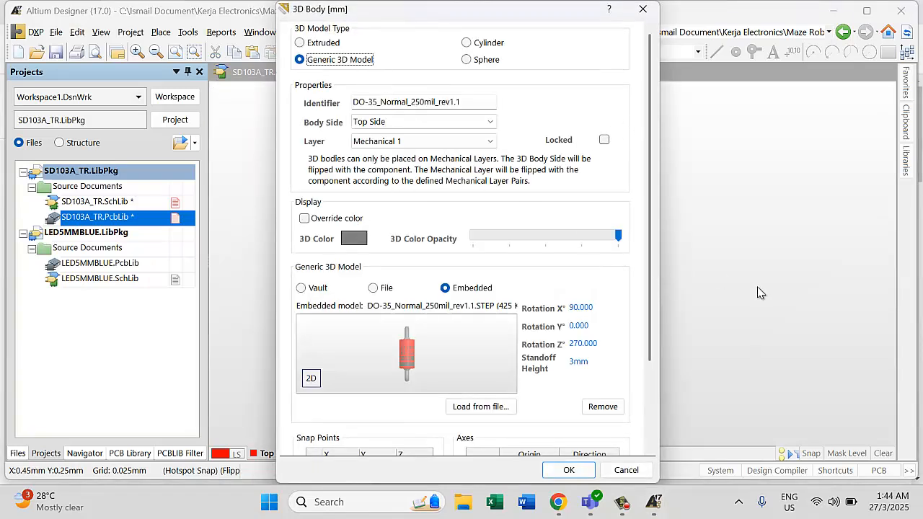
pyautogui.click(570, 471)
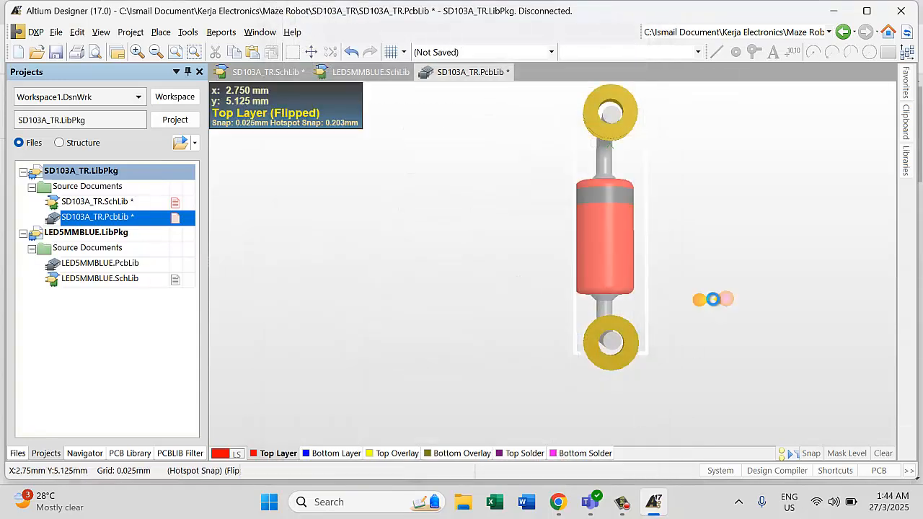
pyautogui.press('2')
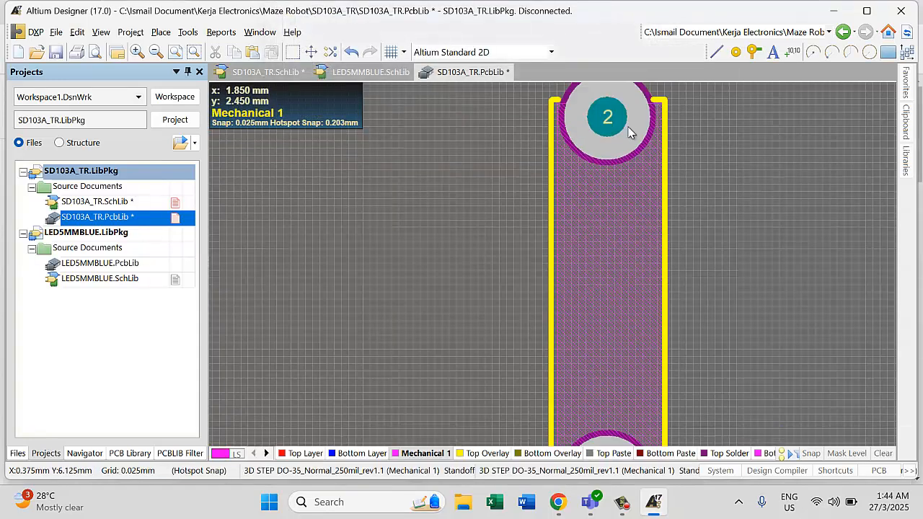
pyautogui.scroll(1, 628, 132)
pyautogui.scroll(-3, 628, 325)
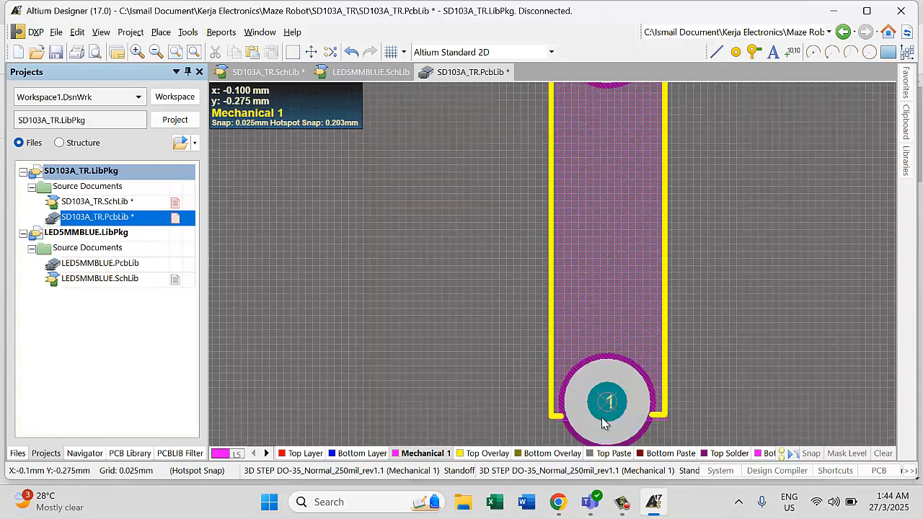
# - Check the designators of the anode and cathode pins in the SD103A_TR schematic symbol
pyautogui.click(354, 77)
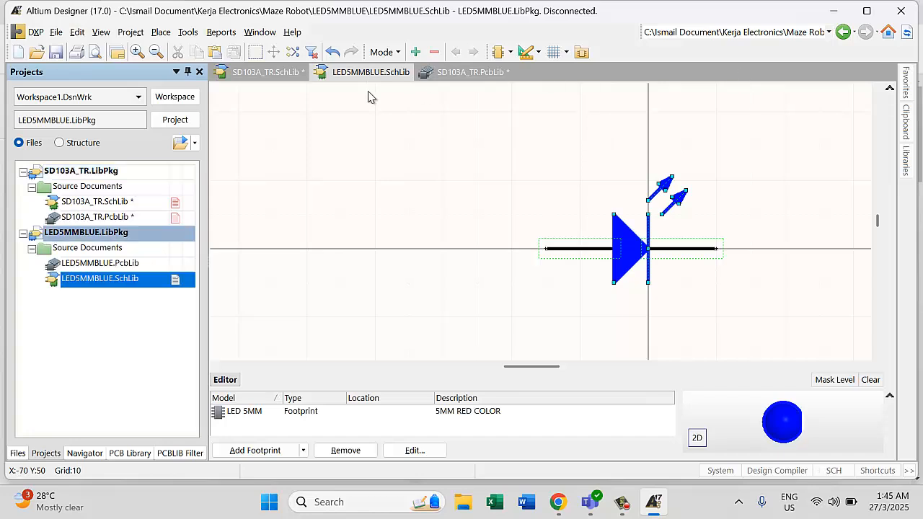
pyautogui.click(267, 73)
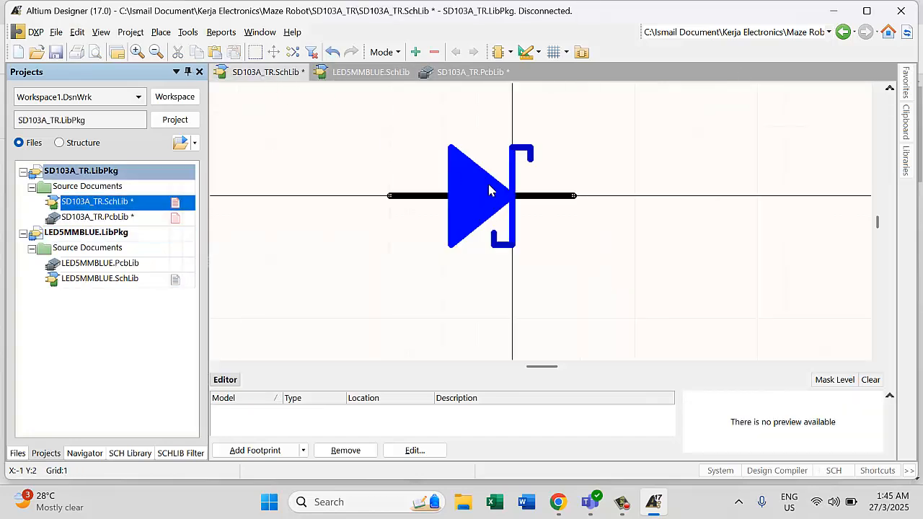
pyautogui.doubleClick(409, 199)
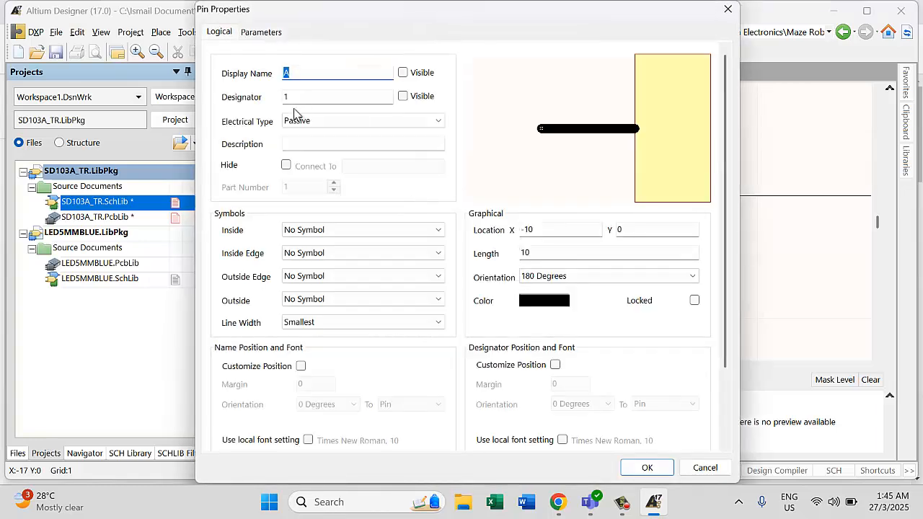
pyautogui.click(664, 469)
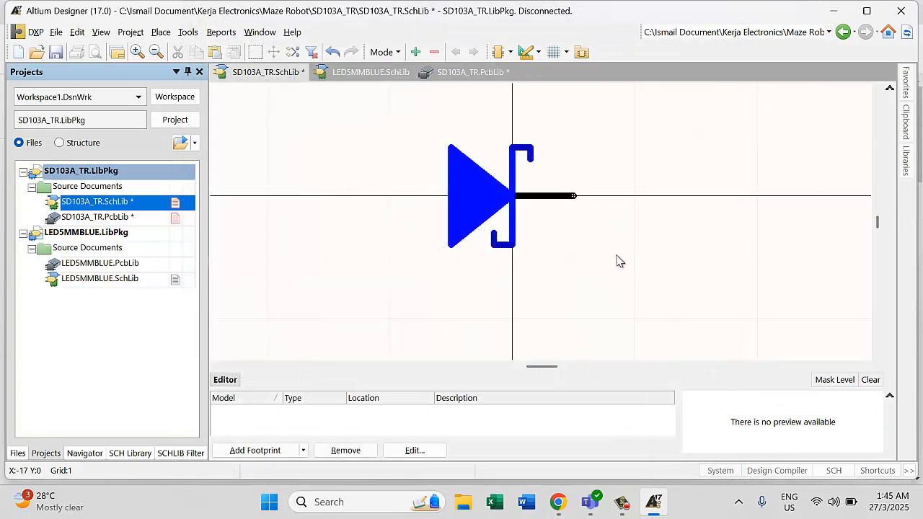
pyautogui.doubleClick(551, 202)
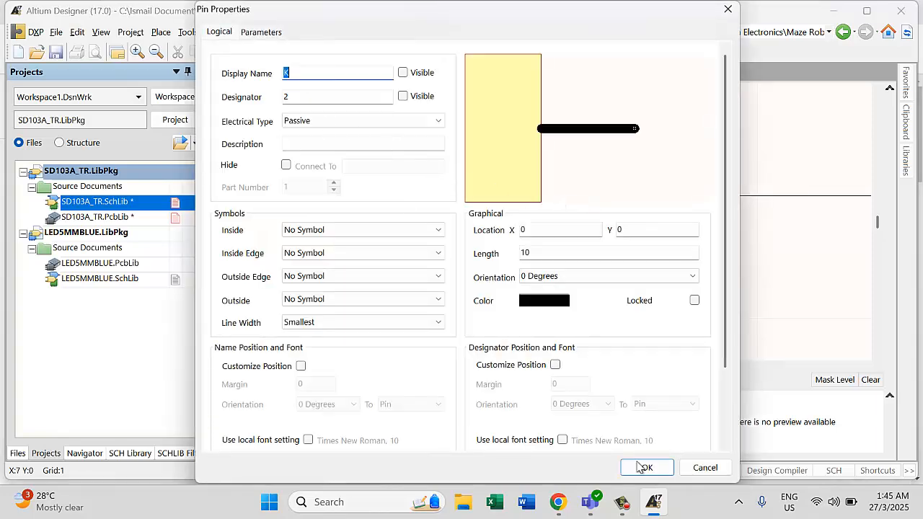
pyautogui.click(644, 468)
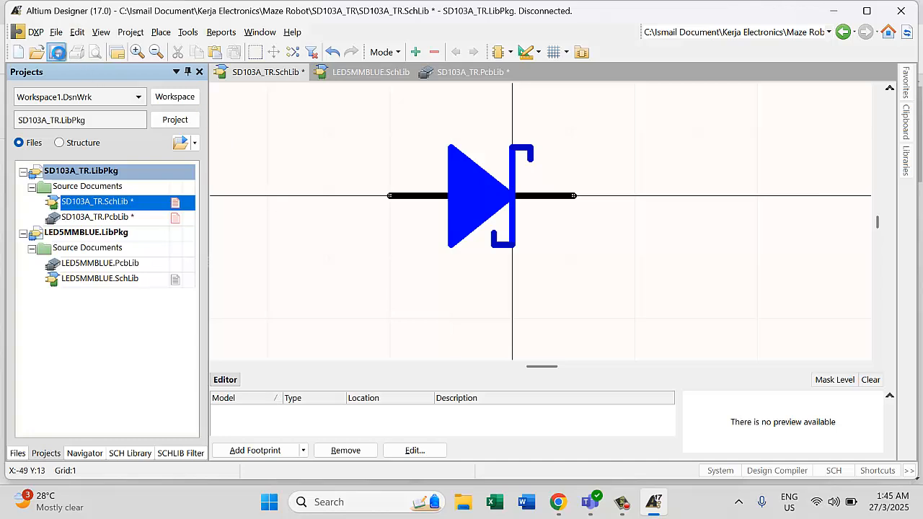
# - Save the SD103A_TR schematic library and the SD103A_TR PCB library
pyautogui.click(58, 54)
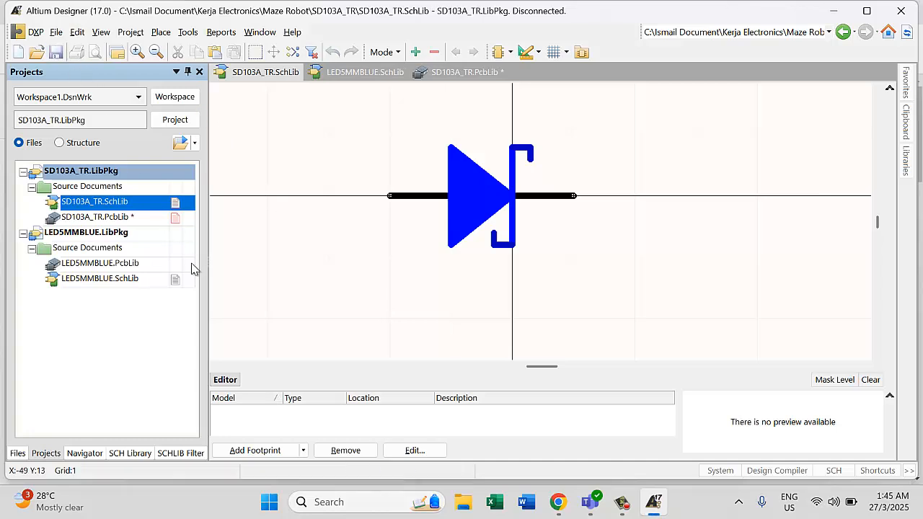
pyautogui.doubleClick(115, 218)
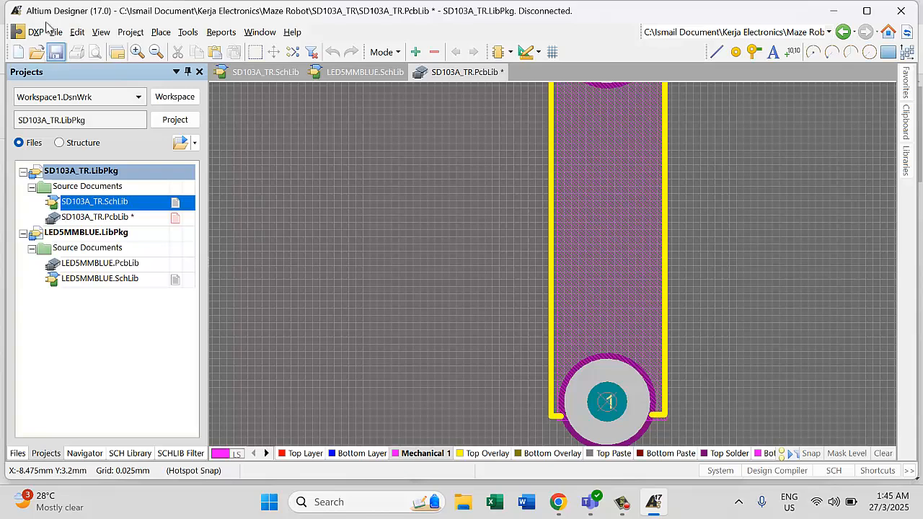
pyautogui.click(56, 52)
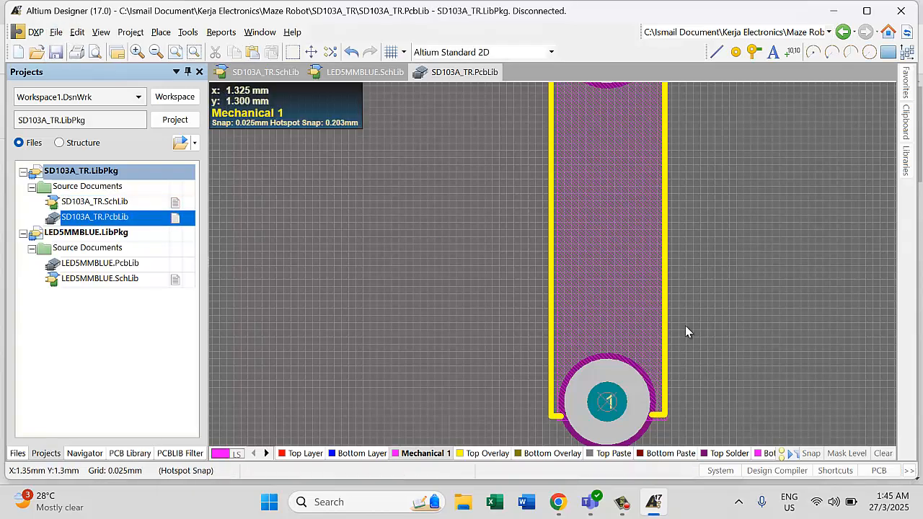
# - Delete the two long Top Overlay tracks along the diode body and the short track left of pad 1
pyautogui.click(553, 331)
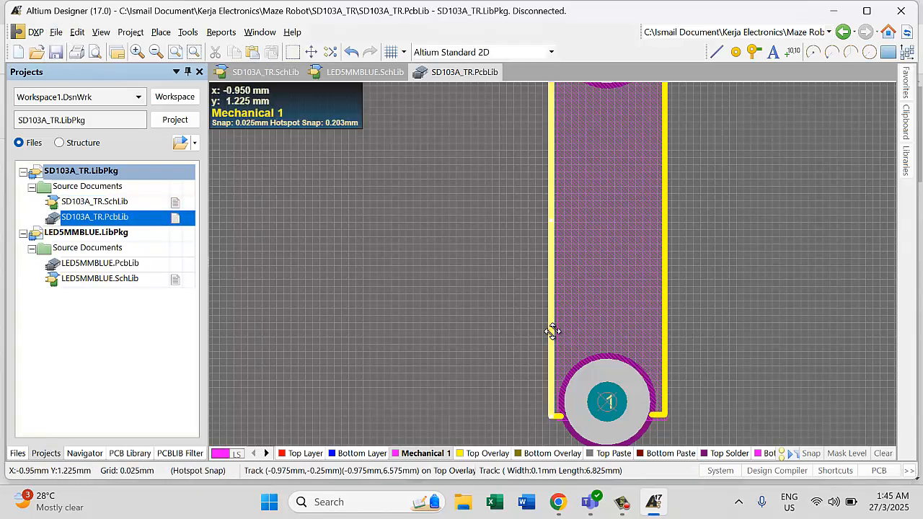
pyautogui.press('Delete')
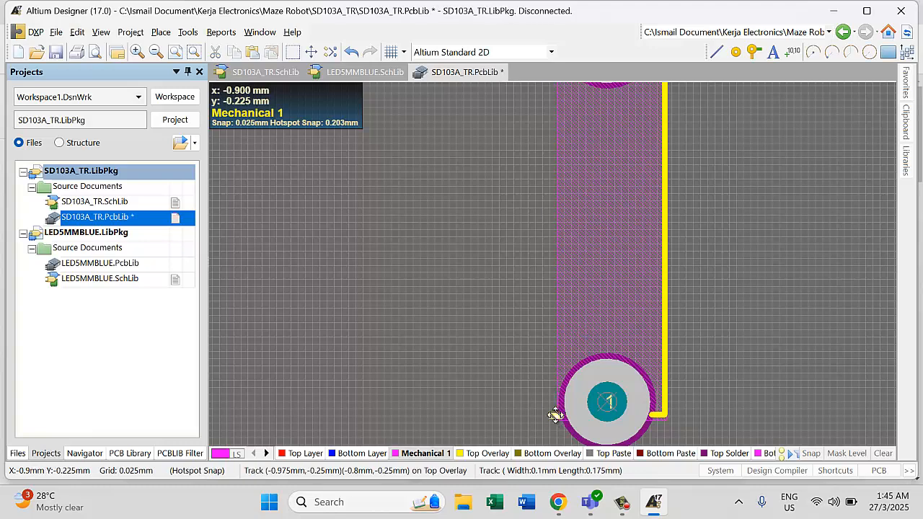
pyautogui.click(664, 363)
pyautogui.press('Delete')
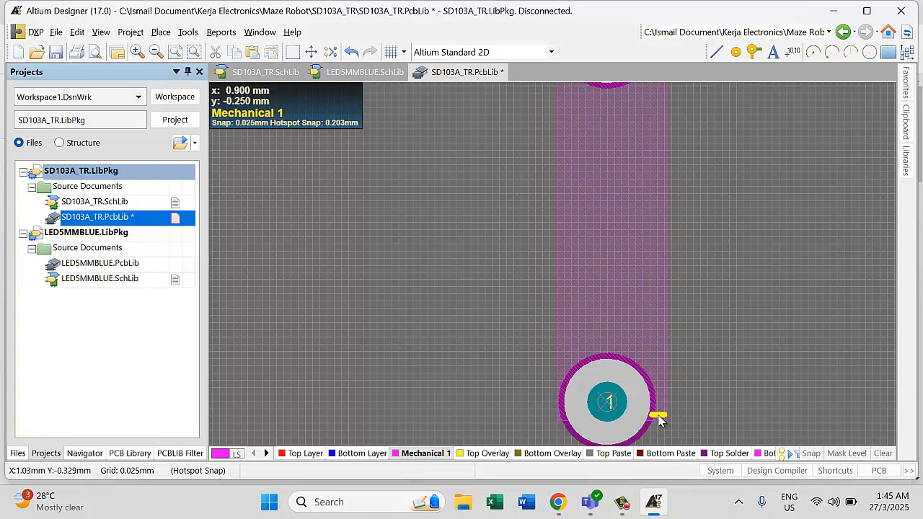
# - Clear the width of the short Top Overlay track right of pad 1 in its properties and apply the change
pyautogui.click(659, 419)
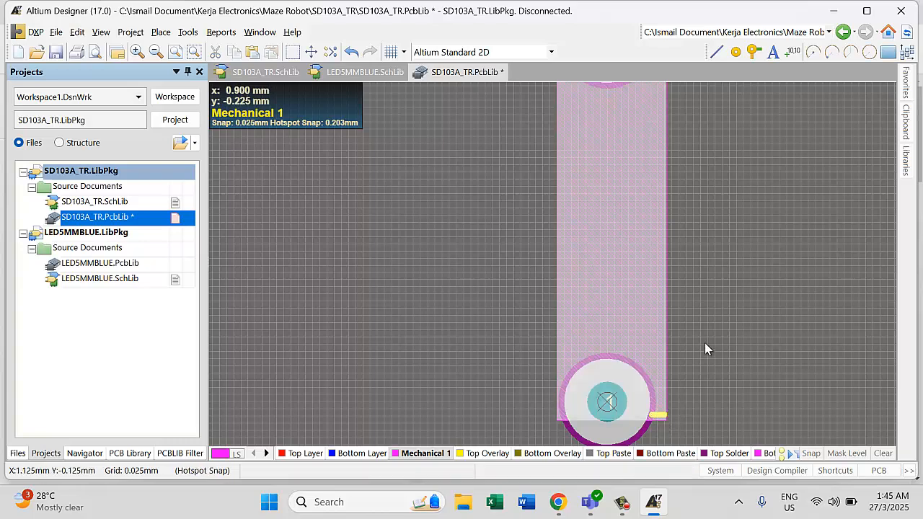
pyautogui.click(662, 417)
pyautogui.doubleClick(662, 416)
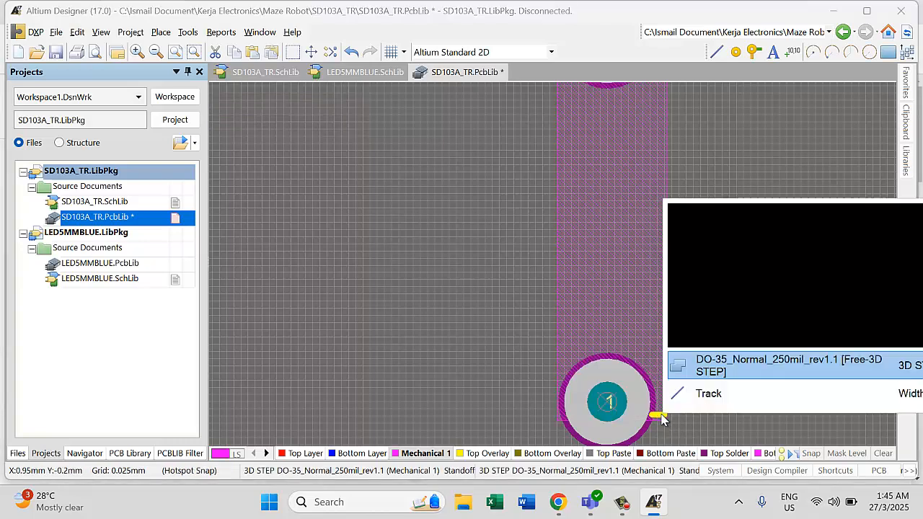
pyautogui.click(706, 393)
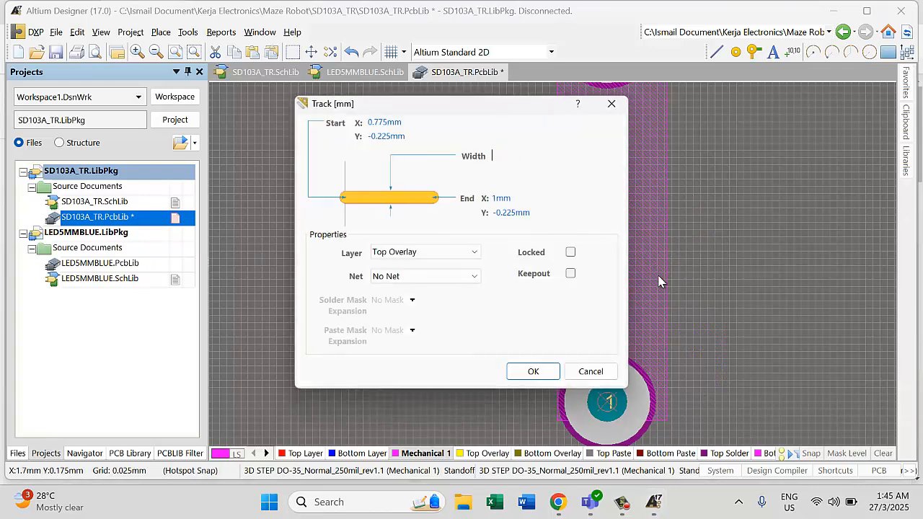
pyautogui.click(552, 370)
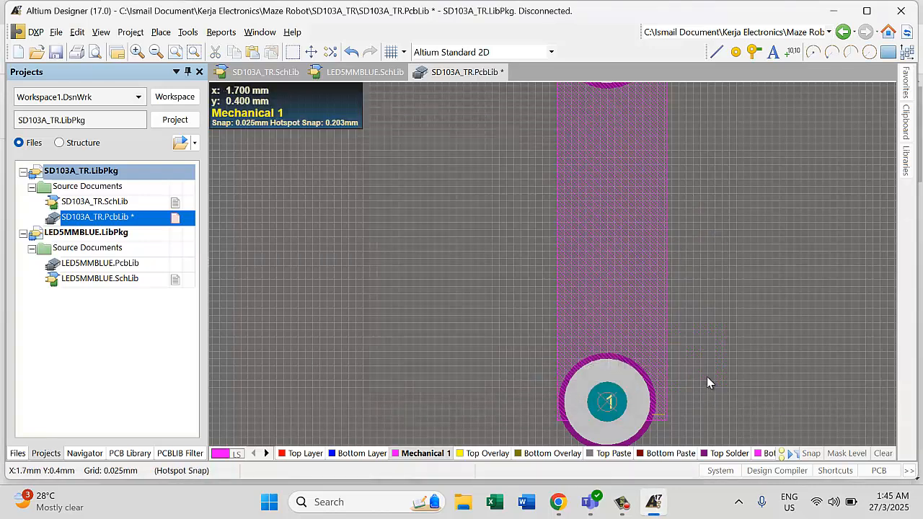
# - Delete the short Top Overlay tracks on both sides of pad 2 and save the SD103A_TR PCB library
pyautogui.scroll(3, 709, 270)
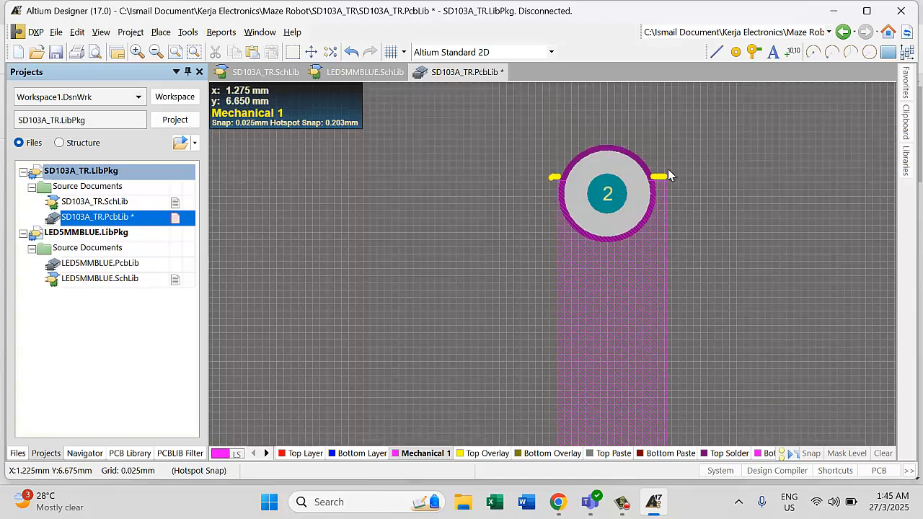
pyautogui.press('Delete')
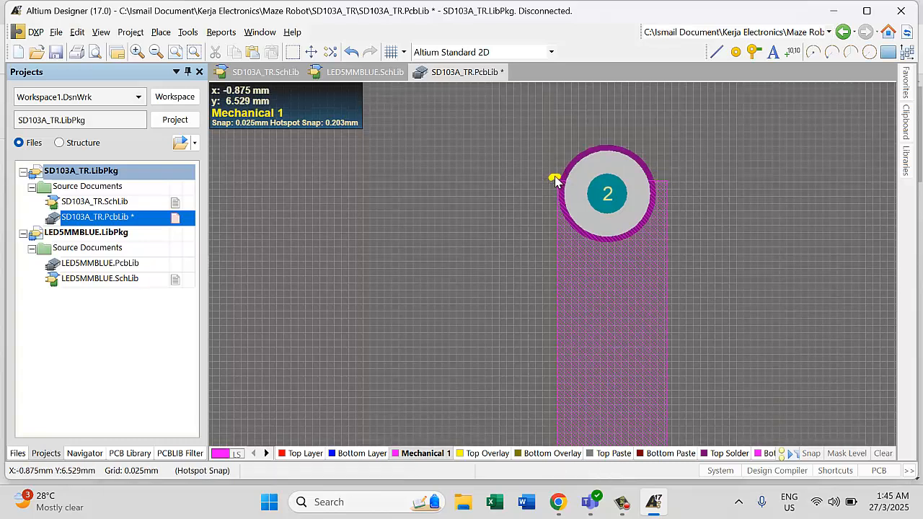
pyautogui.click(557, 179)
pyautogui.press('Delete')
pyautogui.scroll(-5, 715, 216)
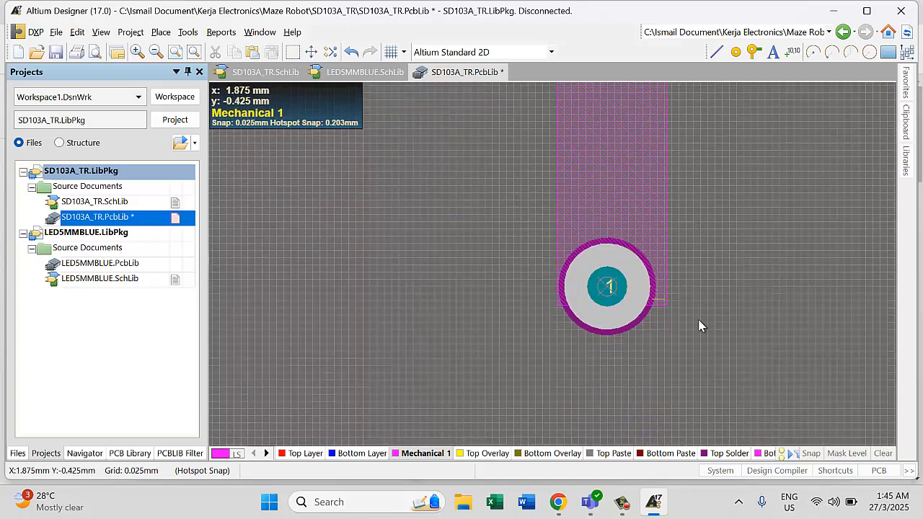
pyautogui.scroll(1, 700, 323)
pyautogui.keyDown('ctrl'); pyautogui.scroll(4, 685, 329); pyautogui.keyUp('ctrl')
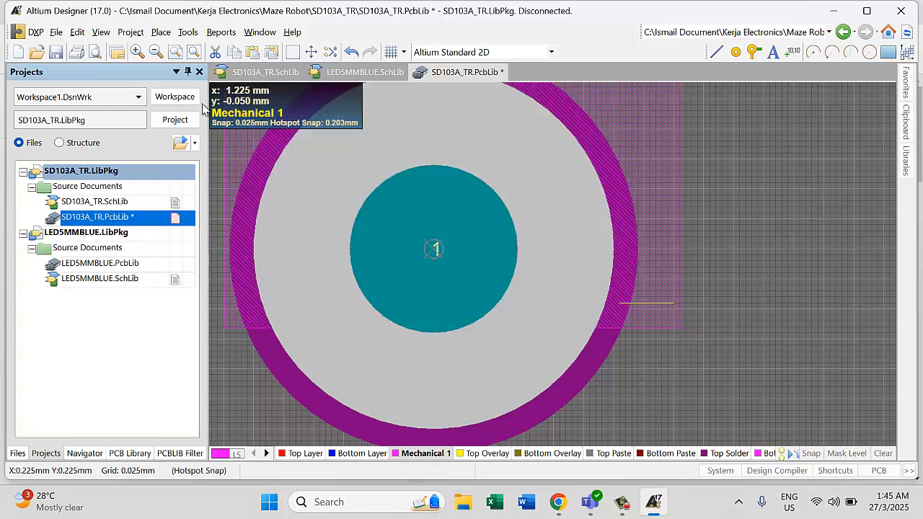
pyautogui.click(55, 52)
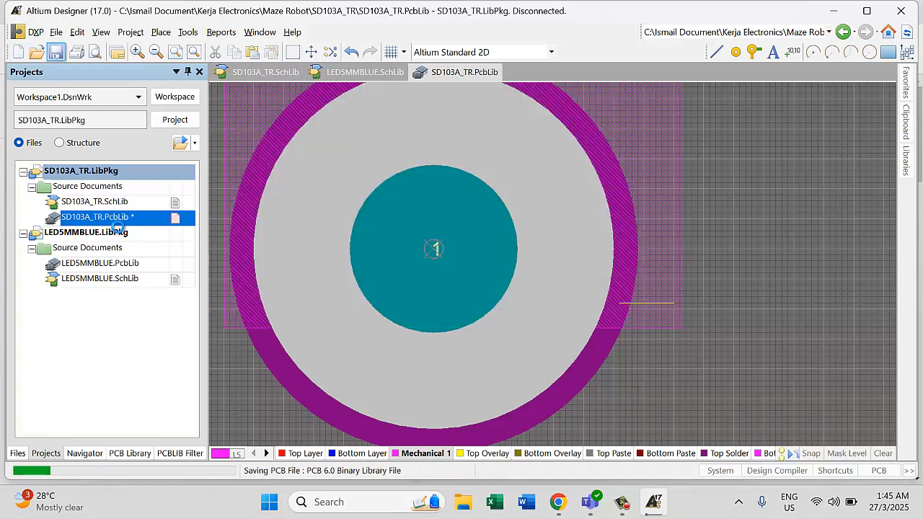
# - Add the SD103A_TR footprint from SD103A_TR.PcbLib as the PCB model of the SD103A_TR schematic symbol
pyautogui.click(109, 203)
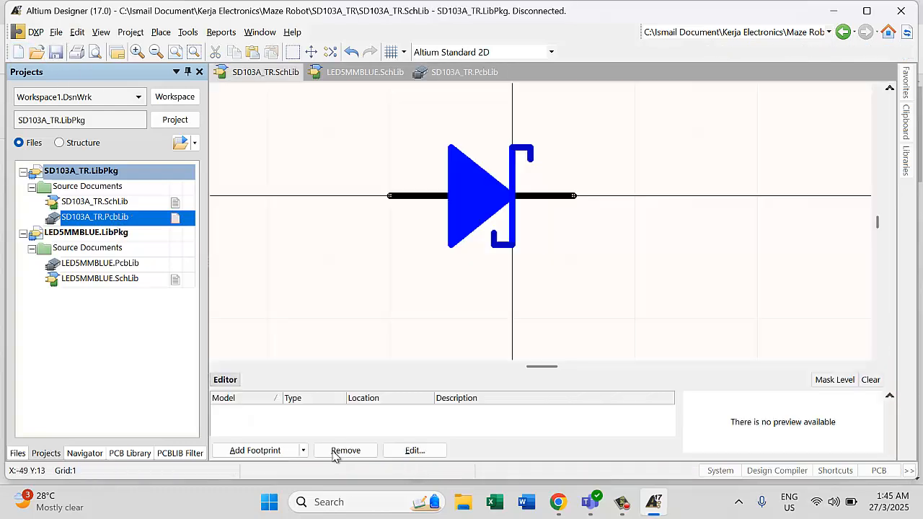
pyautogui.click(256, 450)
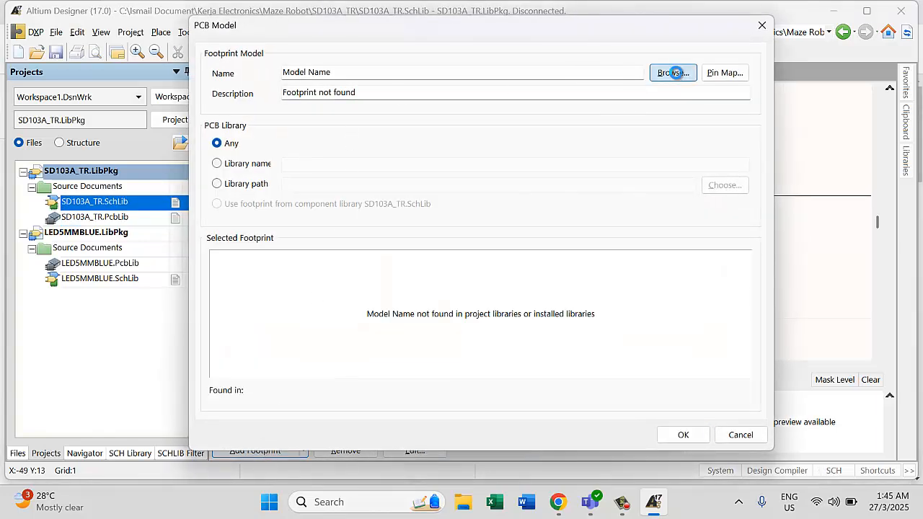
pyautogui.click(673, 72)
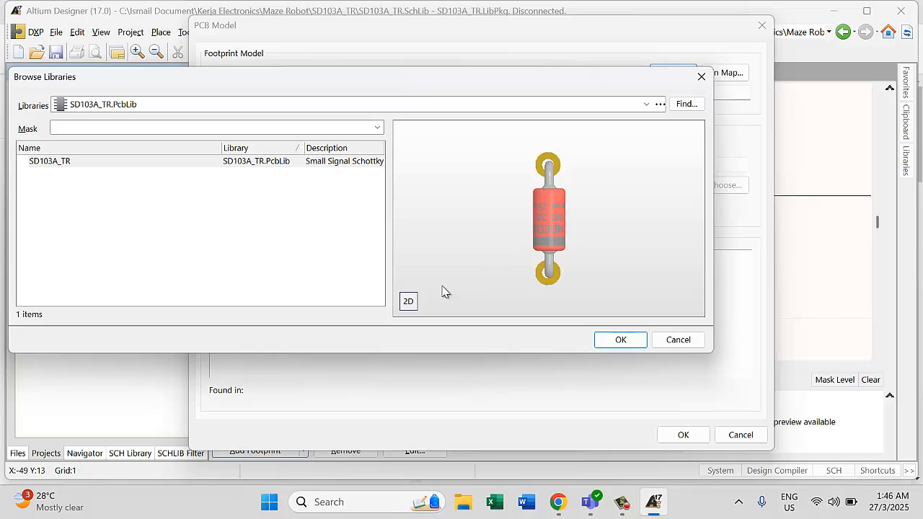
pyautogui.click(408, 302)
pyautogui.click(409, 301)
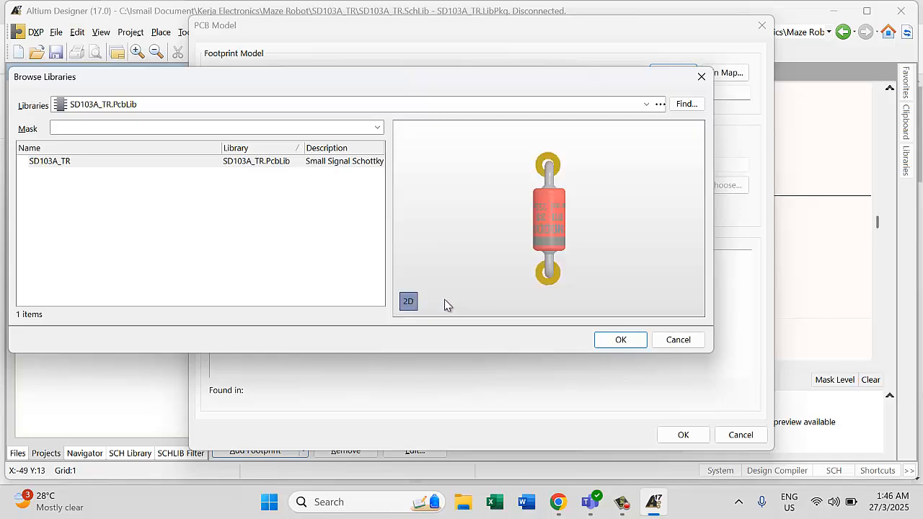
pyautogui.click(623, 344)
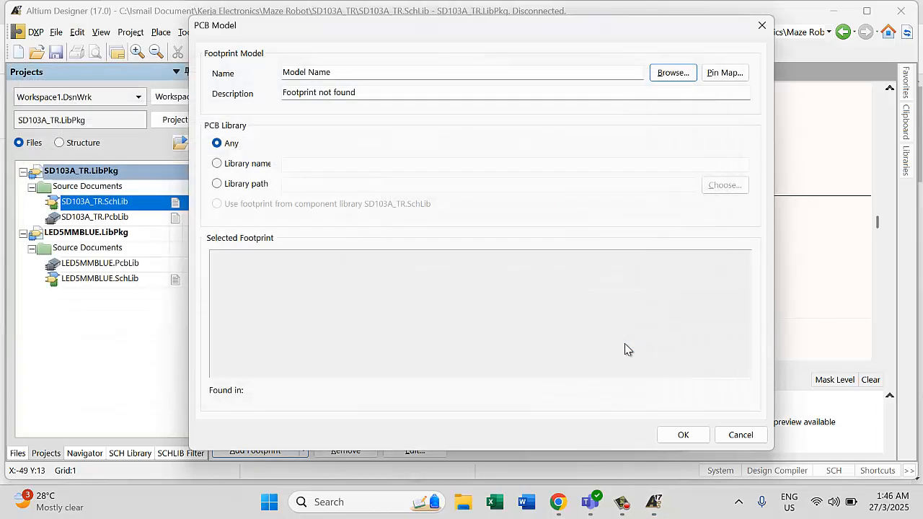
pyautogui.click(682, 435)
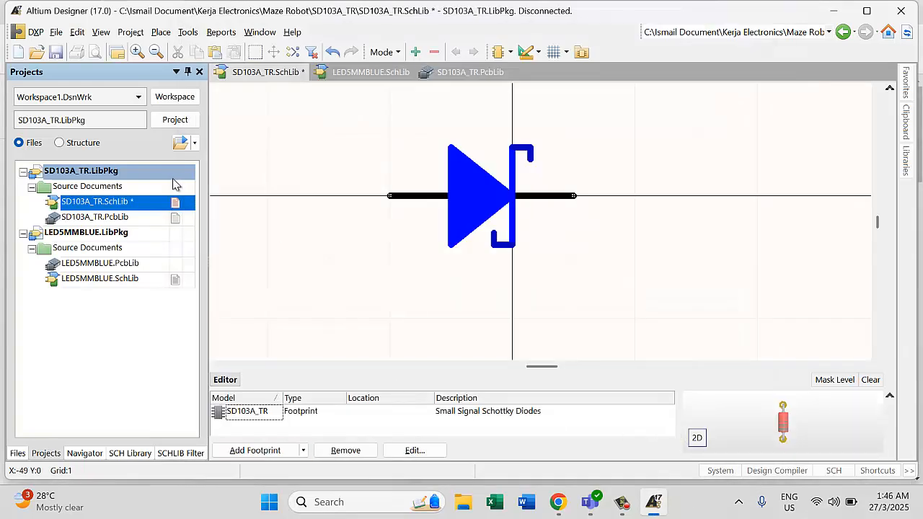
# - Save the SD103A_TR schematic library and compile the SD103A_TR.LibPkg integrated library
pyautogui.click(56, 52)
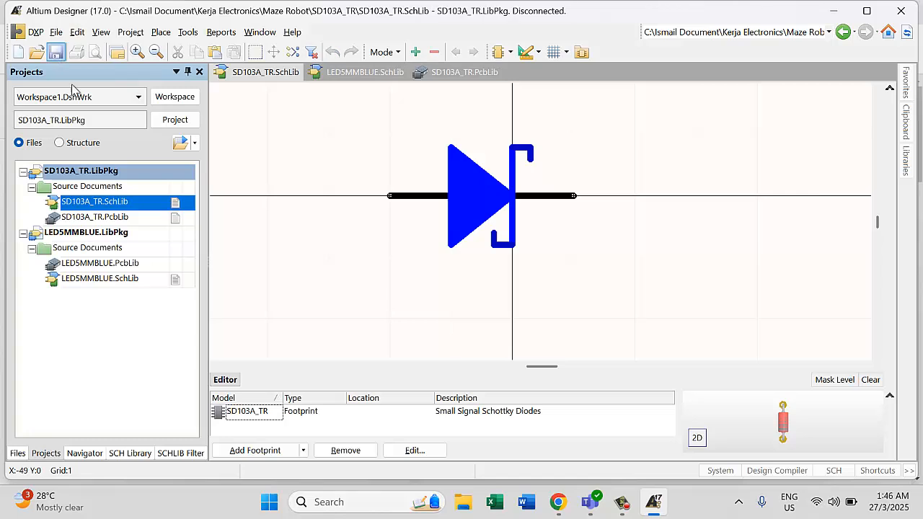
pyautogui.rightClick(105, 174)
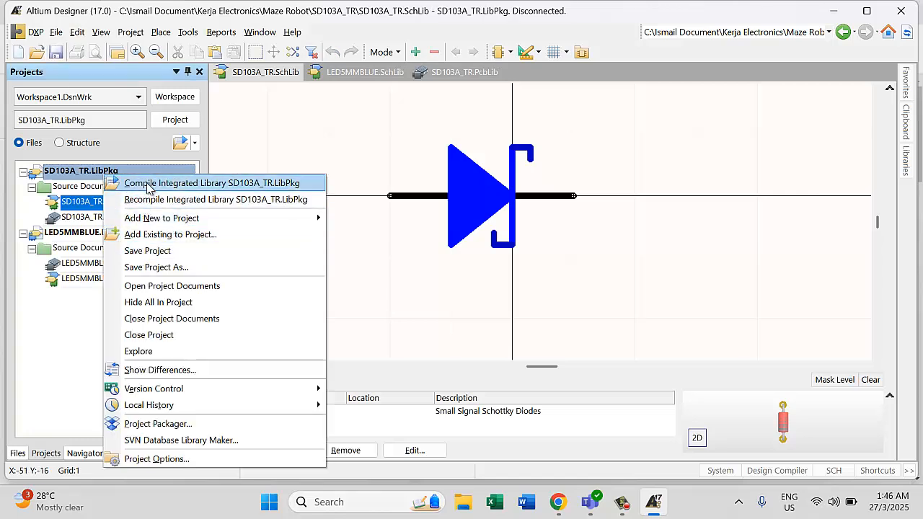
pyautogui.click(147, 183)
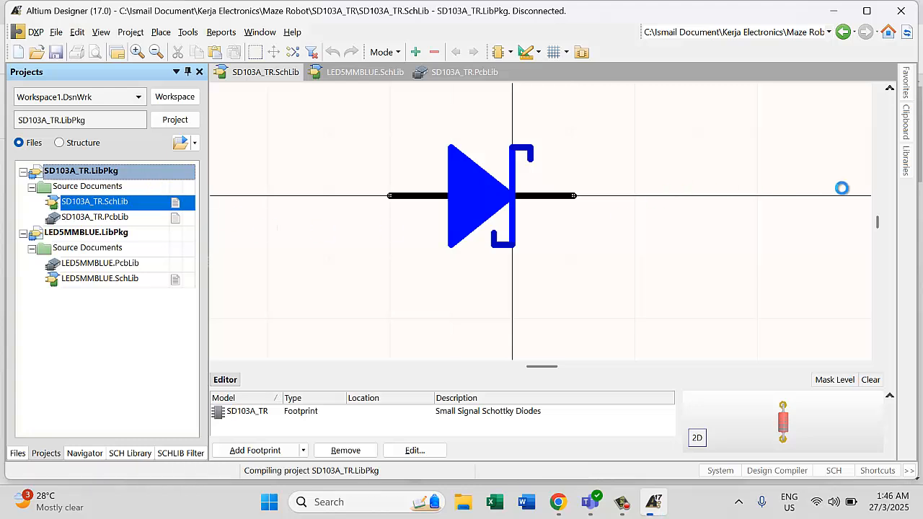
# - Check the list of installed libraries for the compiled SD103A_TR.IntLib
pyautogui.moveTo(904, 180)
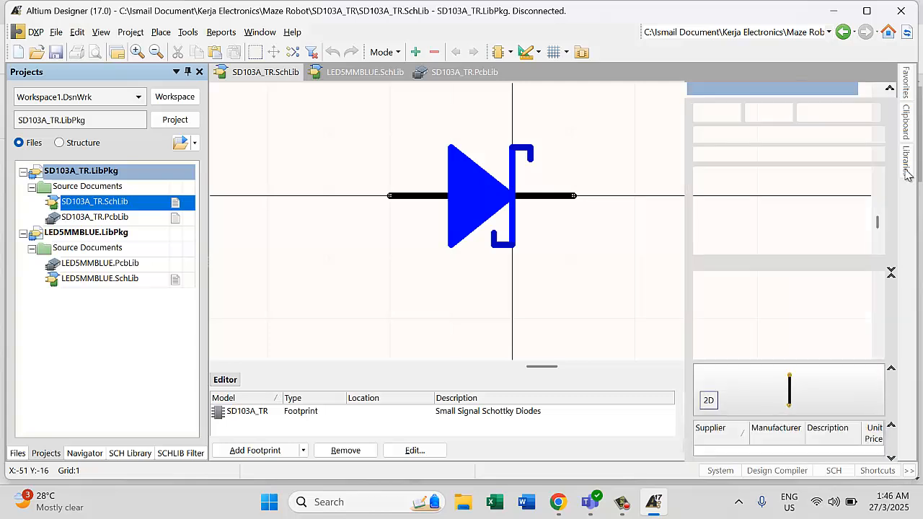
pyautogui.click(868, 139)
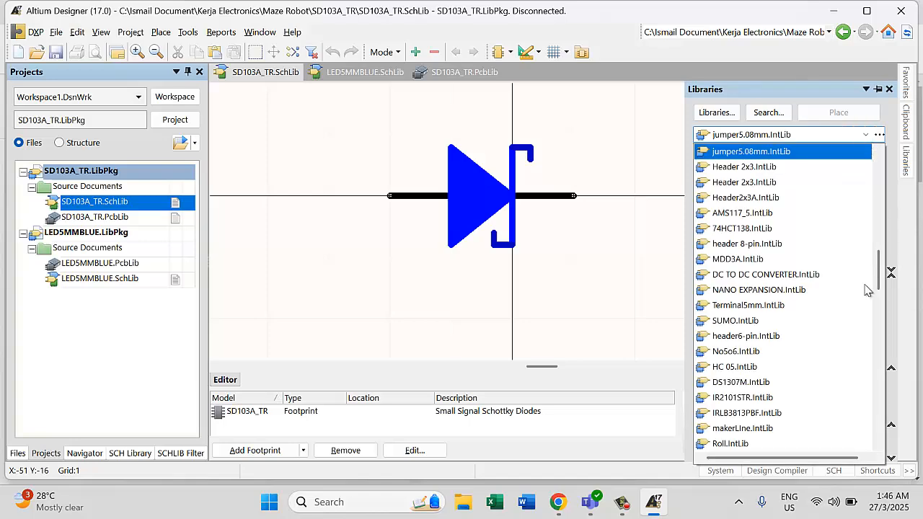
pyautogui.scroll(-10, 869, 303)
pyautogui.scroll(-2, 869, 428)
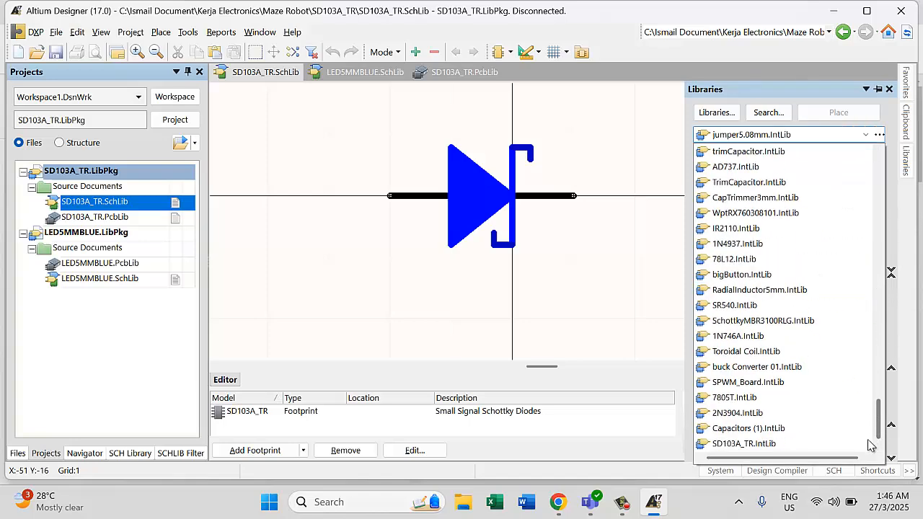
pyautogui.click(349, 312)
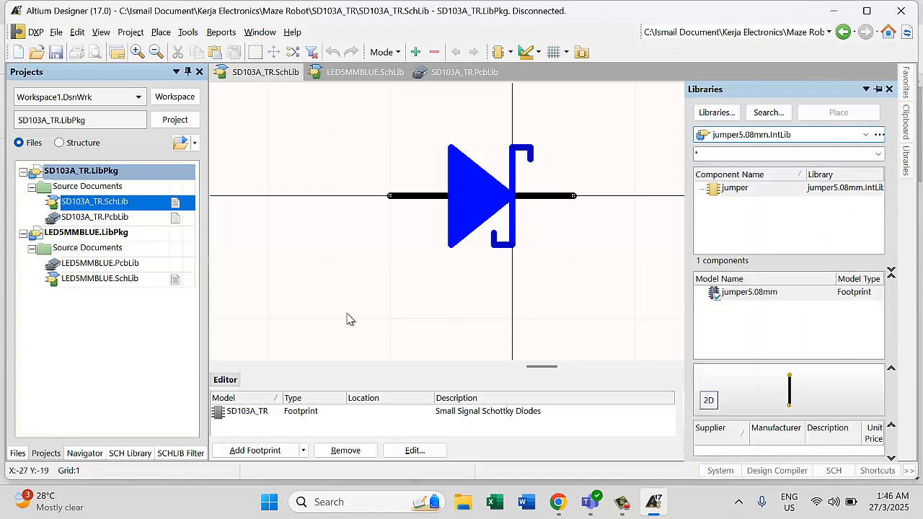
# - Close the LED5MMBLUE.LibPkg project and open the recent project BistableWithPowerSupply.PrjPcb
pyautogui.rightClick(76, 234)
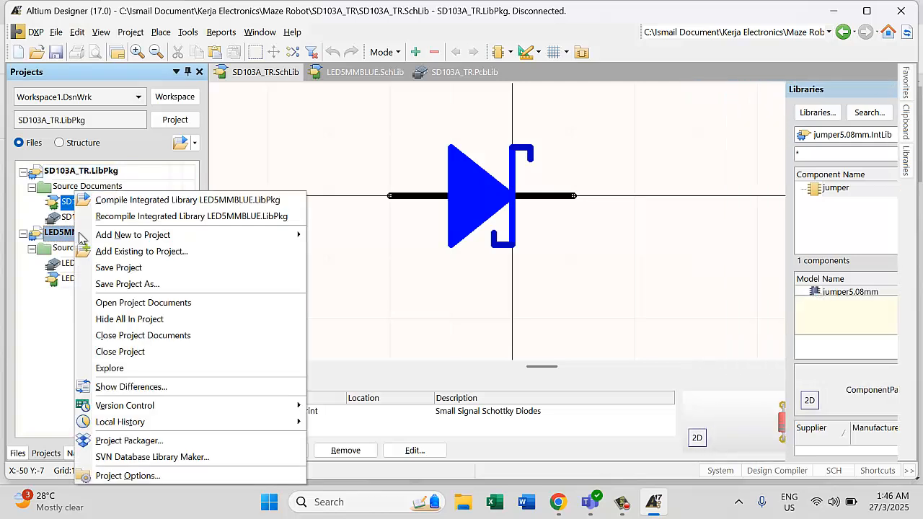
pyautogui.click(115, 352)
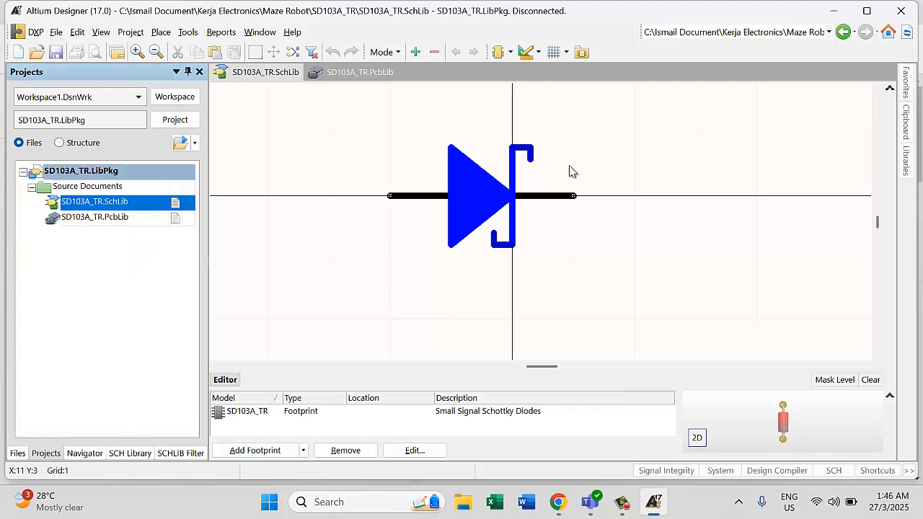
pyautogui.click(56, 32)
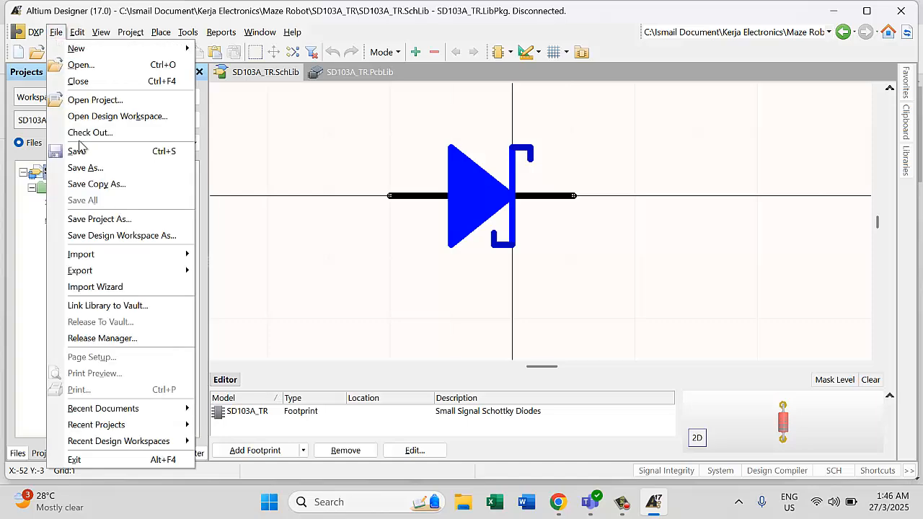
pyautogui.moveTo(115, 432)
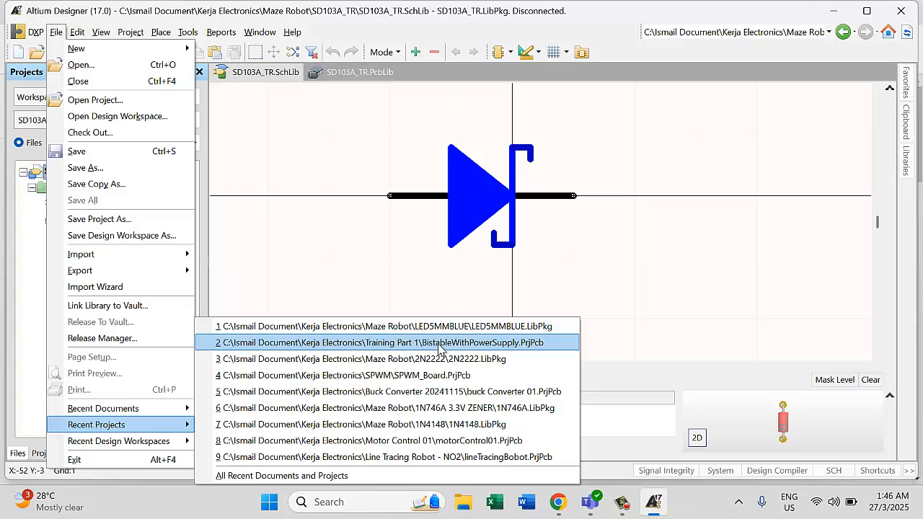
pyautogui.press('Escape')
pyautogui.press('Escape')
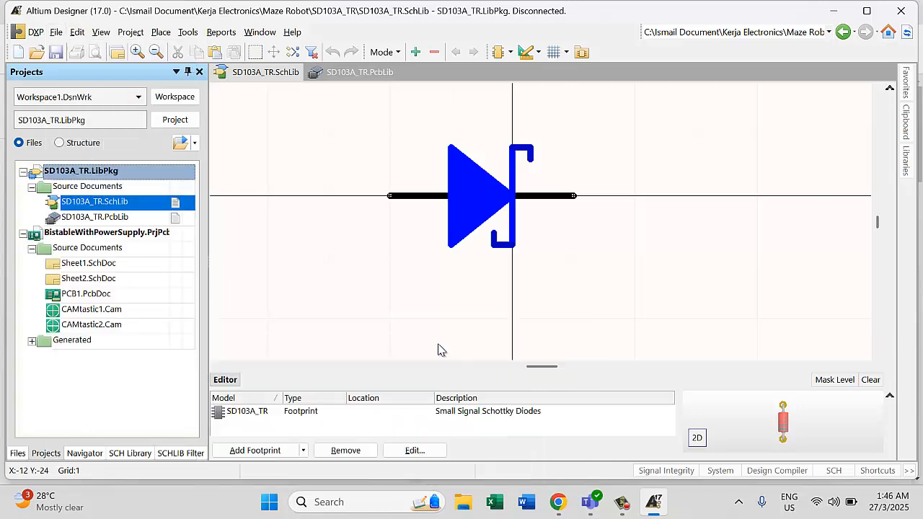
# - Open the Sheet1.SchDoc schematic of the BistableWithPowerSupply project at its power supply circuit
pyautogui.click(86, 265)
pyautogui.doubleClick(86, 264)
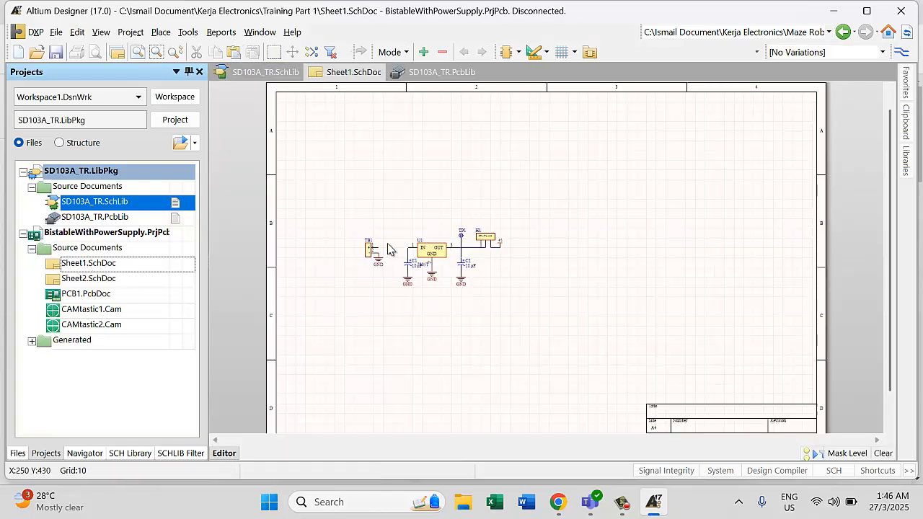
pyautogui.keyDown('ctrl'); pyautogui.scroll(2, 369, 258); pyautogui.keyUp('ctrl')
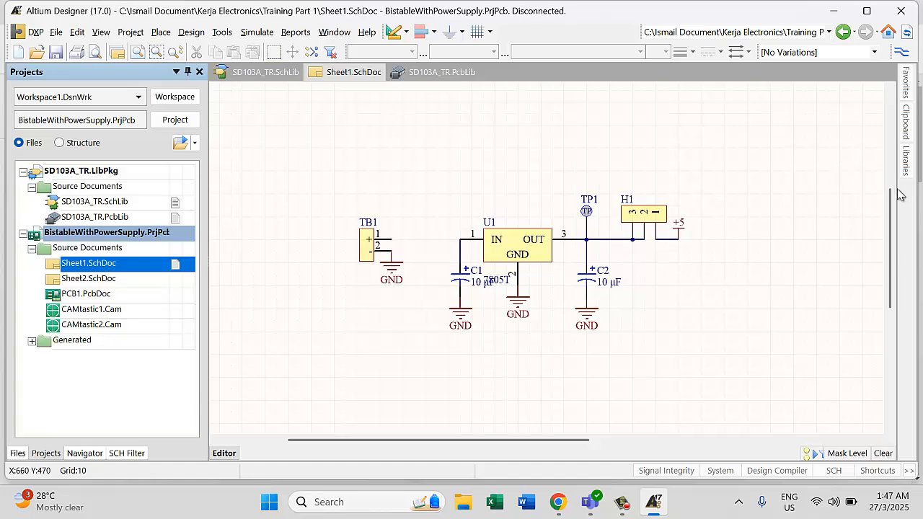
# - Place the SR103 diode from SD103A_TR.IntLib between terminal block TB1 and regulator U1 in the schematic
pyautogui.click(905, 159)
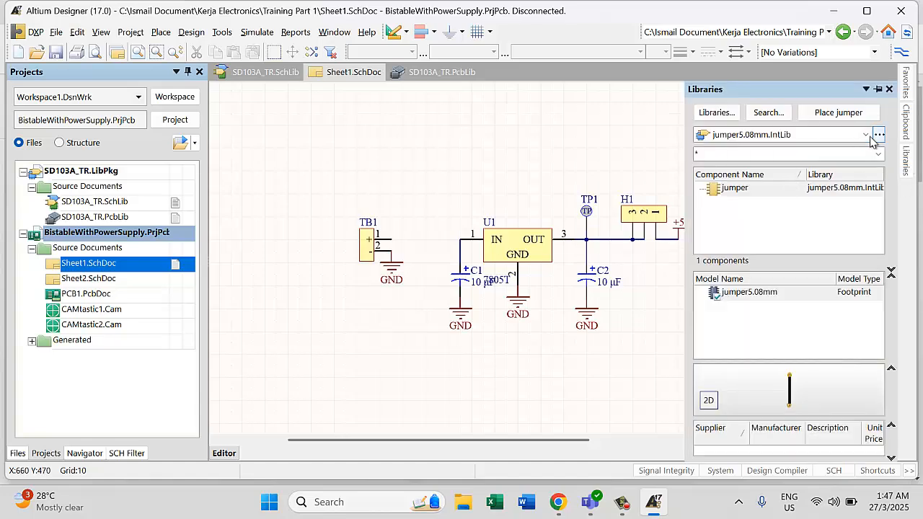
pyautogui.click(865, 135)
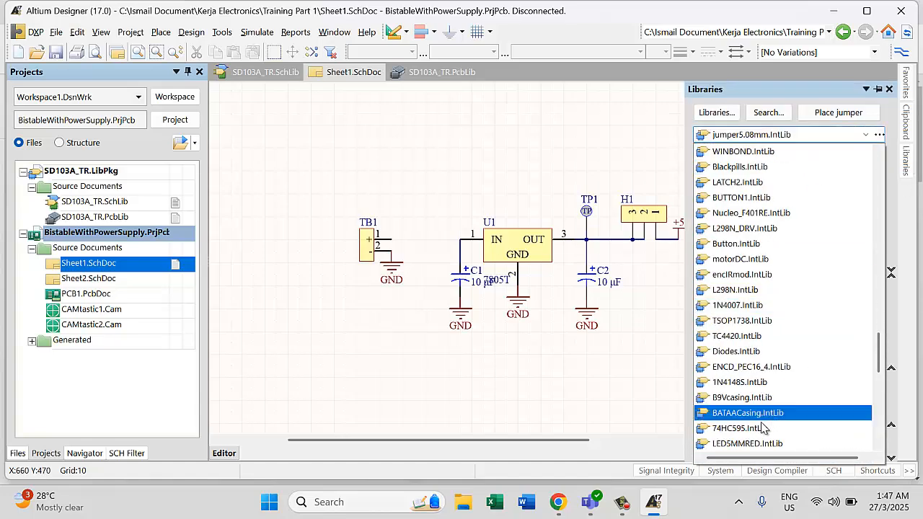
pyautogui.scroll(-5, 763, 429)
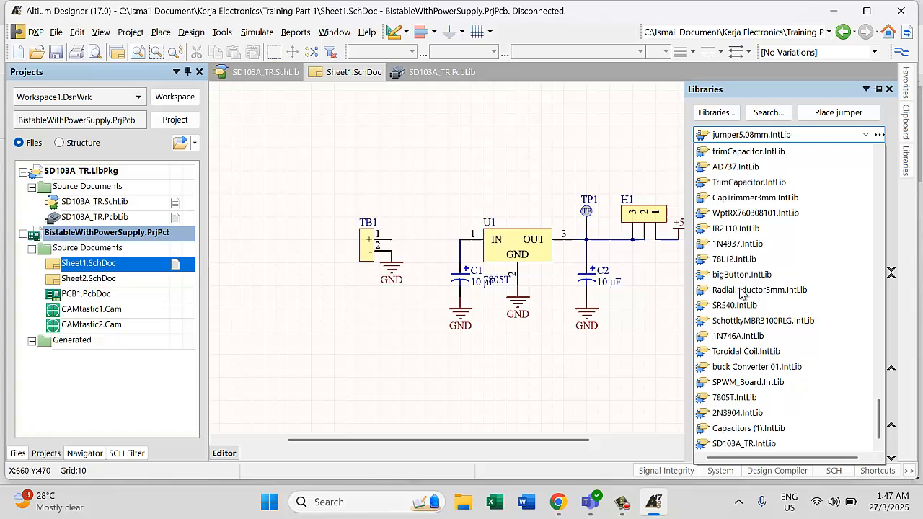
pyautogui.click(759, 444)
pyautogui.click(836, 113)
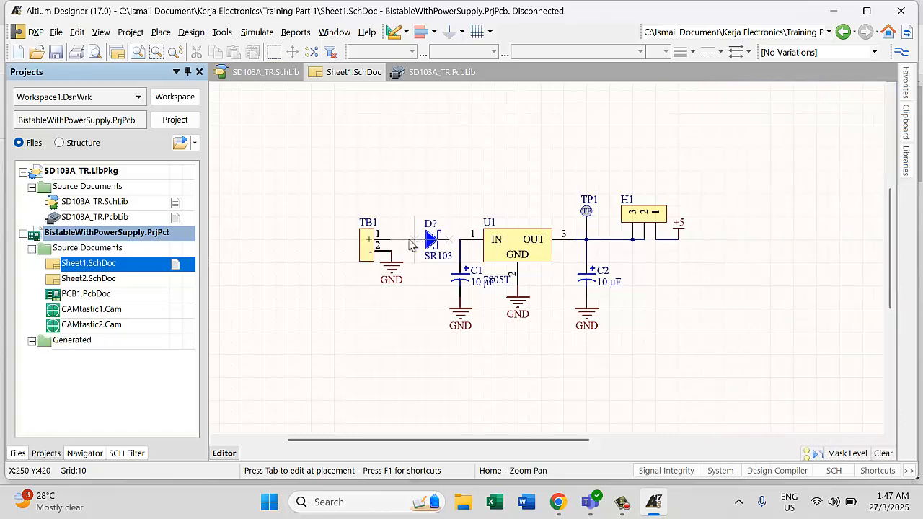
pyautogui.press('Left')
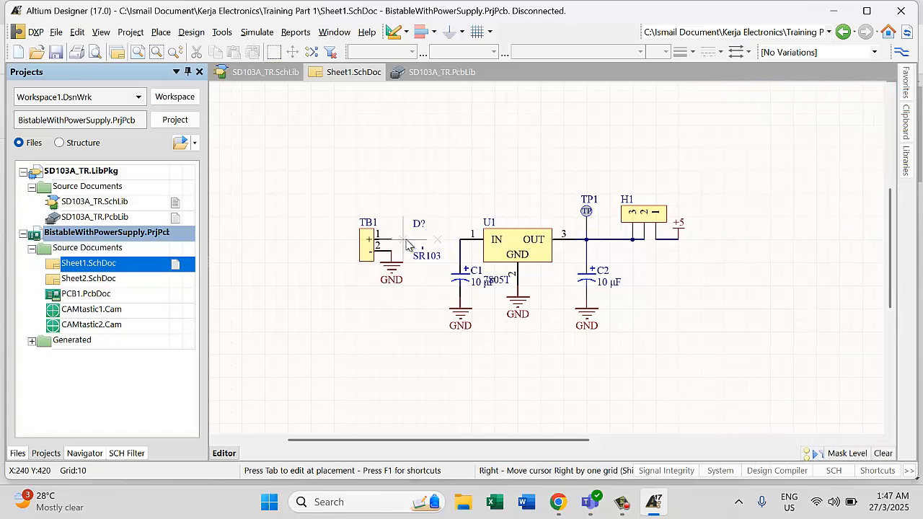
pyautogui.press('Escape')
pyautogui.click(420, 239)
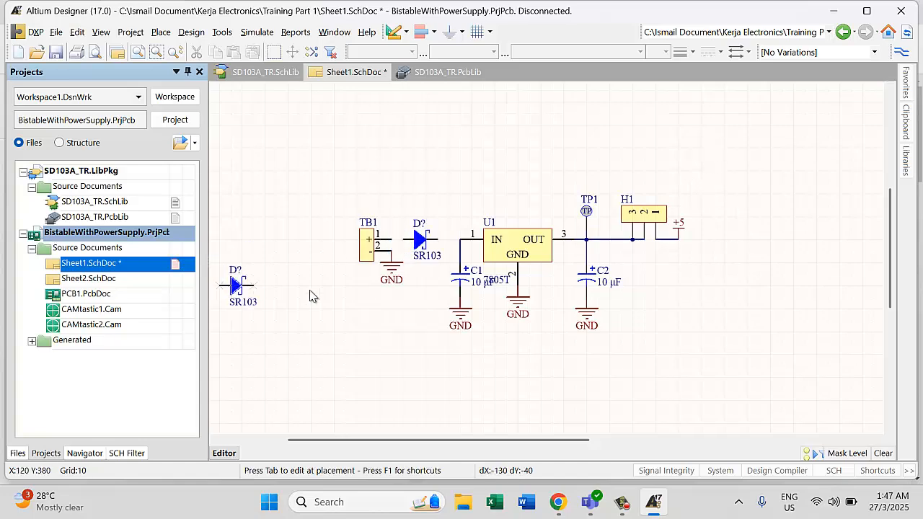
pyautogui.press('Escape')
# - Wire the diode's cathode to the junction of C1 and U1's input, and its anode to TB1 pin 1
pyautogui.keyDown('ctrl'); pyautogui.scroll(4, 380, 230); pyautogui.keyUp('ctrl')
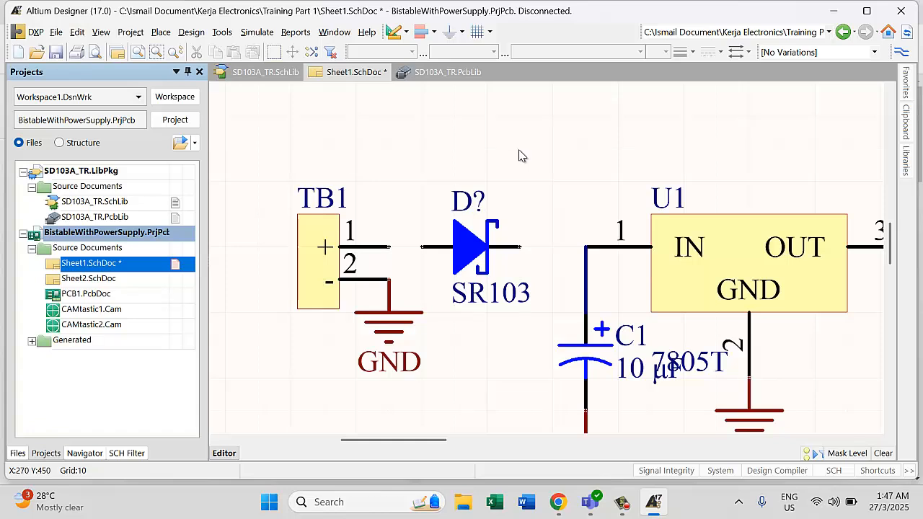
pyautogui.press('p')
pyautogui.press('w')
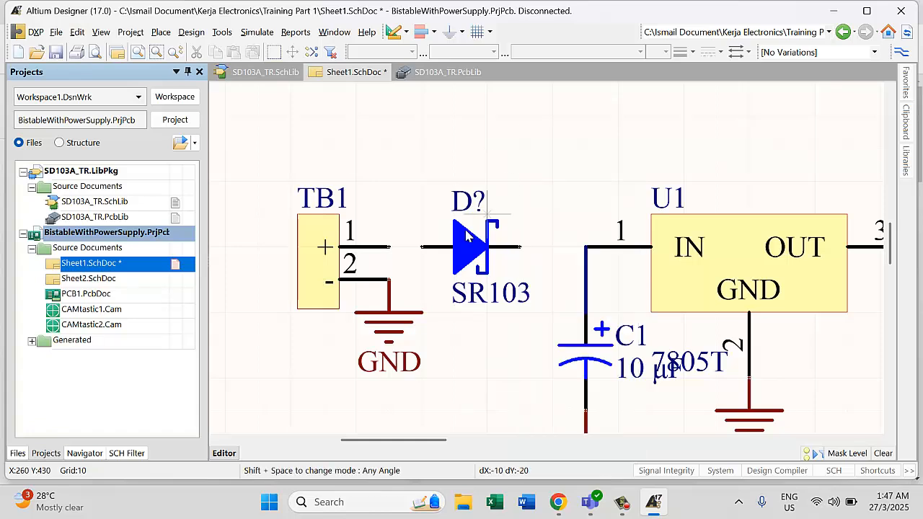
pyautogui.click(519, 248)
pyautogui.click(587, 248)
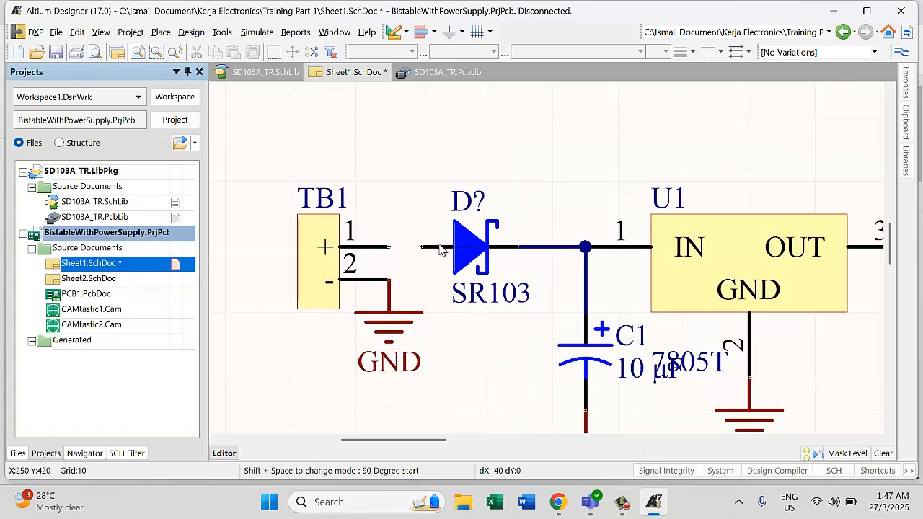
pyautogui.click(424, 248)
pyautogui.press('Escape')
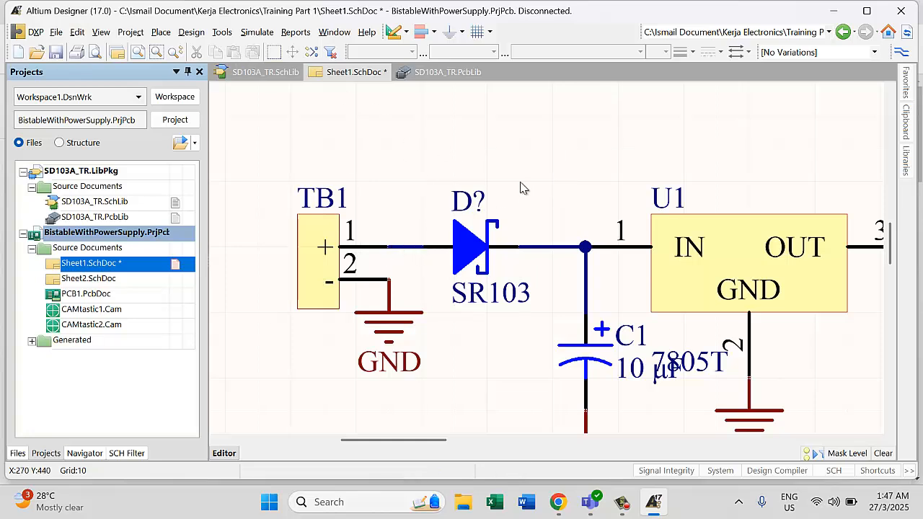
# - Annotate the schematics quietly and accept the designator change for the new diode
pyautogui.click(258, 32)
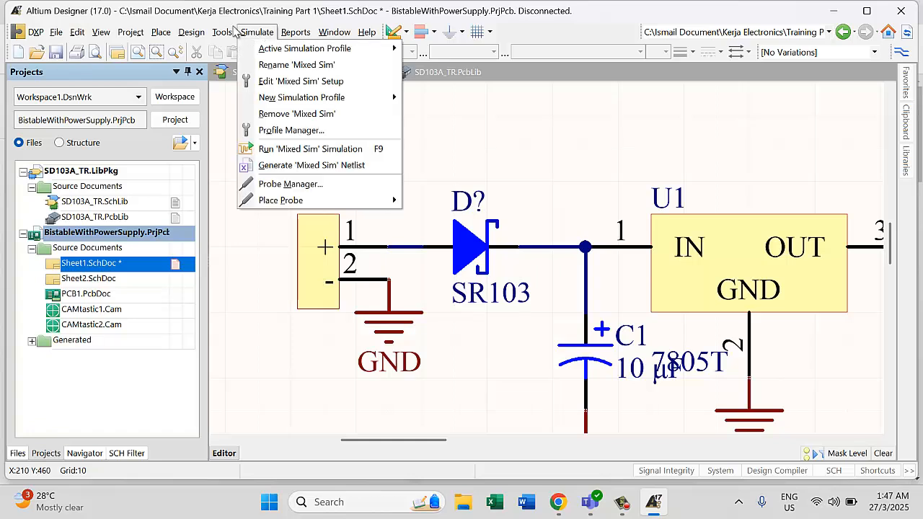
pyautogui.moveTo(222, 32)
pyautogui.moveTo(268, 205)
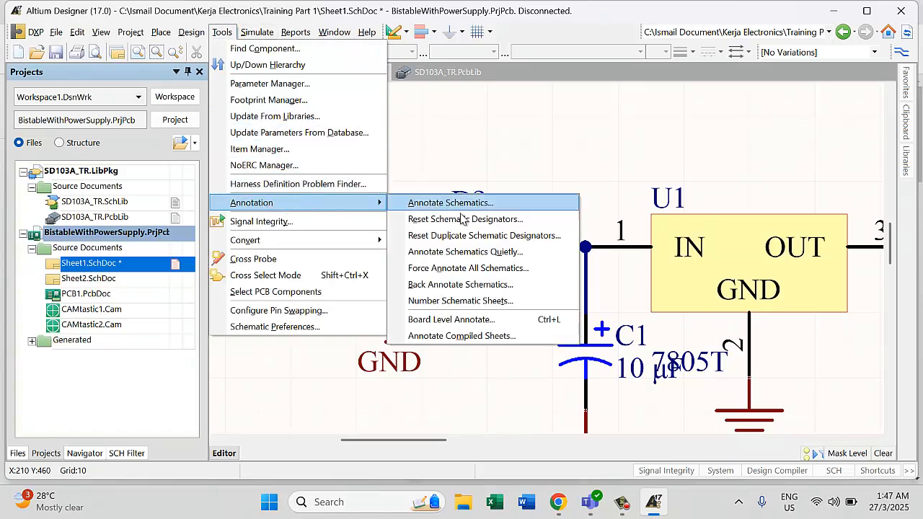
pyautogui.click(466, 252)
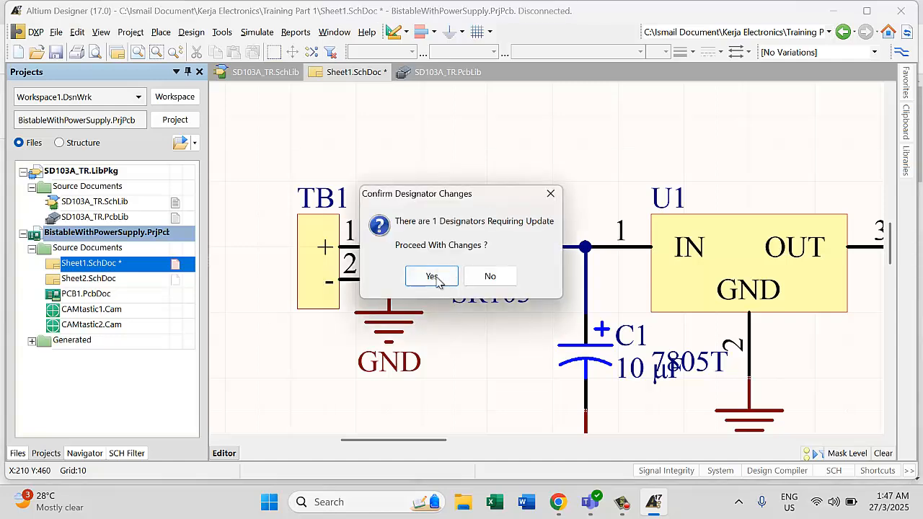
pyautogui.click(431, 277)
pyautogui.keyDown('ctrl'); pyautogui.scroll(-3, 515, 185); pyautogui.keyUp('ctrl')
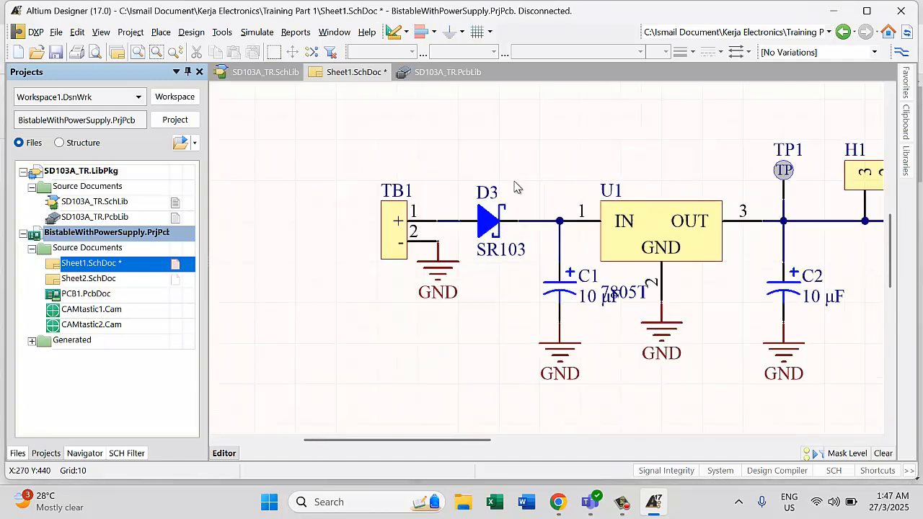
# - Check the bistable circuit in Sheet2.SchDoc, and save the edited Sheet1.SchDoc schematic
pyautogui.click(114, 285)
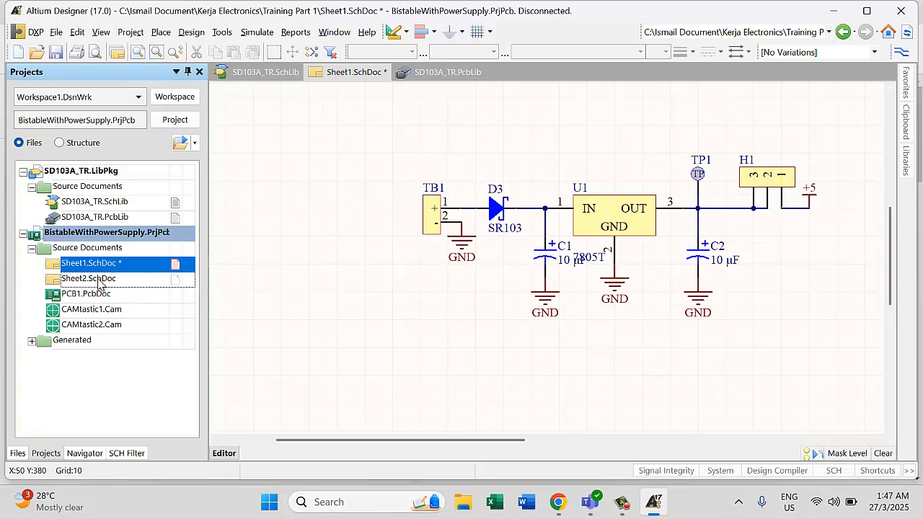
pyautogui.doubleClick(99, 280)
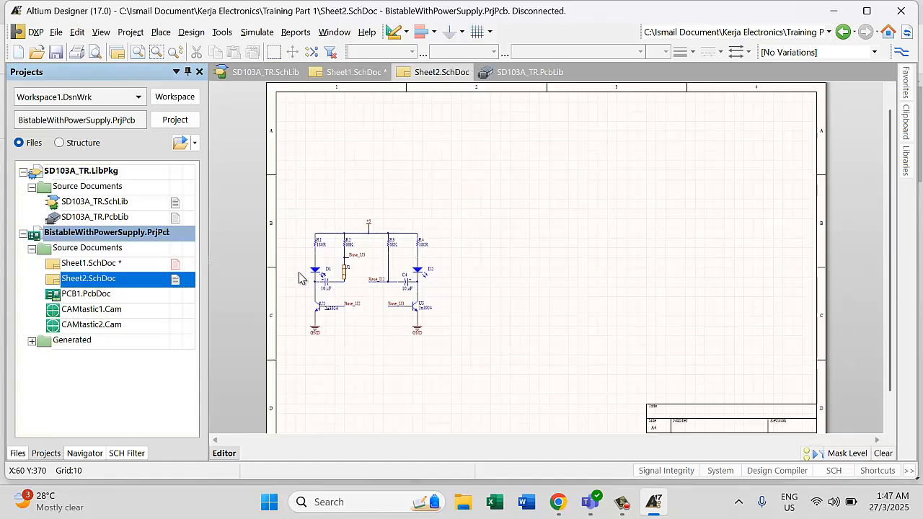
pyautogui.keyDown('ctrl'); pyautogui.scroll(2, 316, 279); pyautogui.keyUp('ctrl')
pyautogui.keyDown('ctrl'); pyautogui.scroll(2, 316, 279); pyautogui.keyUp('ctrl')
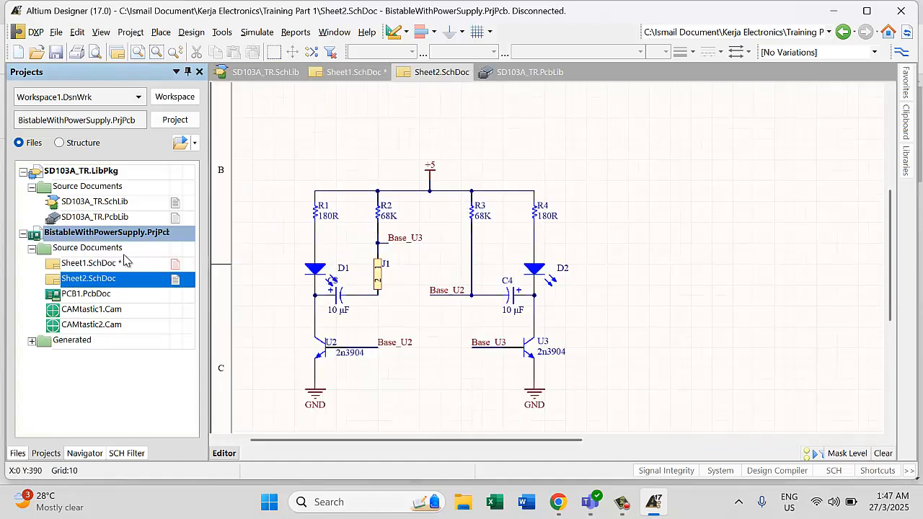
pyautogui.click(119, 264)
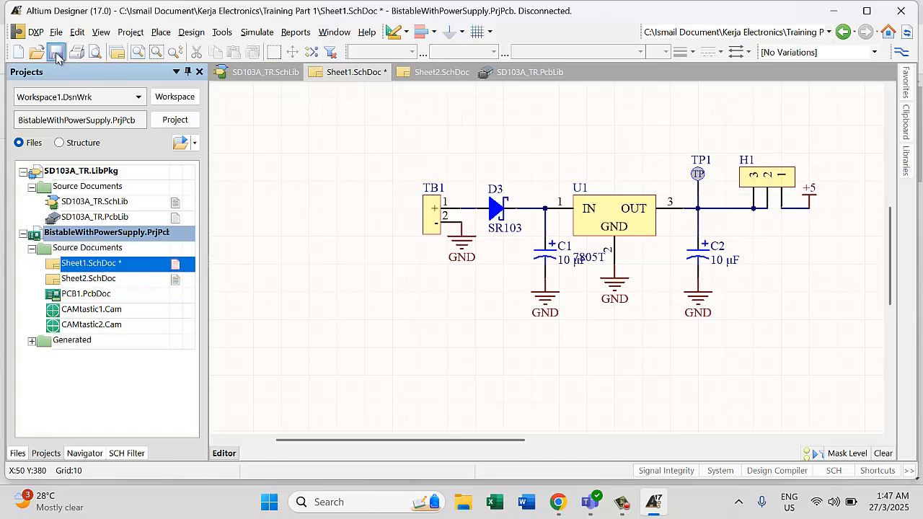
# - Open PCB1.PcbDoc and examine the board layout in 2D for its dimensions and the component arrangement around TB1 and U1
pyautogui.click(97, 296)
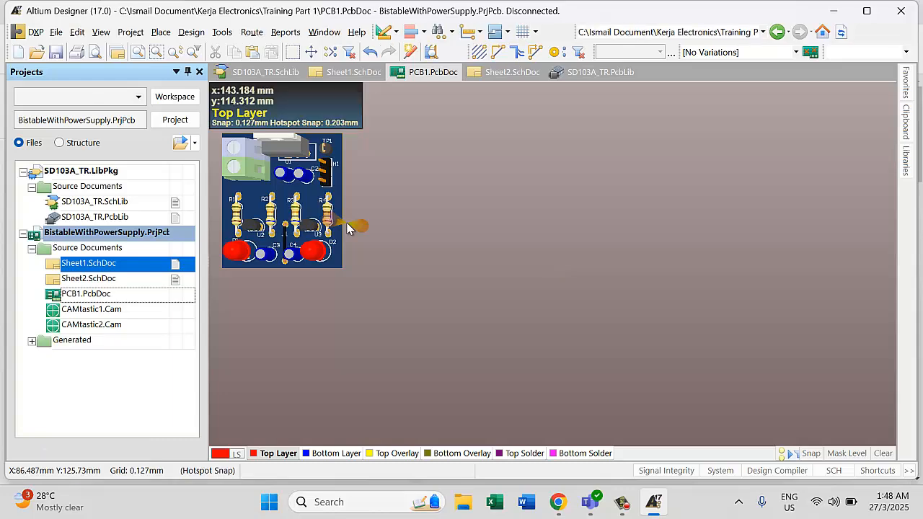
pyautogui.press('2')
pyautogui.keyDown('ctrl'); pyautogui.scroll(2, 262, 193); pyautogui.keyUp('ctrl')
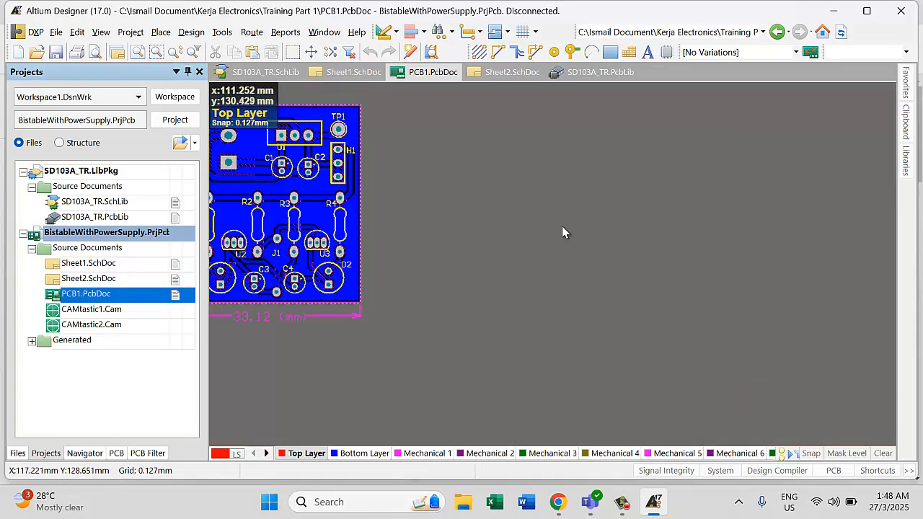
pyautogui.keyDown('ctrl'); pyautogui.scroll(-3, 635, 220); pyautogui.keyUp('ctrl')
pyautogui.keyDown('ctrl'); pyautogui.scroll(5, 352, 191); pyautogui.keyUp('ctrl')
pyautogui.keyDown('ctrl'); pyautogui.scroll(2, 258, 191); pyautogui.keyUp('ctrl')
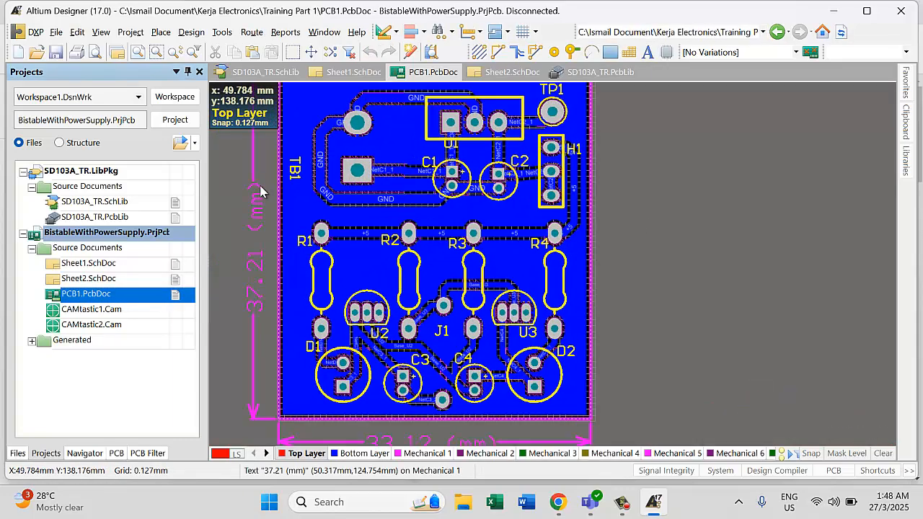
pyautogui.keyDown('ctrl'); pyautogui.scroll(1, 274, 192); pyautogui.keyUp('ctrl')
pyautogui.keyDown('ctrl'); pyautogui.scroll(-1, 280, 195); pyautogui.keyUp('ctrl')
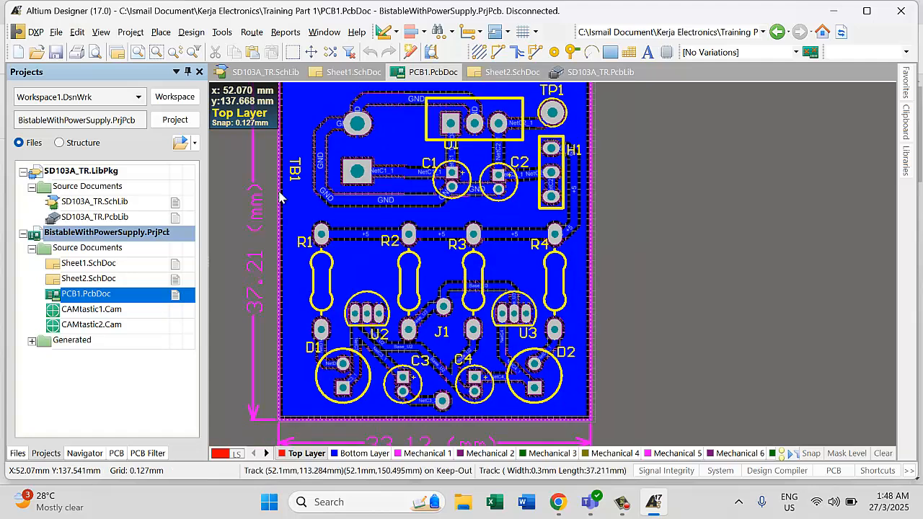
pyautogui.keyDown('ctrl'); pyautogui.scroll(-1, 542, 186); pyautogui.keyUp('ctrl')
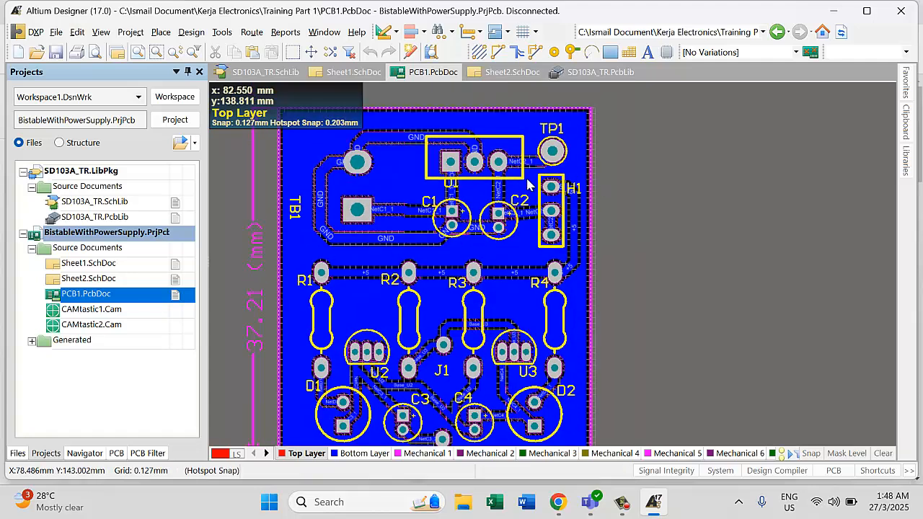
pyautogui.keyDown('ctrl'); pyautogui.scroll(-1, 534, 191); pyautogui.keyUp('ctrl')
pyautogui.scroll(-2, 533, 191)
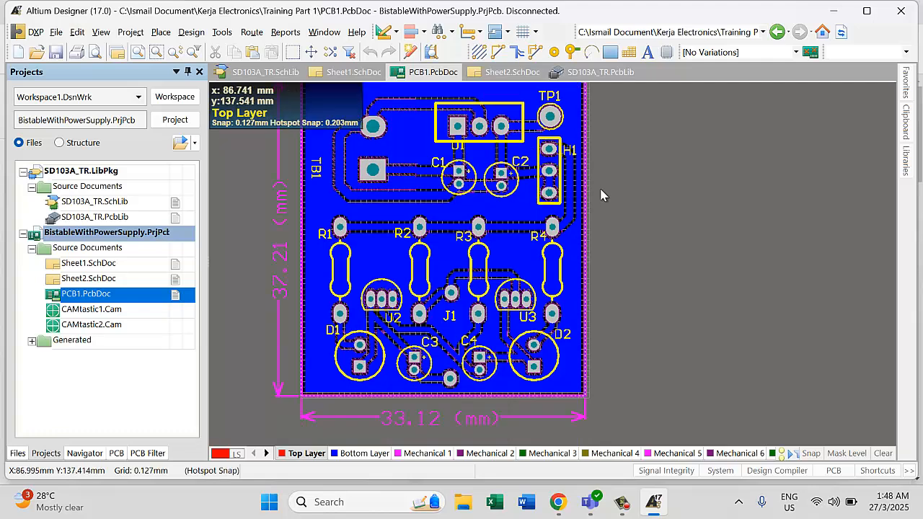
pyautogui.scroll(2, 602, 189)
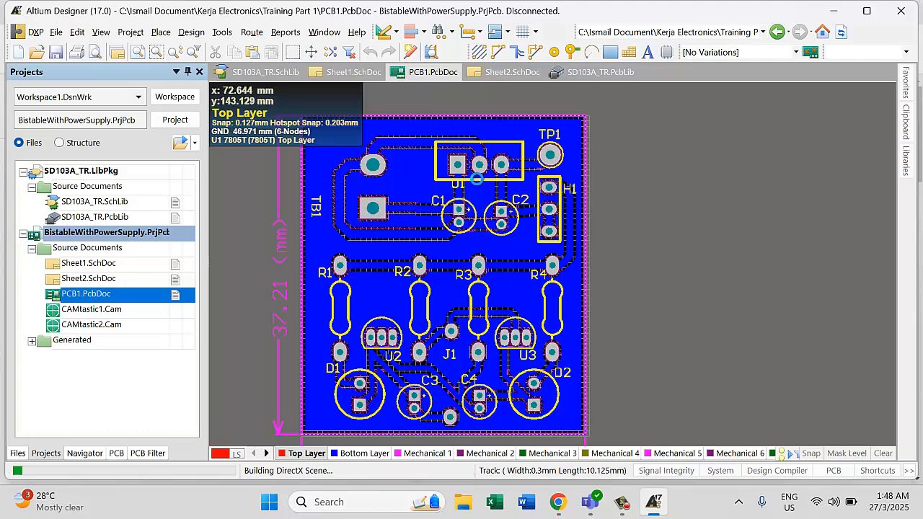
# - Inspect the board in 3D around the terminal block and regulator, and return to the 2D layout
pyautogui.press('3')
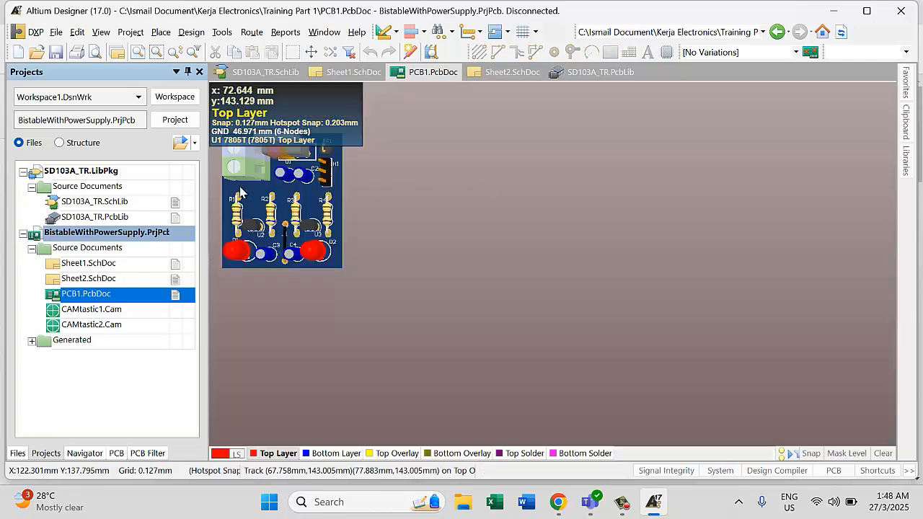
pyautogui.scroll(5, 244, 193)
pyautogui.keyDown('ctrl'); pyautogui.scroll(-2, 301, 323); pyautogui.keyUp('ctrl')
pyautogui.keyDown('ctrl'); pyautogui.scroll(3, 232, 398); pyautogui.keyUp('ctrl')
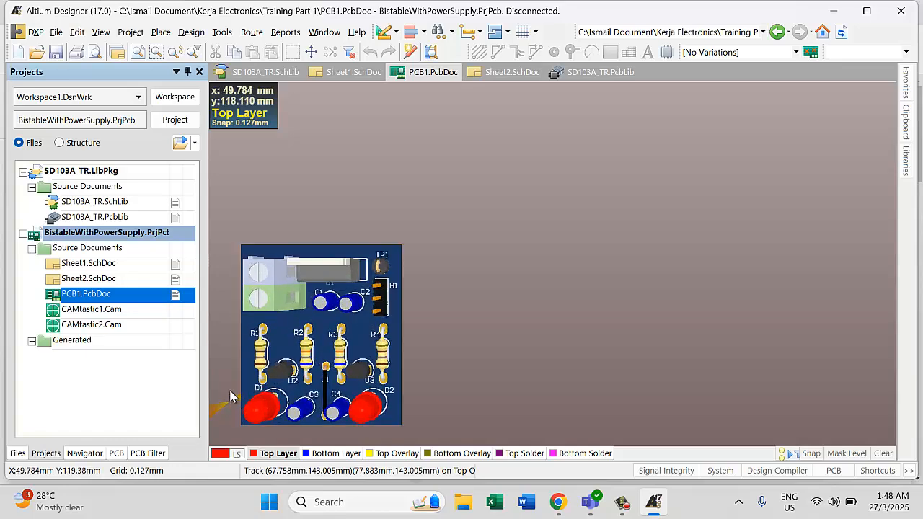
pyautogui.keyDown('ctrl'); pyautogui.scroll(5, 233, 395); pyautogui.keyUp('ctrl')
pyautogui.keyDown('shift'); pyautogui.moveTo(267, 303); pyautogui.dragTo(362, 196, button='right'); pyautogui.keyUp('shift')
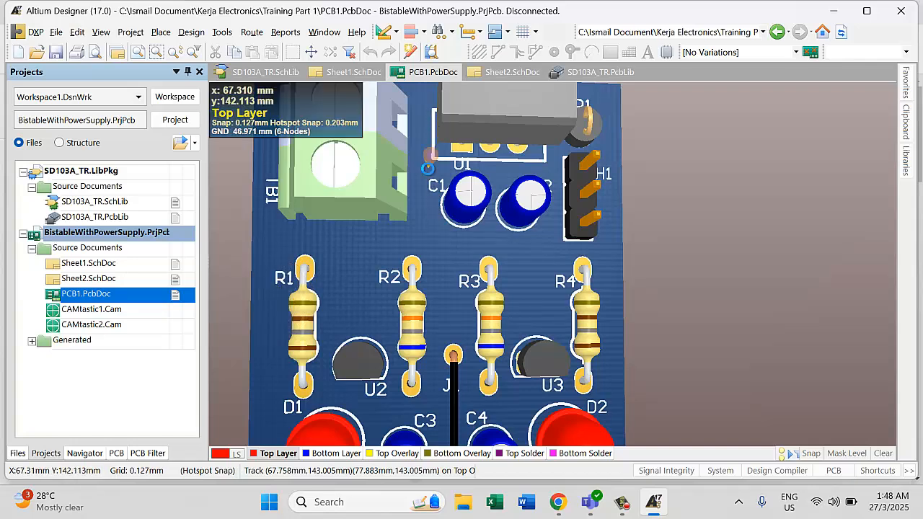
pyautogui.press('2')
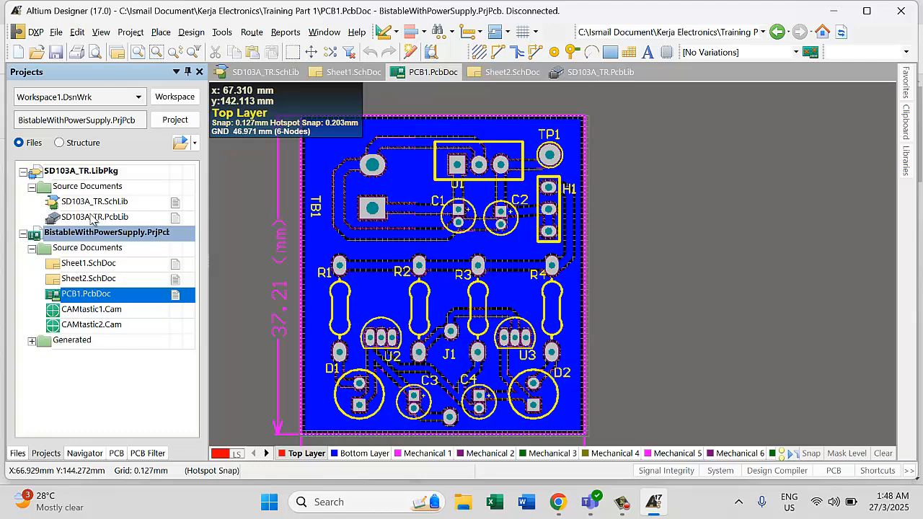
# - Update PCB1.PcbDoc from Sheet1.SchDoc, excluding the Sheet1 and Sheet2 room additions, and validate and execute the remaining changes
pyautogui.doubleClick(101, 264)
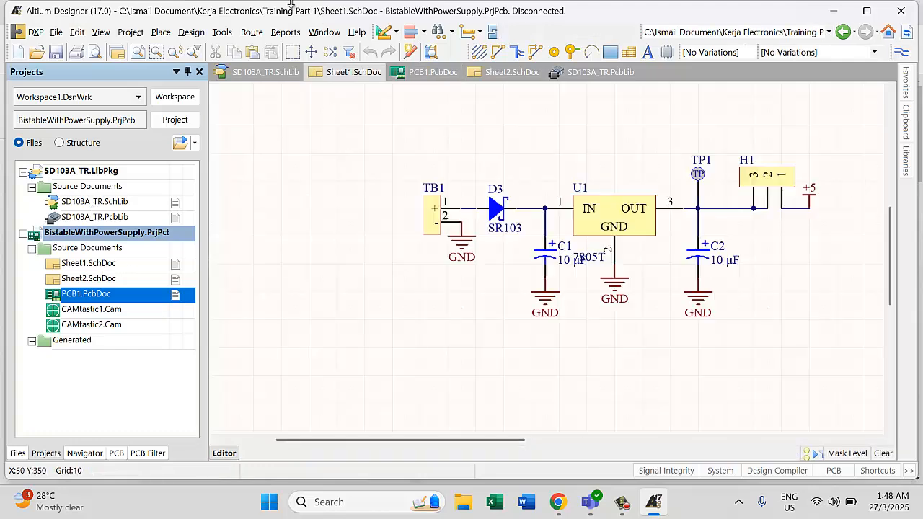
pyautogui.click(191, 32)
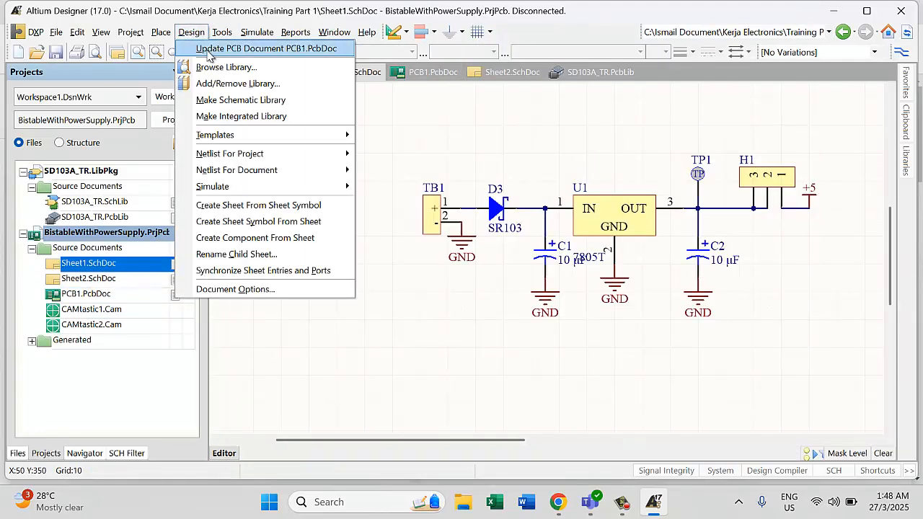
pyautogui.click(208, 46)
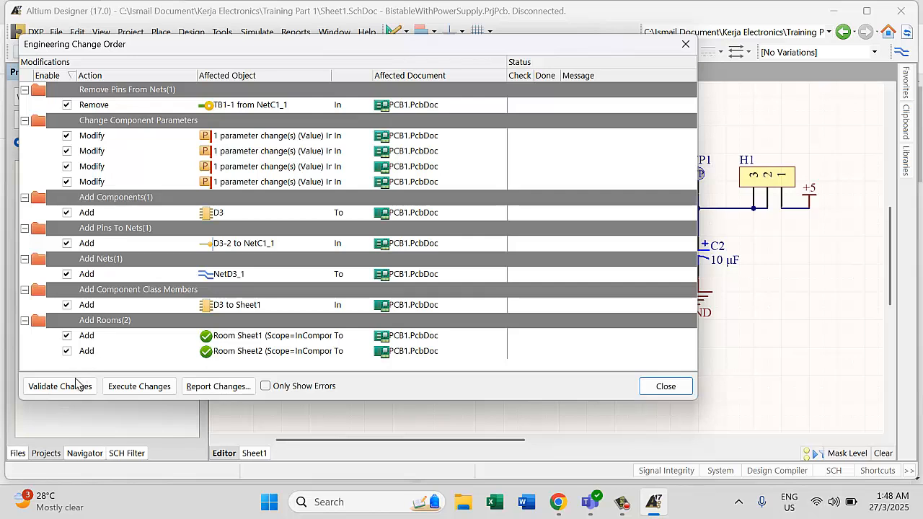
pyautogui.click(66, 351)
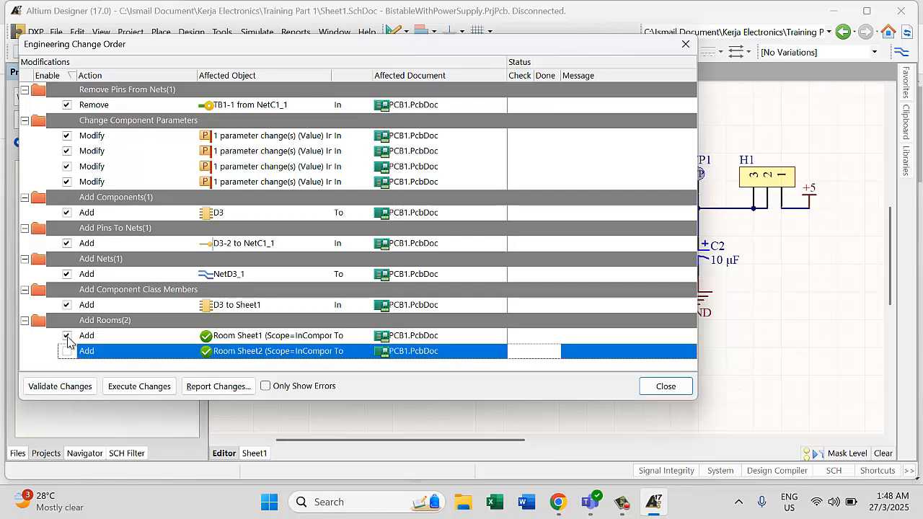
pyautogui.click(66, 336)
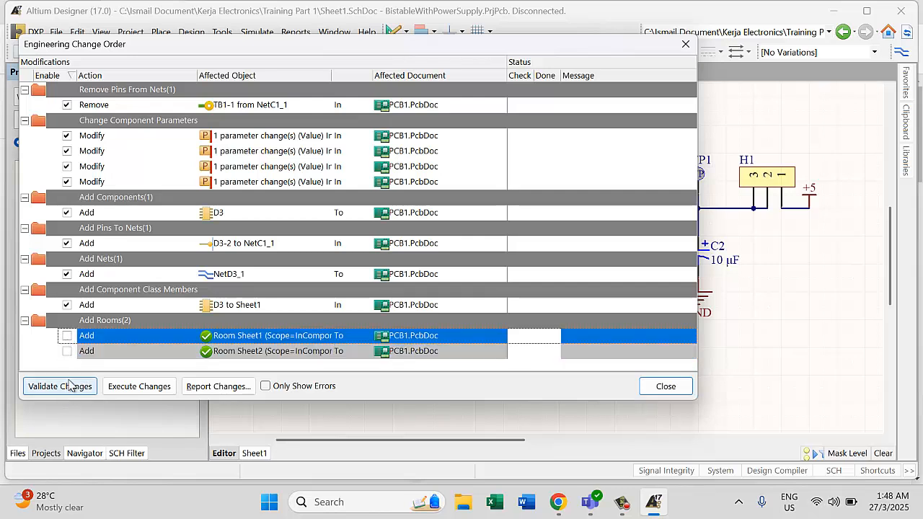
pyautogui.click(69, 385)
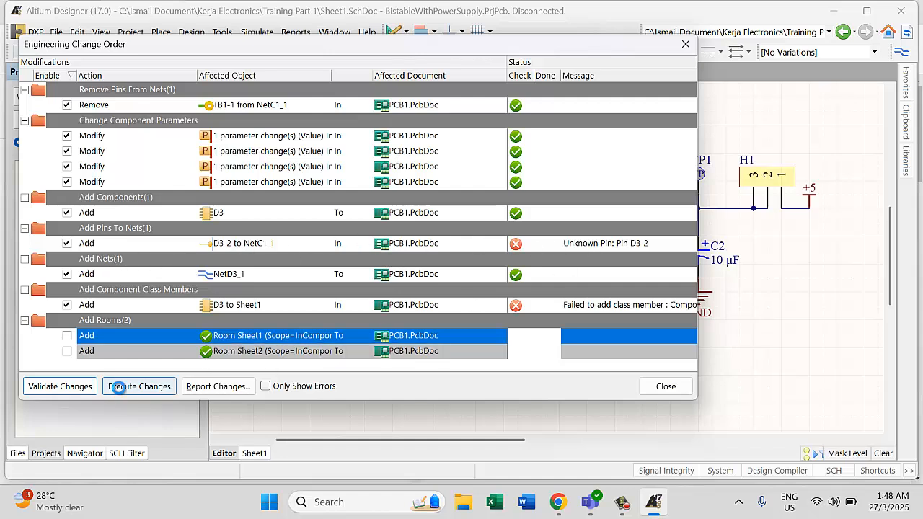
pyautogui.click(119, 387)
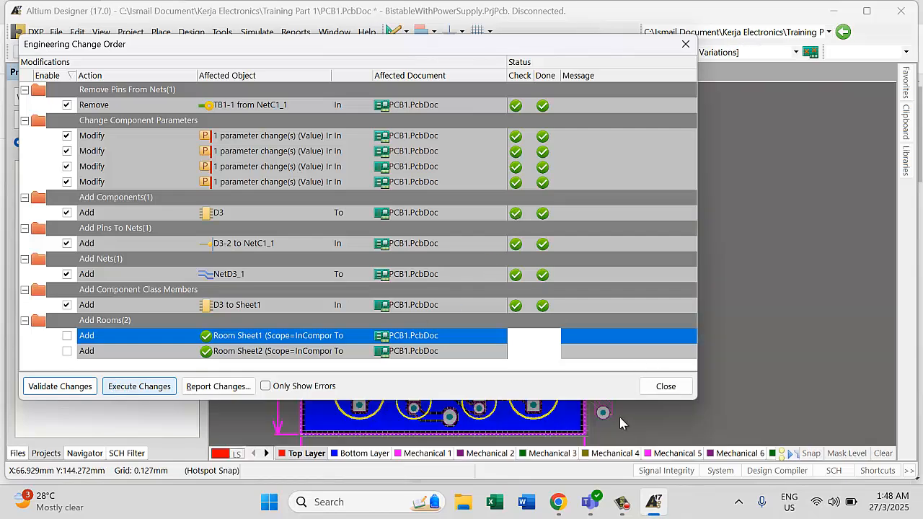
pyautogui.click(666, 387)
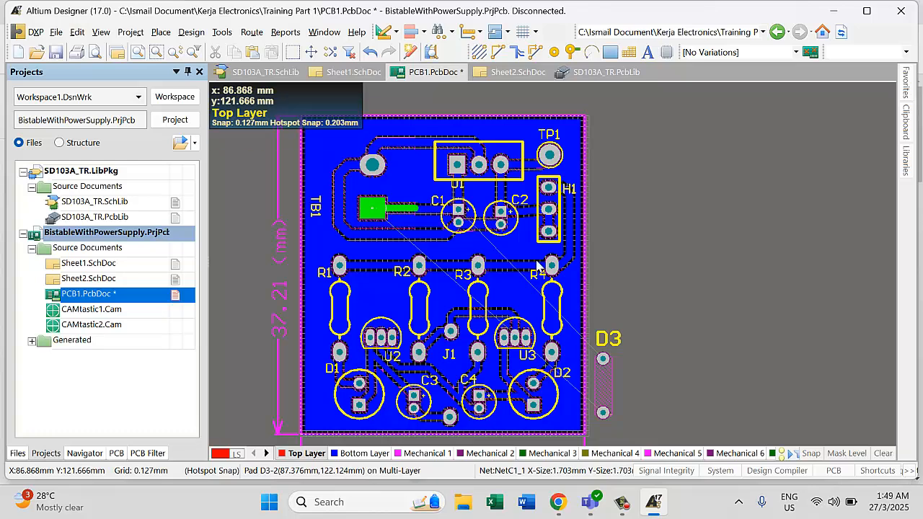
# - Un-route all existing traces on the PCB1 board
pyautogui.click(249, 33)
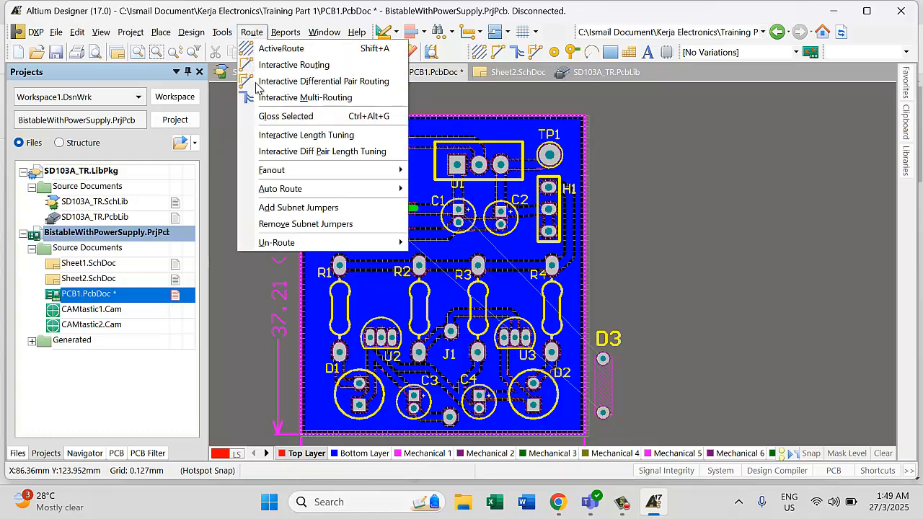
pyautogui.moveTo(276, 243)
pyautogui.click(436, 243)
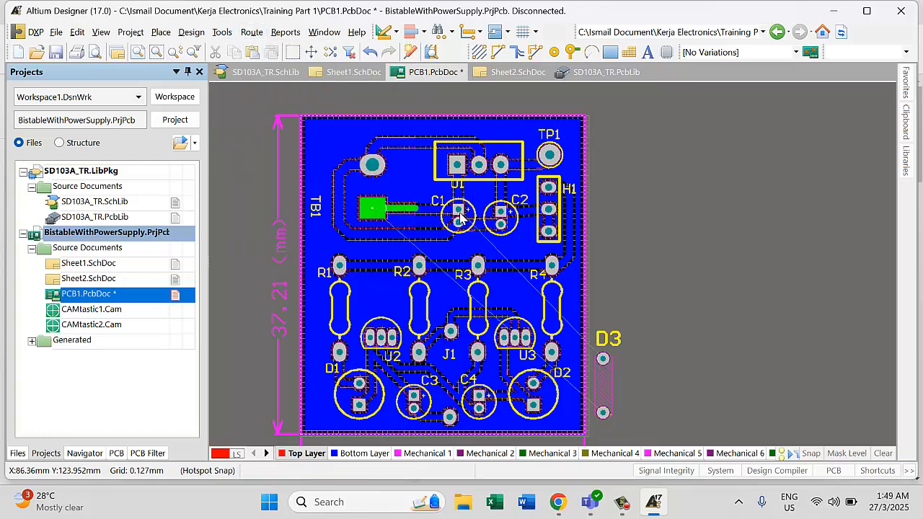
pyautogui.rightClick(337, 209)
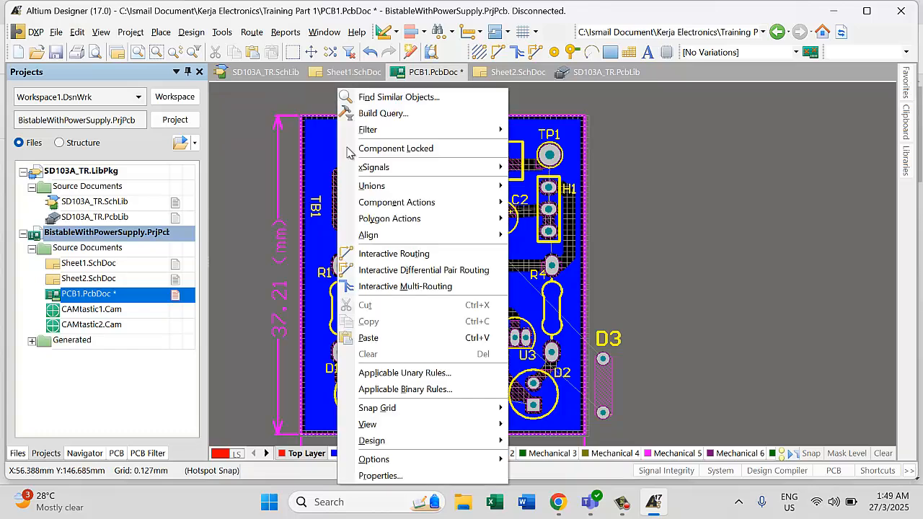
pyautogui.click(692, 258)
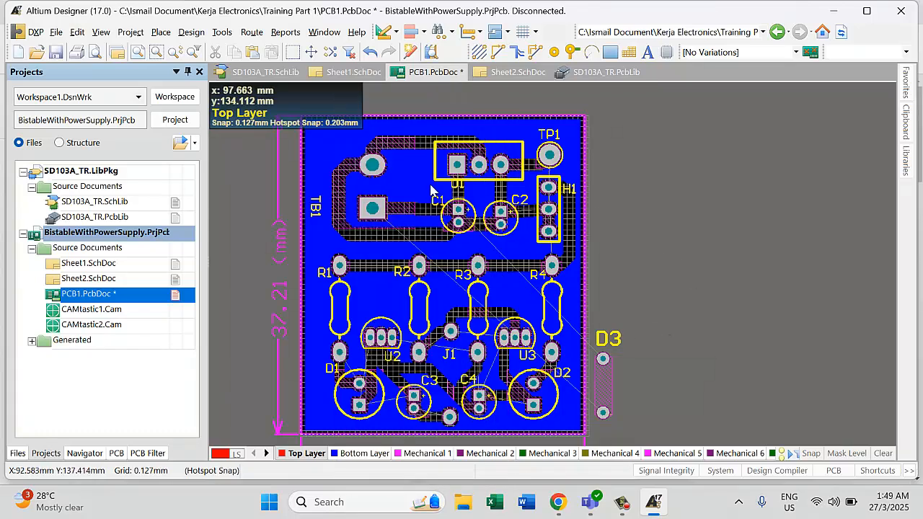
# - Repour the modified copper polygon and shelve it so the board is clear for rearranging components
pyautogui.rightClick(334, 157)
pyautogui.moveTo(424, 218)
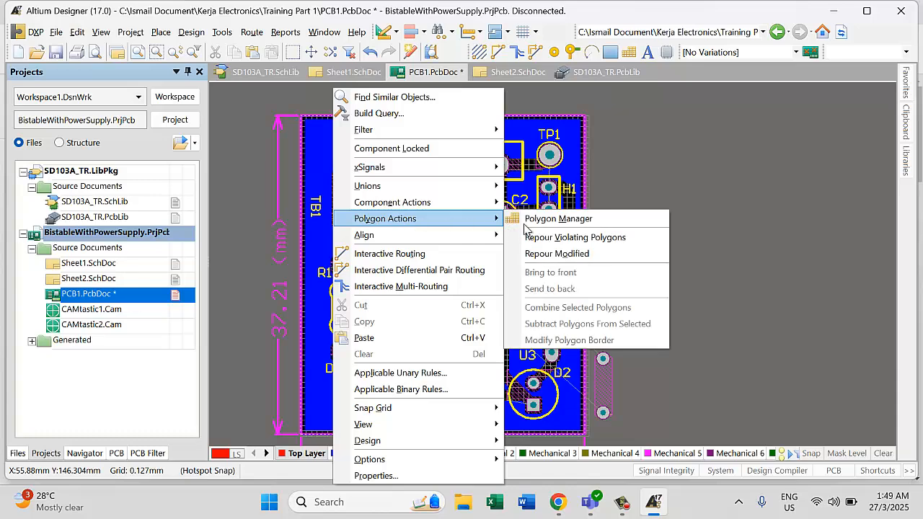
pyautogui.click(556, 253)
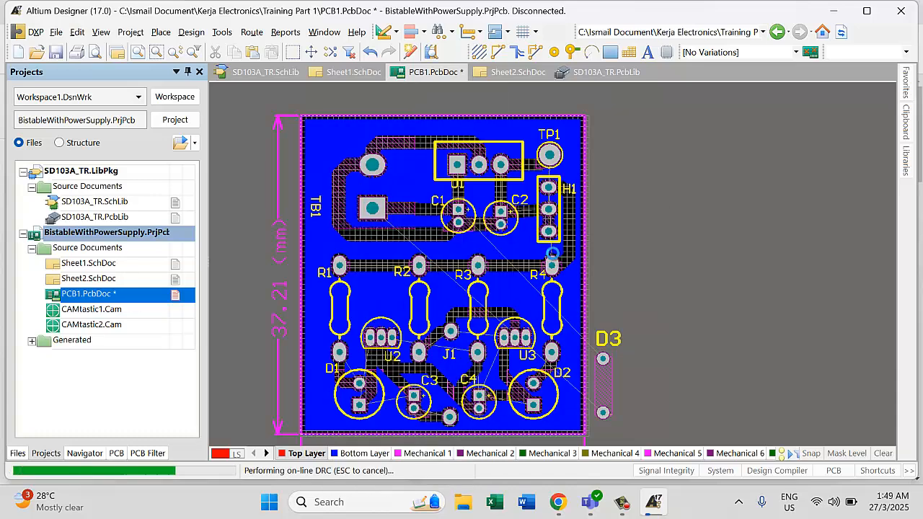
pyautogui.rightClick(340, 144)
pyautogui.moveTo(402, 220)
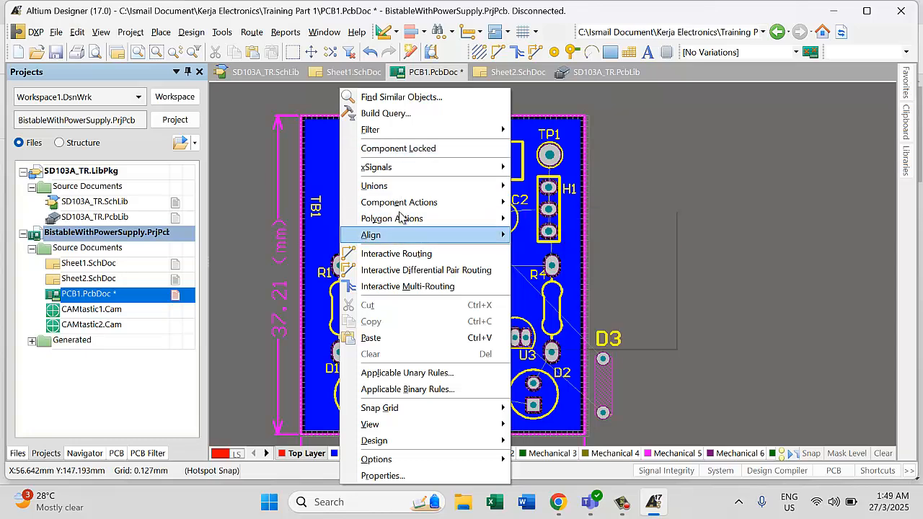
pyautogui.click(223, 33)
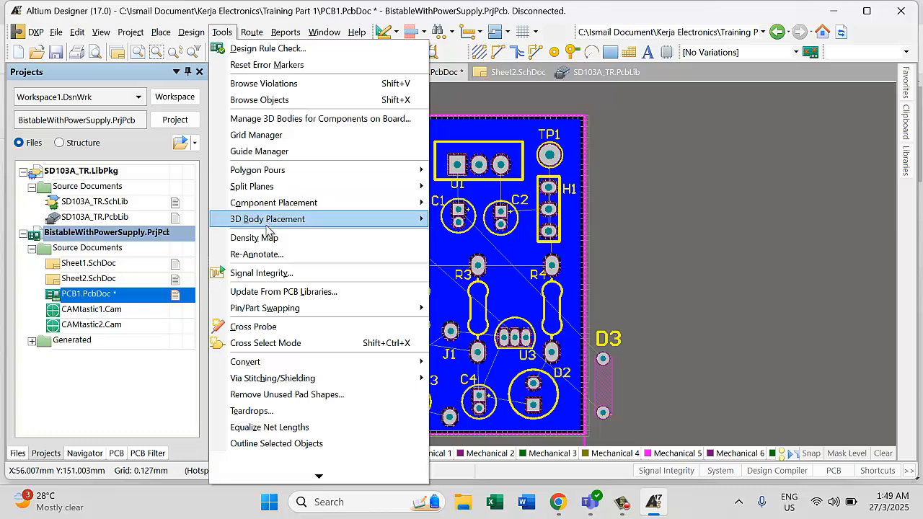
pyautogui.moveTo(271, 175)
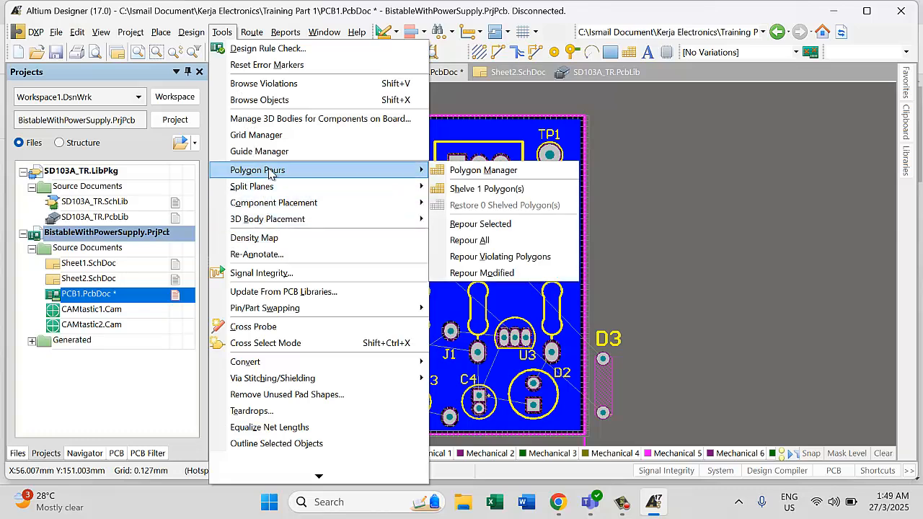
pyautogui.click(474, 188)
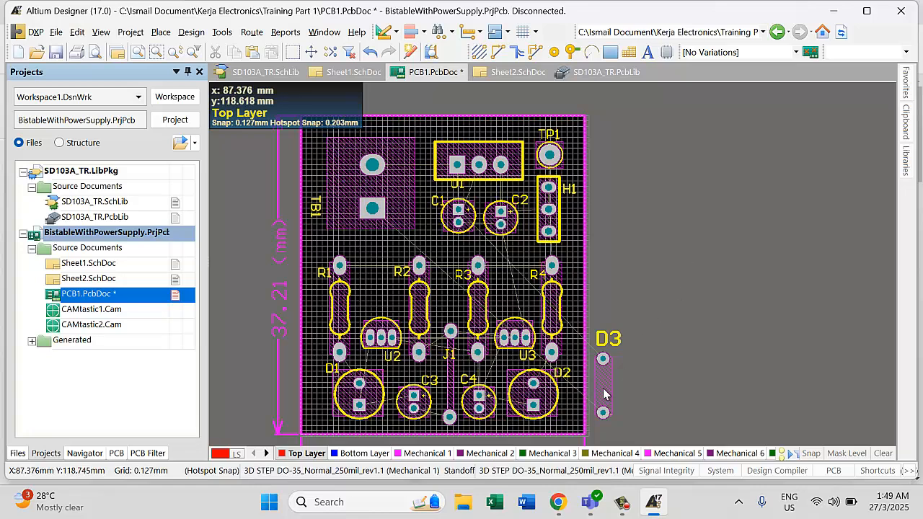
# - Highlight the net between D3 and TB1, shift TB1 slightly toward the left board edge, and place D3 between TB1 and U1
pyautogui.moveTo(602, 396); pyautogui.dragTo(646, 228)
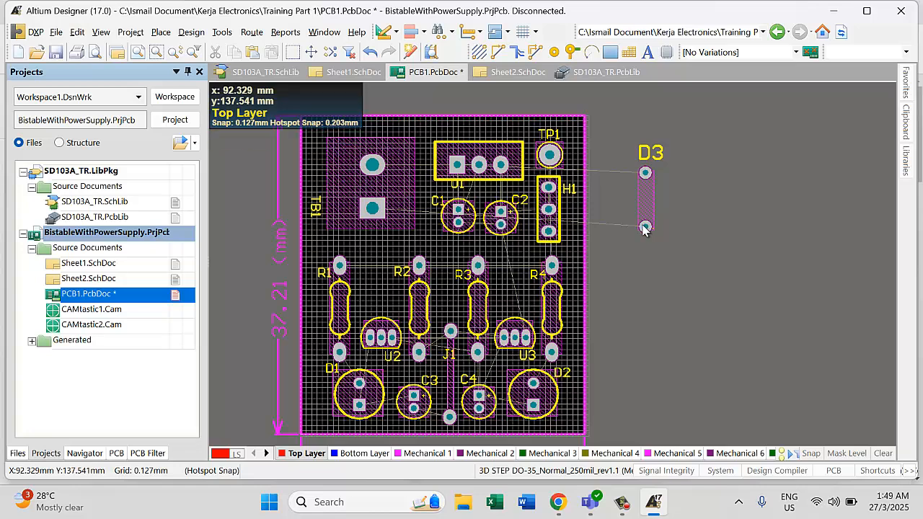
pyautogui.keyDown('ctrl'); pyautogui.click(646, 229); pyautogui.keyUp('ctrl')
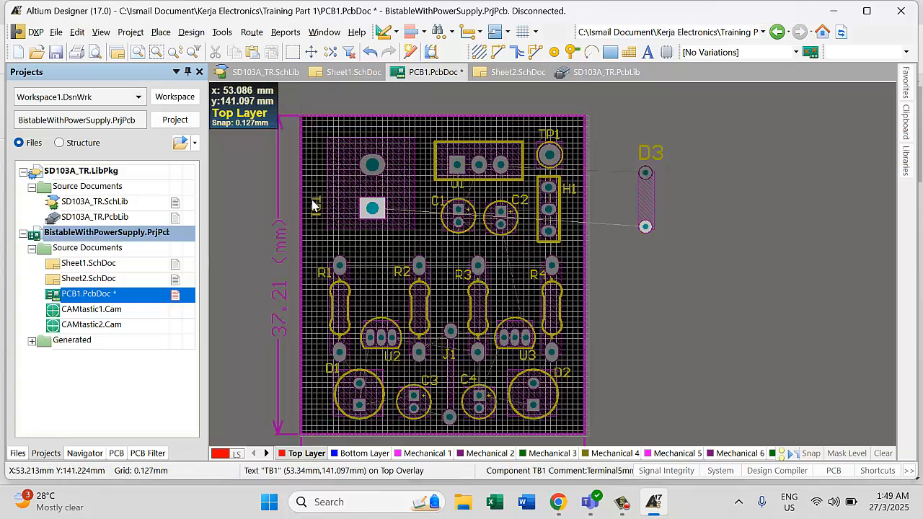
pyautogui.keyDown('ctrl'); pyautogui.scroll(2, 311, 205); pyautogui.keyUp('ctrl')
pyautogui.scroll(1, 361, 187)
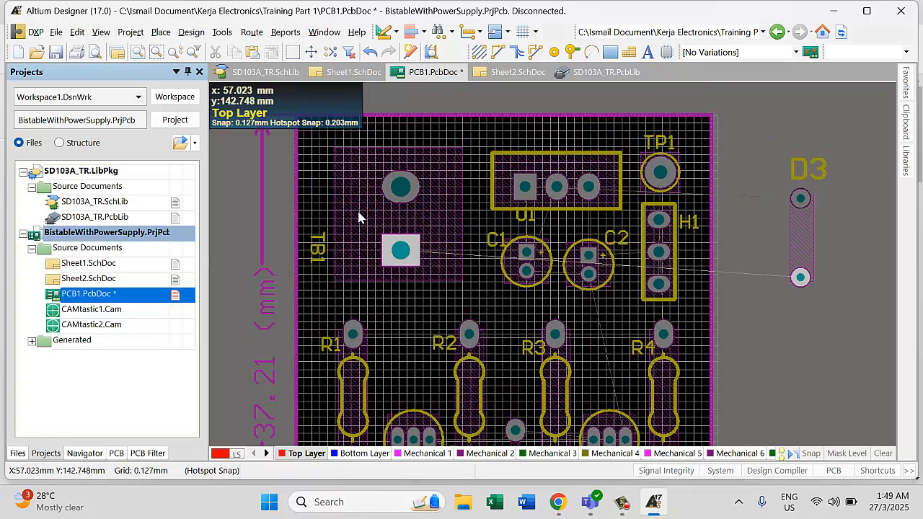
pyautogui.moveTo(361, 217); pyautogui.dragTo(408, 190)
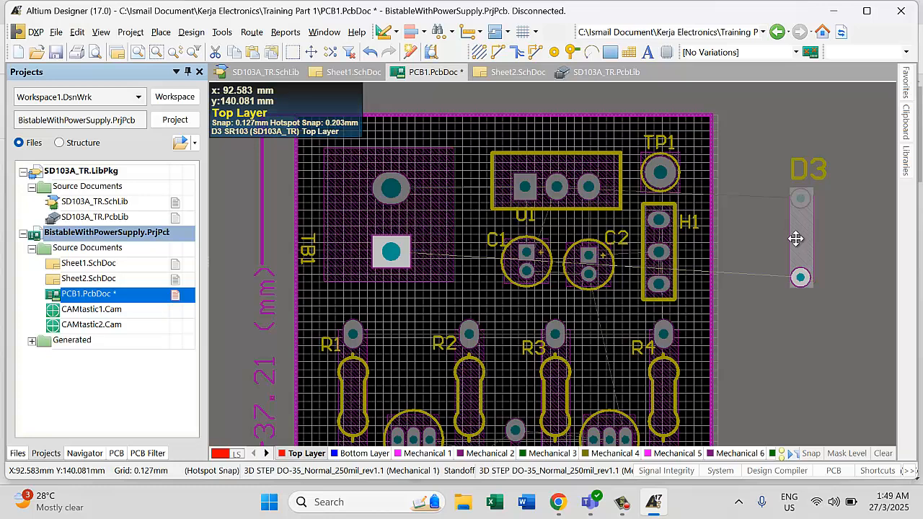
pyautogui.moveTo(796, 239); pyautogui.dragTo(471, 249)
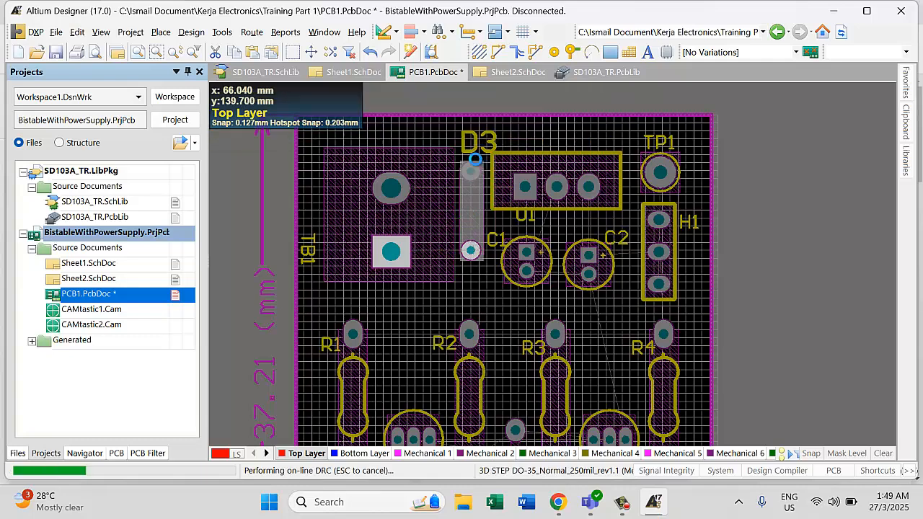
# - Set the D3 designator's text height to 1.0 mm and position it just below the diode's pad 1
pyautogui.keyDown('ctrl'); pyautogui.scroll(3, 482, 147); pyautogui.keyUp('ctrl')
pyautogui.doubleClick(481, 141)
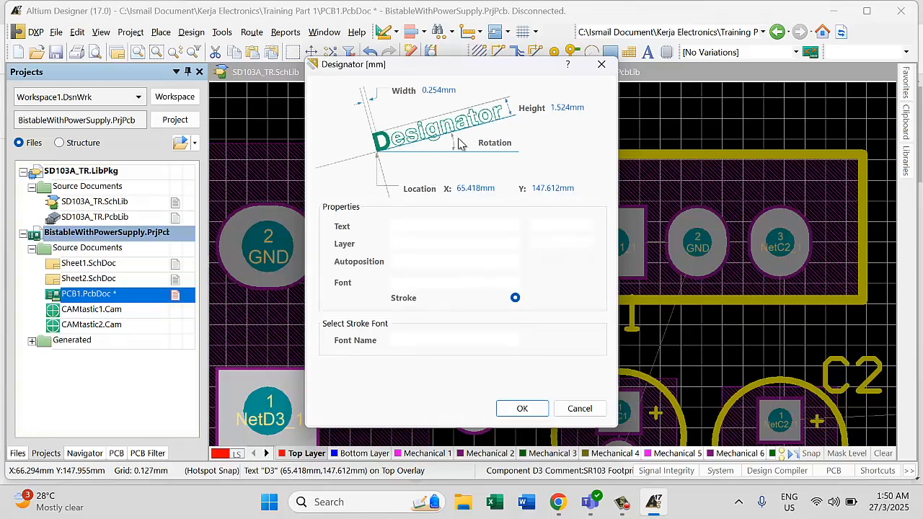
pyautogui.click(564, 109)
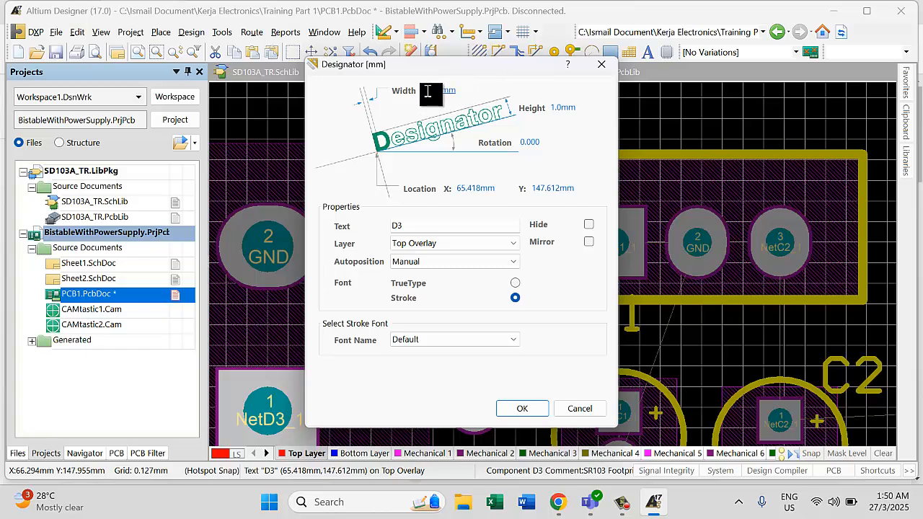
pyautogui.click(530, 401)
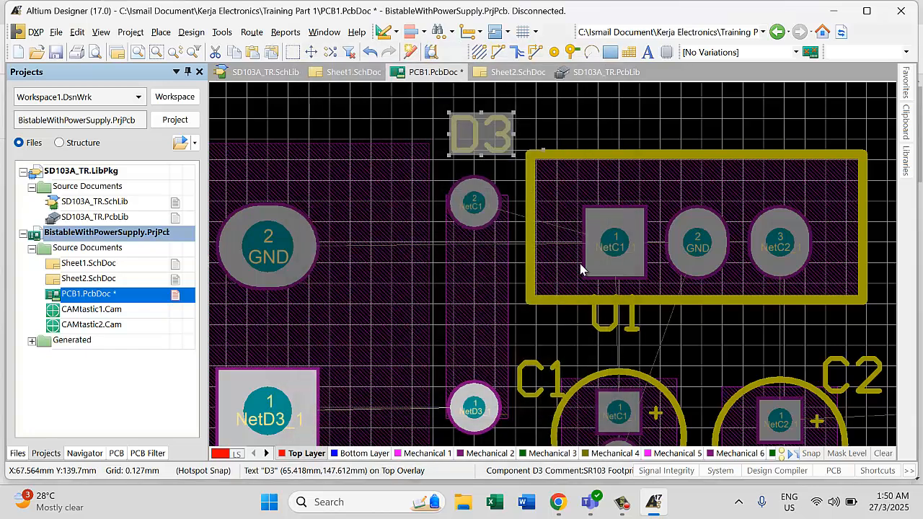
pyautogui.click(581, 117)
pyautogui.keyDown('ctrl'); pyautogui.scroll(-1, 585, 115); pyautogui.keyUp('ctrl')
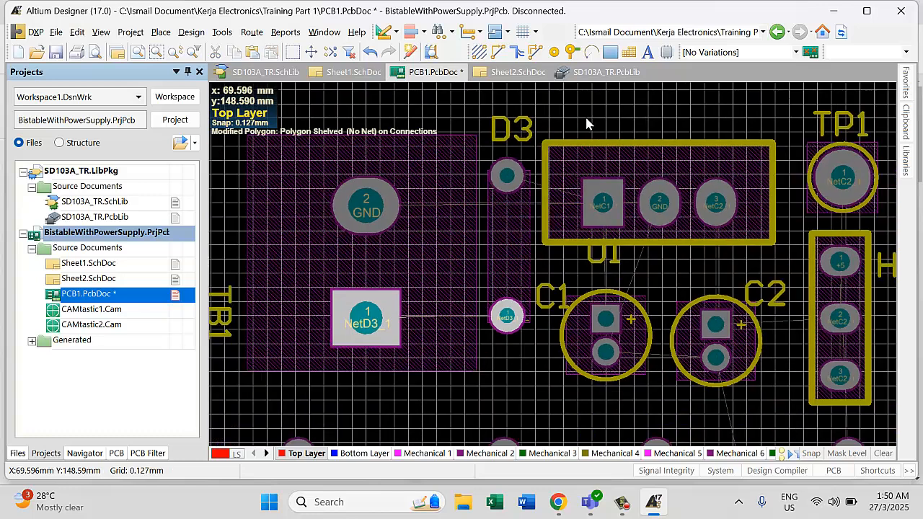
pyautogui.moveTo(510, 145); pyautogui.dragTo(506, 368)
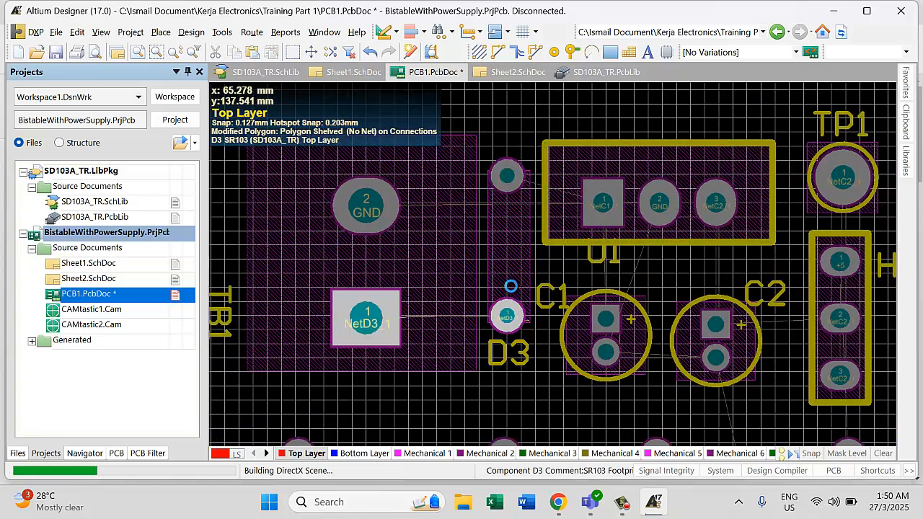
# - Inspect the D3 diode model in 3D, checking how it sits on its pads beside TB1 and C1
pyautogui.press('3')
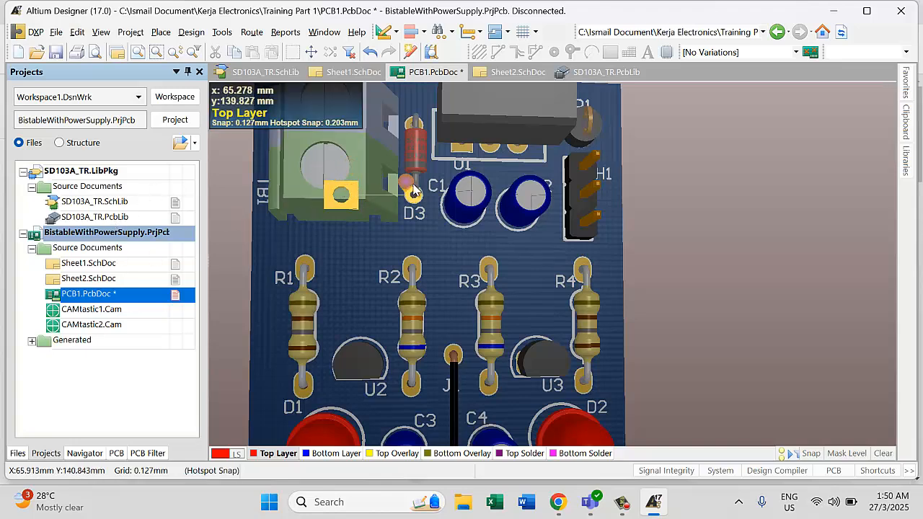
pyautogui.keyDown('ctrl'); pyautogui.scroll(5, 414, 186); pyautogui.keyUp('ctrl')
pyautogui.scroll(1, 415, 177)
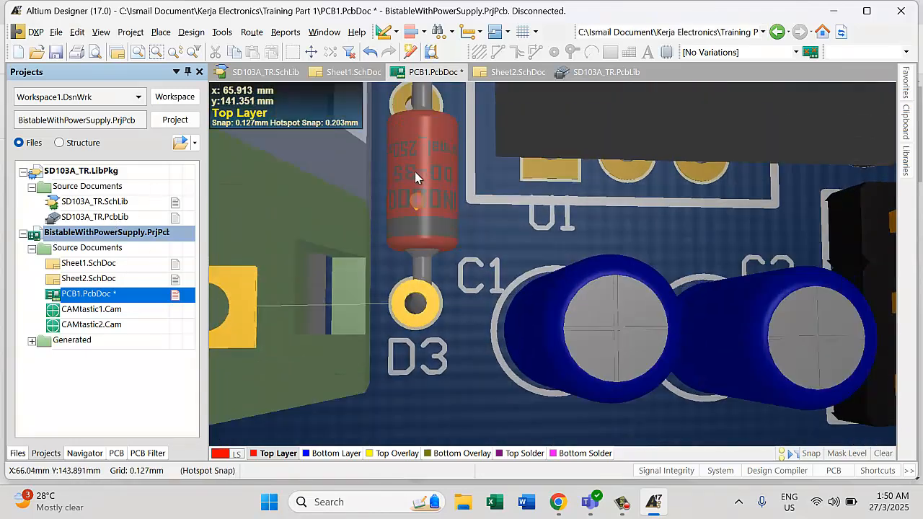
pyautogui.keyDown('ctrl'); pyautogui.scroll(-1, 480, 195); pyautogui.keyUp('ctrl')
pyautogui.keyDown('ctrl'); pyautogui.scroll(-1, 480, 194); pyautogui.keyUp('ctrl')
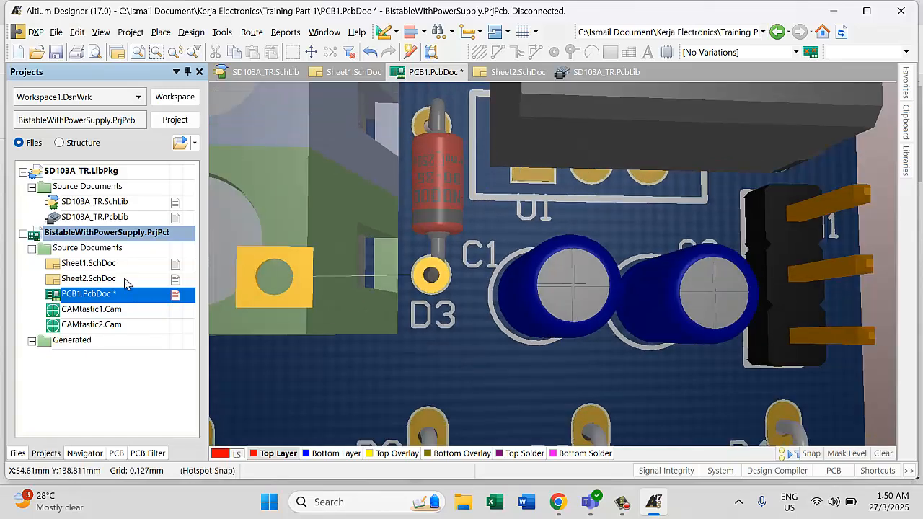
# - Open the SD103A_TR footprint library in 2D and check the diode 3D body's rotation and standoff height settings
pyautogui.click(93, 220)
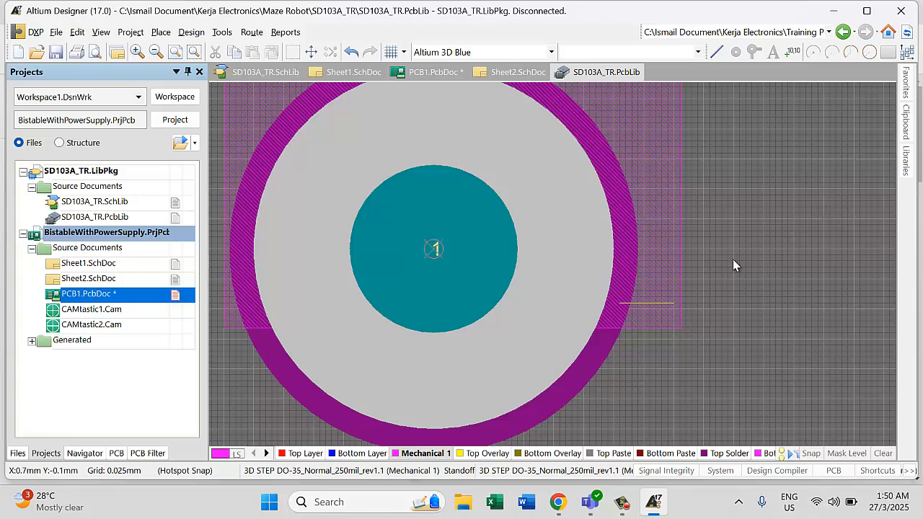
pyautogui.keyDown('ctrl'); pyautogui.scroll(-3, 733, 266); pyautogui.keyUp('ctrl')
pyautogui.keyDown('ctrl'); pyautogui.scroll(-1, 426, 253); pyautogui.keyUp('ctrl')
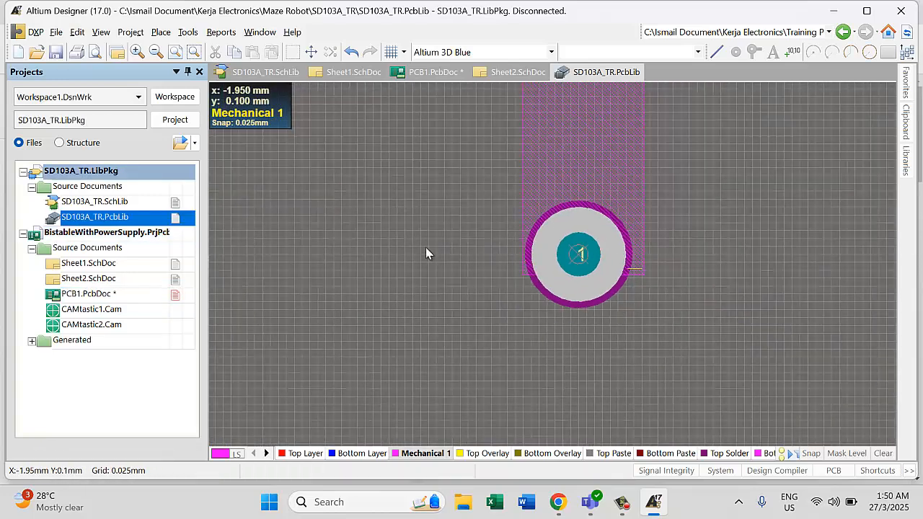
pyautogui.keyDown('ctrl'); pyautogui.scroll(-1, 425, 252); pyautogui.keyUp('ctrl')
pyautogui.press('2')
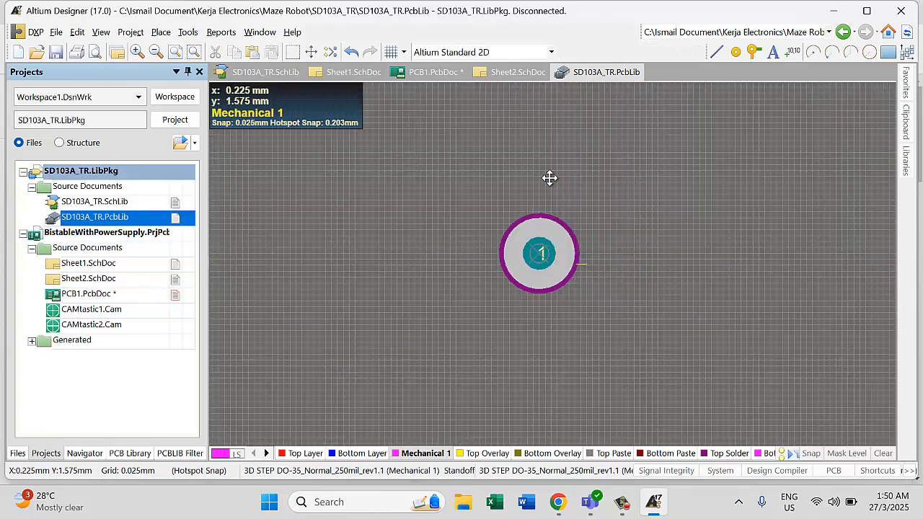
pyautogui.doubleClick(550, 178)
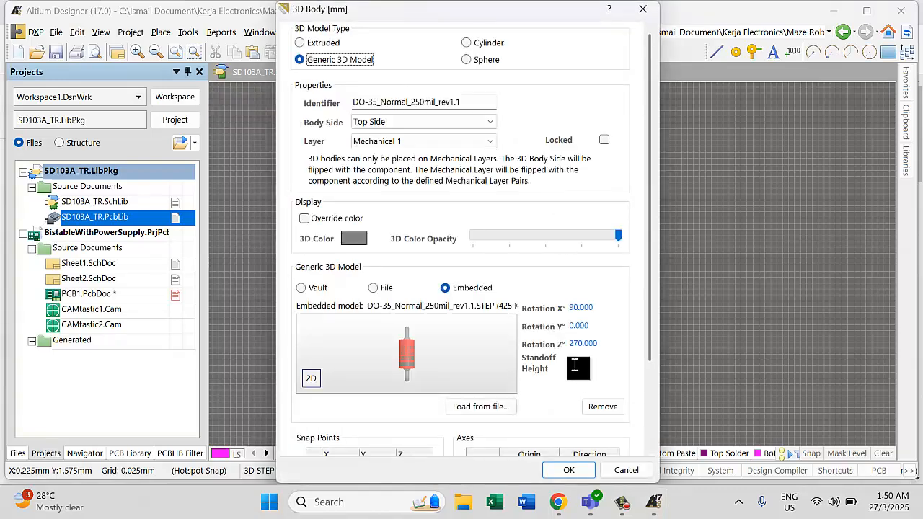
pyautogui.click(570, 362)
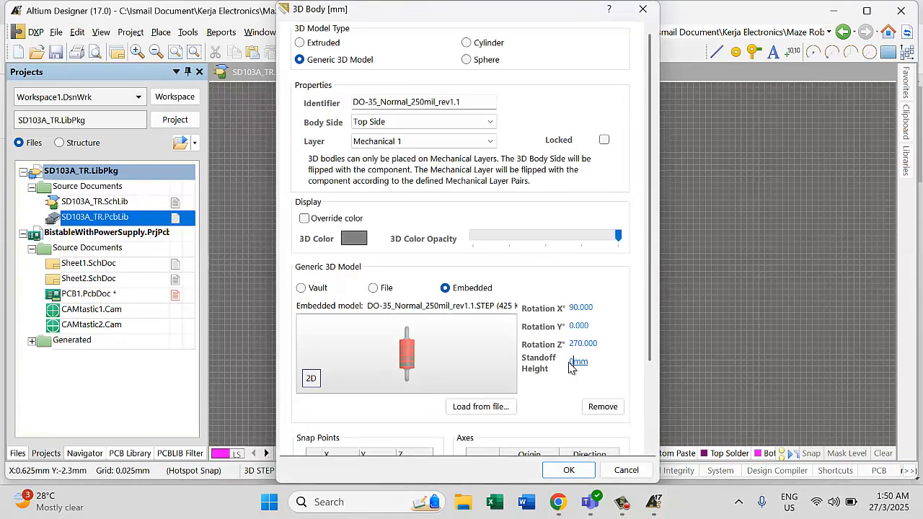
pyautogui.press('Return')
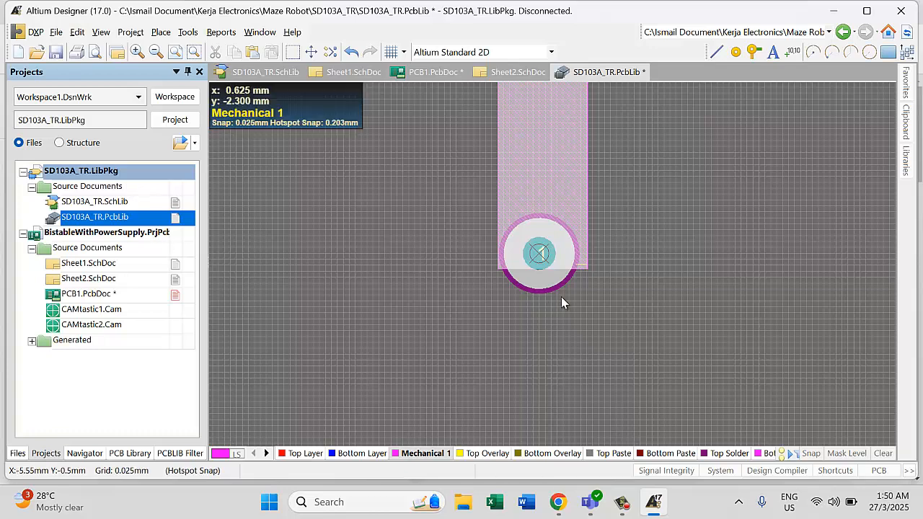
# - View the diode footprint in 3D from the underside and check the properties of the pad at the unbanded end
pyautogui.press('3')
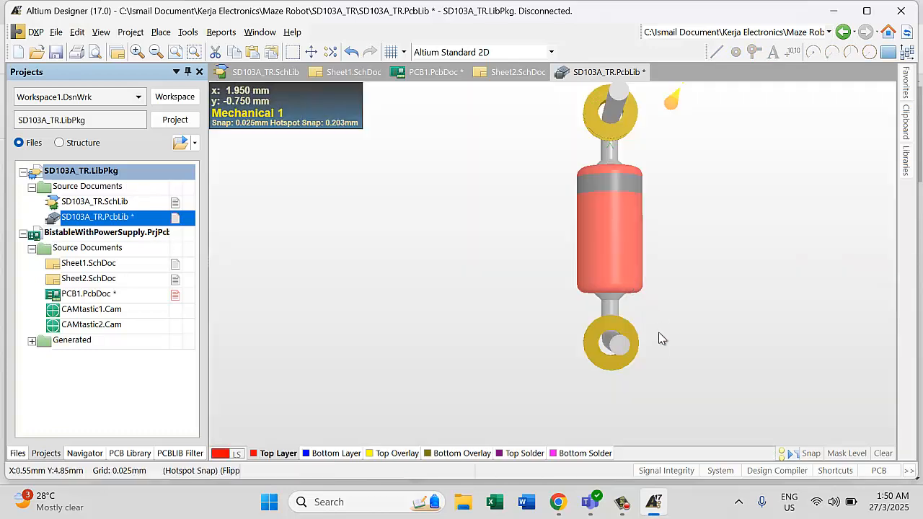
pyautogui.keyDown('shift'); pyautogui.moveTo(489, 278); pyautogui.dragTo(546, 284, button='right'); pyautogui.keyUp('shift')
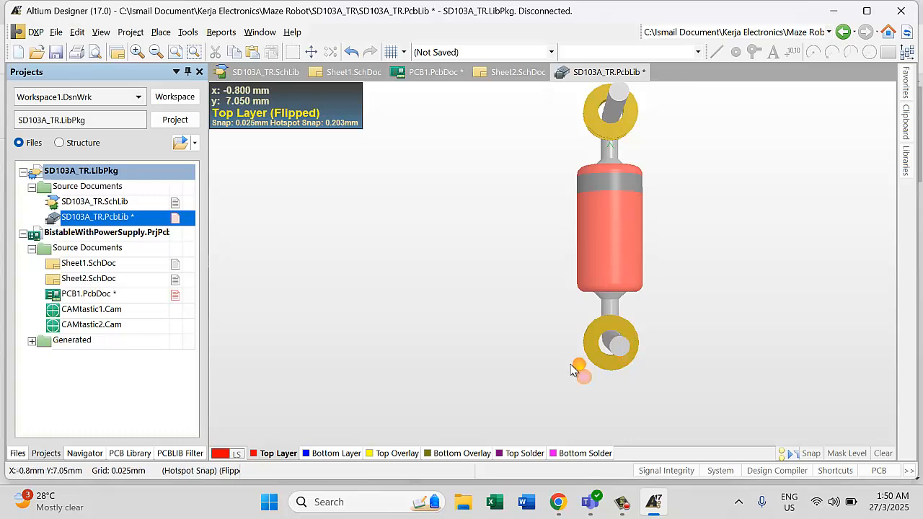
pyautogui.doubleClick(608, 368)
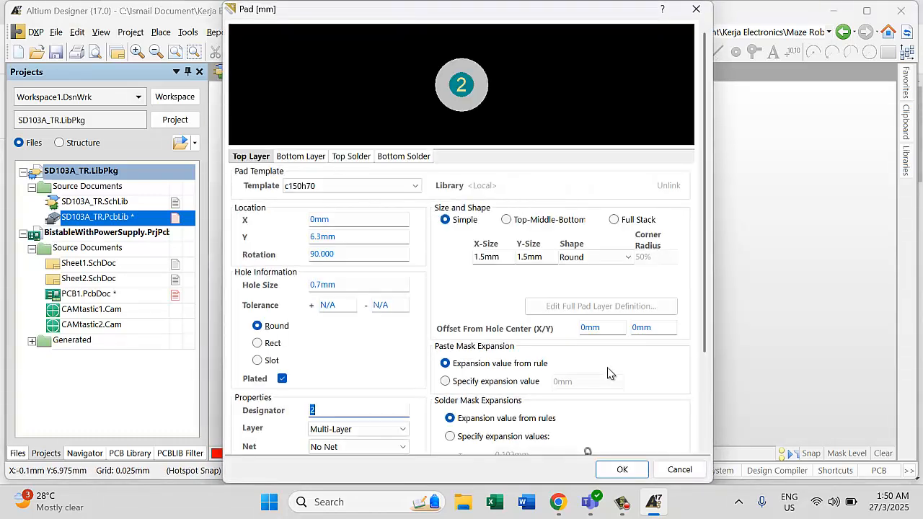
pyautogui.click(622, 469)
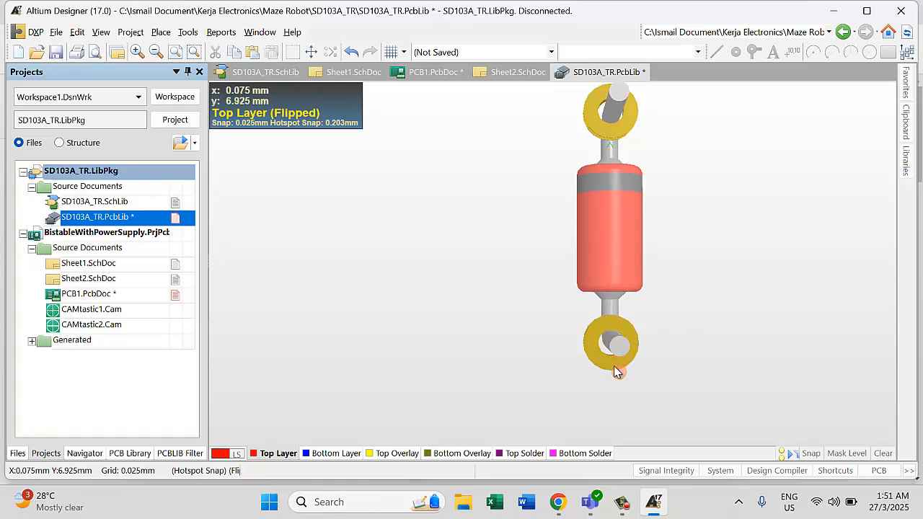
# - Rotate the diode's 3D body 180° to reverse its band, realign its leads with the two pads, and save the footprint library
pyautogui.click(619, 243)
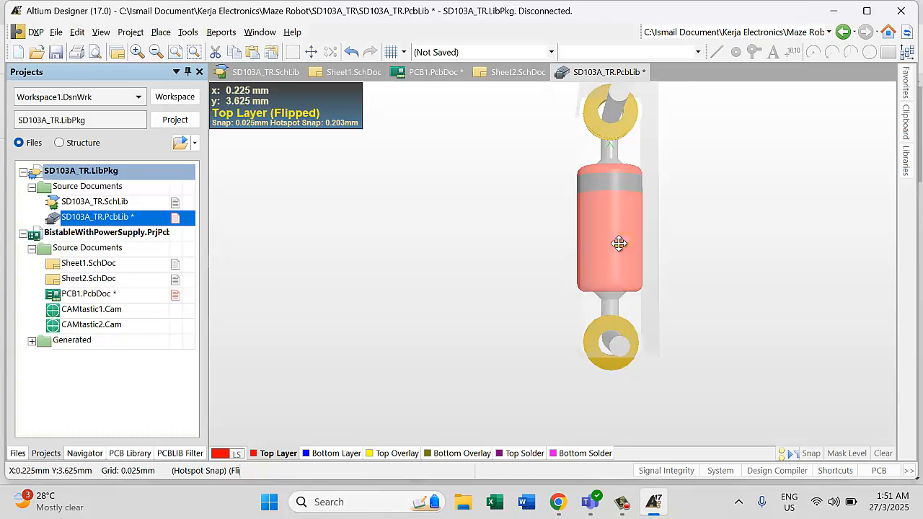
pyautogui.click(619, 243)
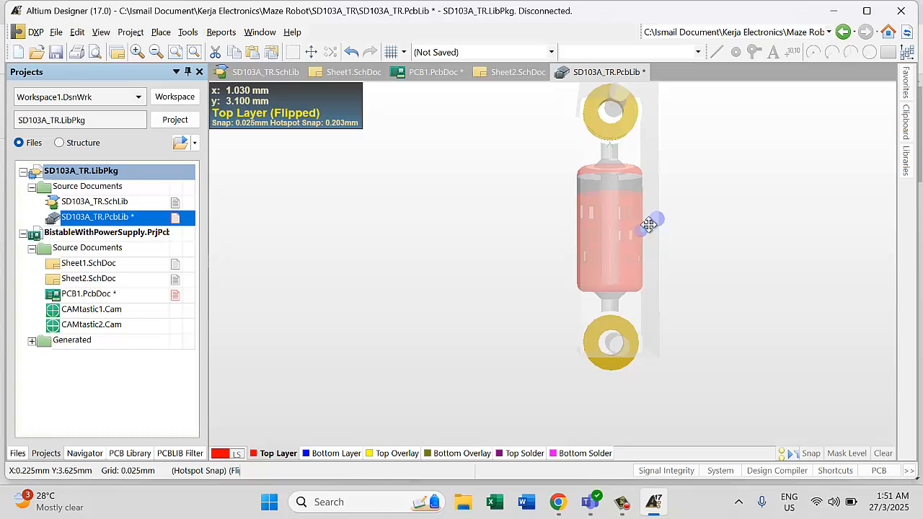
pyautogui.press('space')
pyautogui.press('space')
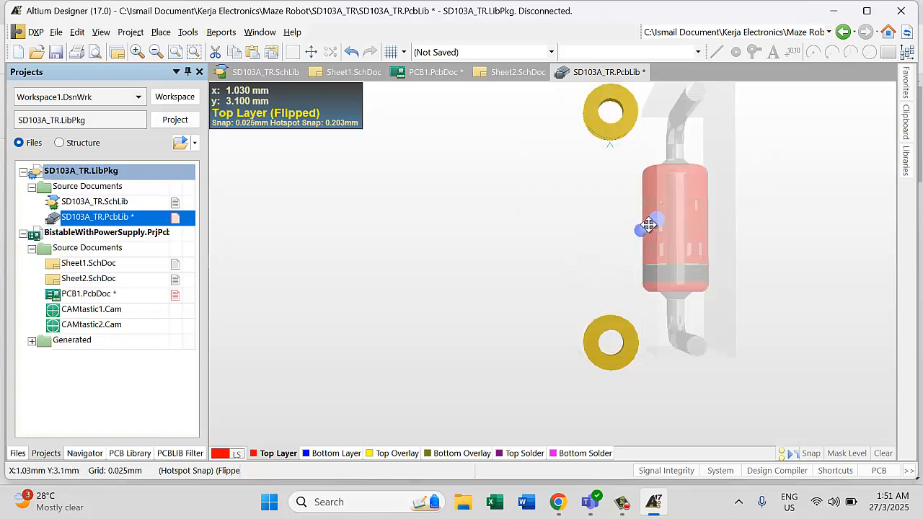
pyautogui.moveTo(647, 225); pyautogui.dragTo(574, 228)
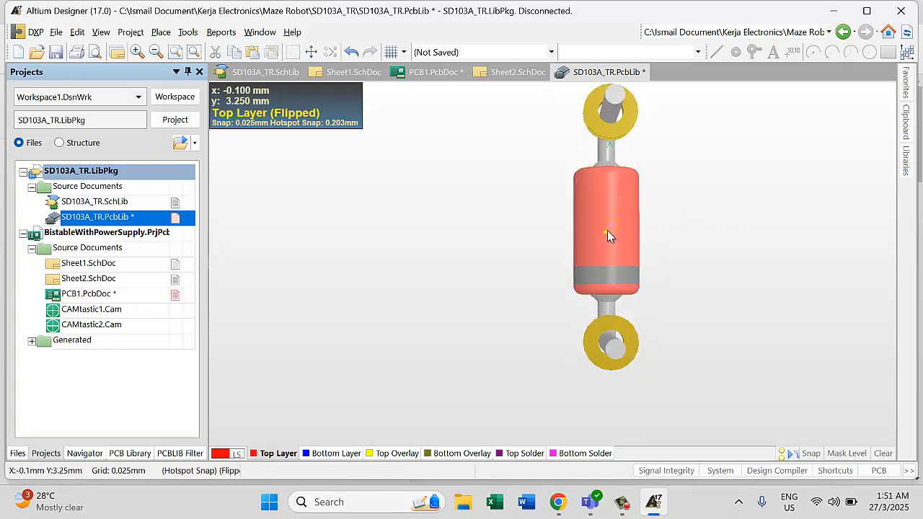
pyautogui.moveTo(607, 230); pyautogui.dragTo(579, 231)
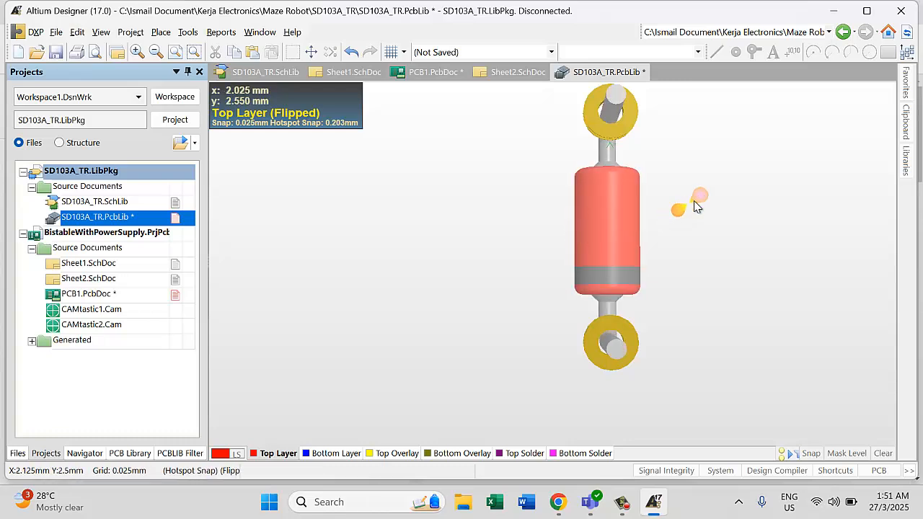
pyautogui.click(55, 52)
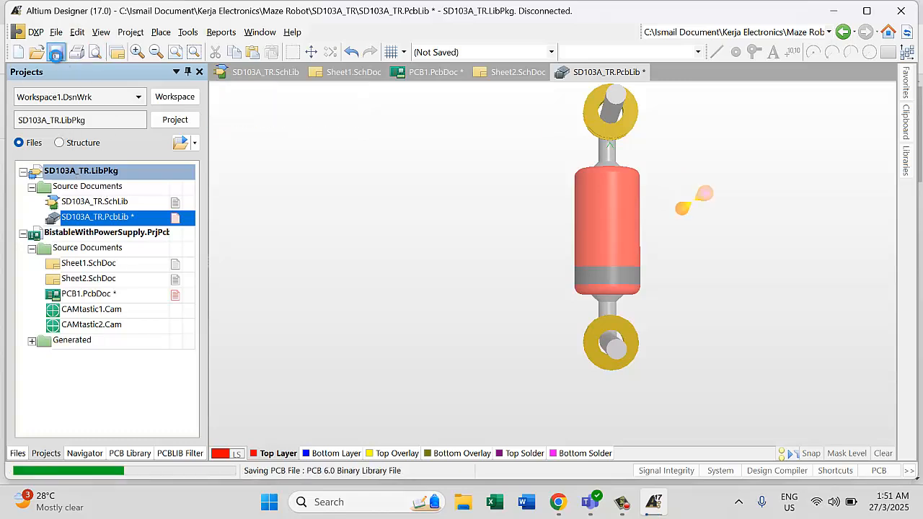
# - Replace the footprint model linked to the diode symbol in SD103A_TR.SchLib with the updated SD103A_TR footprint from SD103A_TR.PcbLib
pyautogui.doubleClick(100, 205)
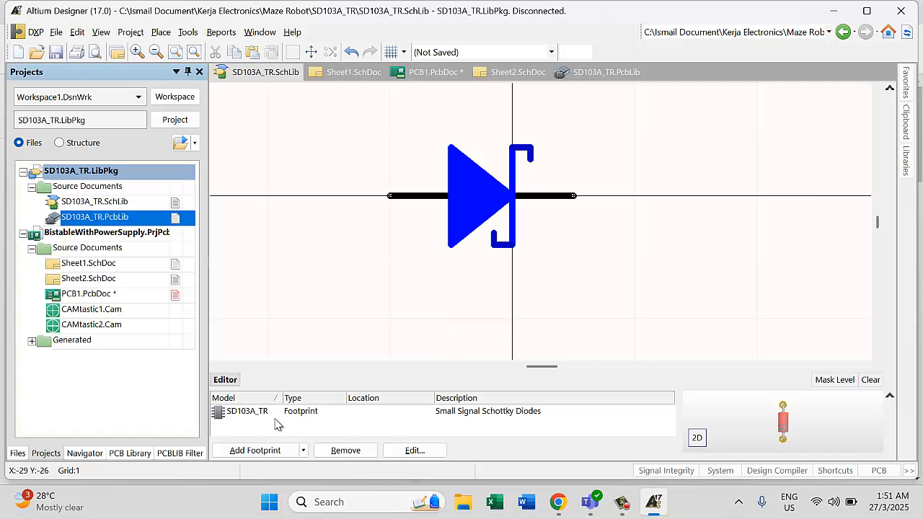
pyautogui.click(252, 411)
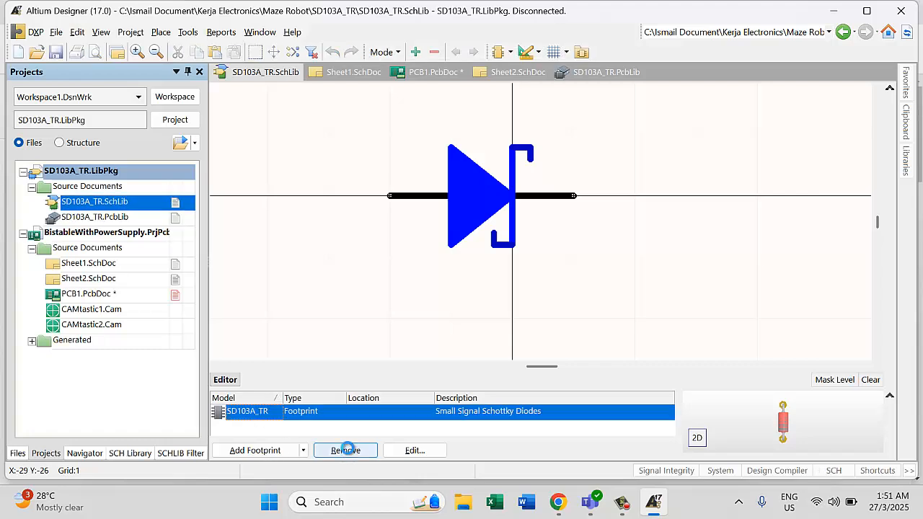
pyautogui.click(346, 450)
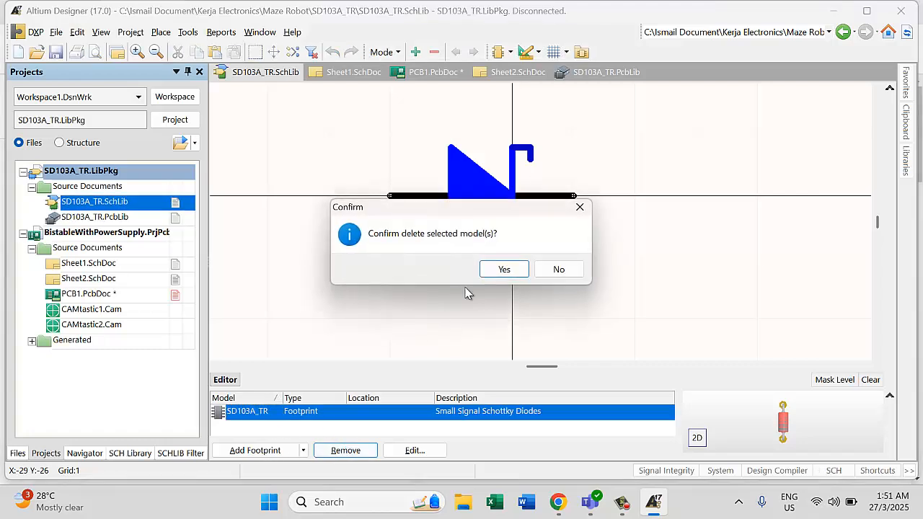
pyautogui.click(505, 269)
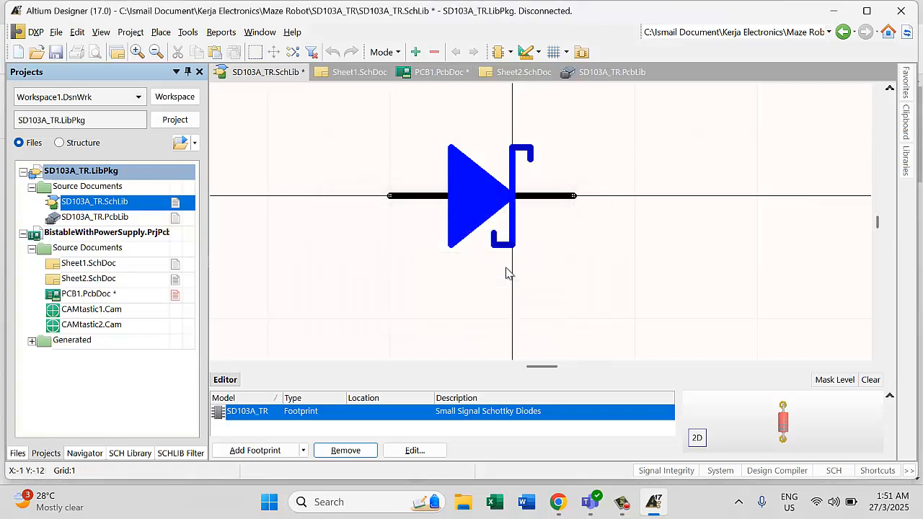
pyautogui.click(262, 452)
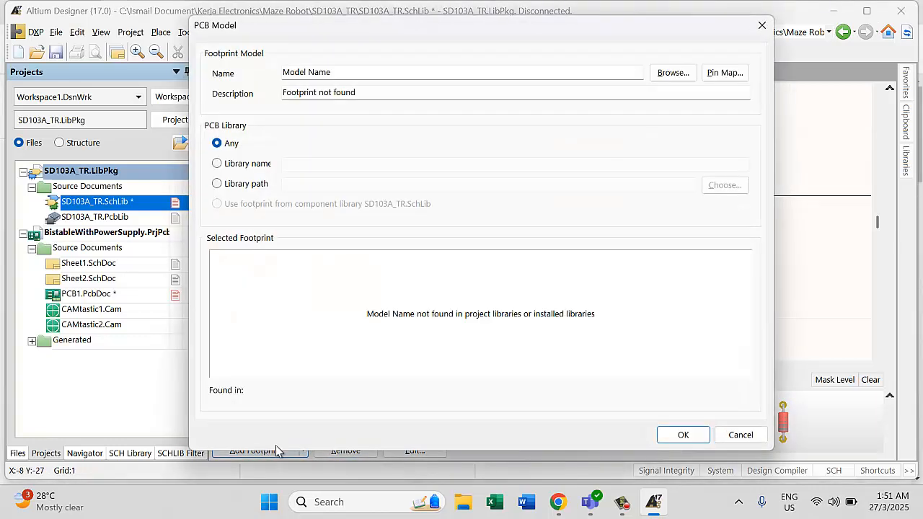
pyautogui.click(661, 75)
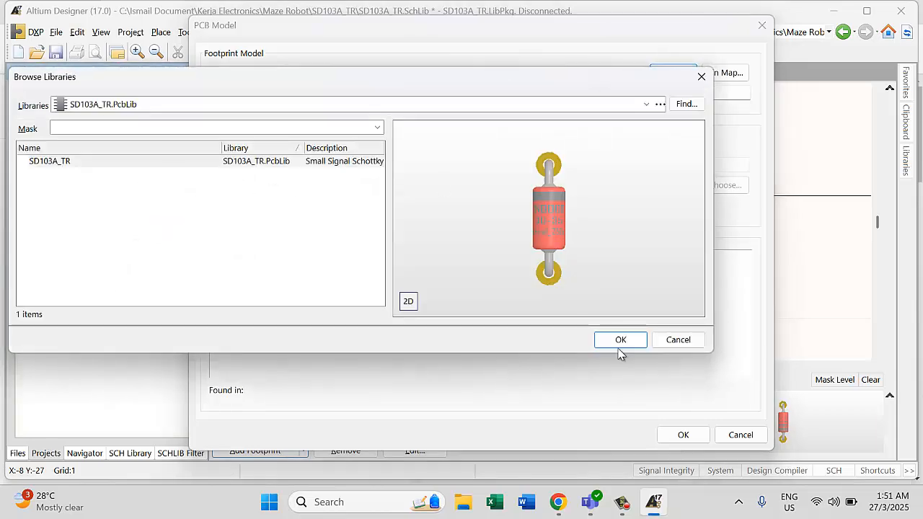
pyautogui.click(621, 343)
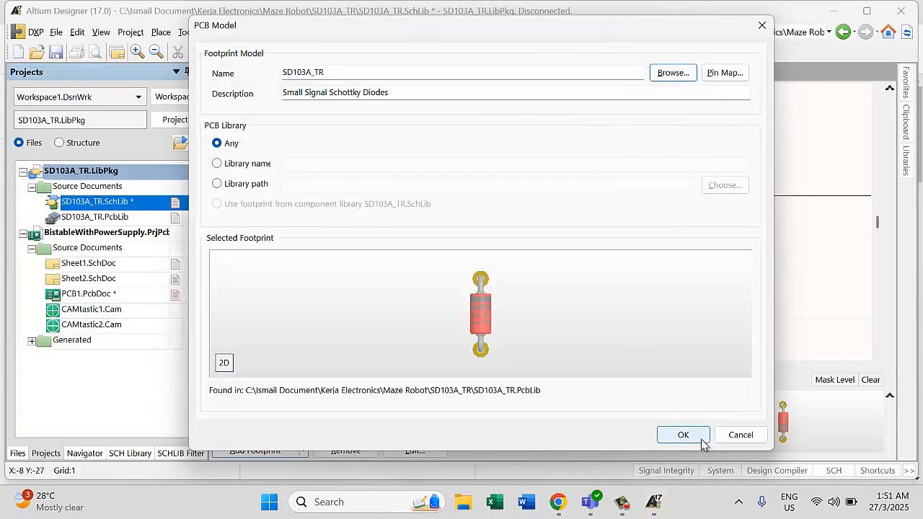
pyautogui.click(694, 437)
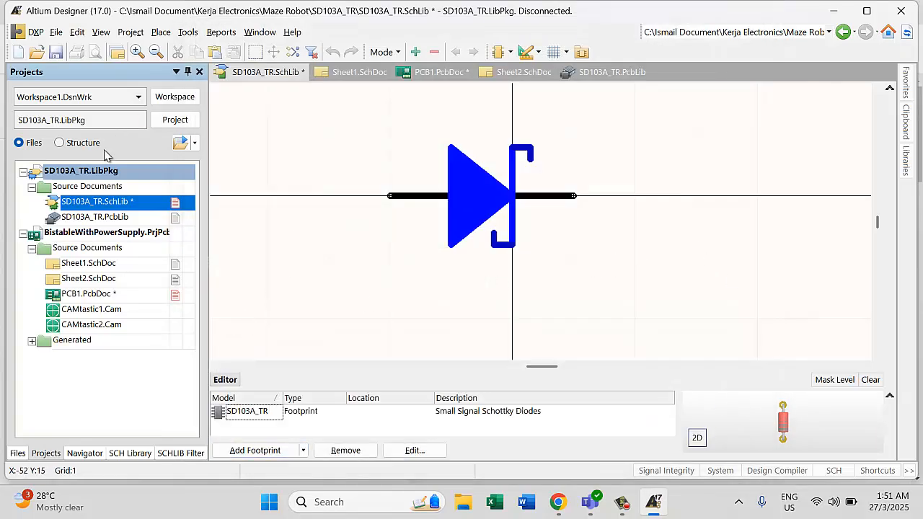
# - Recompile the integrated library SD103A_TR.LibPkg, saving the modified source schematic library
pyautogui.rightClick(99, 190)
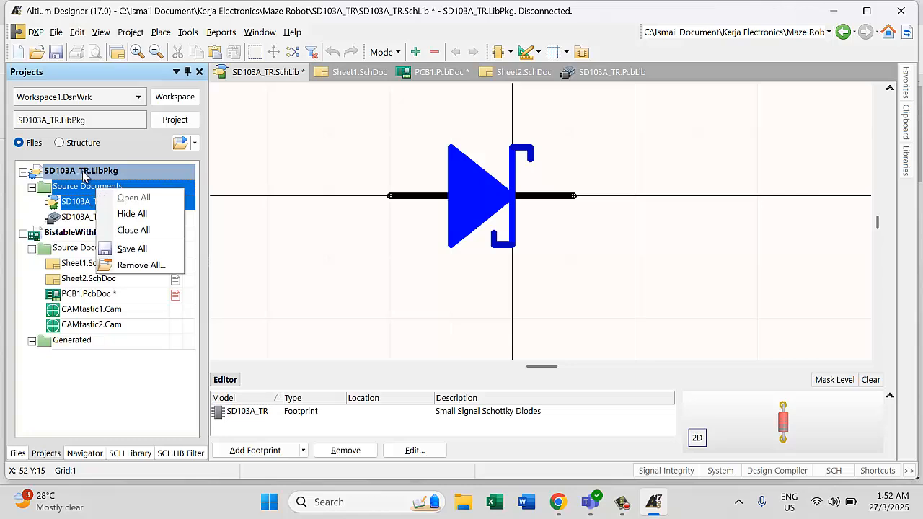
pyautogui.rightClick(84, 175)
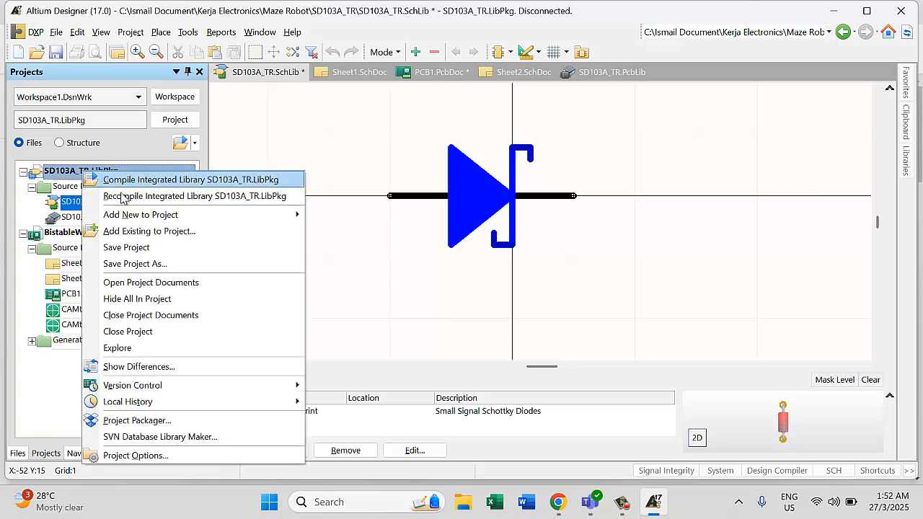
pyautogui.click(126, 196)
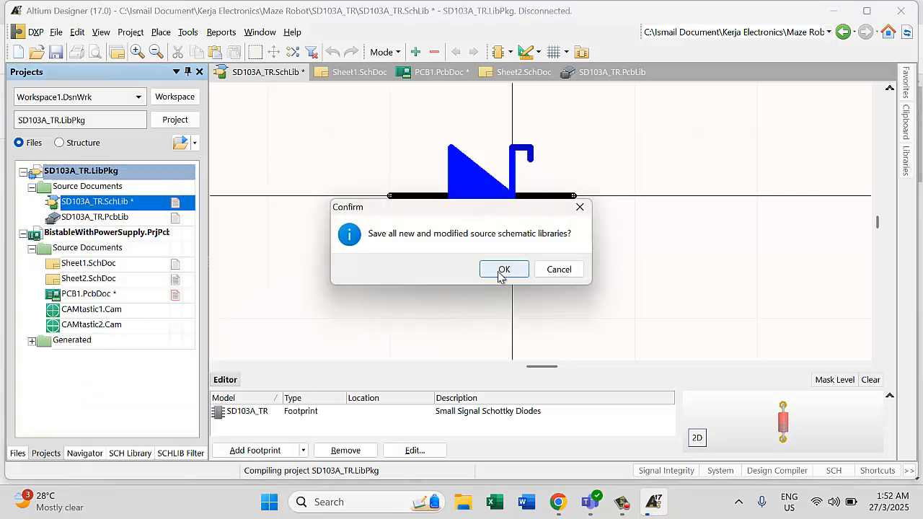
pyautogui.click(504, 269)
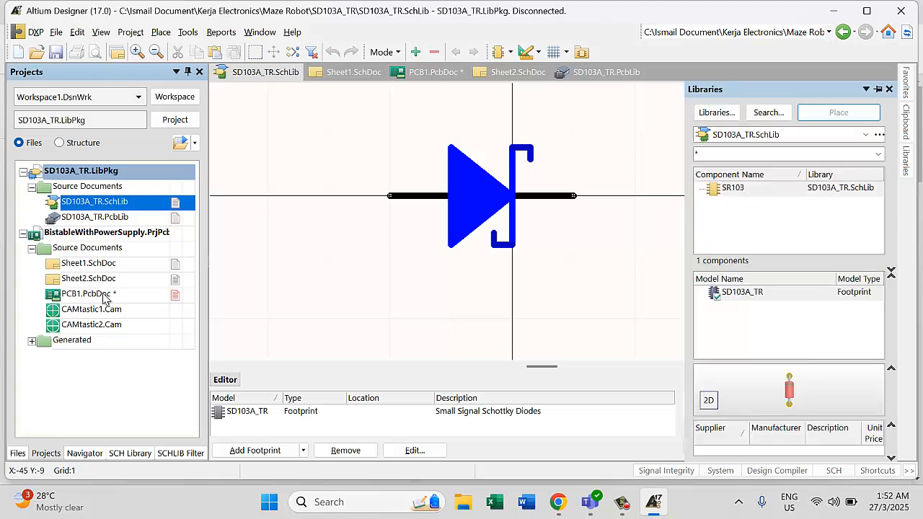
# - Delete diode D3 from between TB1 and U1 on PCB1.PcbDoc in 2D view and save the board
pyautogui.doubleClick(88, 294)
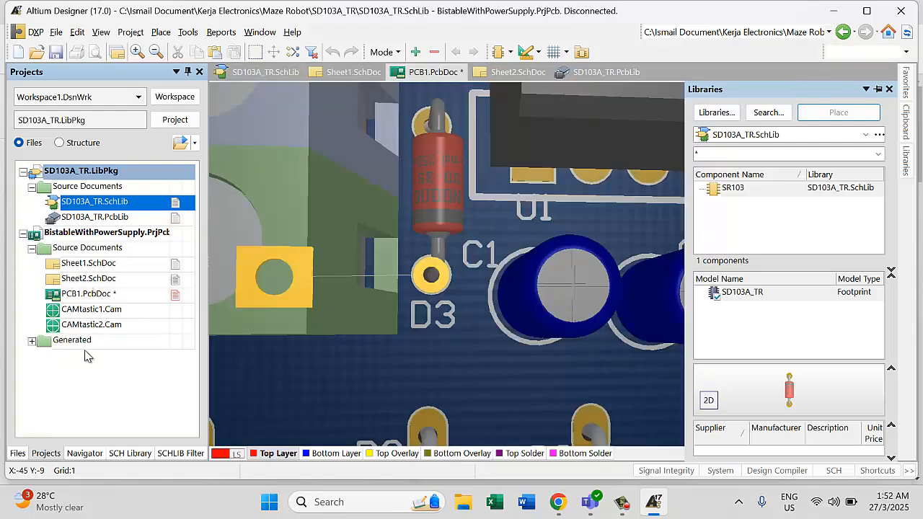
pyautogui.click(243, 351)
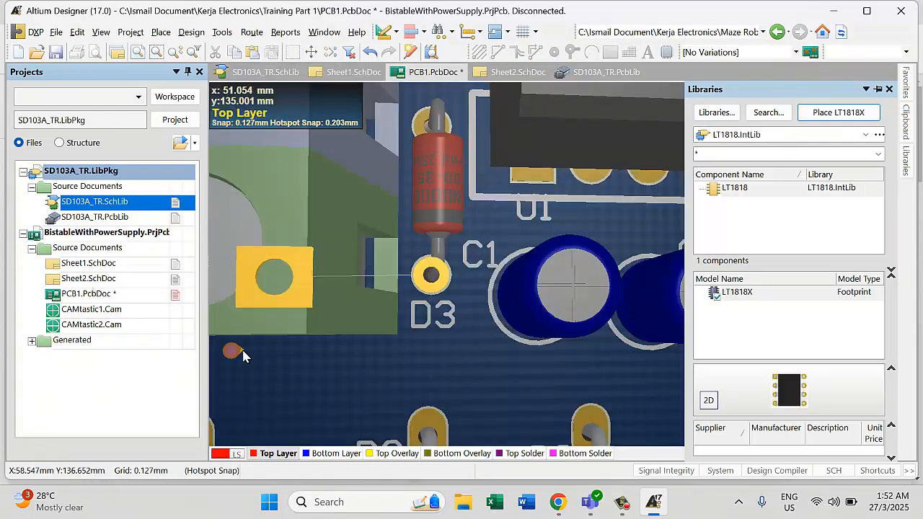
pyautogui.press('2')
pyautogui.keyDown('ctrl'); pyautogui.scroll(-1, 454, 299); pyautogui.keyUp('ctrl')
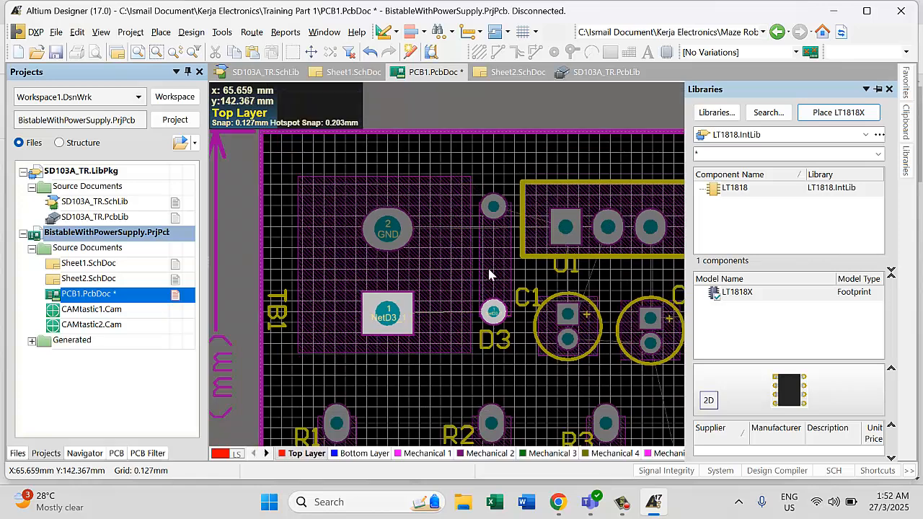
pyautogui.click(503, 287)
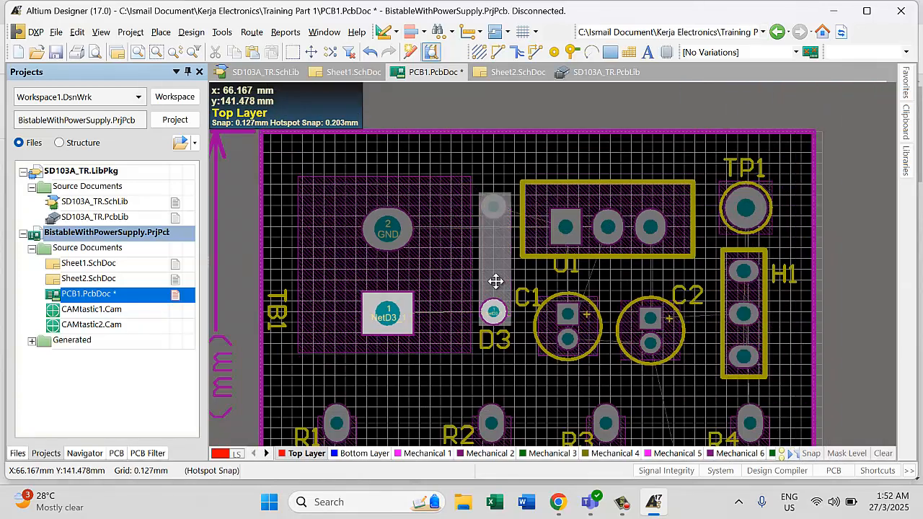
pyautogui.click(495, 287)
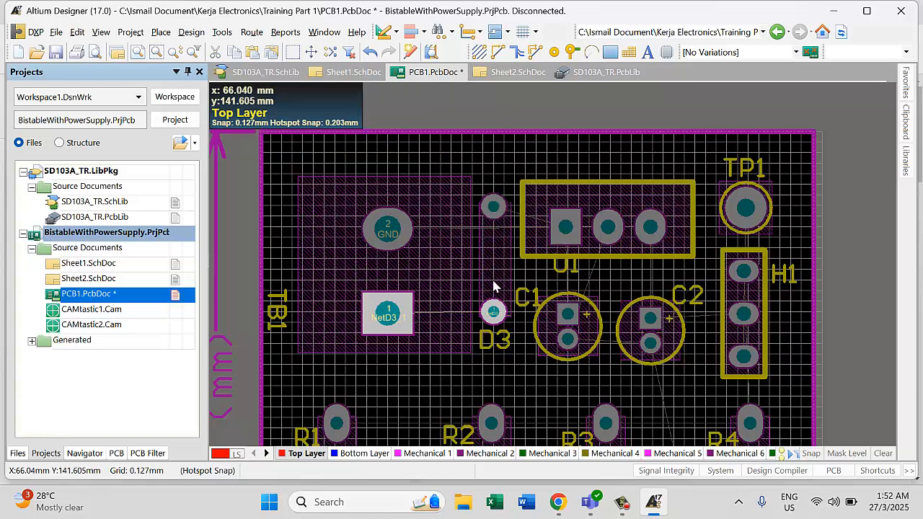
pyautogui.click(494, 284)
pyautogui.press('Delete')
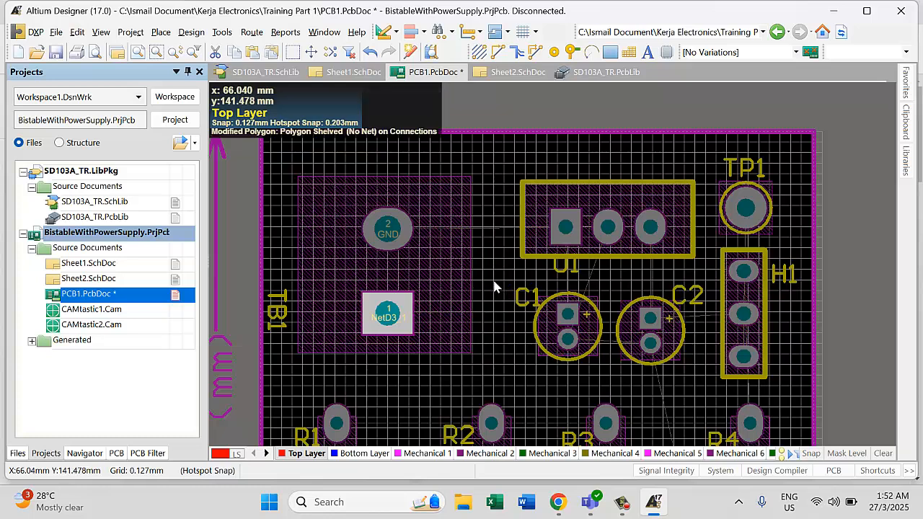
pyautogui.click(54, 52)
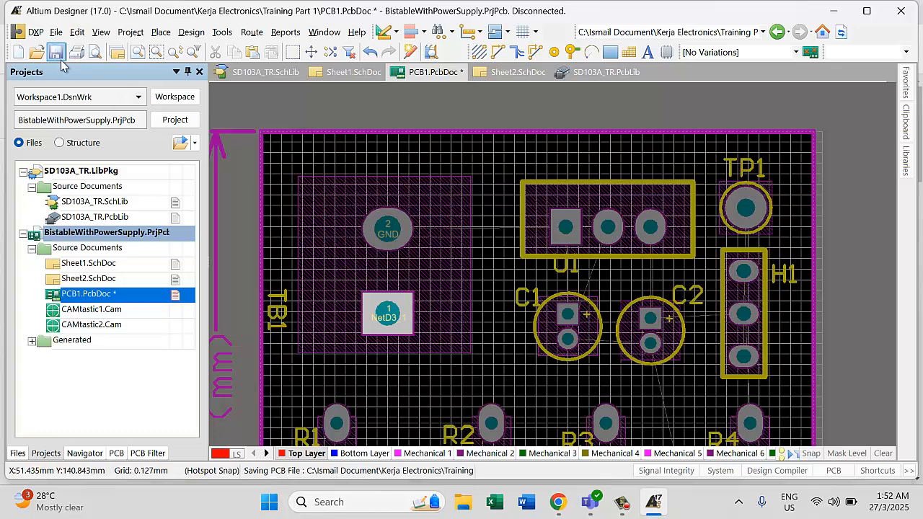
# - Delete diode D3 from between TB1 and U1 on Sheet1.SchDoc
pyautogui.click(101, 264)
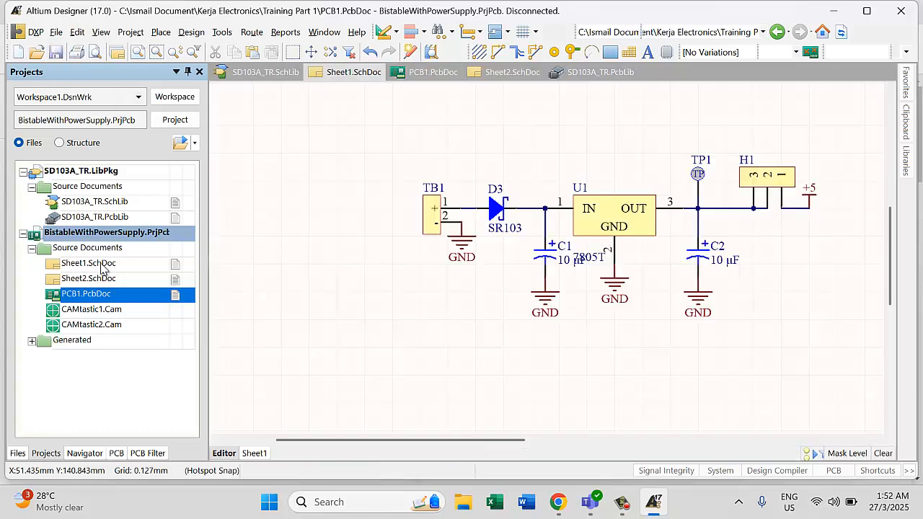
pyautogui.click(497, 214)
pyautogui.press('Delete')
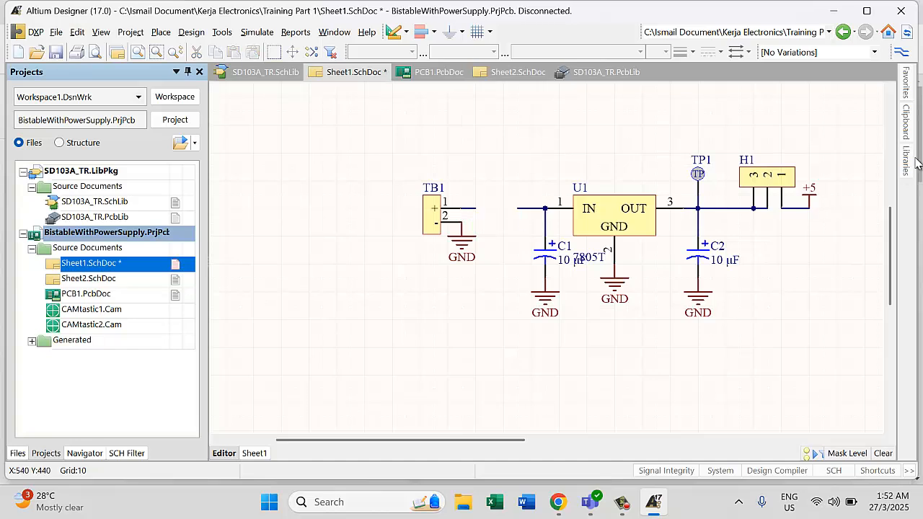
# - Place the SR103 diode from SD103A_TR.IntLib in the gap between TB1 pin 1 and U1 on the schematic
pyautogui.click(910, 161)
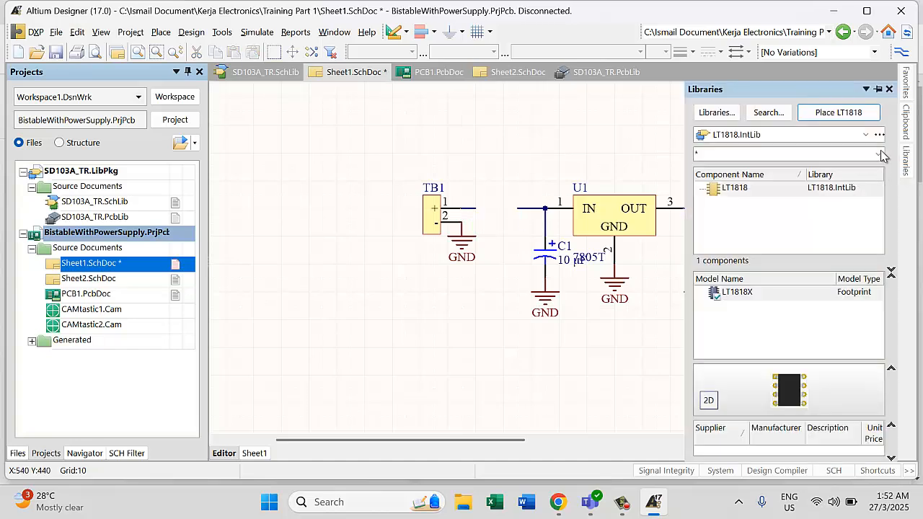
pyautogui.click(865, 135)
pyautogui.scroll(-15, 751, 433)
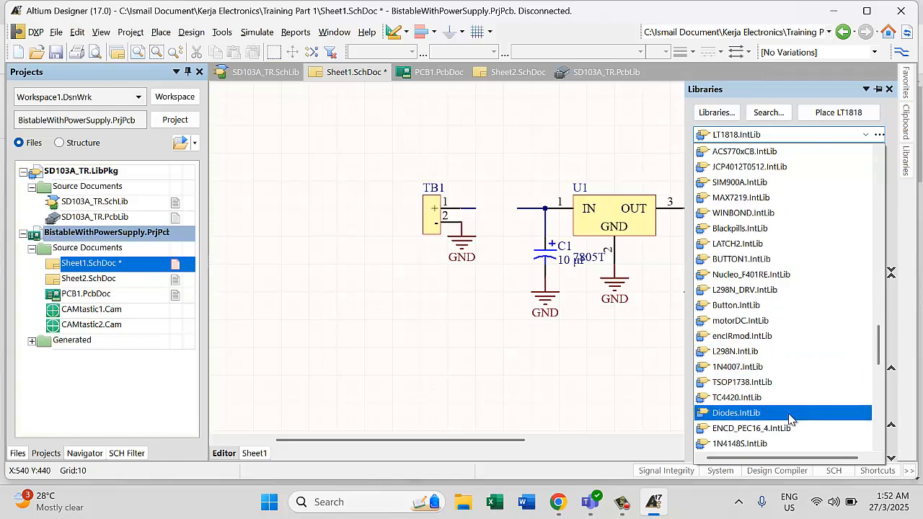
pyautogui.click(748, 447)
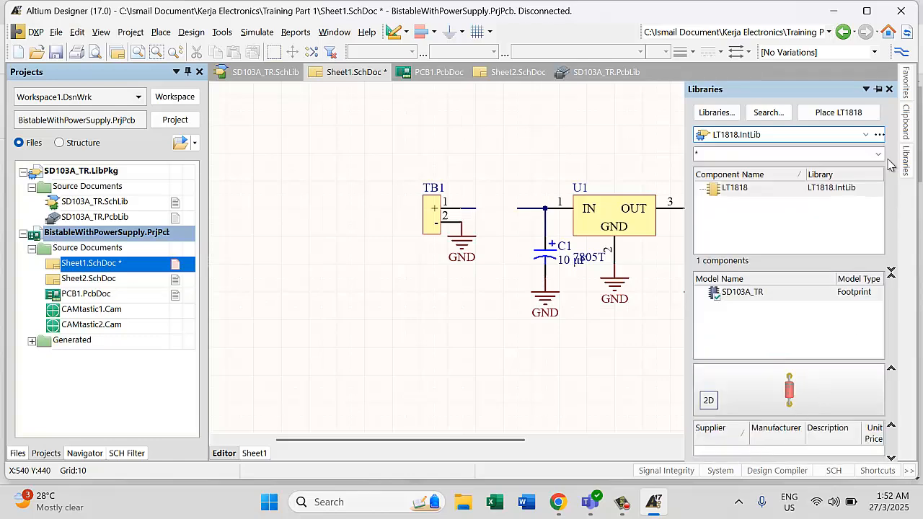
pyautogui.click(858, 117)
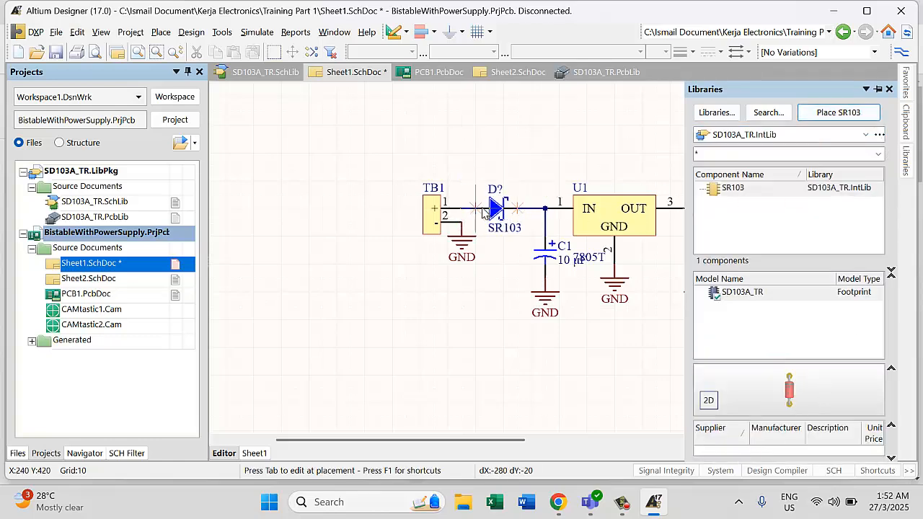
pyautogui.click(487, 212)
pyautogui.press('Escape')
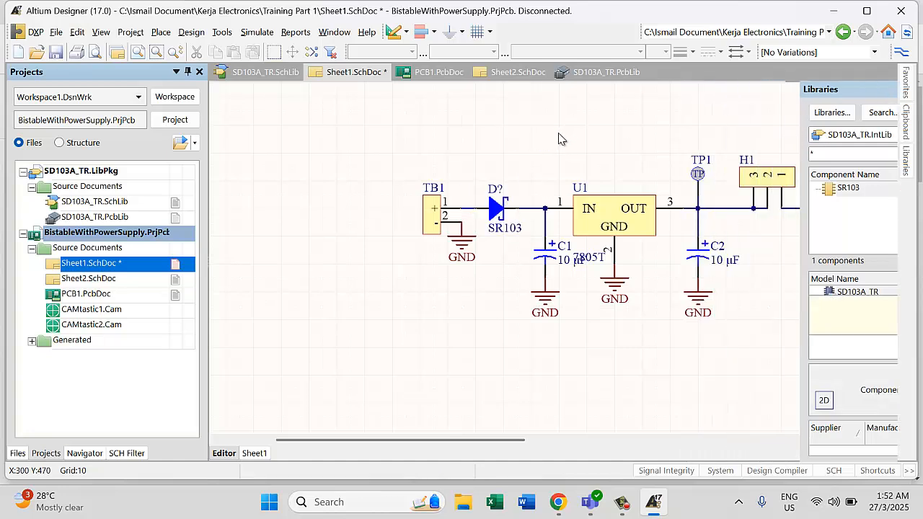
# - Annotate the schematics quietly to assign the new diode its designator, and save Sheet1.SchDoc
pyautogui.click(223, 33)
pyautogui.moveTo(293, 209)
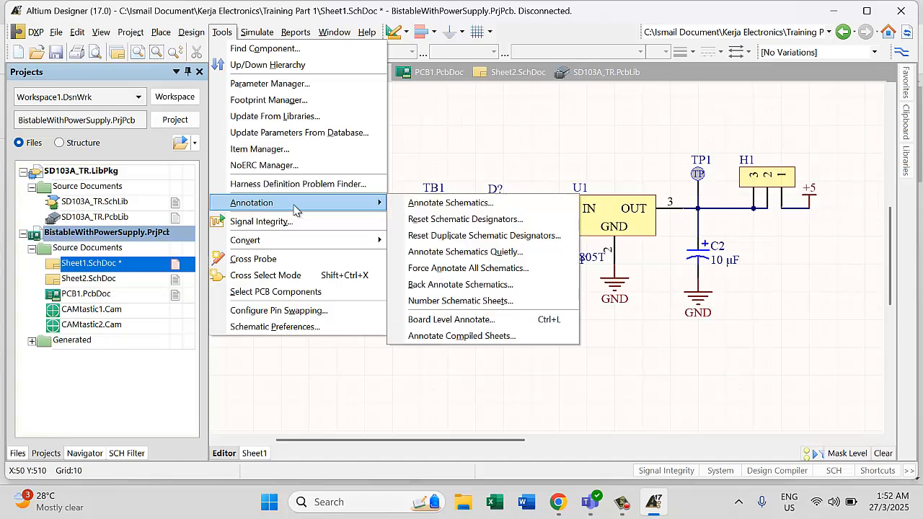
pyautogui.click(501, 252)
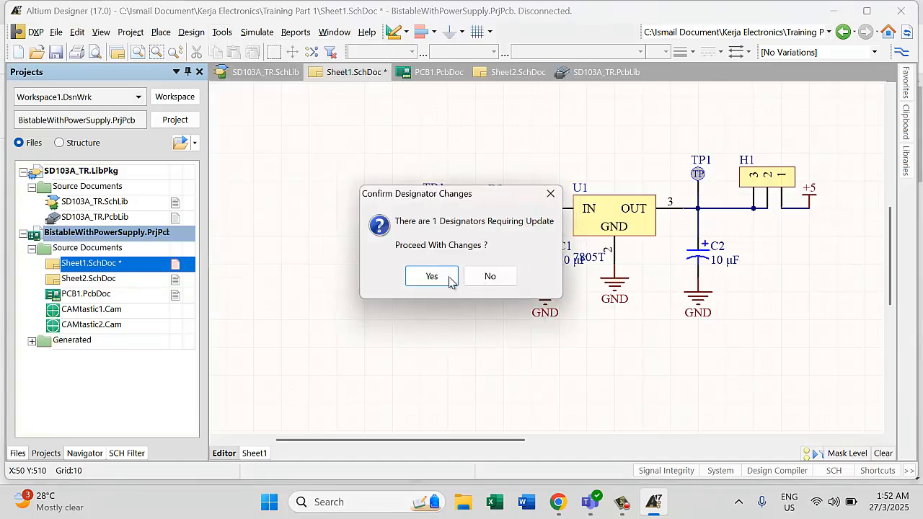
pyautogui.click(449, 280)
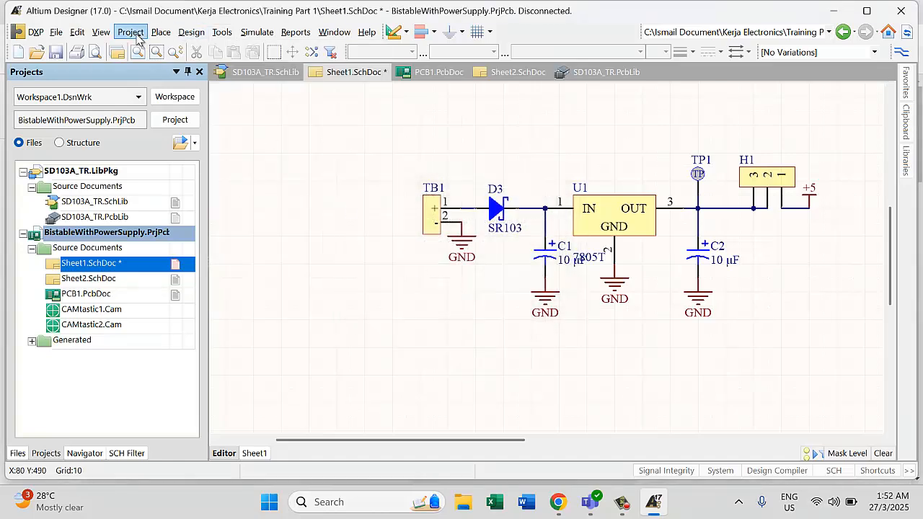
pyautogui.click(58, 54)
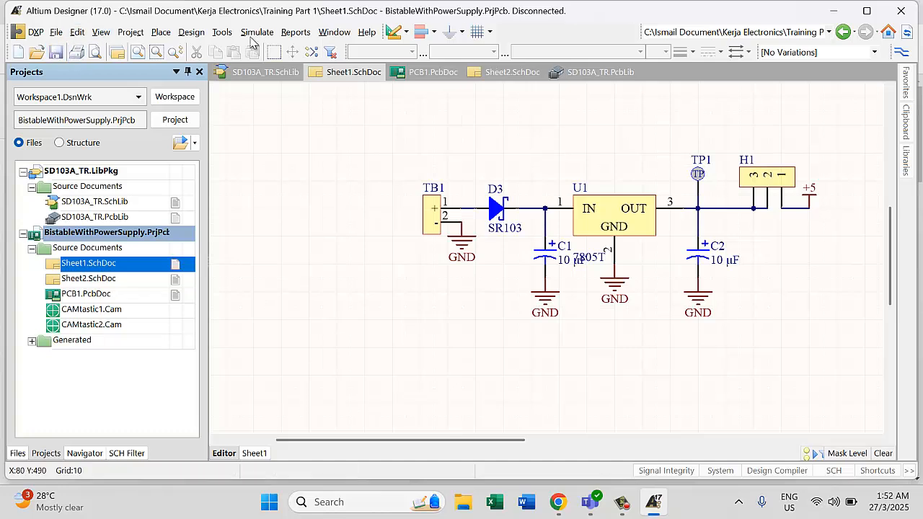
# - Update PCB1.PcbDoc from the schematic, excluding the Sheet1 and Sheet2 rooms, and validate and execute the remaining changes
pyautogui.click(191, 31)
pyautogui.click(203, 44)
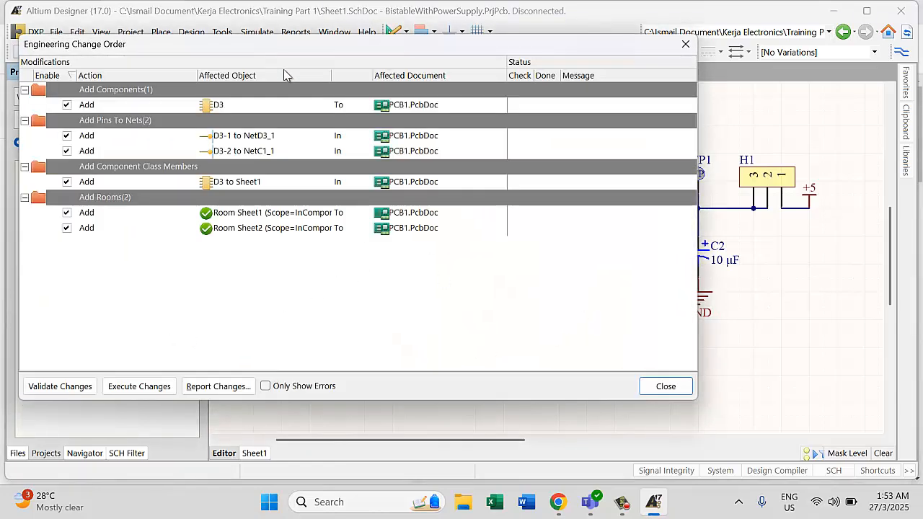
pyautogui.click(67, 228)
pyautogui.click(66, 213)
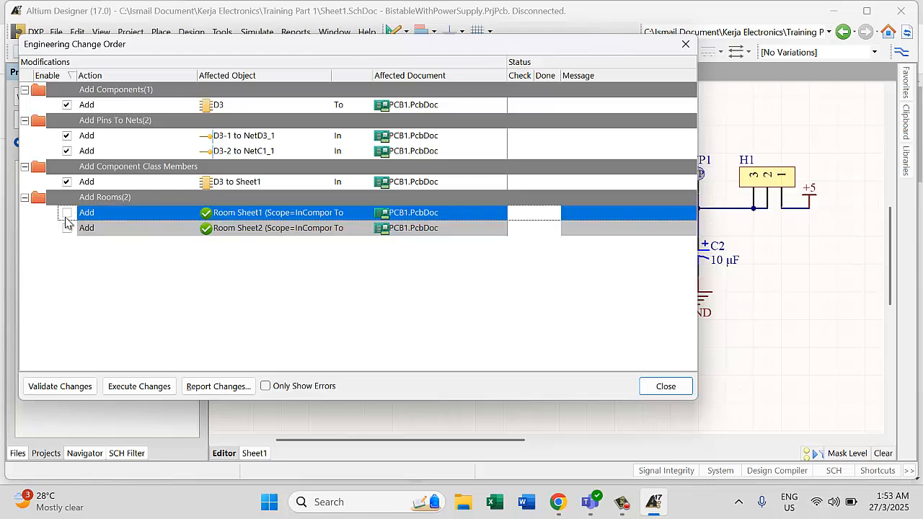
pyautogui.click(53, 386)
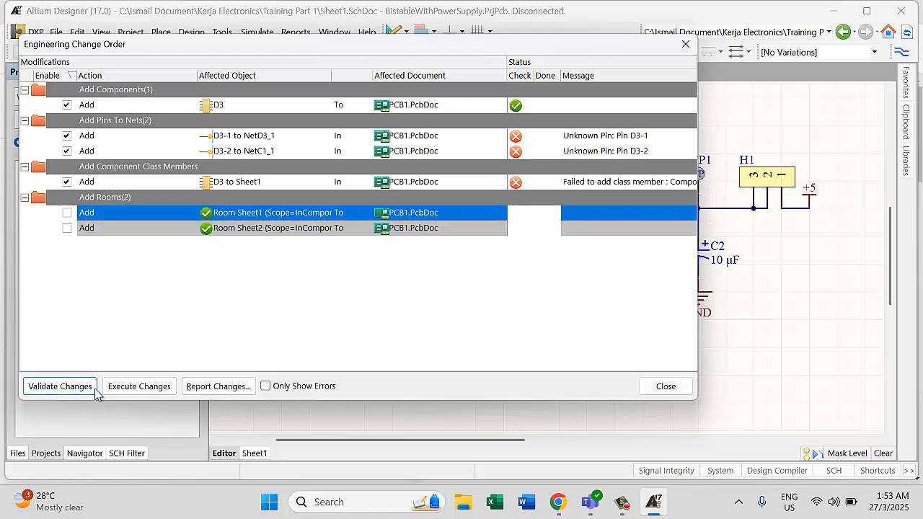
pyautogui.click(132, 387)
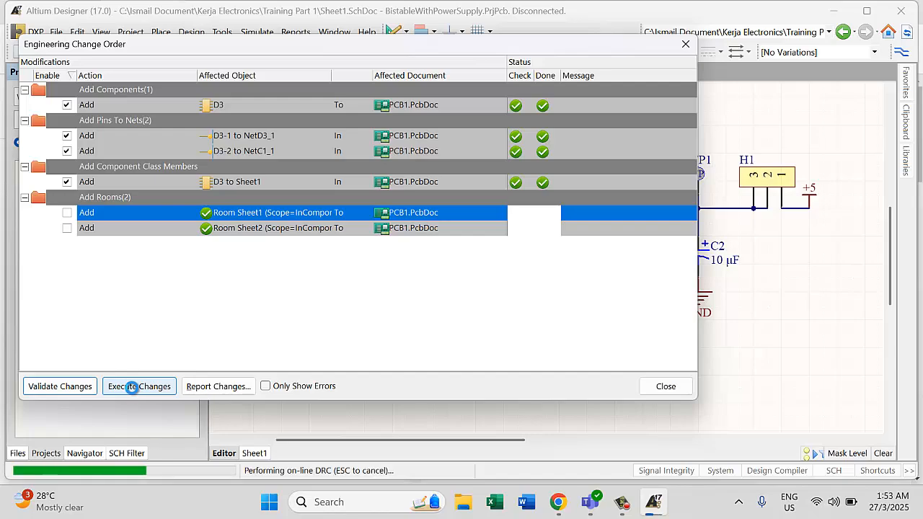
pyautogui.click(666, 387)
# - Move diode D3 from outside the board into the space between TB1 and U1, oriented vertically
pyautogui.keyDown('ctrl'); pyautogui.scroll(3, 530, 242); pyautogui.keyUp('ctrl')
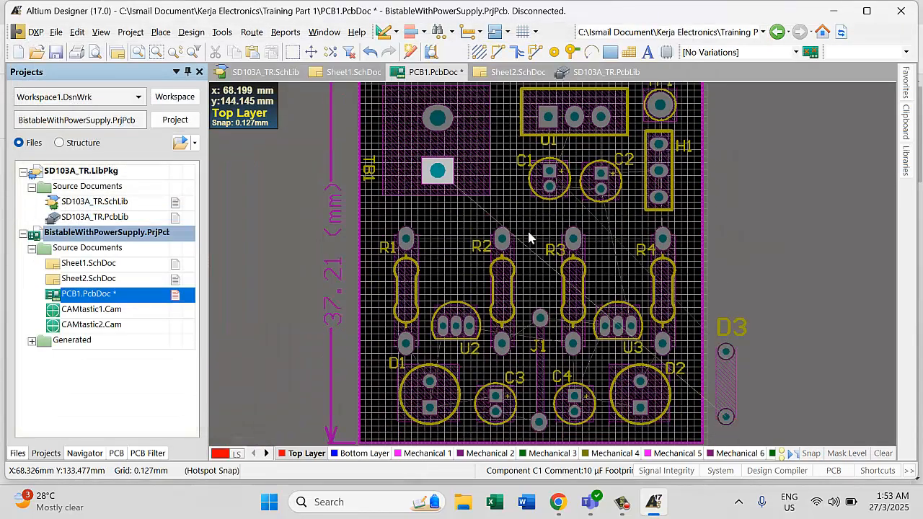
pyautogui.moveTo(728, 361); pyautogui.dragTo(785, 314)
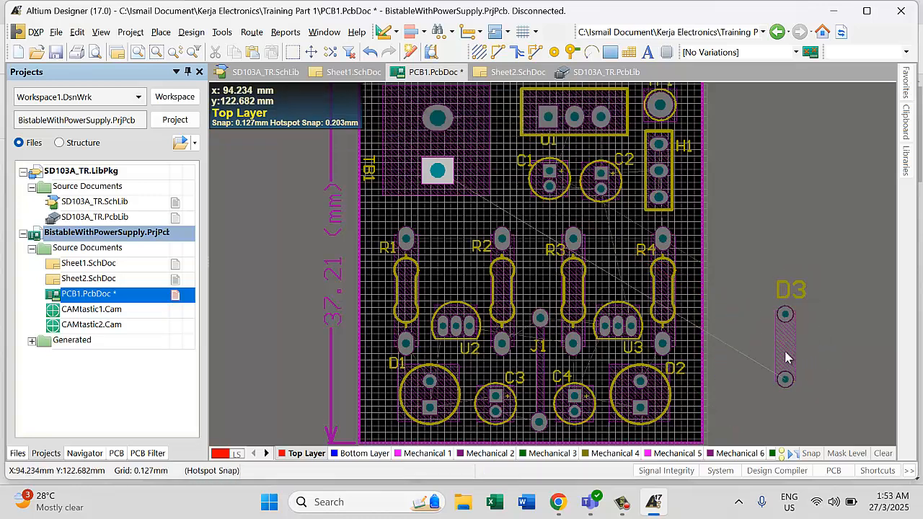
pyautogui.moveTo(785, 374); pyautogui.dragTo(503, 176)
pyautogui.scroll(1, 505, 169)
pyautogui.keyDown('ctrl'); pyautogui.scroll(1, 499, 150); pyautogui.keyUp('ctrl')
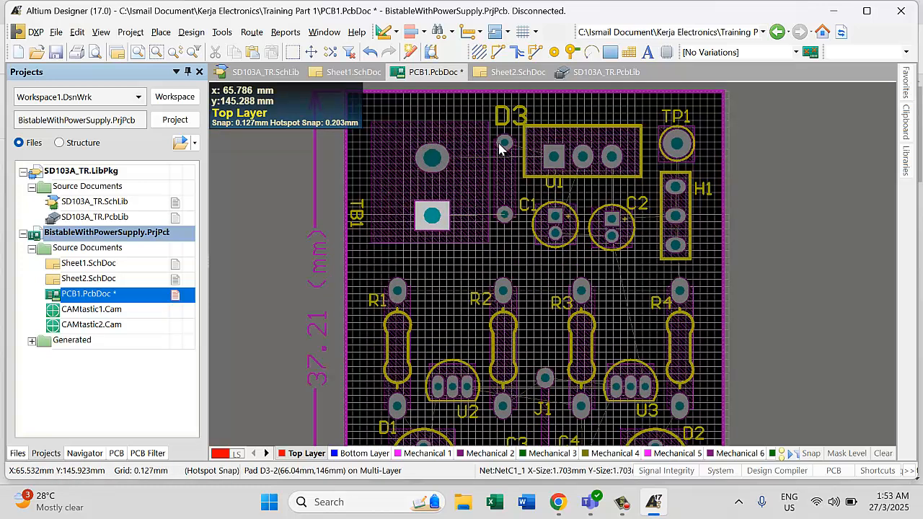
pyautogui.keyDown('ctrl'); pyautogui.scroll(2, 500, 146); pyautogui.keyUp('ctrl')
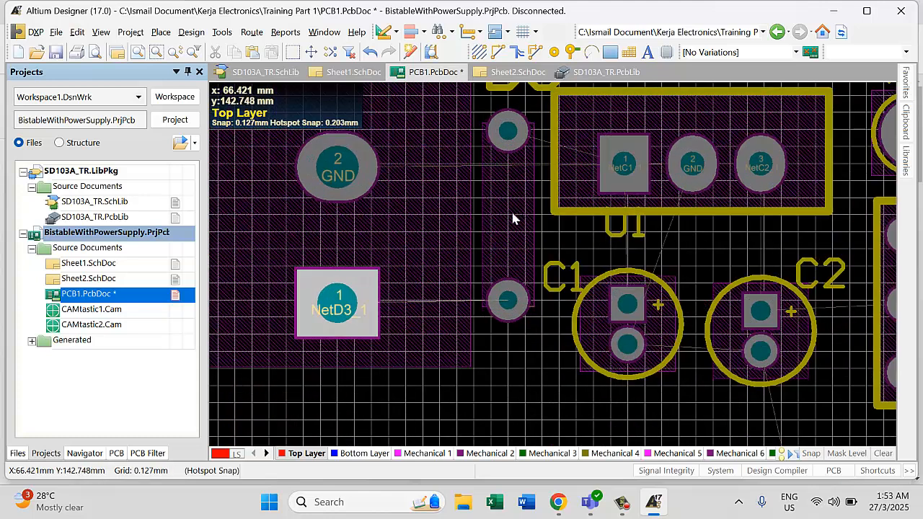
pyautogui.moveTo(507, 212); pyautogui.dragTo(507, 137)
pyautogui.scroll(2, 514, 187)
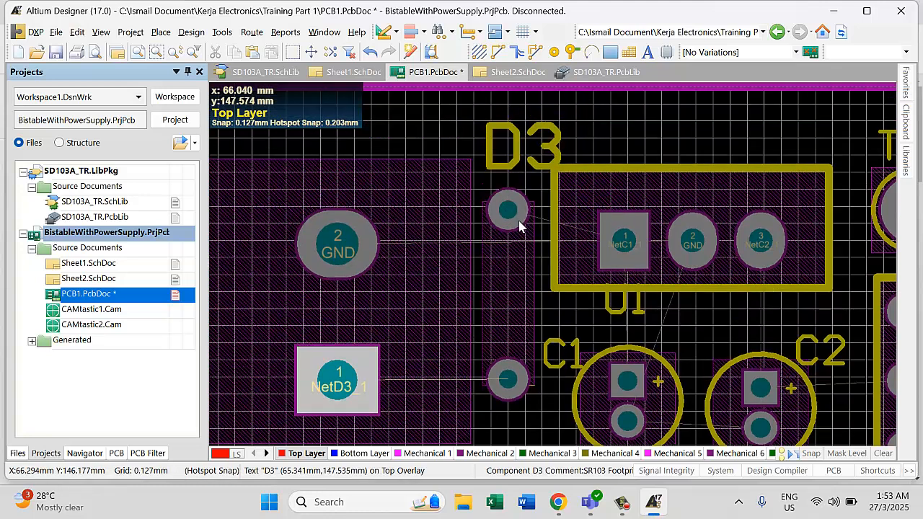
# - Set the text height of the D3 designator to 1 mm
pyautogui.doubleClick(507, 148)
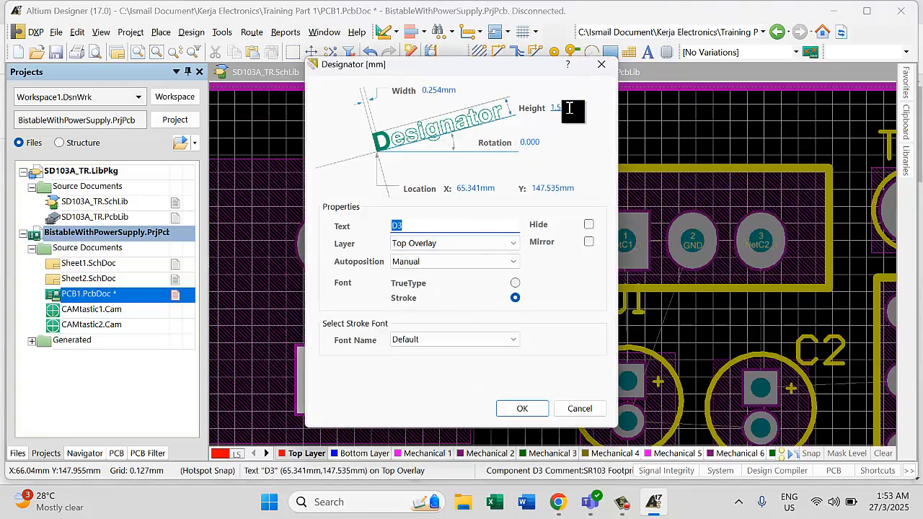
pyautogui.click(558, 107)
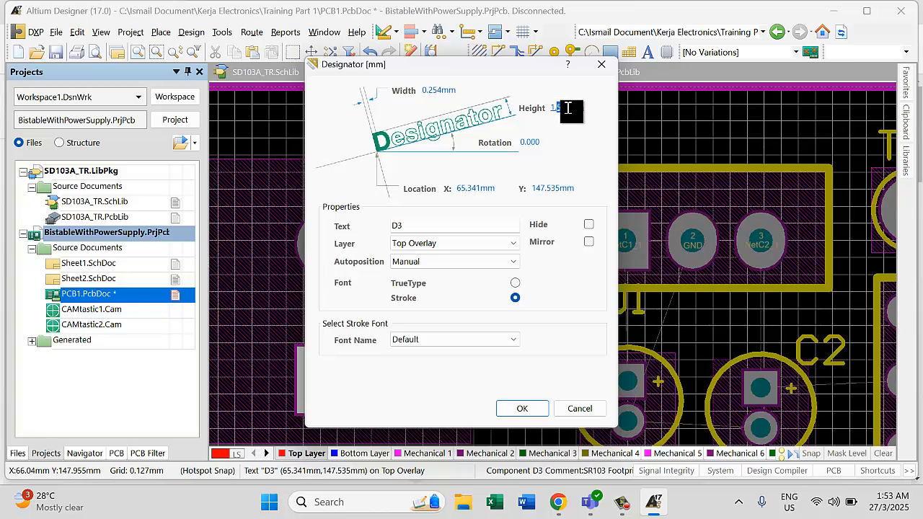
pyautogui.write('1')
pyautogui.press('Return')
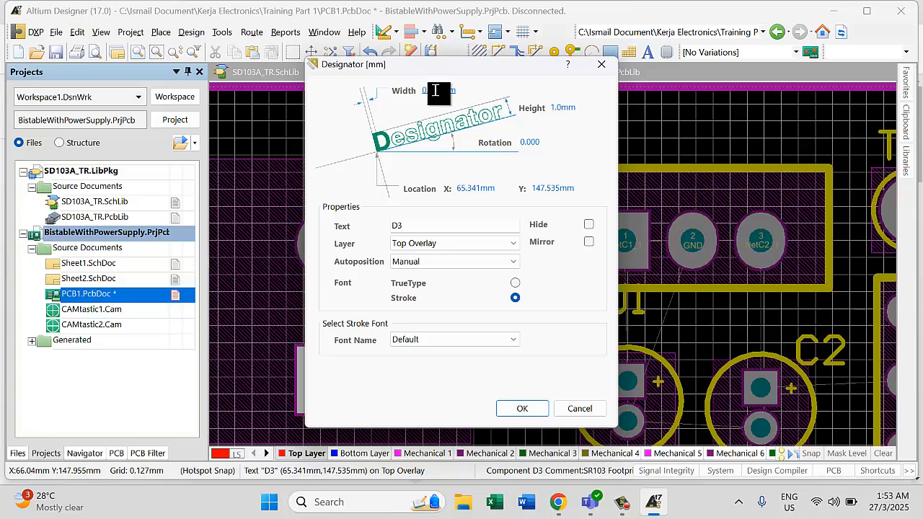
pyautogui.press('Return')
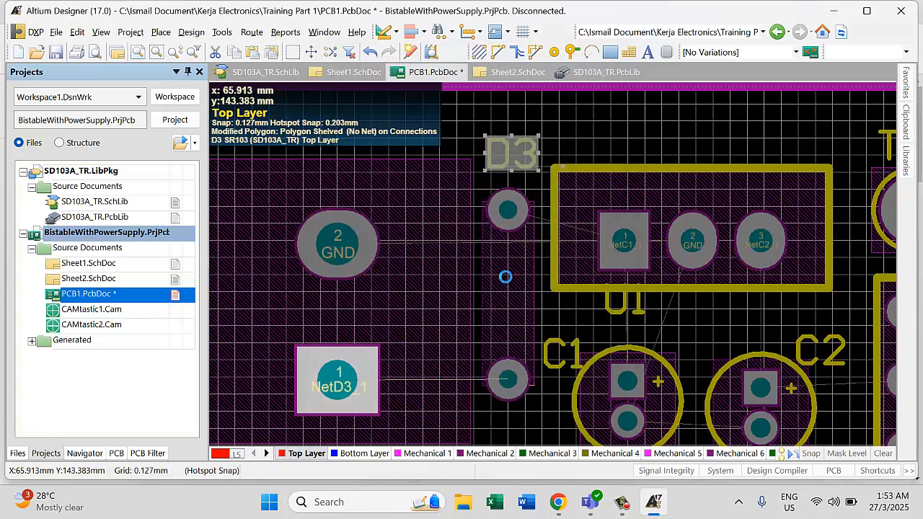
# - Check D3 in 3D, move its designator below the diode's lower pad in 2D view, and save the board
pyautogui.press('3')
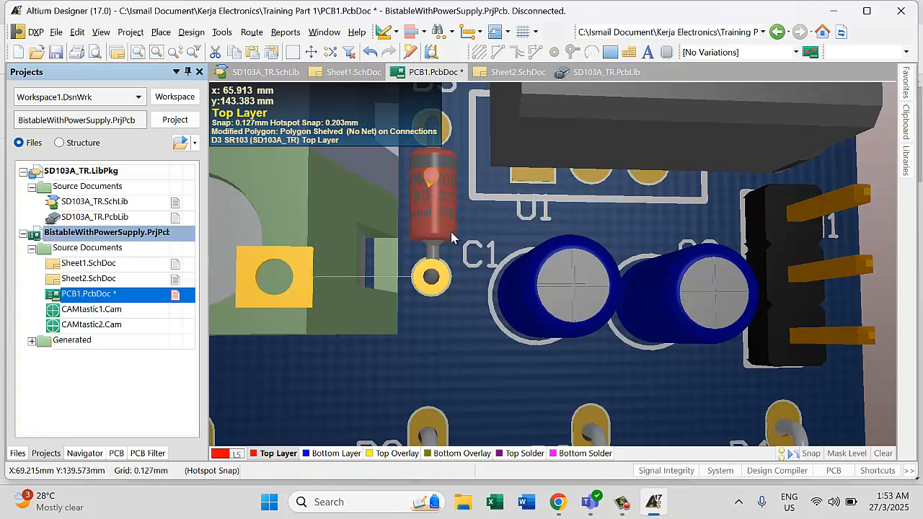
pyautogui.scroll(4, 427, 295)
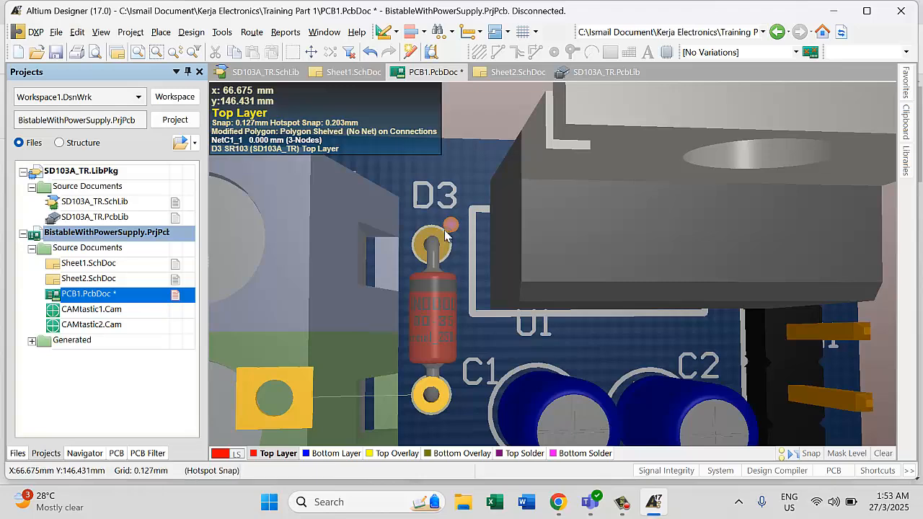
pyautogui.press('2')
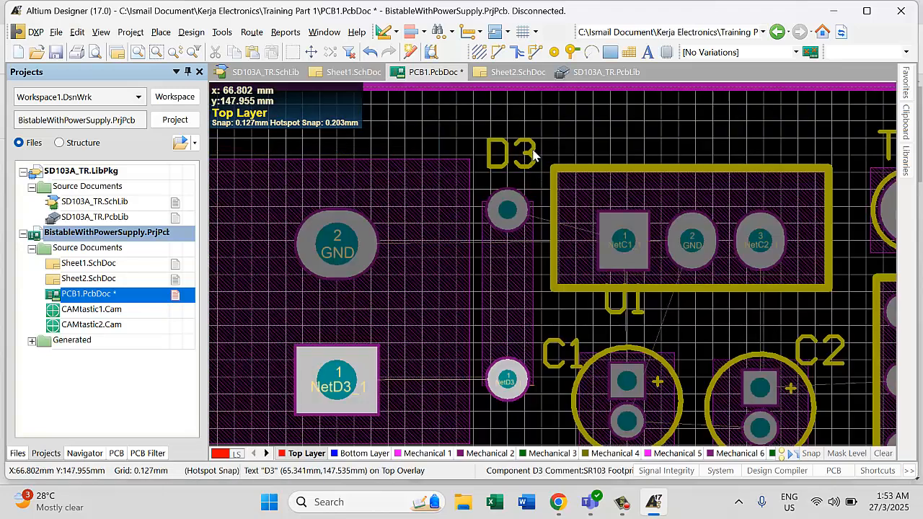
pyautogui.click(526, 142)
pyautogui.moveTo(526, 142); pyautogui.dragTo(487, 438)
pyautogui.hotkey('ctrl', 's')
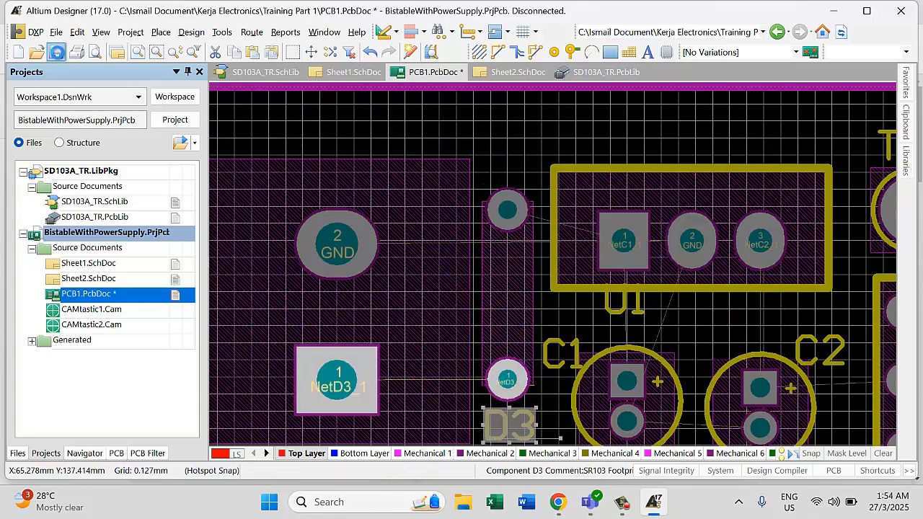
# - Select the lower component group from R1–R4 down to D1, C3, J1, C4 and D2, and shift it slightly upward
pyautogui.keyDown('ctrl'); pyautogui.scroll(-2, 536, 166); pyautogui.keyUp('ctrl')
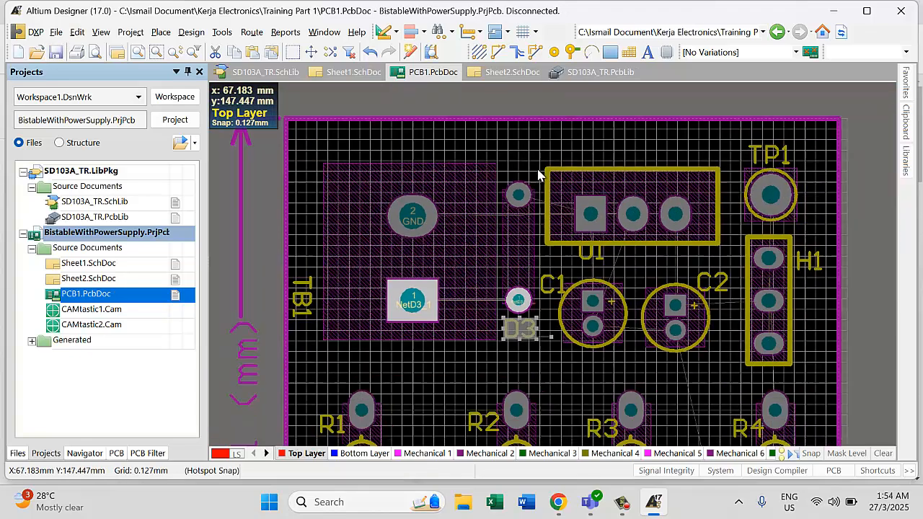
pyautogui.keyDown('ctrl'); pyautogui.scroll(-3, 553, 224); pyautogui.keyUp('ctrl')
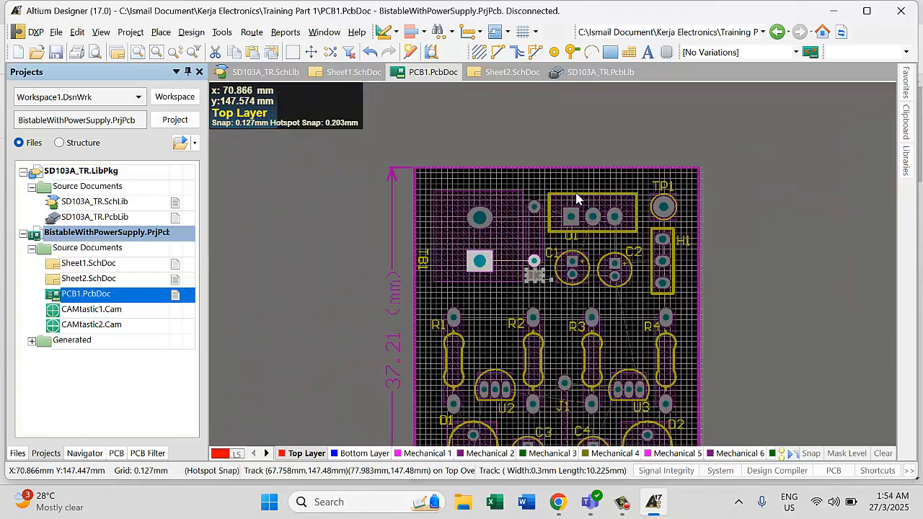
pyautogui.scroll(-3, 577, 198)
pyautogui.scroll(3, 577, 197)
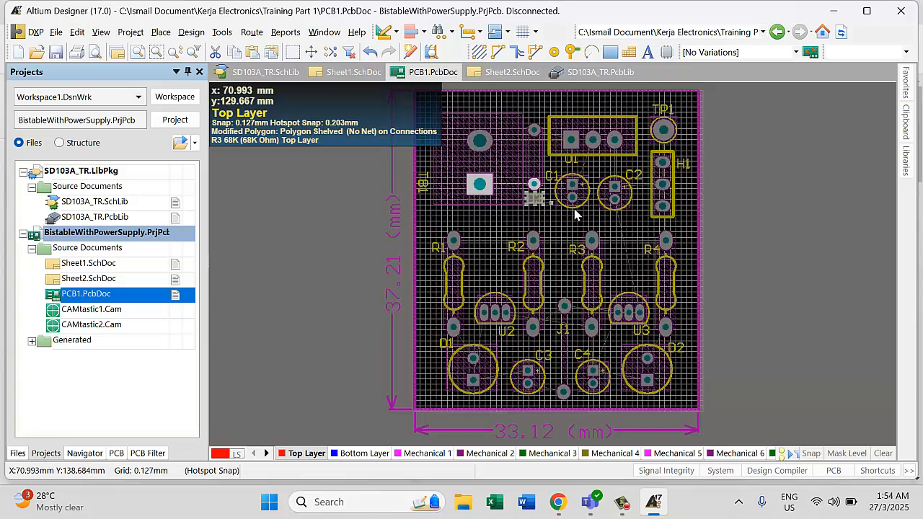
pyautogui.keyDown('ctrl'); pyautogui.scroll(1, 550, 350); pyautogui.keyUp('ctrl')
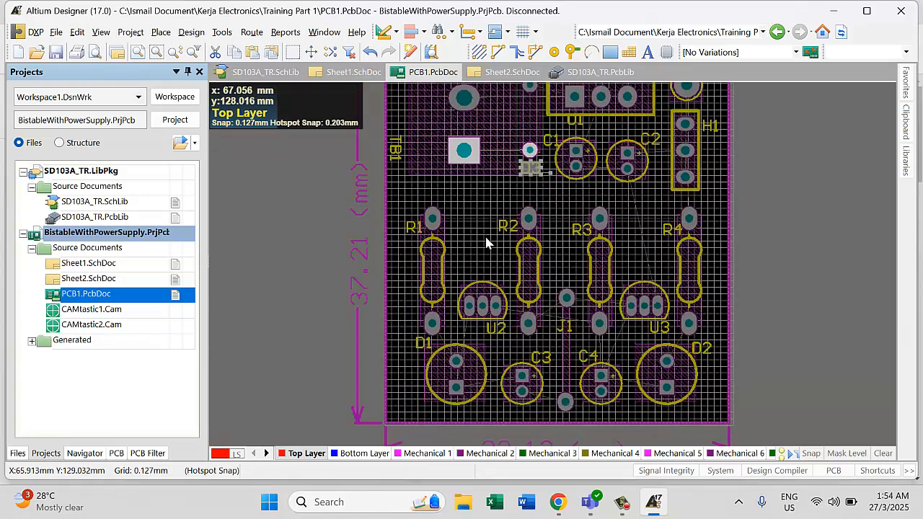
pyautogui.moveTo(399, 197); pyautogui.dragTo(716, 421)
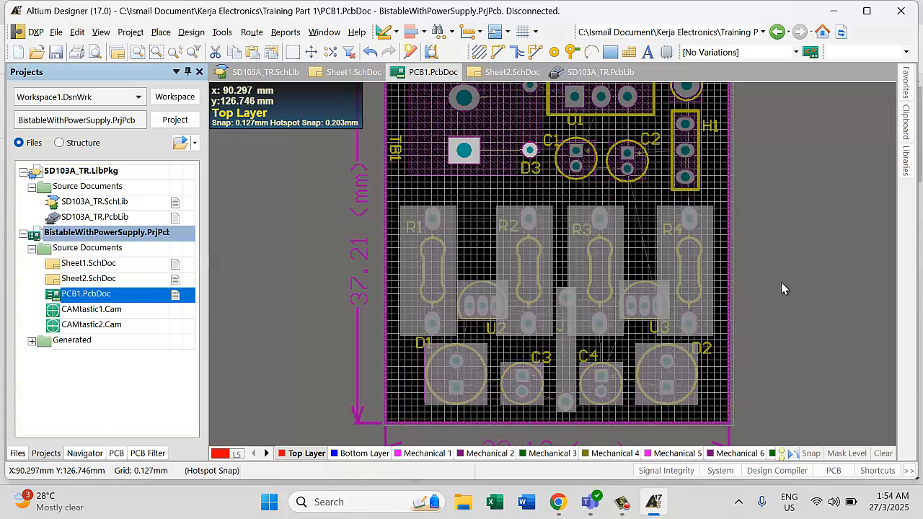
pyautogui.moveTo(598, 272); pyautogui.dragTo(598, 268)
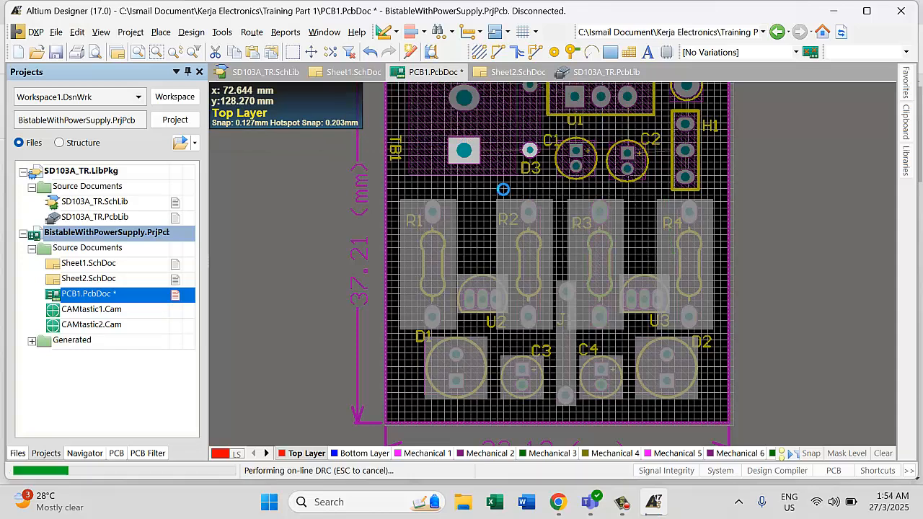
pyautogui.click(485, 199)
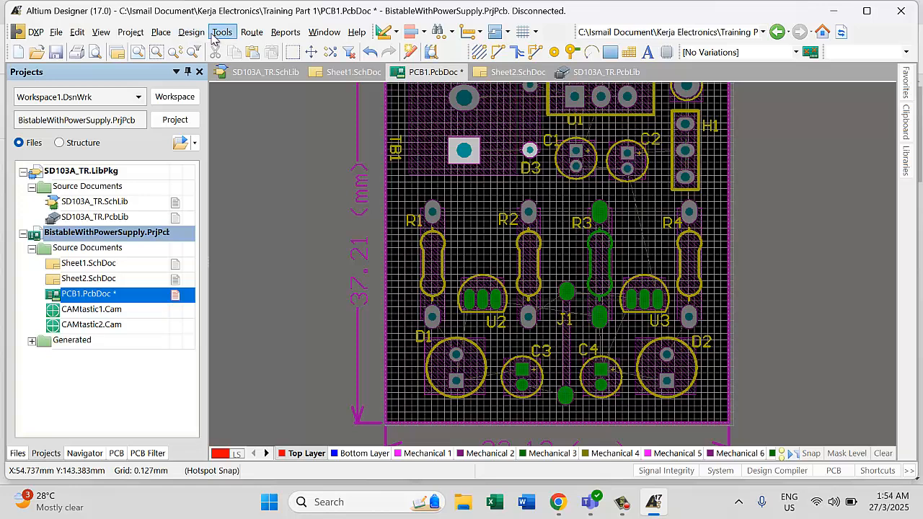
# - Restore the board's shelved polygon pours, then make Bottom Layer active and repour all polygons
pyautogui.click(161, 32)
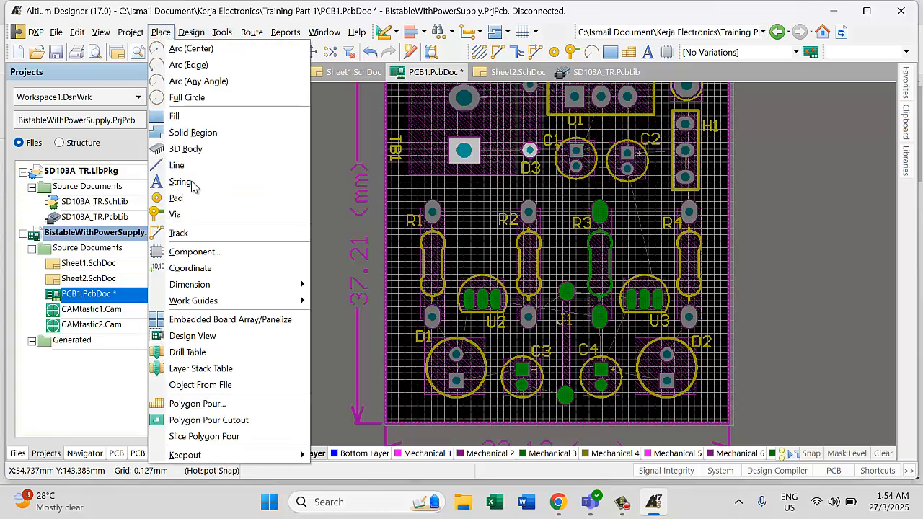
pyautogui.click(222, 32)
pyautogui.click(223, 33)
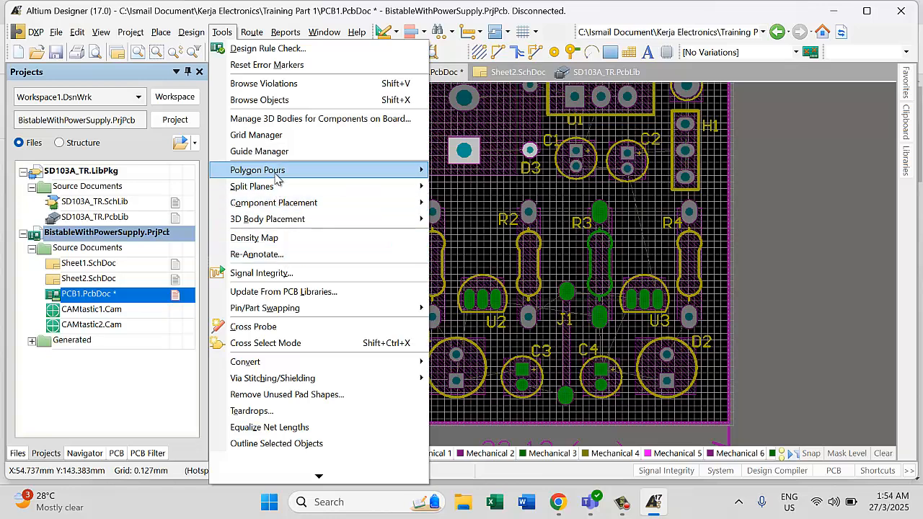
pyautogui.moveTo(280, 177)
pyautogui.click(505, 205)
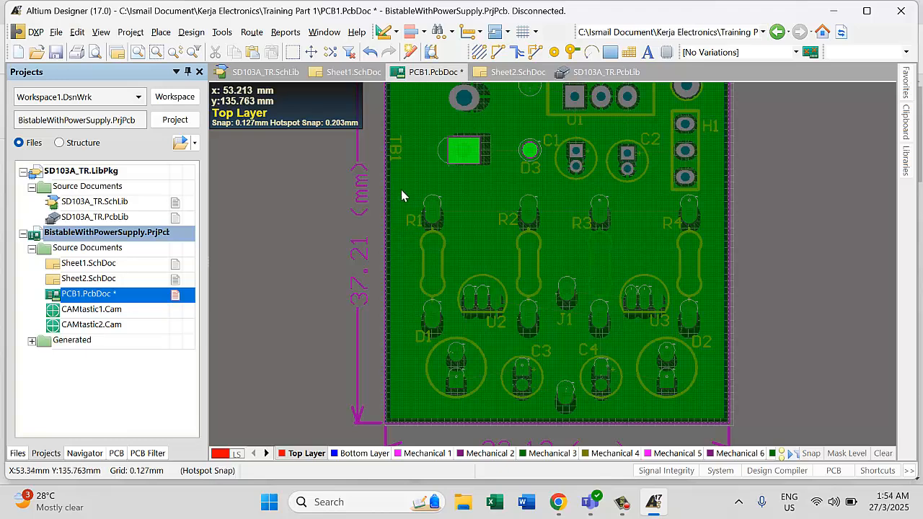
pyautogui.click(365, 454)
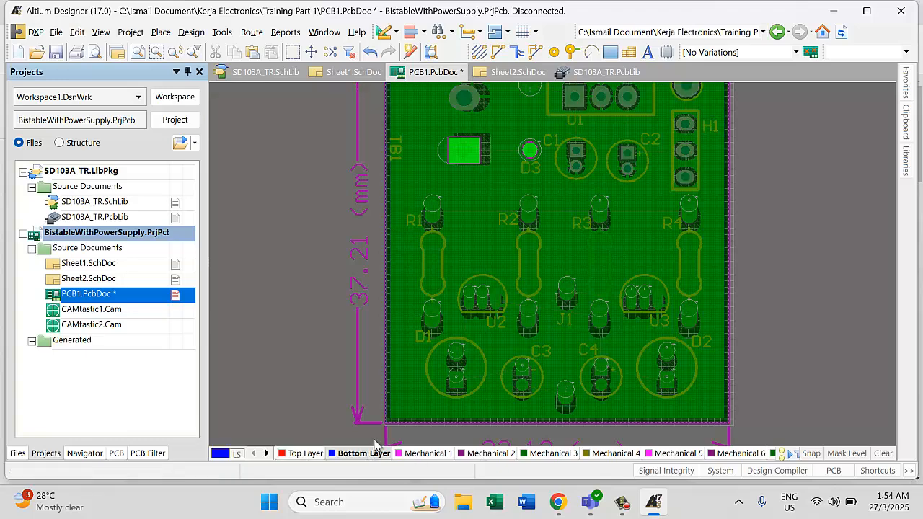
pyautogui.rightClick(412, 252)
pyautogui.moveTo(469, 189)
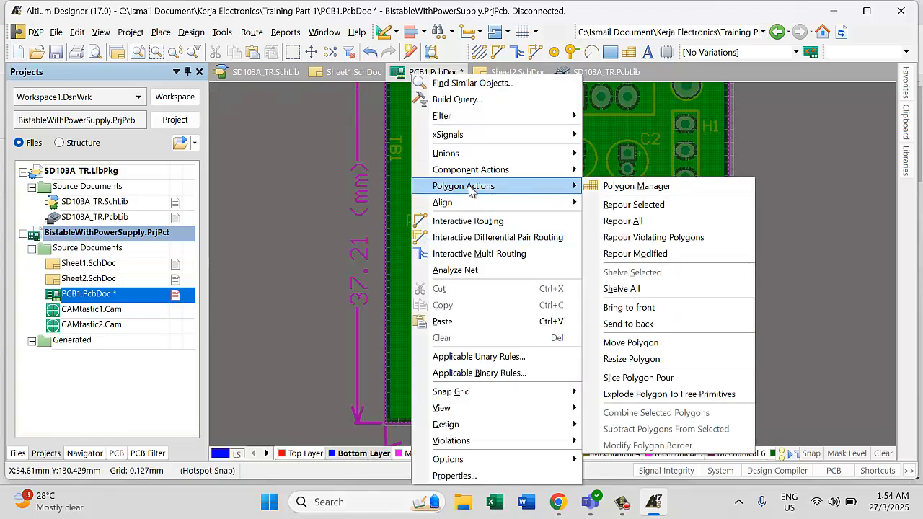
pyautogui.click(622, 221)
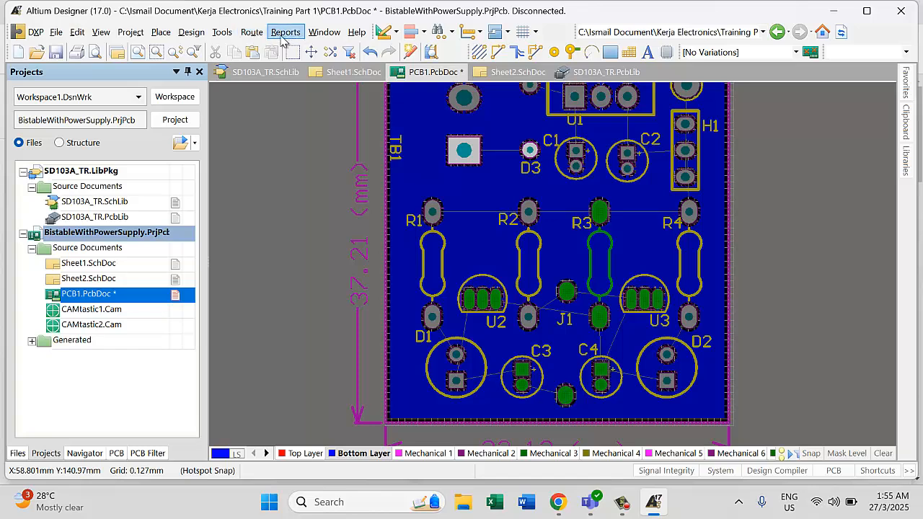
# - Reset the error markers on the board
pyautogui.click(222, 32)
pyautogui.click(253, 65)
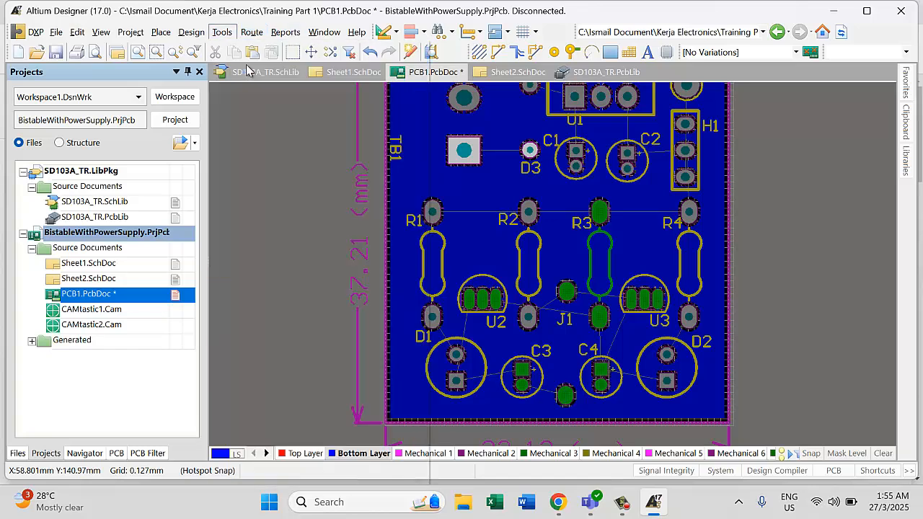
pyautogui.scroll(3, 775, 223)
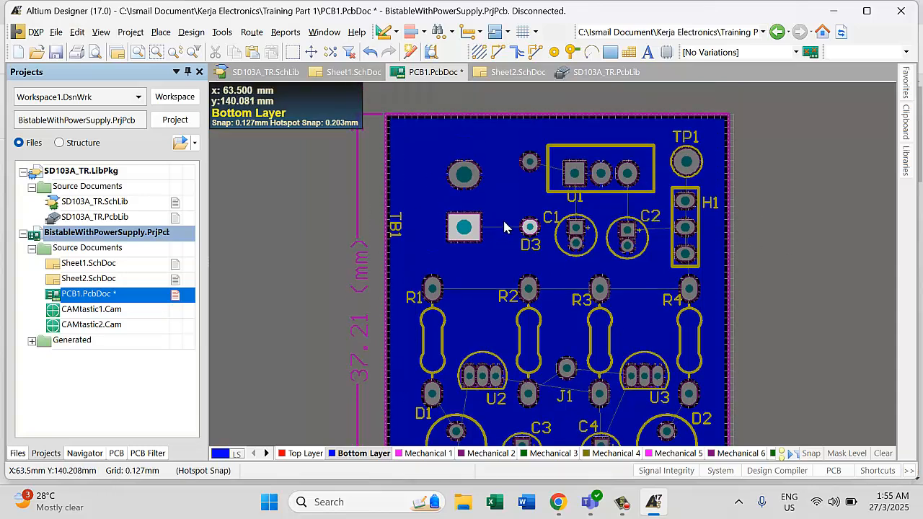
# - Autoroute all connections using the Default 2 Layer Board routing strategy and dismiss the routing messages
pyautogui.scroll(-3, 505, 228)
pyautogui.scroll(1, 507, 220)
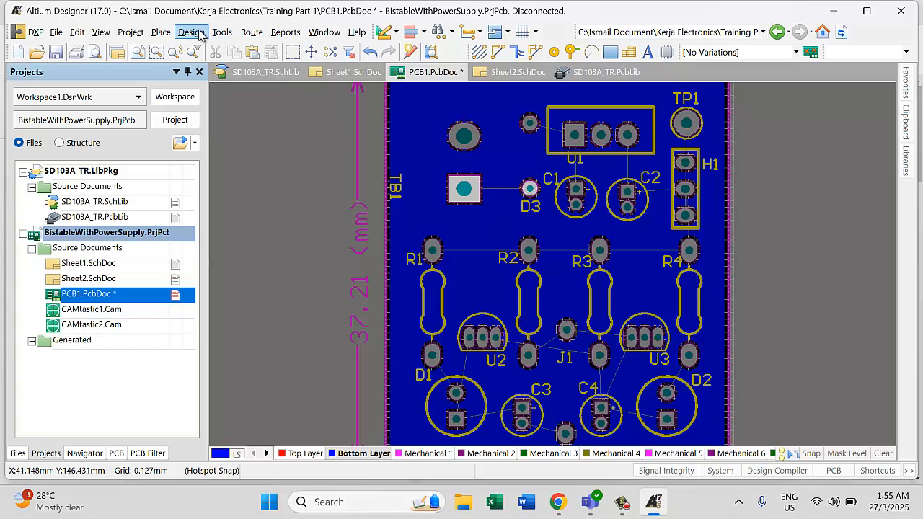
pyautogui.click(252, 32)
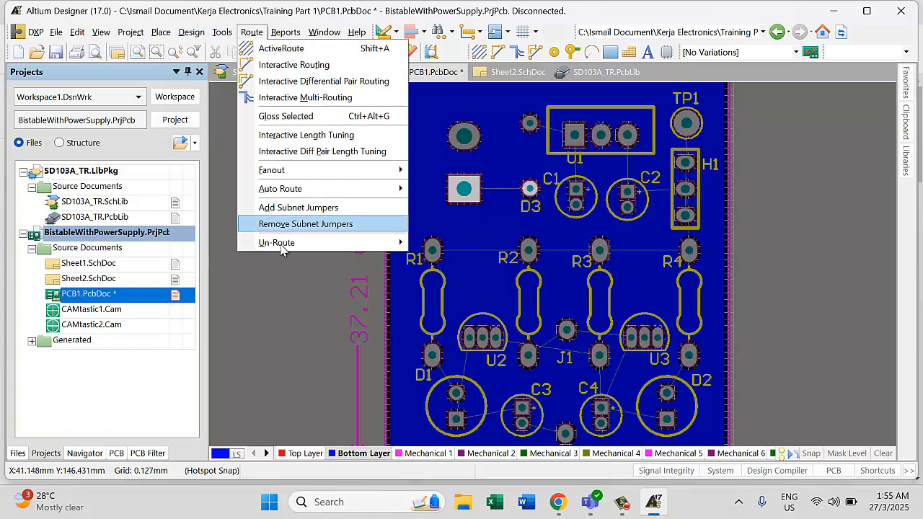
pyautogui.moveTo(293, 193)
pyautogui.click(441, 191)
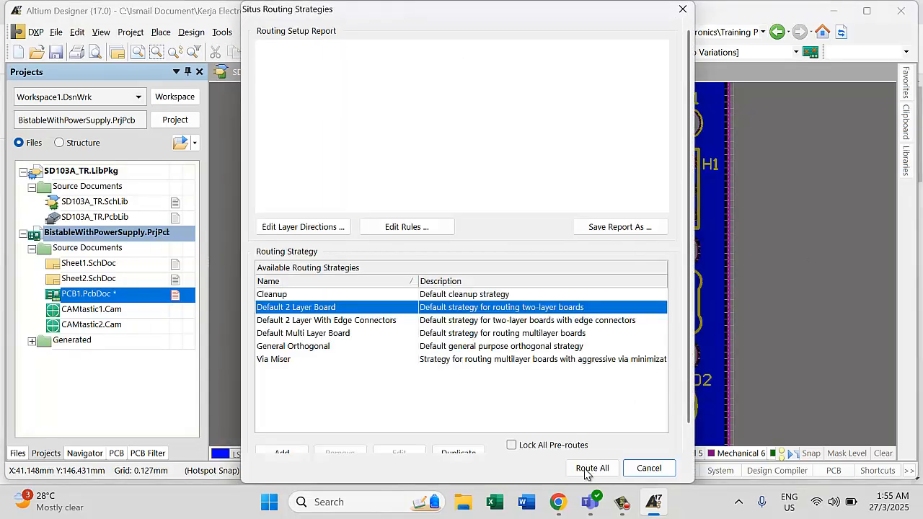
pyautogui.click(592, 468)
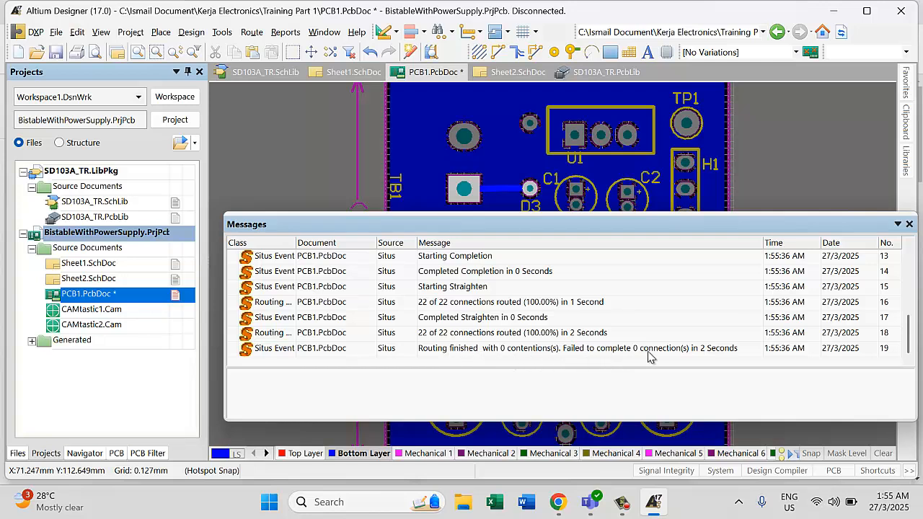
pyautogui.click(909, 224)
# - Repour all polygons around the autorouted tracks
pyautogui.scroll(-3, 758, 252)
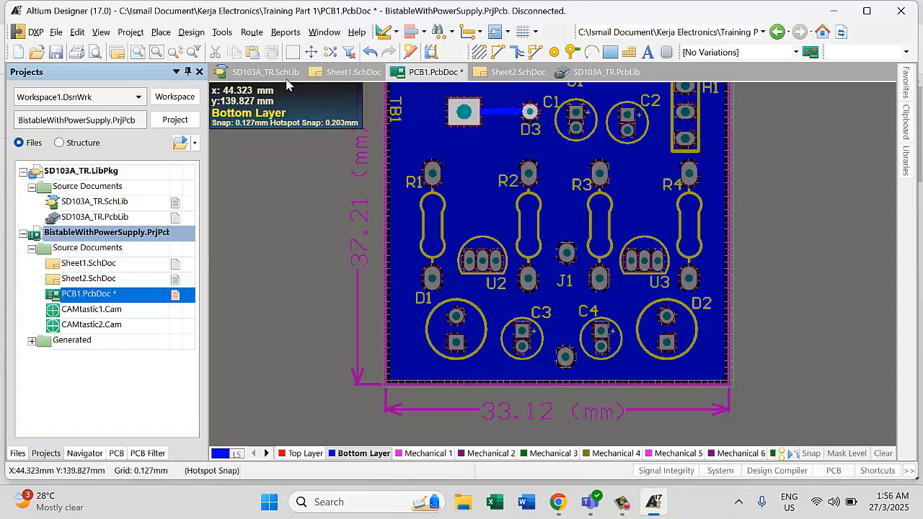
pyautogui.rightClick(462, 181)
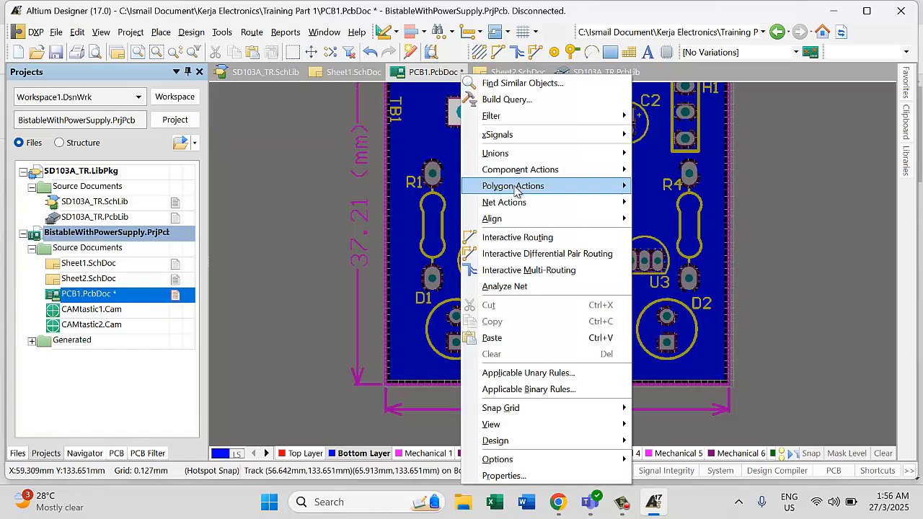
pyautogui.moveTo(546, 189)
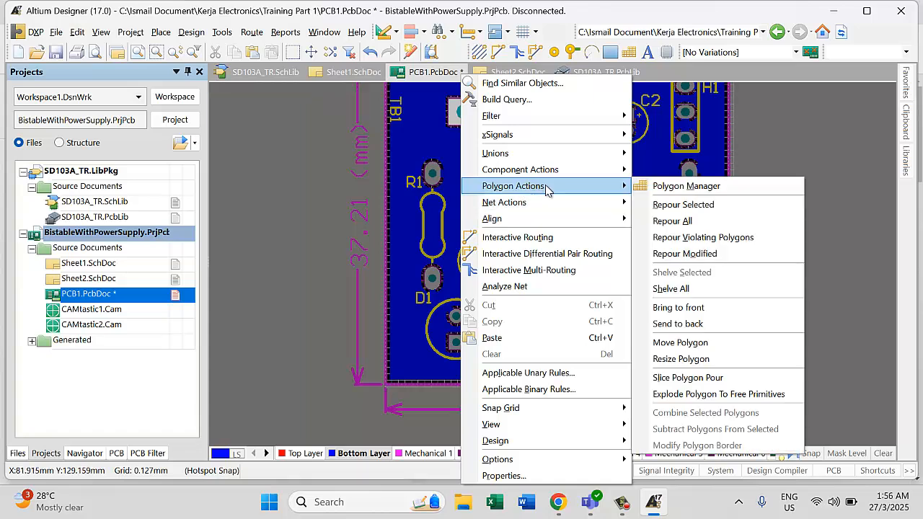
pyautogui.click(689, 221)
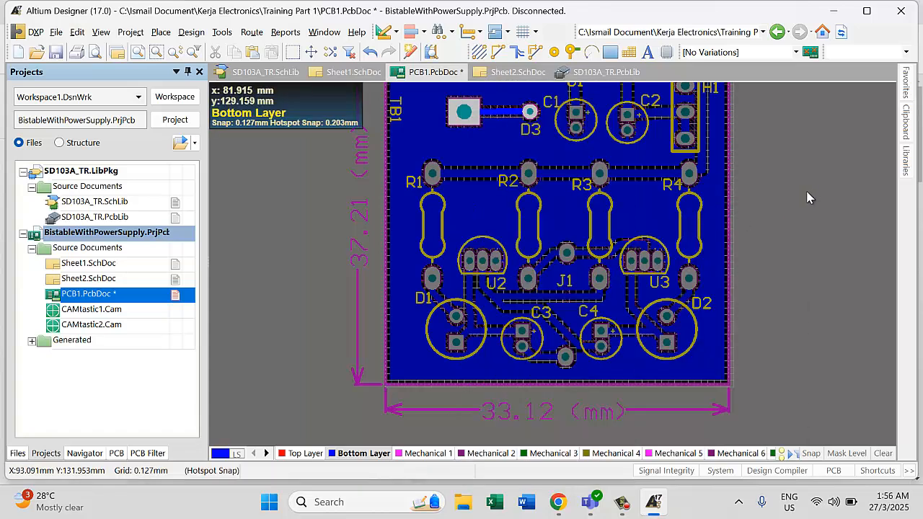
# - Examine the bottom-layer routing in single-layer mode, focusing on the tracks around the U2 and U3 pads
pyautogui.scroll(3, 739, 207)
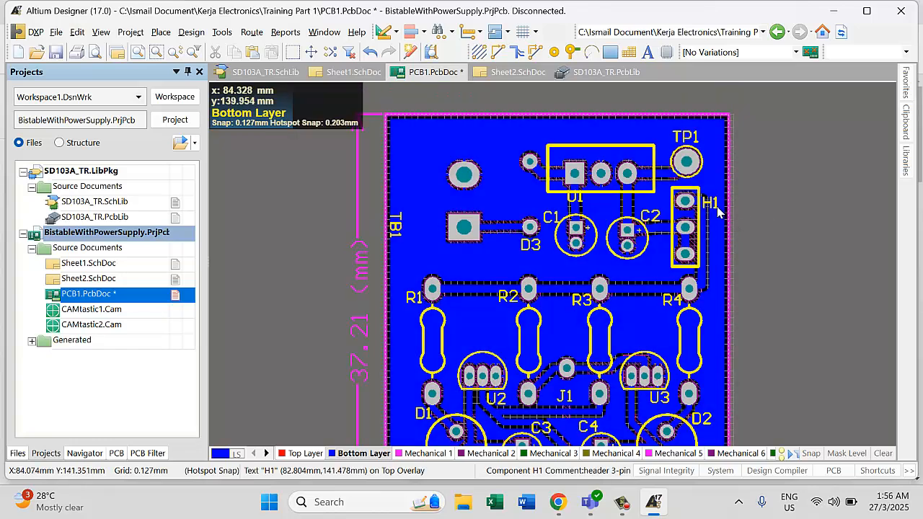
pyautogui.keyDown('ctrl'); pyautogui.scroll(-2, 717, 209); pyautogui.keyUp('ctrl')
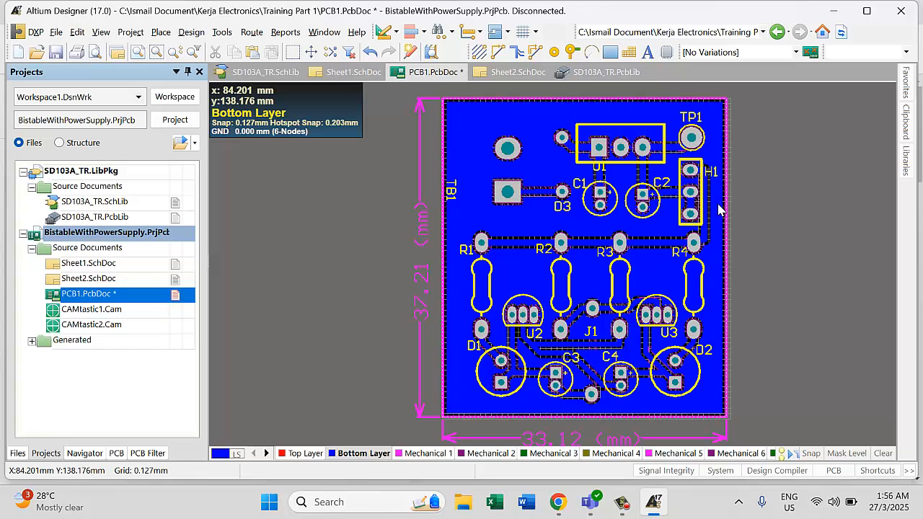
pyautogui.hotkey('shift', 's')
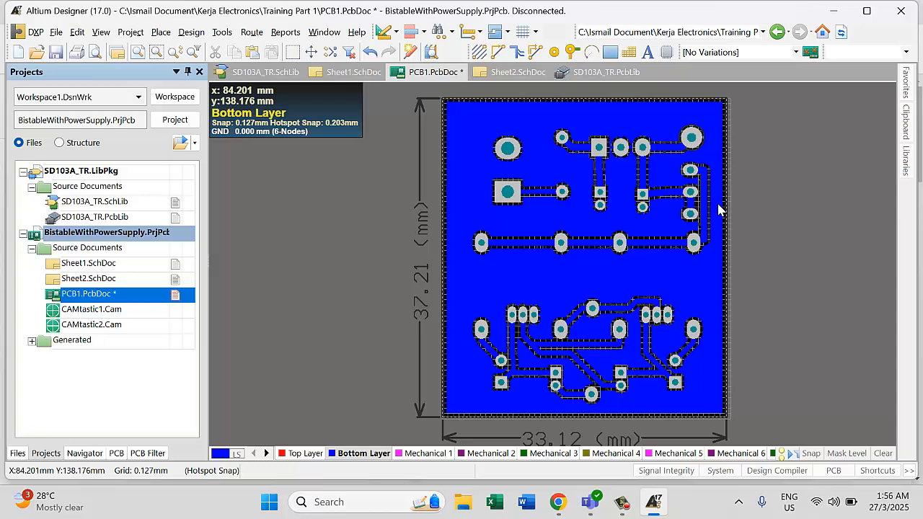
pyautogui.hotkey('shift', 's')
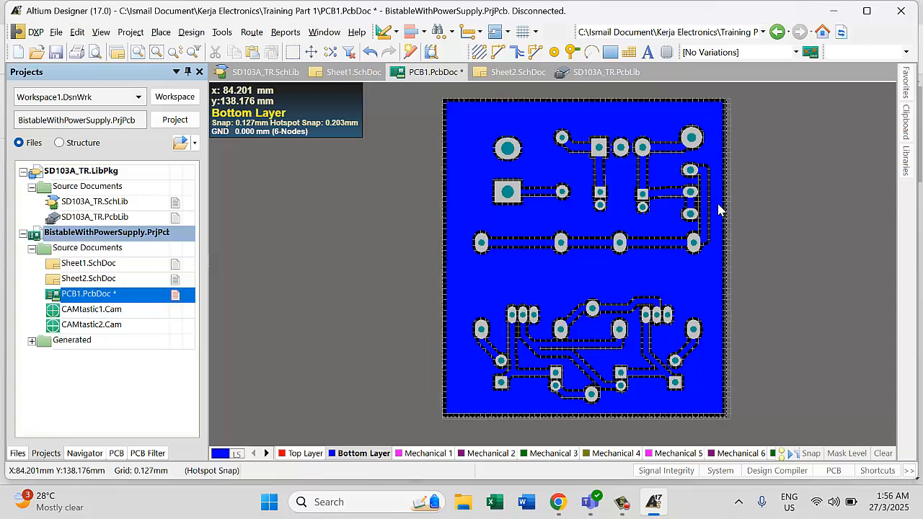
pyautogui.hotkey('shift', 's')
pyautogui.hotkey('shift', 's')
pyautogui.hotkey('shift', 's')
pyautogui.hotkey('shift', 's')
pyautogui.hotkey('shift', 's')
pyautogui.hotkey('shift', 's')
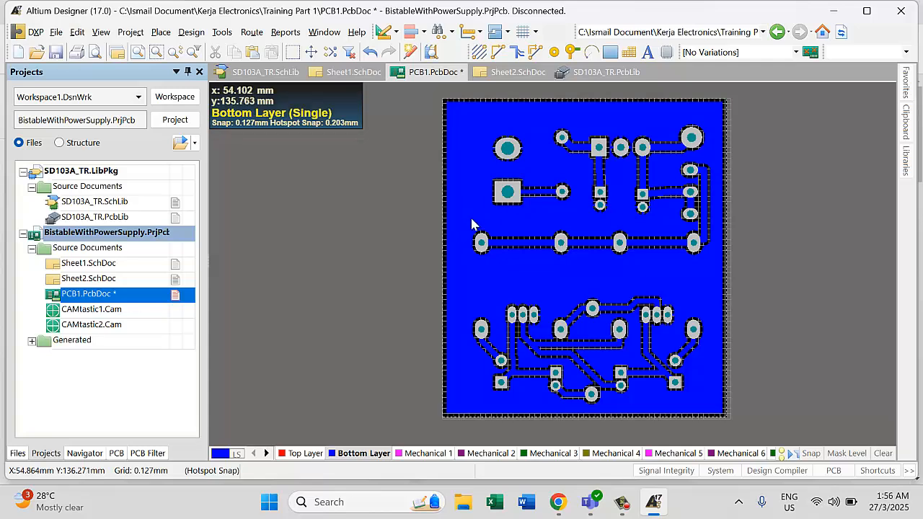
pyautogui.keyDown('ctrl'); pyautogui.scroll(1, 542, 335); pyautogui.keyUp('ctrl')
pyautogui.keyDown('ctrl'); pyautogui.scroll(2, 545, 332); pyautogui.keyUp('ctrl')
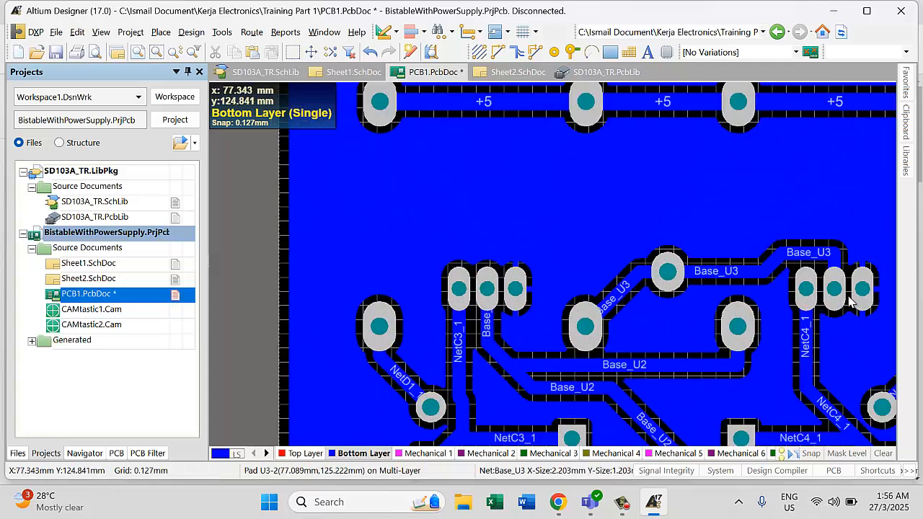
pyautogui.keyDown('ctrl'); pyautogui.scroll(-2, 407, 209); pyautogui.keyUp('ctrl')
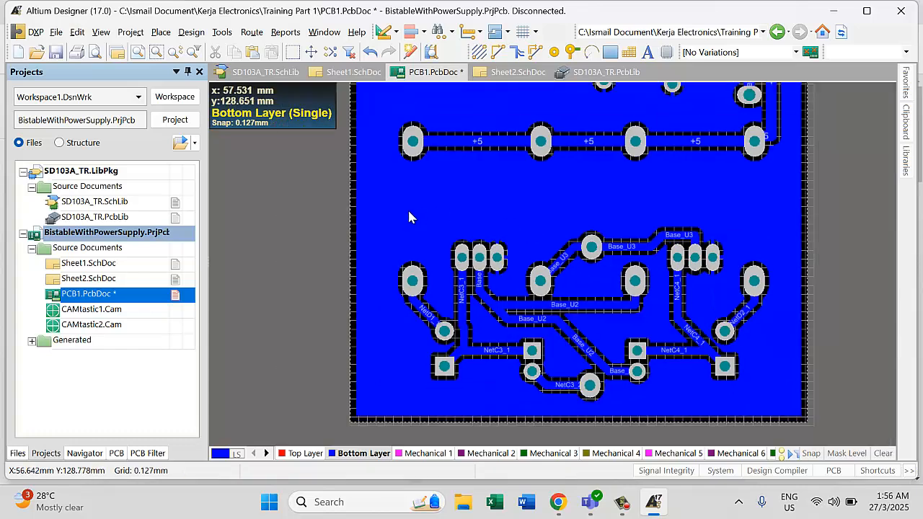
pyautogui.keyDown('ctrl'); pyautogui.scroll(2, 660, 215); pyautogui.keyUp('ctrl')
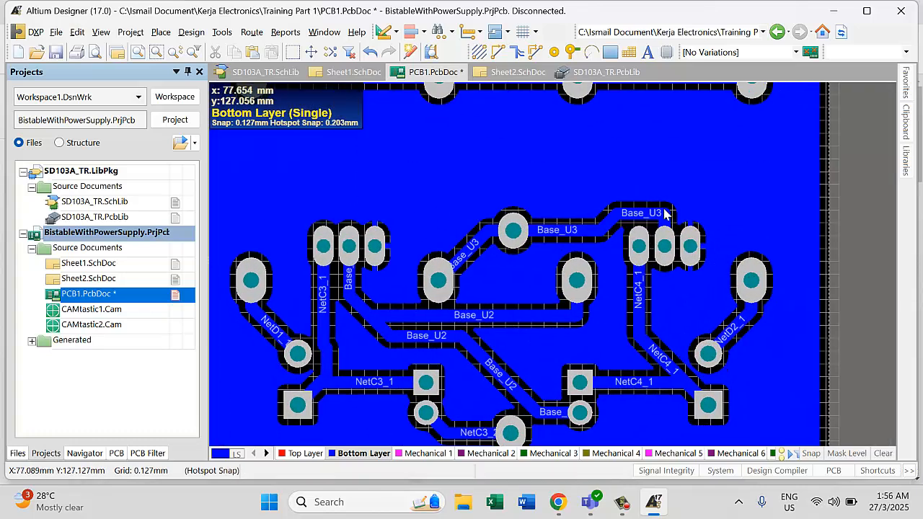
# - Reroute the Base_U3 track from its horizontal run to U3's middle pad along a path farther above the pads
pyautogui.hotkey('ctrl', 'w')
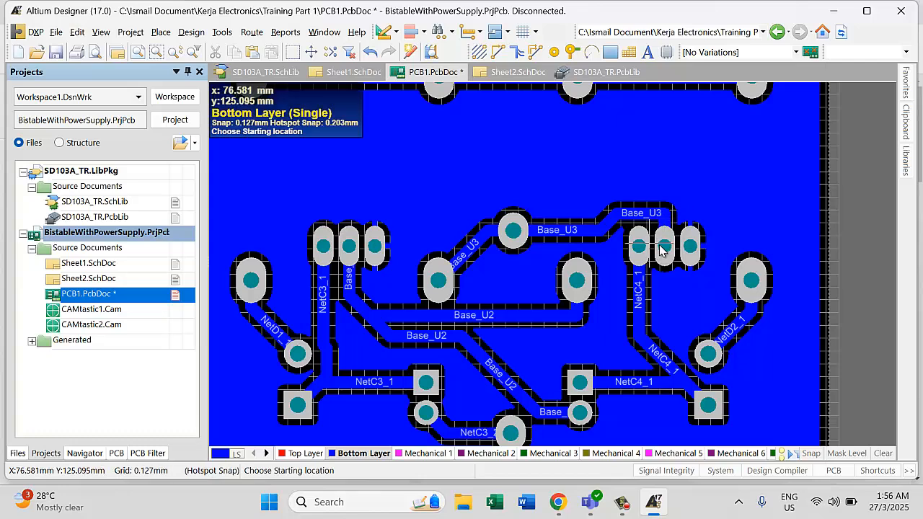
pyautogui.click(581, 231)
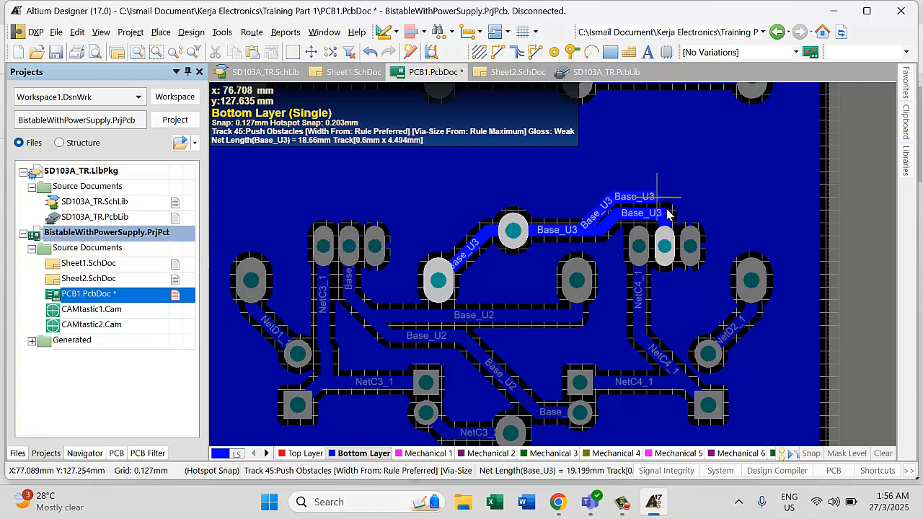
pyautogui.click(664, 247)
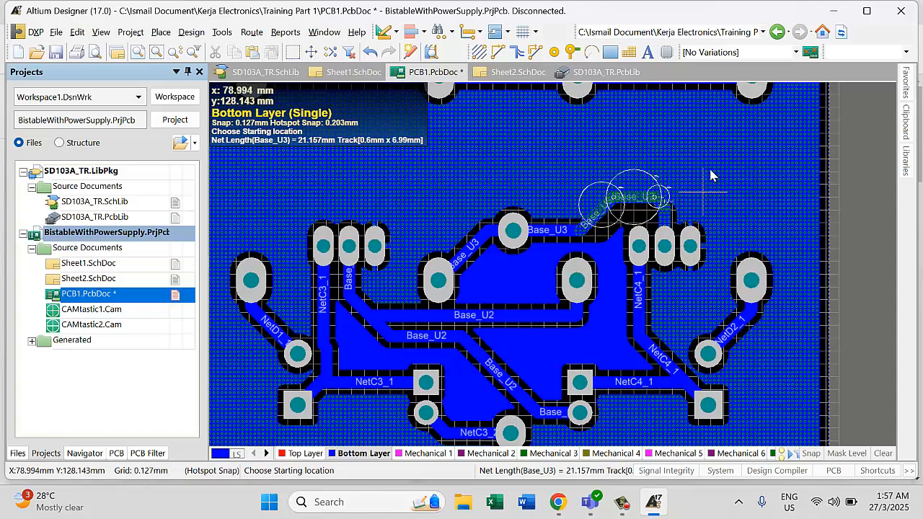
pyautogui.rightClick(710, 175)
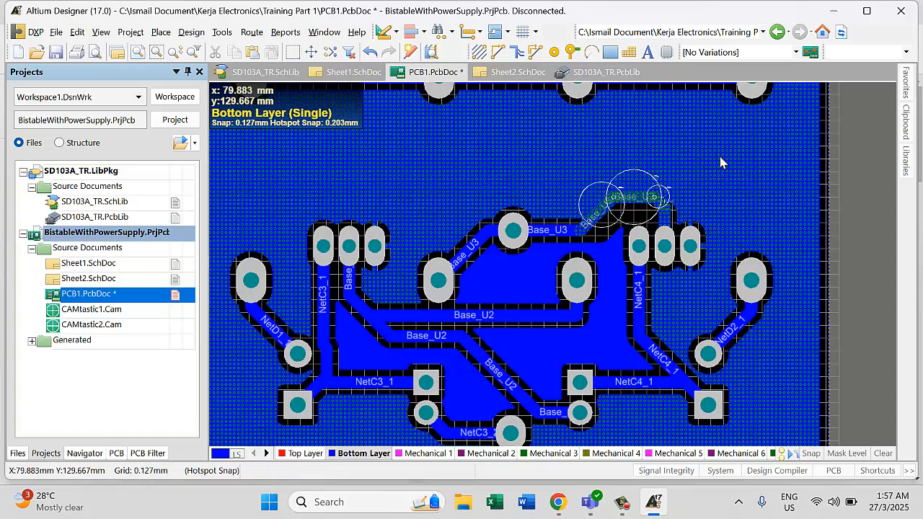
# - Repour all polygons around the rerouted Base_U3 track and save the board
pyautogui.rightClick(719, 160)
pyautogui.moveTo(776, 210)
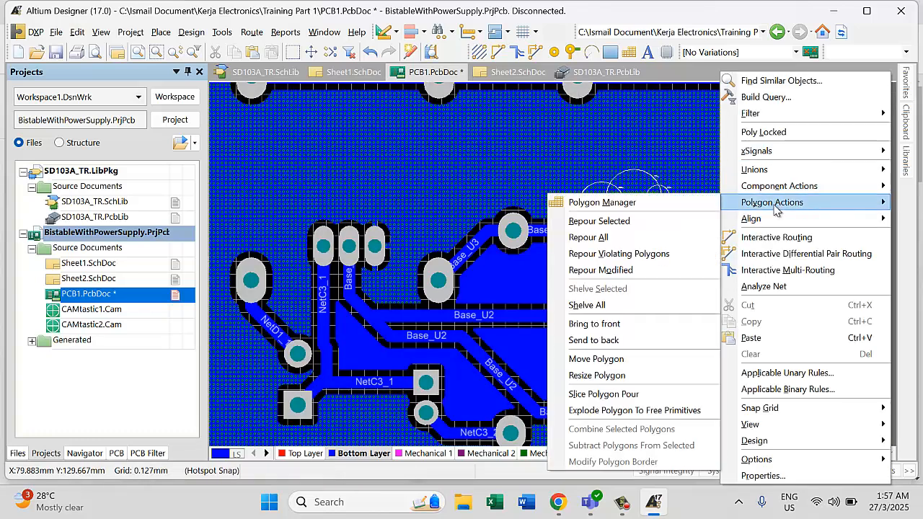
pyautogui.click(608, 243)
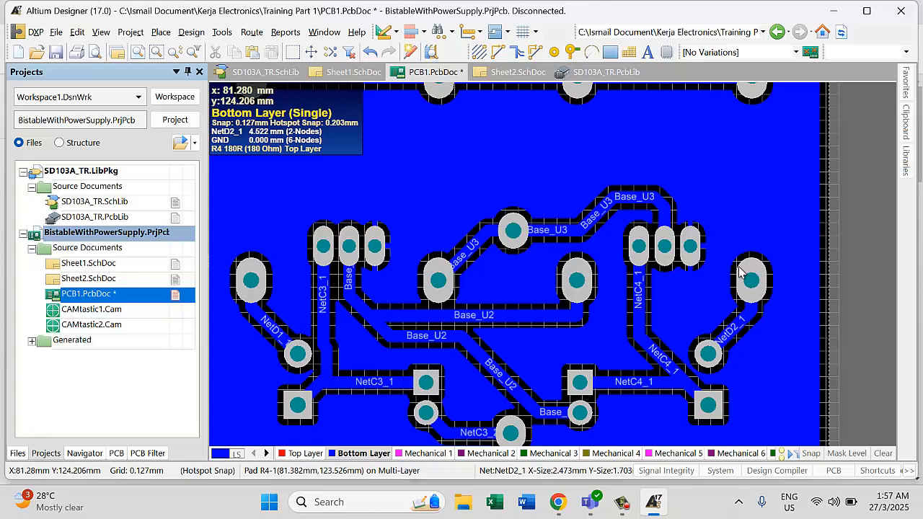
pyautogui.click(57, 53)
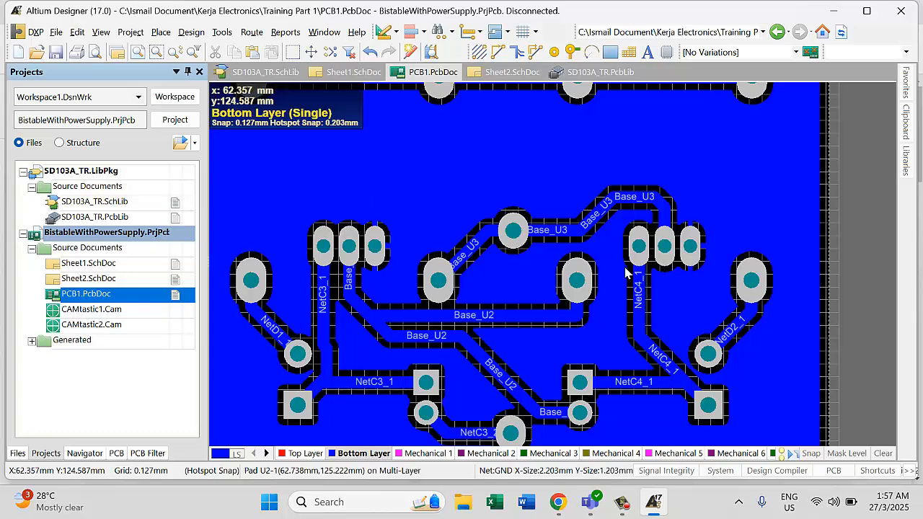
# - Review the whole board's bottom copper, switching between single-layer display and display with the component outlines
pyautogui.keyDown('ctrl'); pyautogui.scroll(-3, 571, 260); pyautogui.keyUp('ctrl')
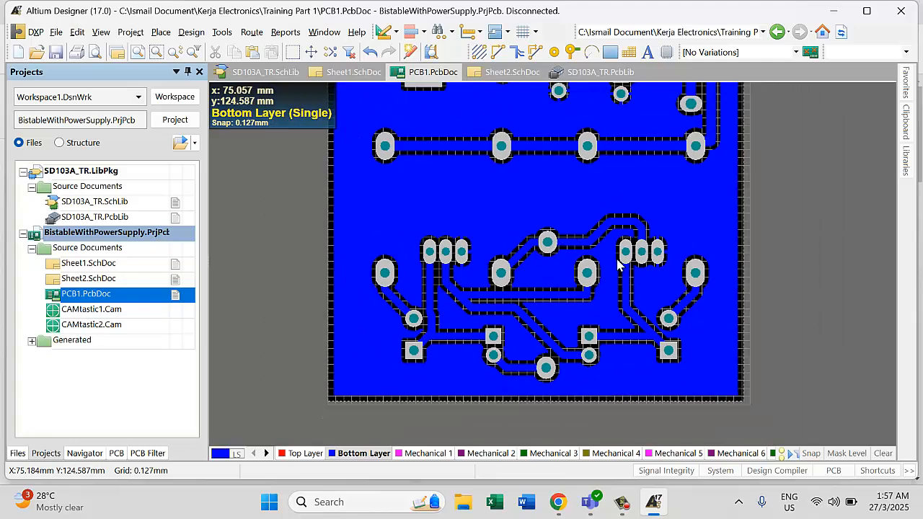
pyautogui.keyDown('ctrl'); pyautogui.scroll(2, 498, 238); pyautogui.keyUp('ctrl')
pyautogui.scroll(2, 498, 240)
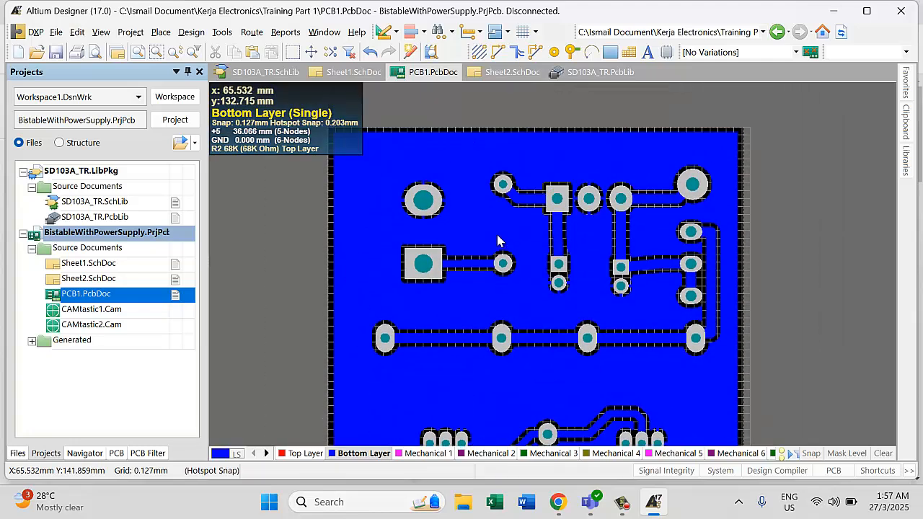
pyautogui.hotkey('shift', 's')
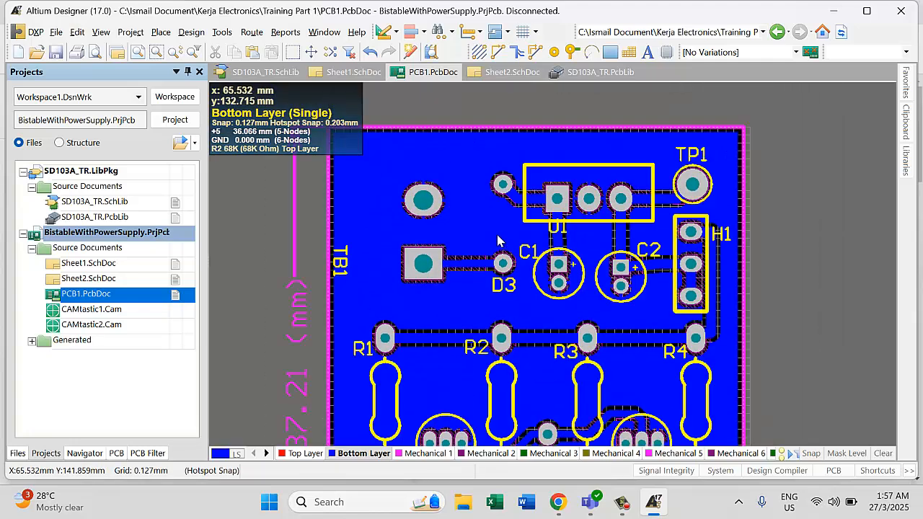
pyautogui.hotkey('shift', 's')
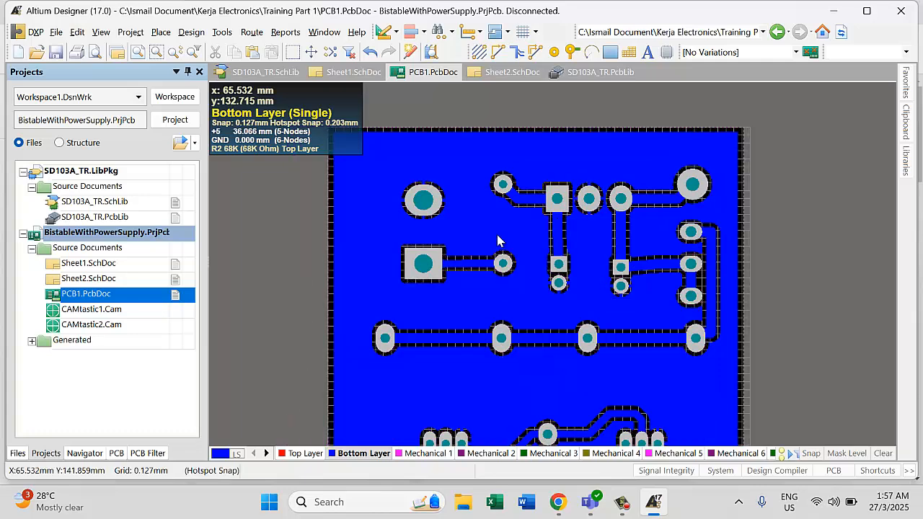
pyautogui.hotkey('shift', 's')
pyautogui.hotkey('shift', 's')
# - Inspect the assembled board in 3D, including diode D3, and rotate it to an angled side view
pyautogui.press('3')
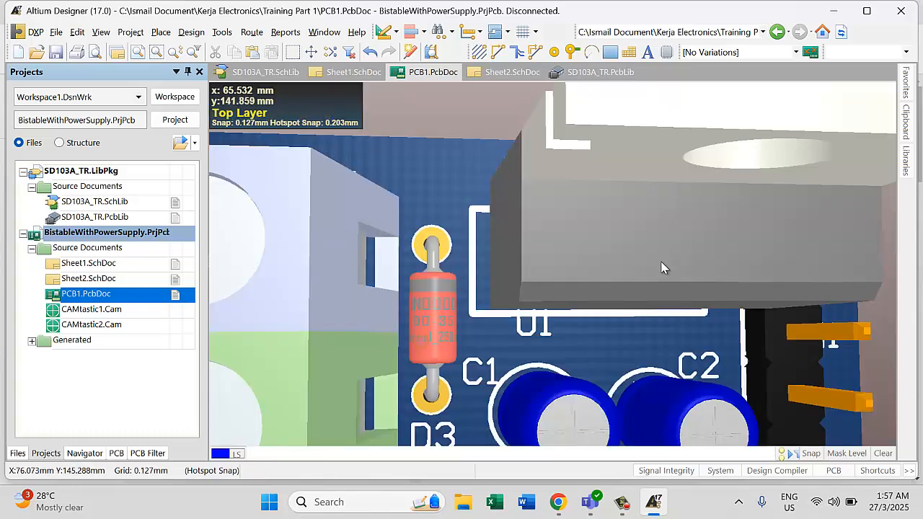
pyautogui.keyDown('ctrl'); pyautogui.scroll(-3, 467, 316); pyautogui.keyUp('ctrl')
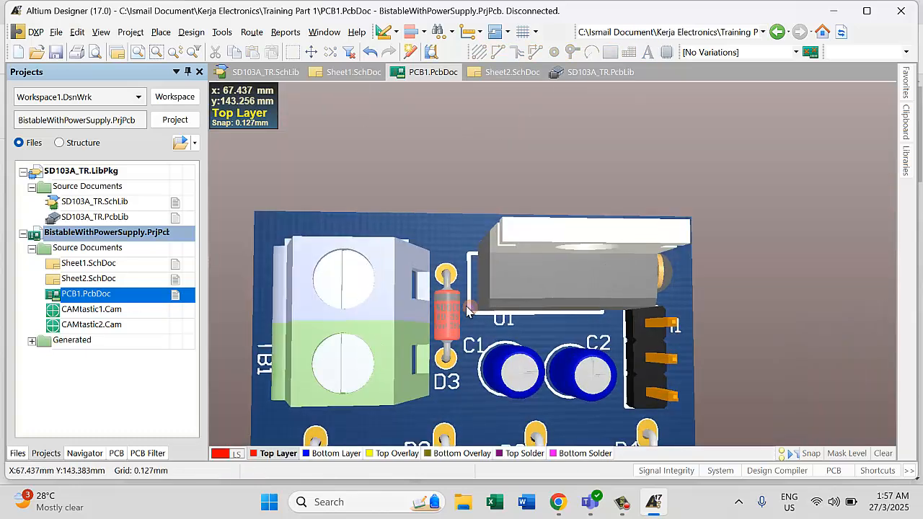
pyautogui.keyDown('ctrl'); pyautogui.scroll(1, 476, 301); pyautogui.keyUp('ctrl')
pyautogui.keyDown('ctrl'); pyautogui.scroll(-3, 476, 301); pyautogui.keyUp('ctrl')
pyautogui.keyDown('ctrl'); pyautogui.scroll(-2, 474, 299); pyautogui.keyUp('ctrl')
pyautogui.scroll(-4, 475, 299)
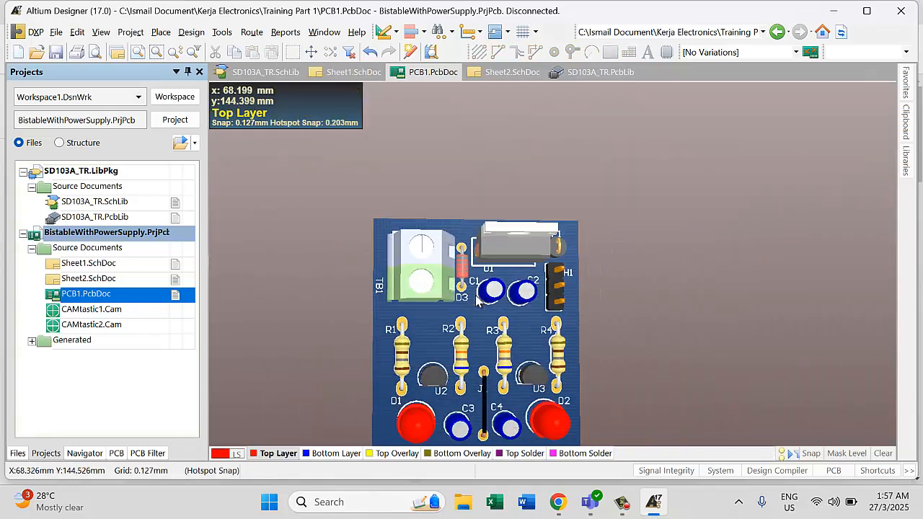
pyautogui.press('shift')
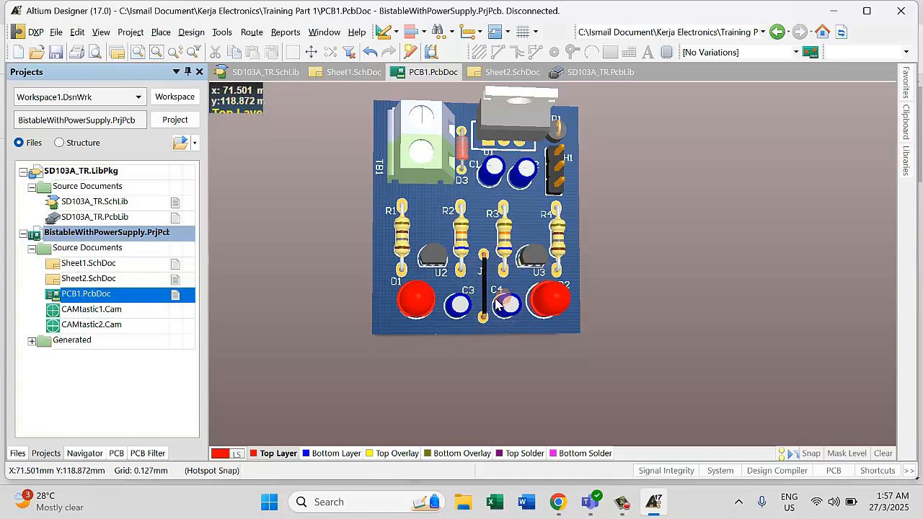
pyautogui.keyDown('shift'); pyautogui.moveTo(496, 306); pyautogui.dragTo(684, 269, button='right'); pyautogui.keyUp('shift')
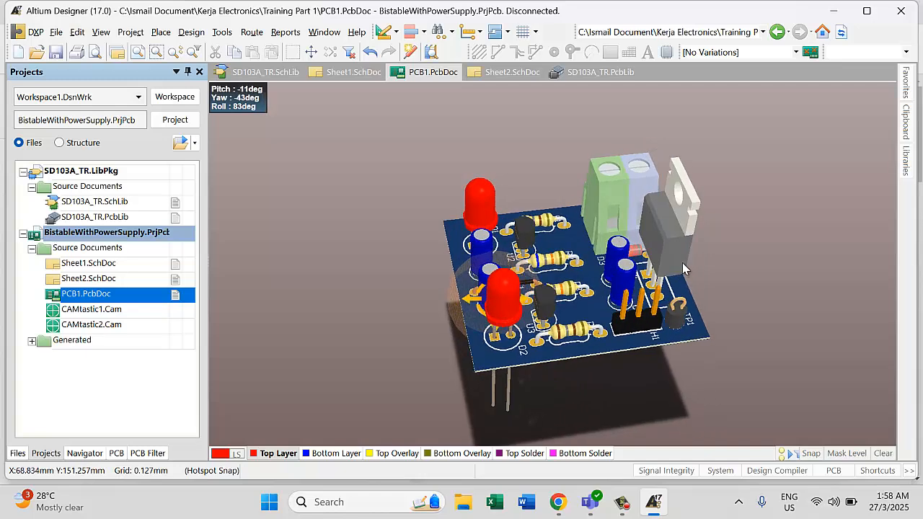